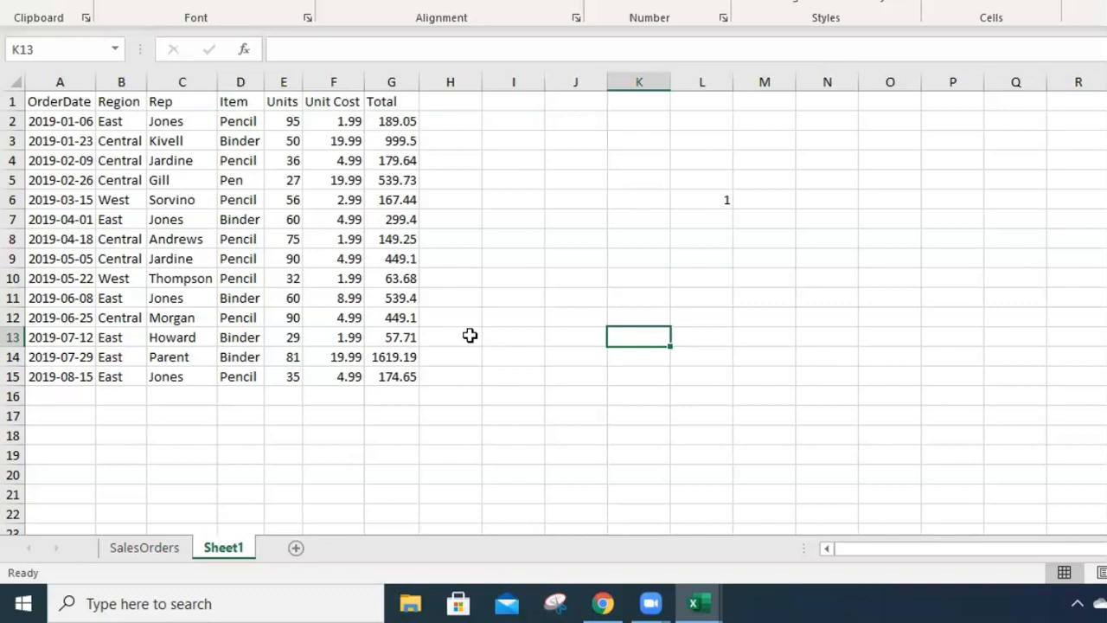
Compare the formatted sales table on the SalesOrders sheet with the plain table on Sheet1
left_click(552, 370)
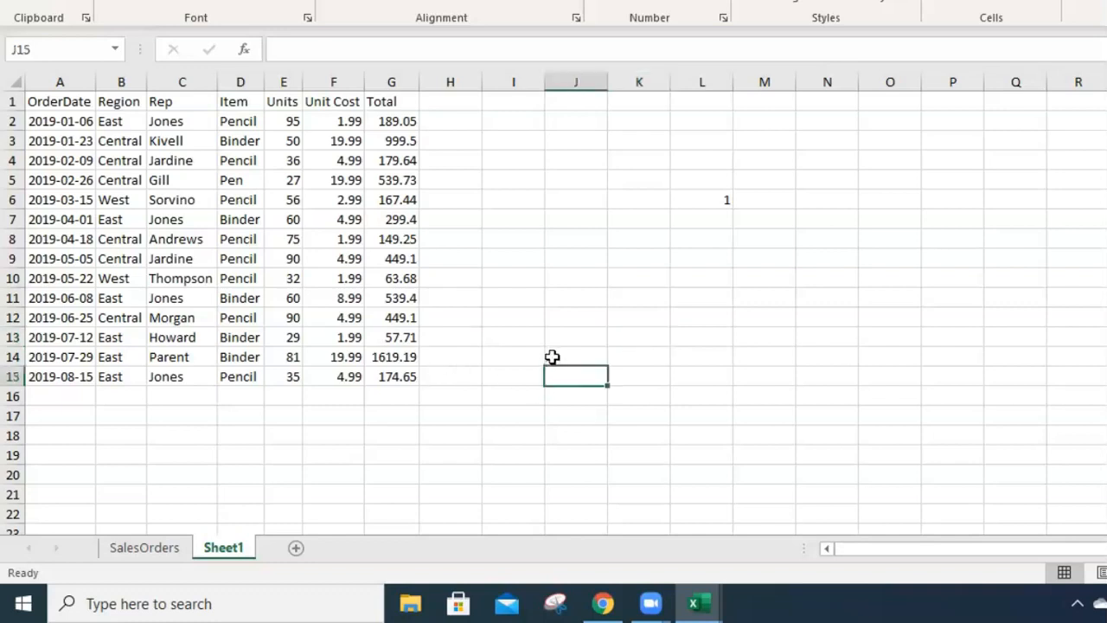
left_click(604, 339)
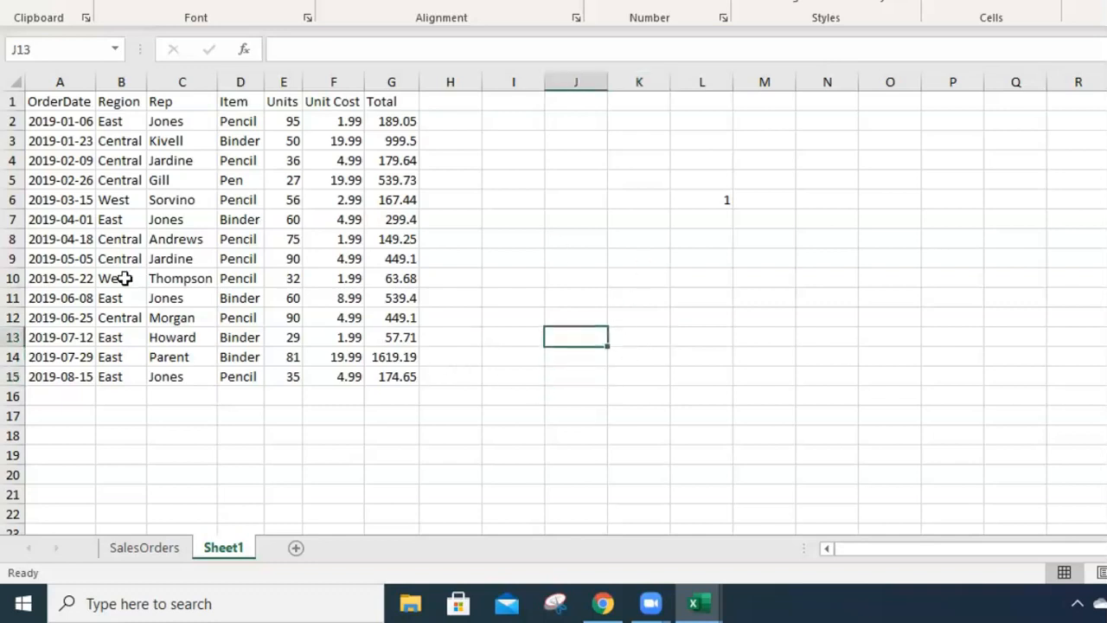
left_click(155, 551)
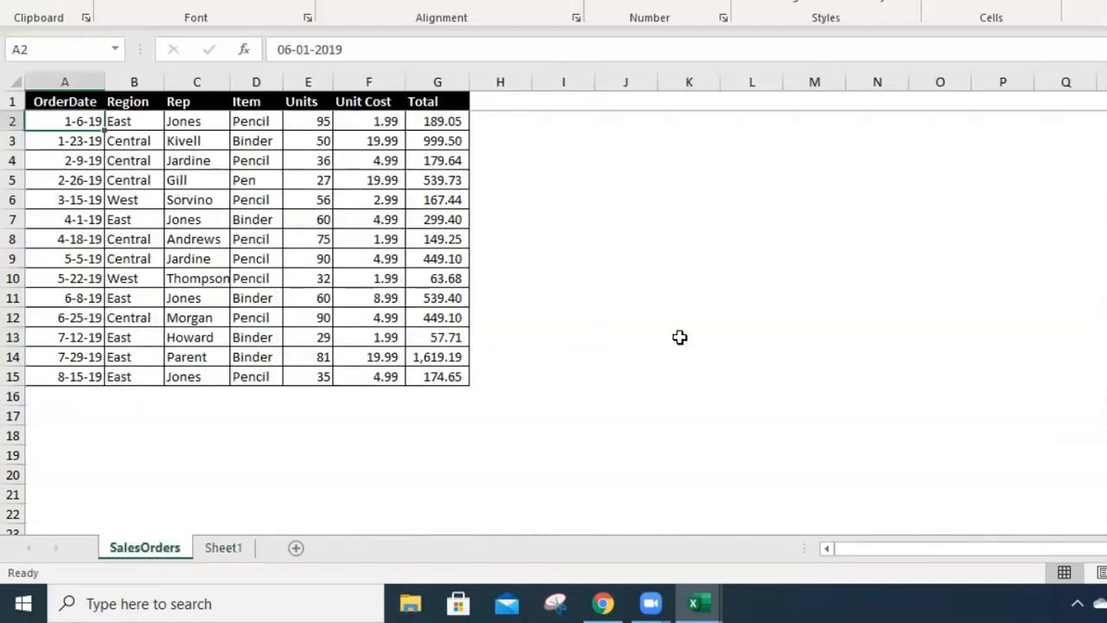
left_click(604, 218)
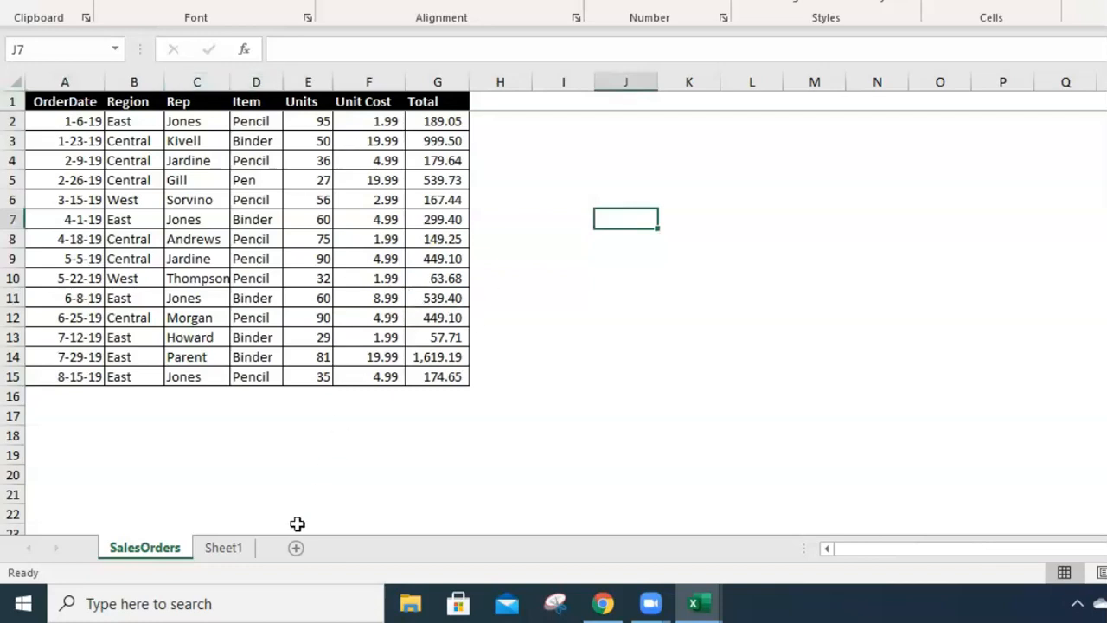
left_click(222, 550)
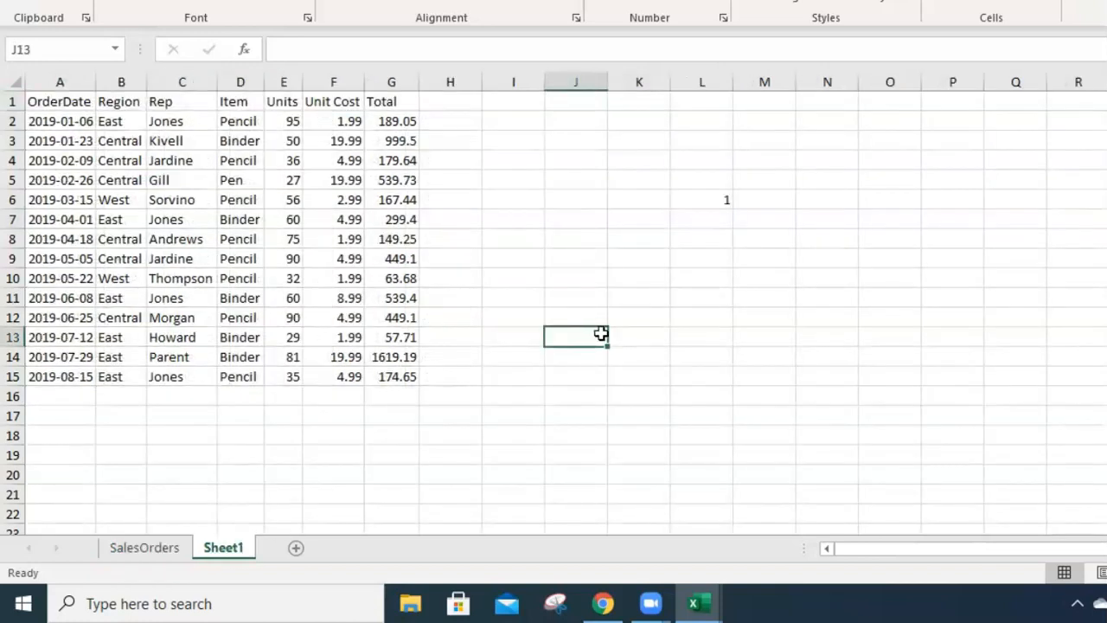
left_click(598, 241)
left_click(655, 252)
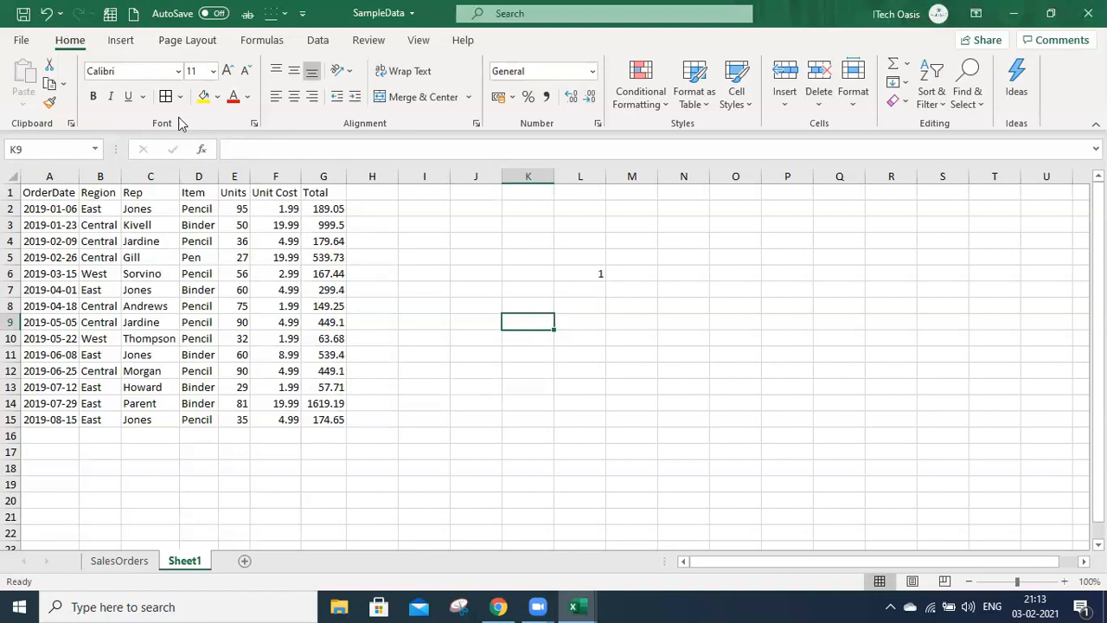
left_click(198, 253)
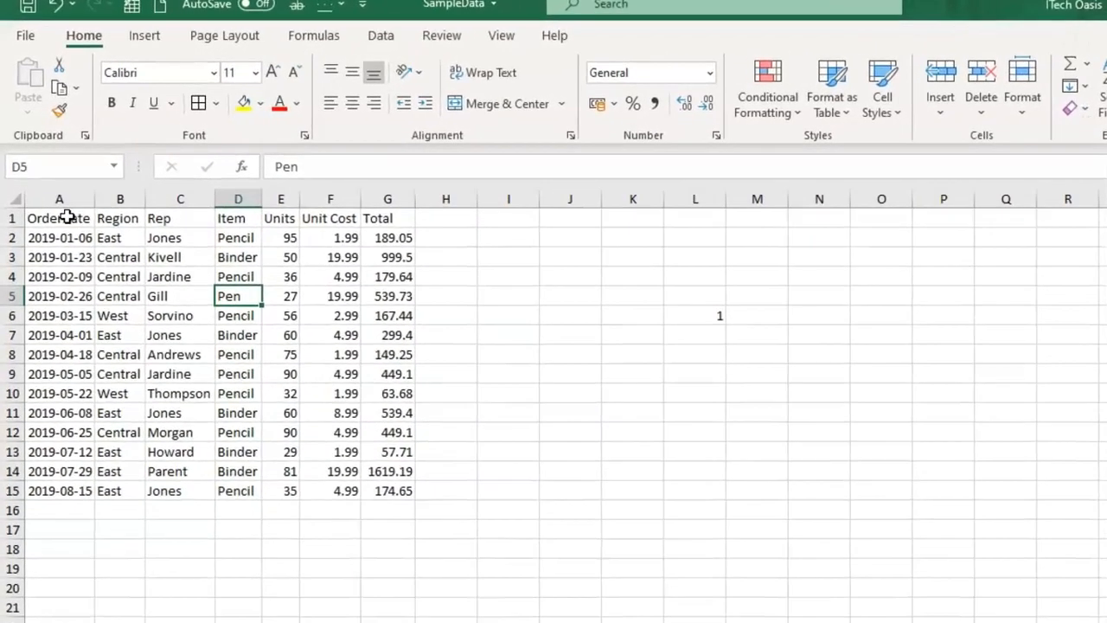
Browse the available fonts for the OrderDate header in cell A1
left_click(67, 217)
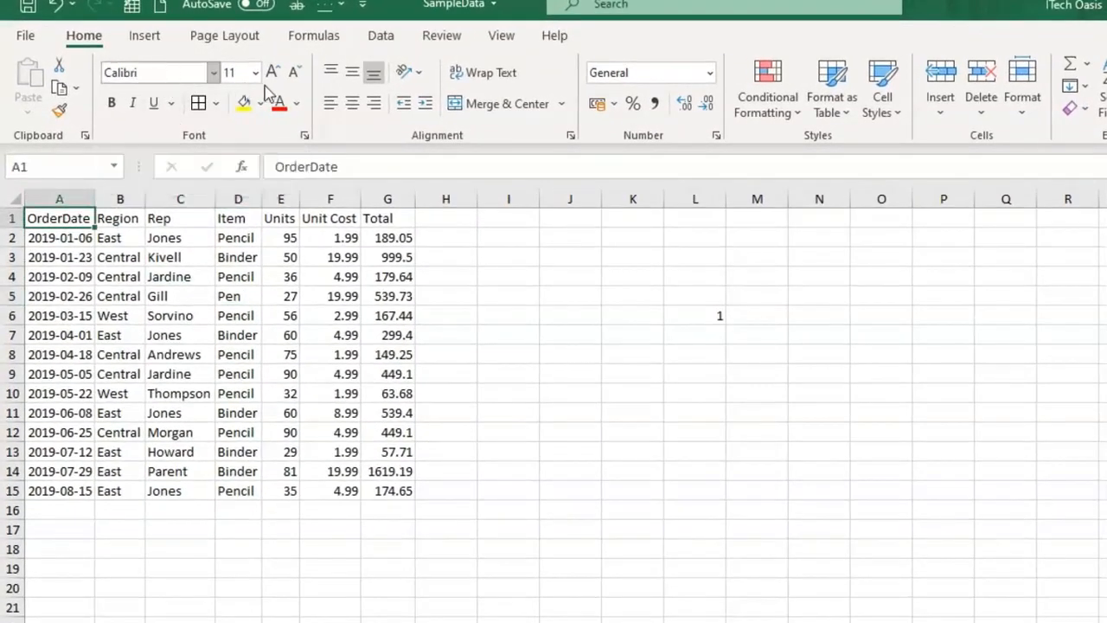
left_click(213, 73)
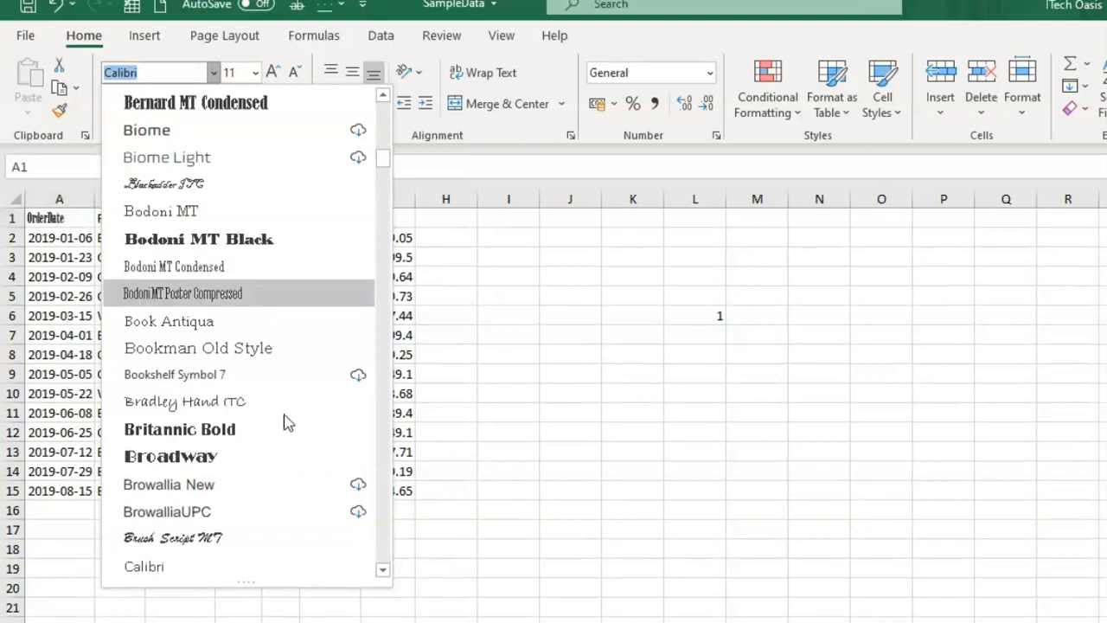
left_click(156, 76)
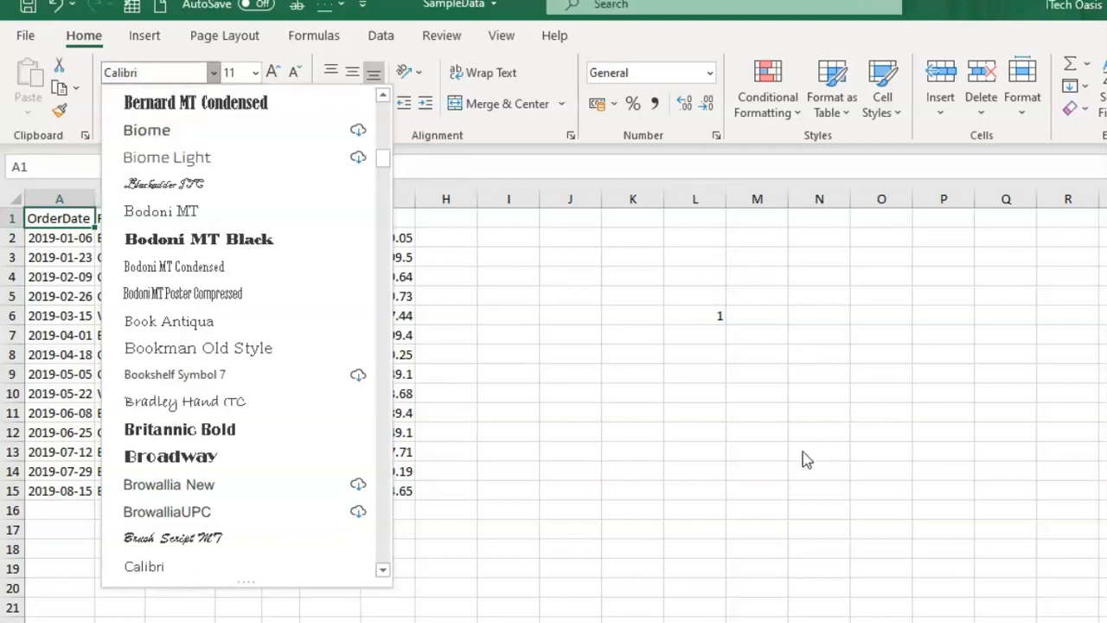
left_click(802, 456)
left_click(133, 73)
left_click_drag(632, 413, 570, 394)
left_click(212, 74)
left_click(648, 361)
left_click(120, 73)
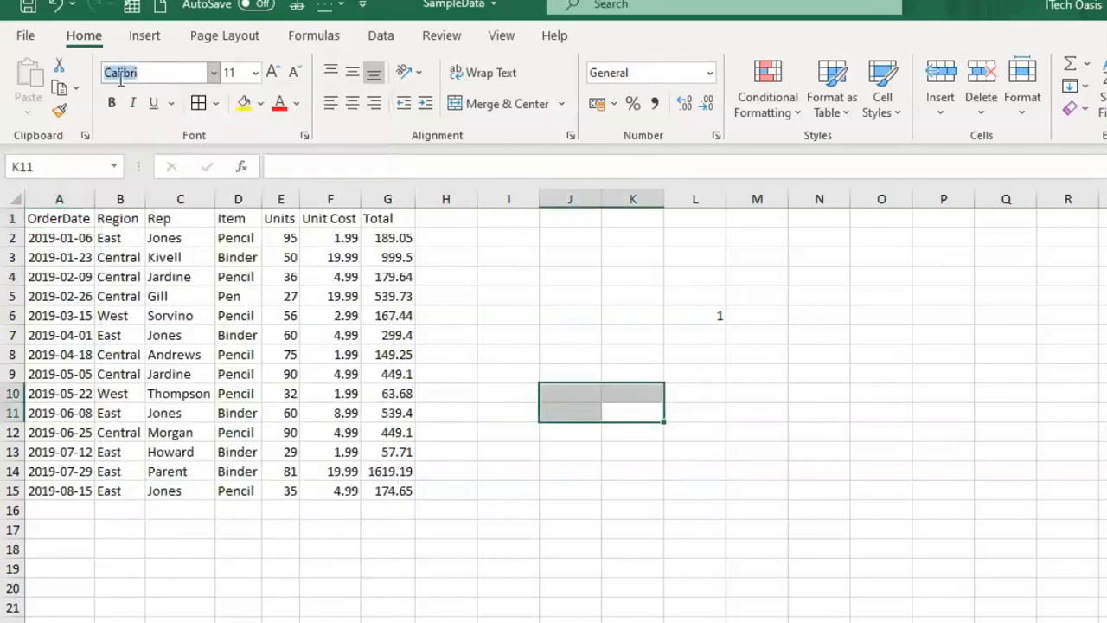
type("Arial")
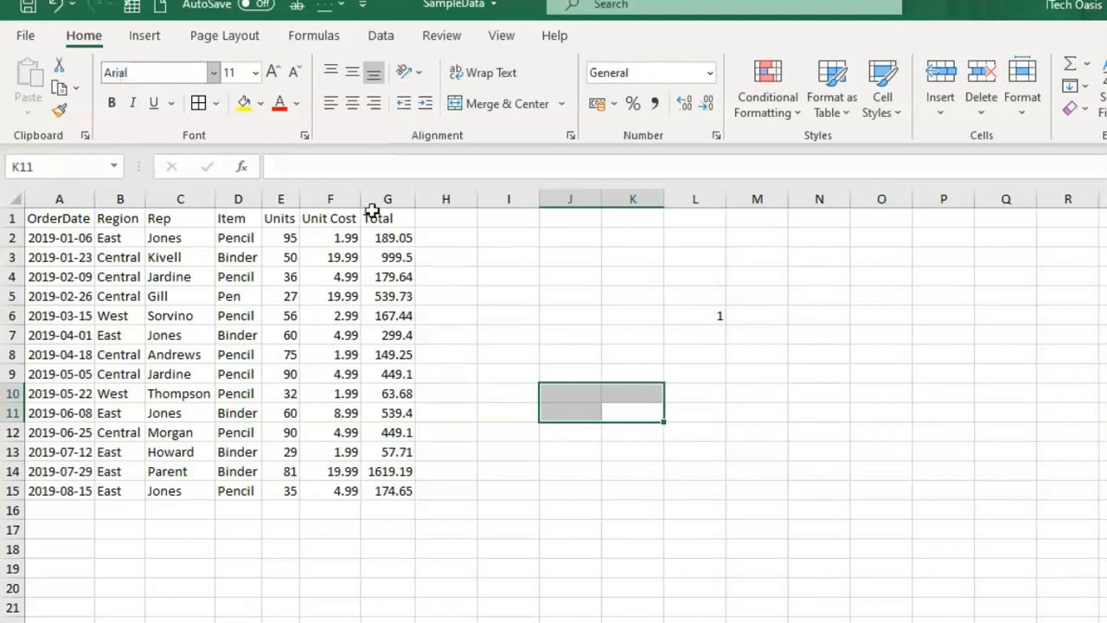
left_click_drag(371, 210, 389, 257)
Set the font of the OrderDate header in cell A1 to Arial
left_click(64, 218)
left_click(145, 74)
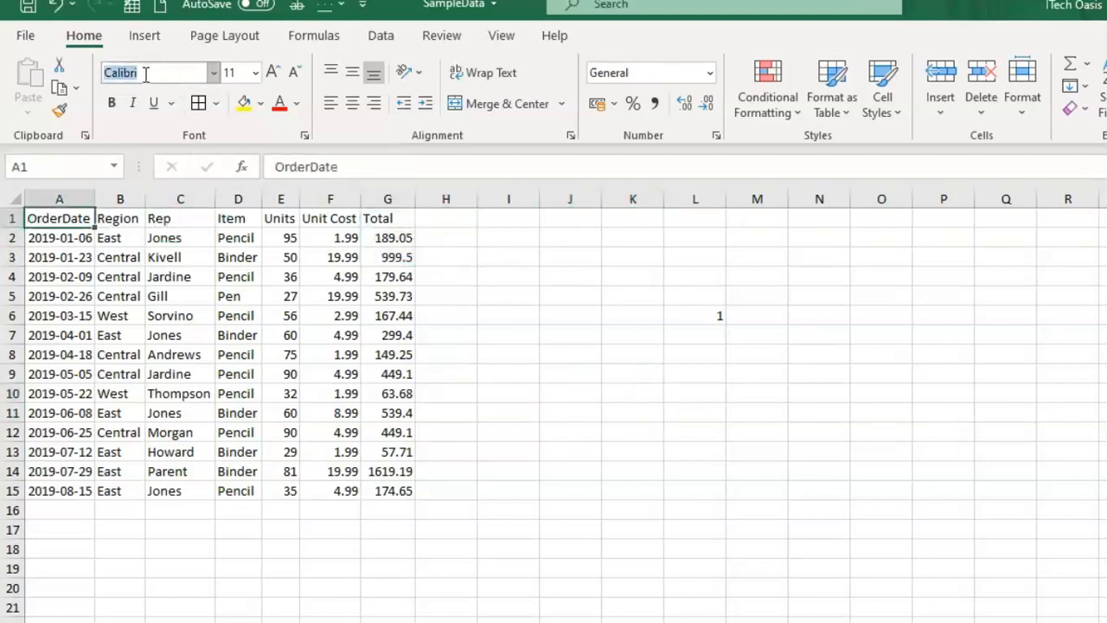
type("Arial")
key("Return")
Change the OrderDate header's font to Times New Roman and compare it with the Region header
left_click(140, 71)
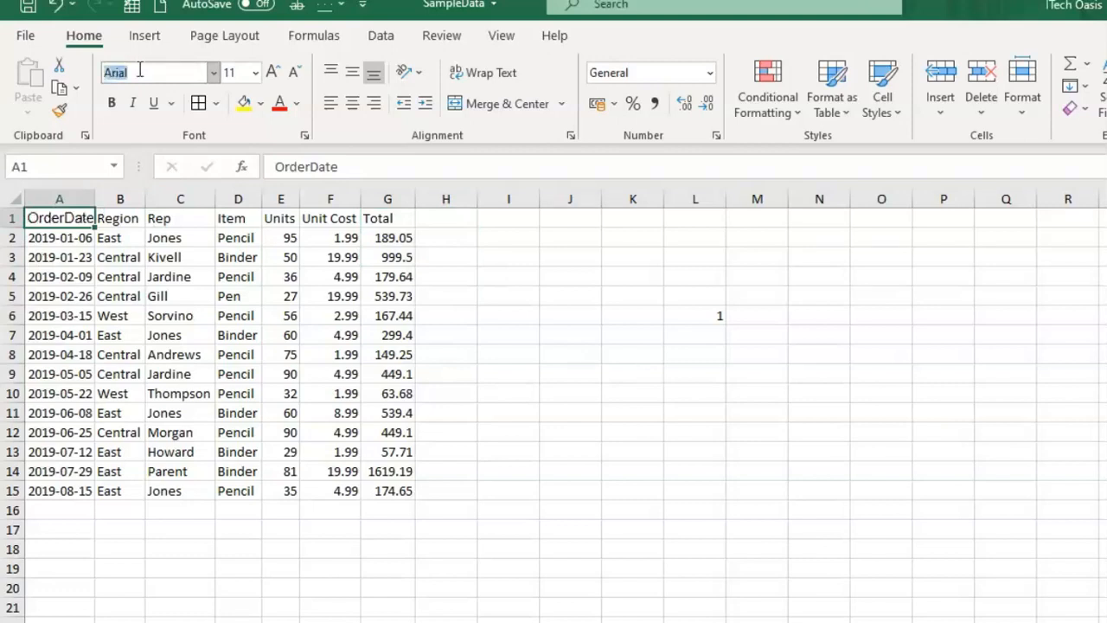
type("Times New Roman")
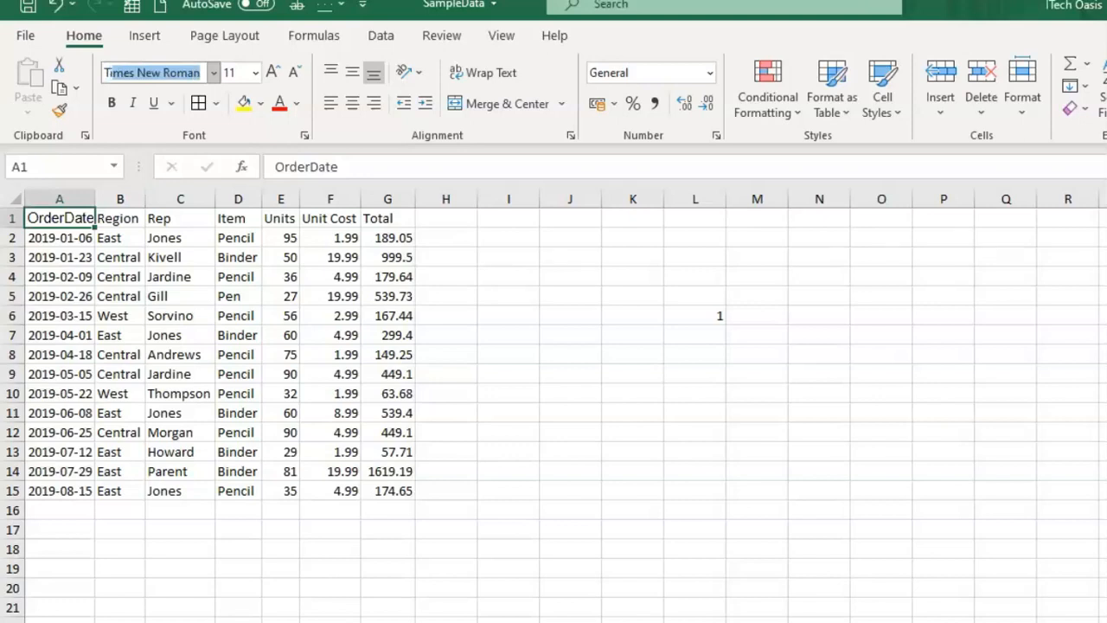
key("Return")
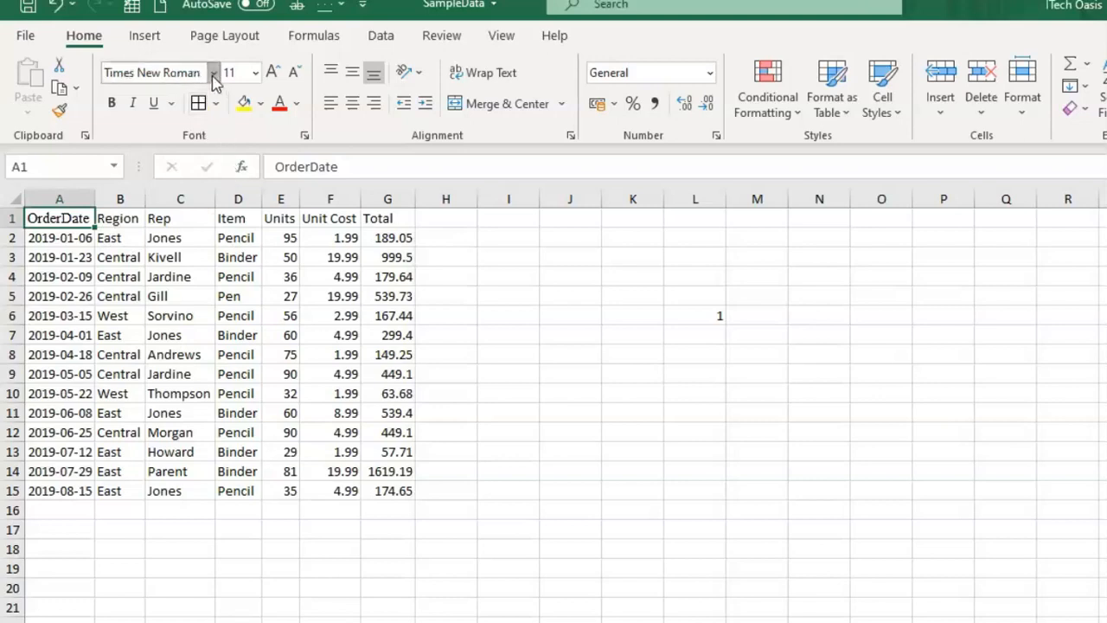
left_click(126, 217)
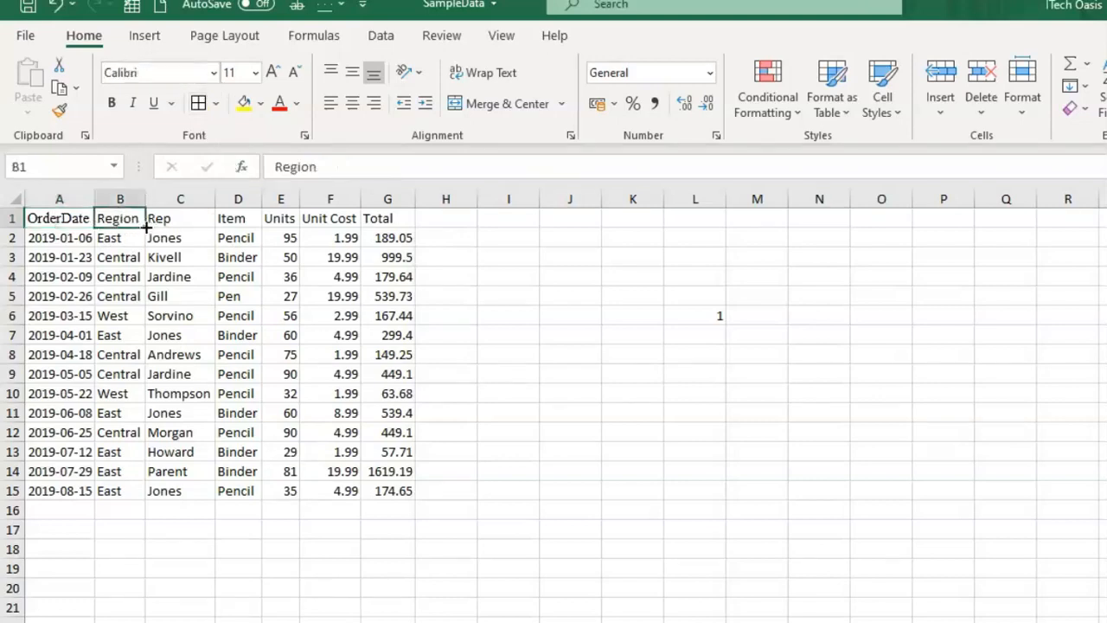
left_click(72, 216)
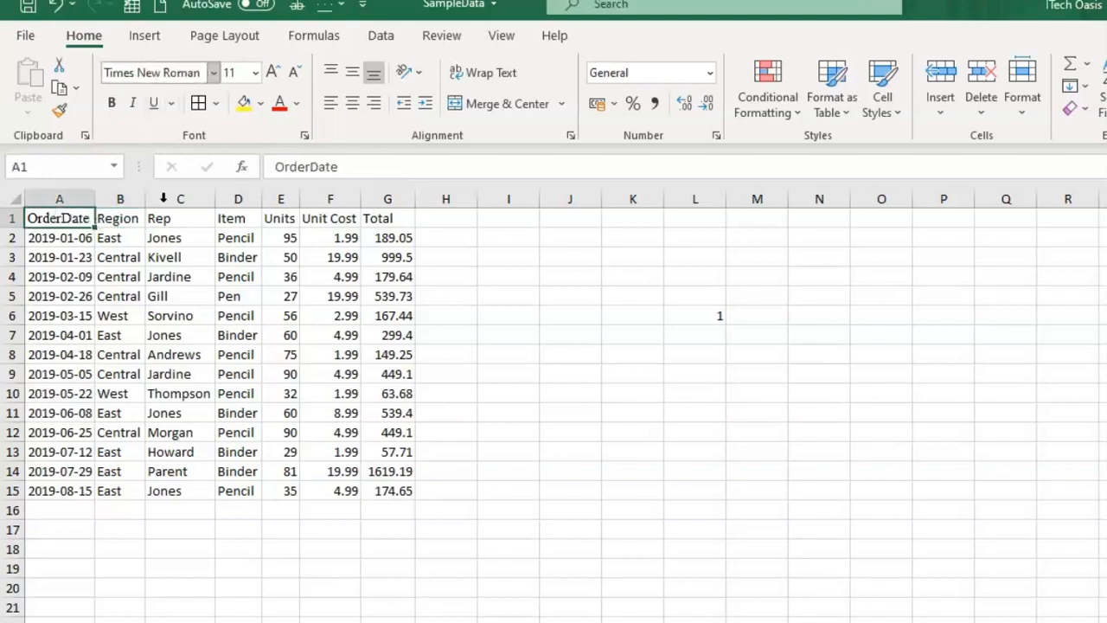
Set the font size of the headers from Region to Total (B1:G1) to 20
left_click_drag(89, 217, 386, 220)
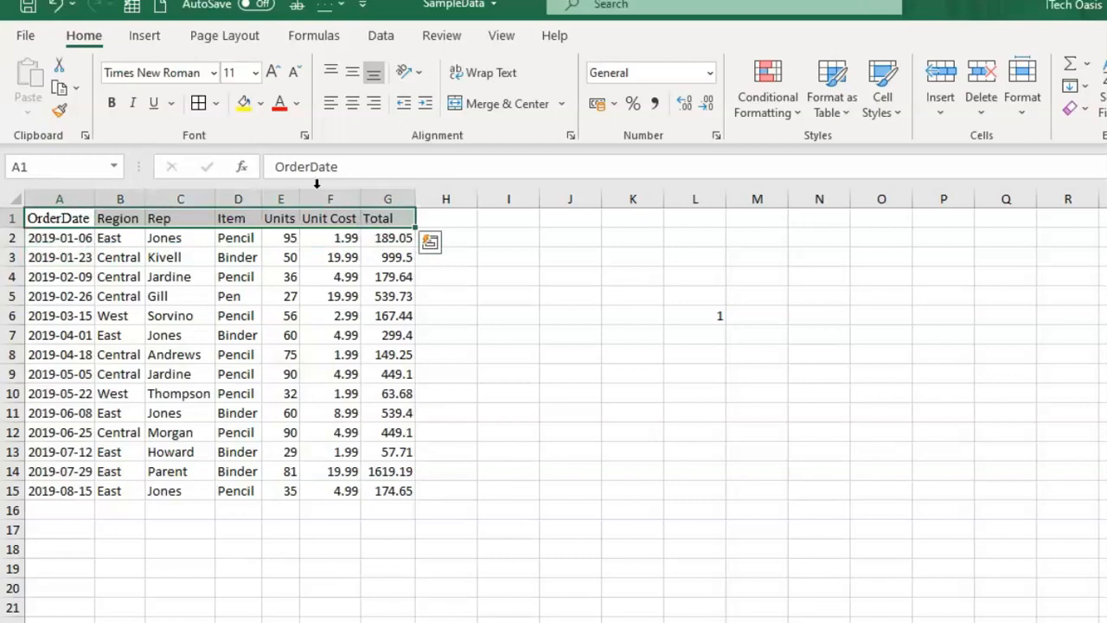
left_click(168, 275)
left_click_drag(118, 217, 386, 219)
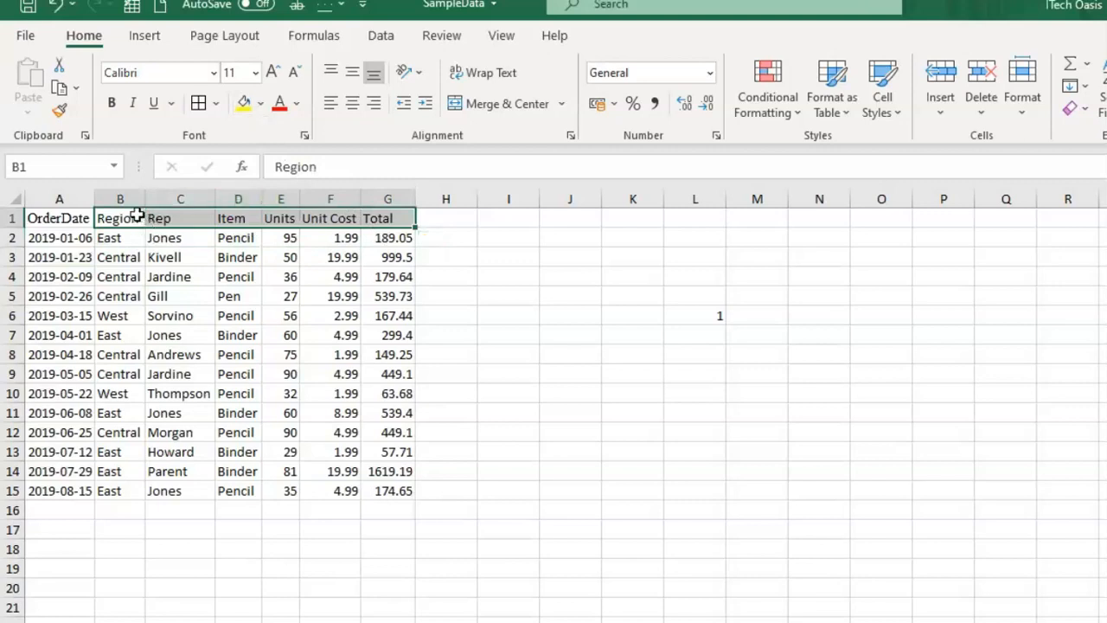
left_click(254, 76)
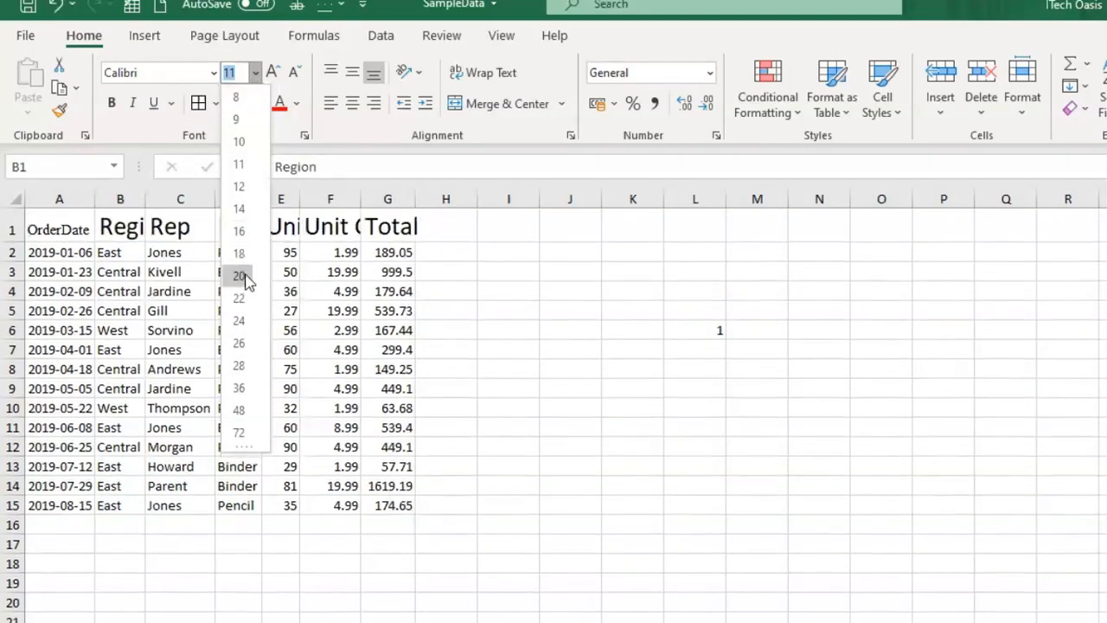
left_click(241, 277)
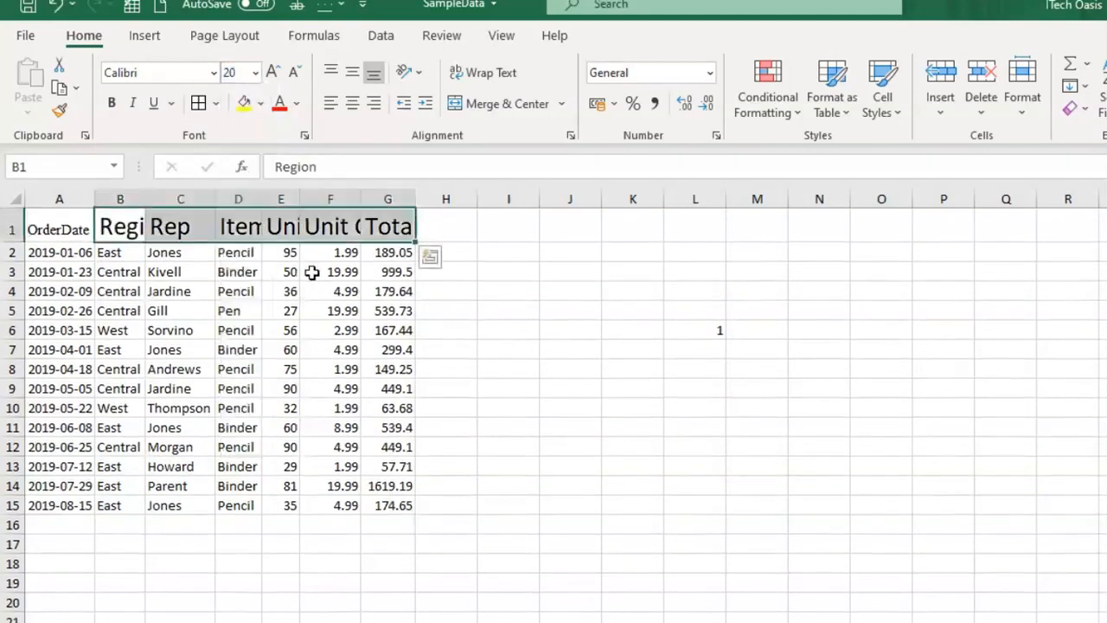
Increase the font size of the headers in B1:G1 in increments up to 36
left_click(273, 75)
left_click(273, 74)
left_click(273, 74)
left_click(273, 74)
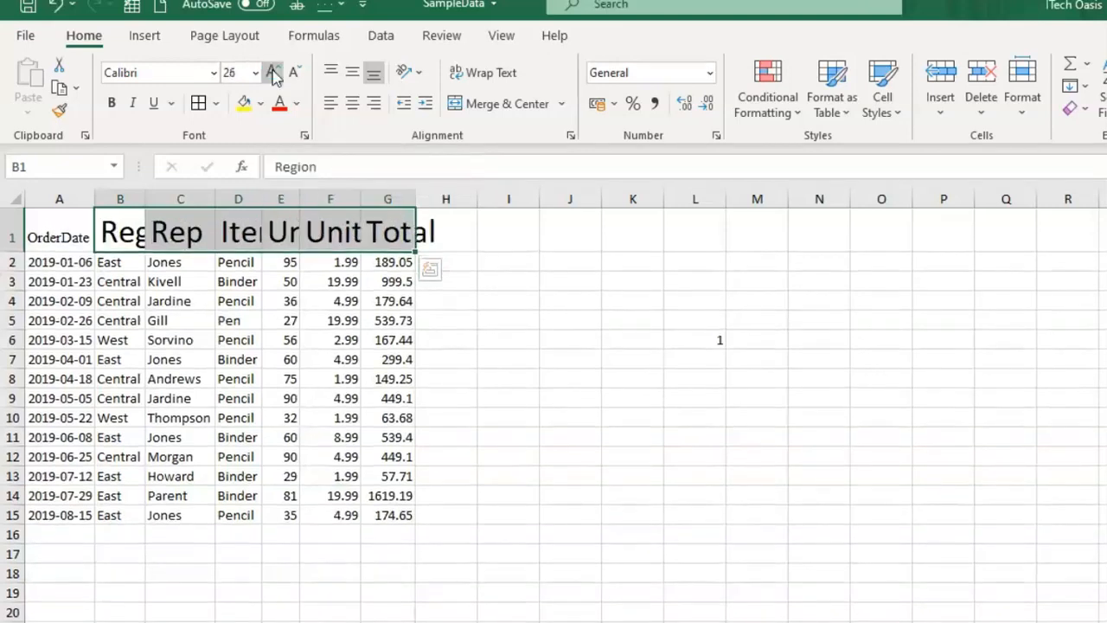
left_click(273, 74)
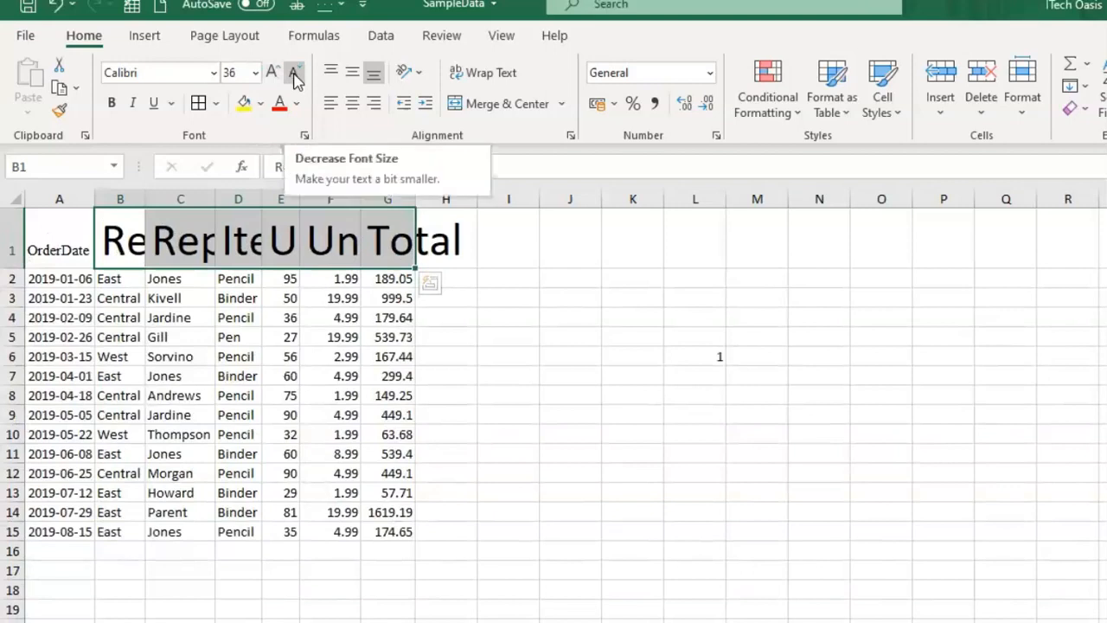
Decrease the font size of the headers in B1:G1 to 14 and check the Region header
left_click(294, 74)
left_click(295, 74)
left_click(295, 75)
left_click(295, 74)
left_click(295, 75)
left_click(295, 75)
left_click(295, 74)
left_click(295, 74)
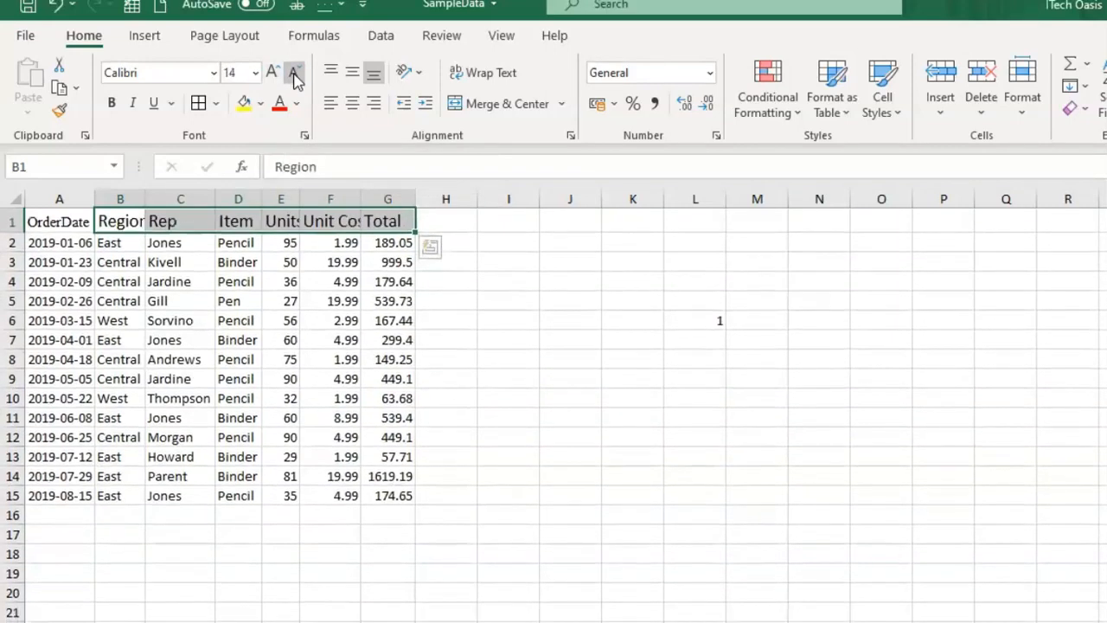
left_click(528, 358)
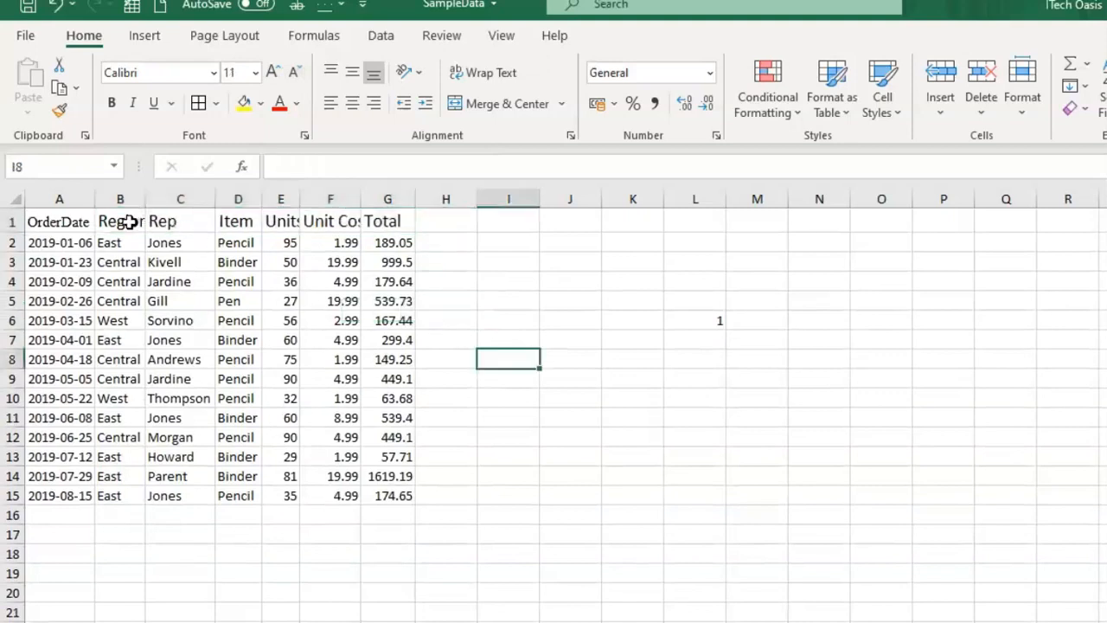
left_click(128, 221)
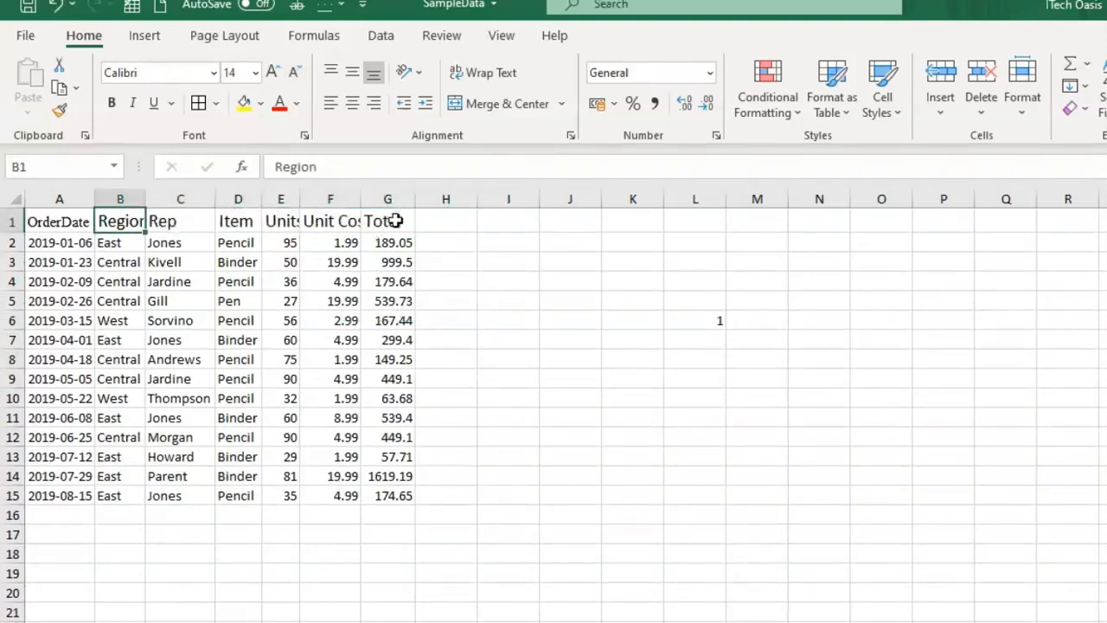
left_click(507, 299)
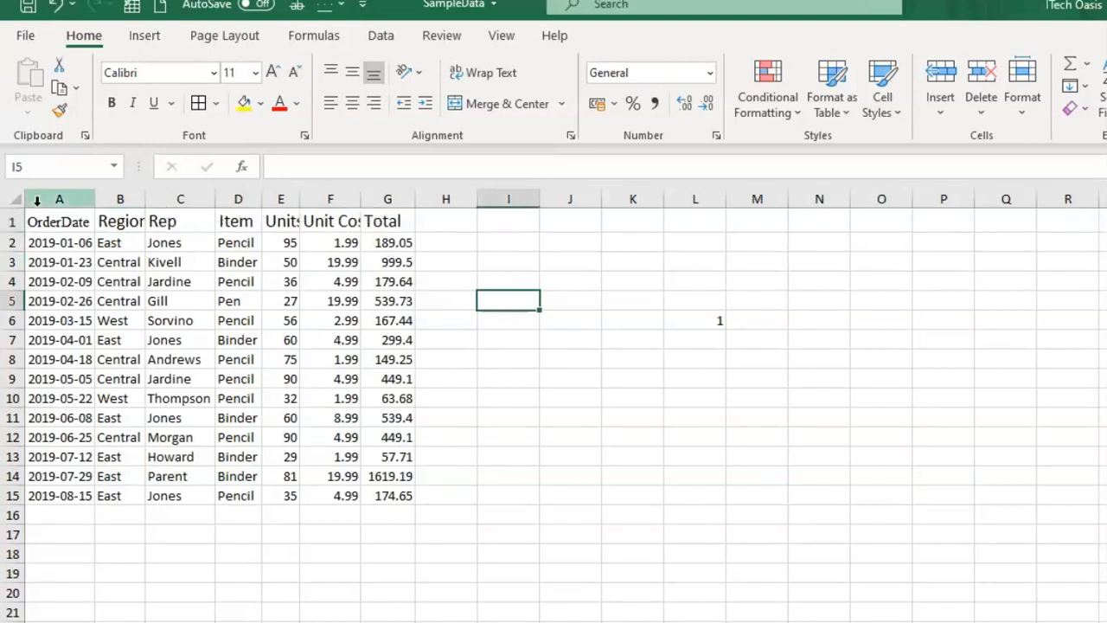
Autofit the width of all columns on Sheet1 to their contents
left_click(11, 197)
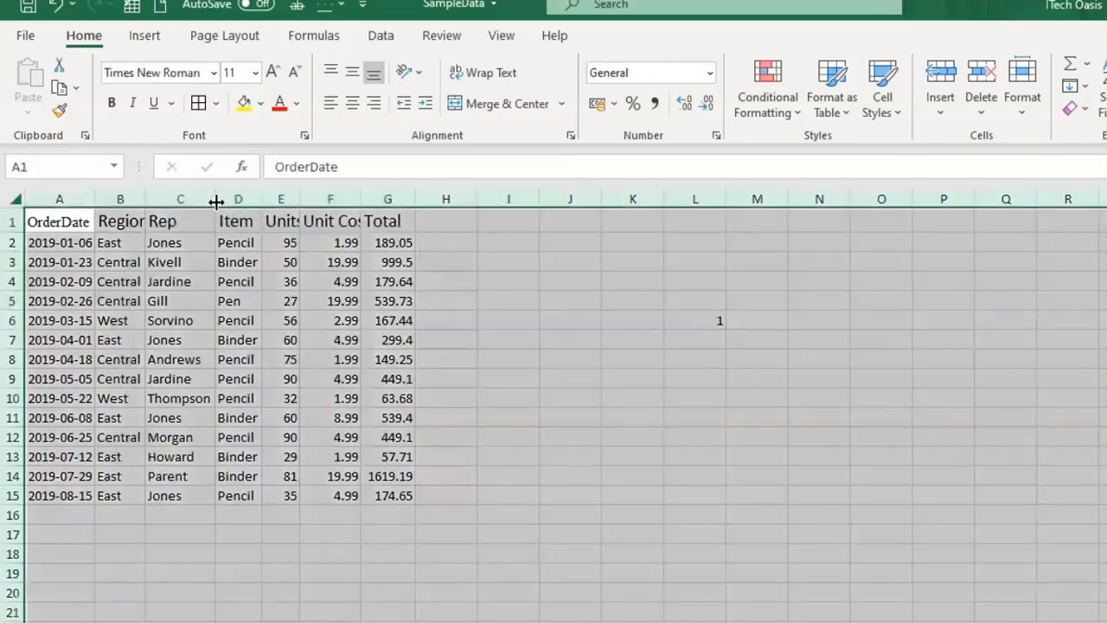
double_click(216, 202)
left_click(523, 278)
left_click_drag(140, 221, 424, 221)
left_click(606, 334)
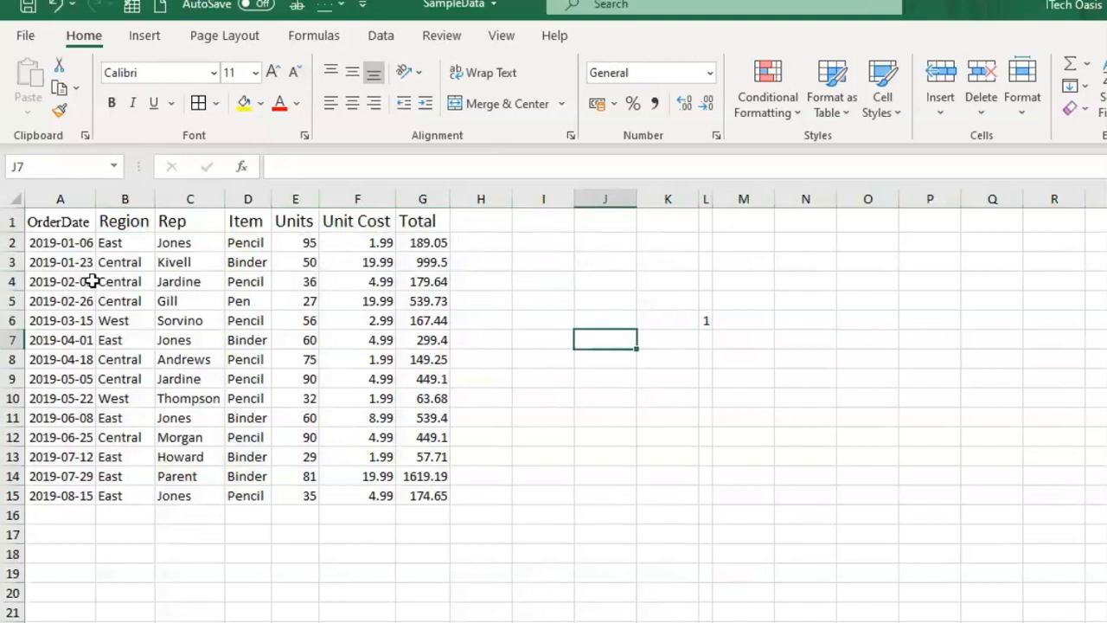
Fill the header cells B1:G1 with yellow
left_click(128, 220)
left_click_drag(128, 220, 417, 221)
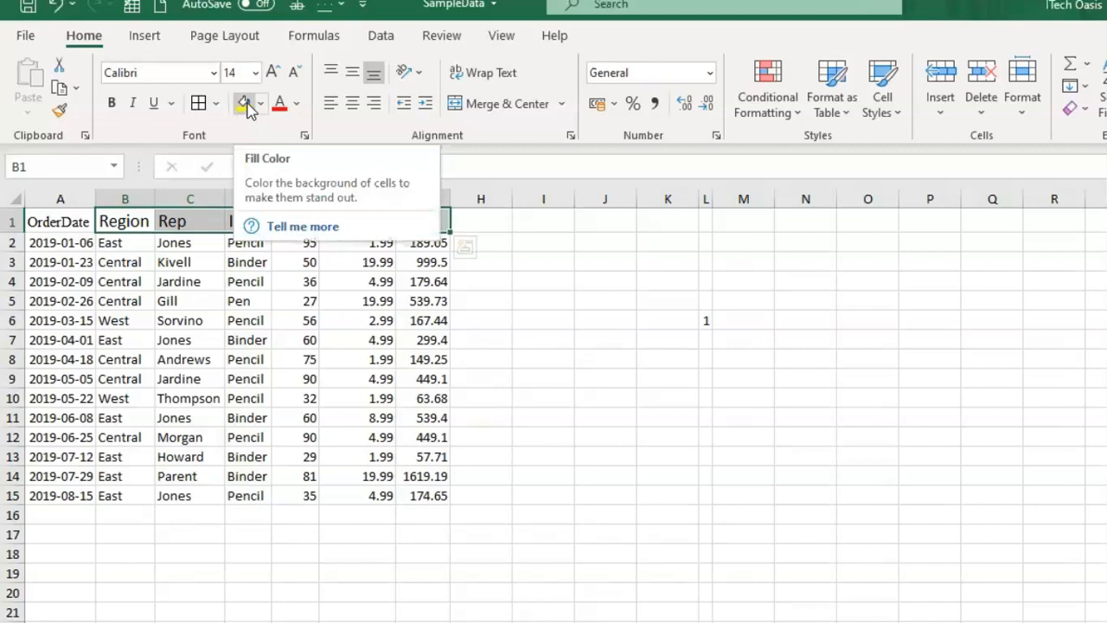
left_click(255, 112)
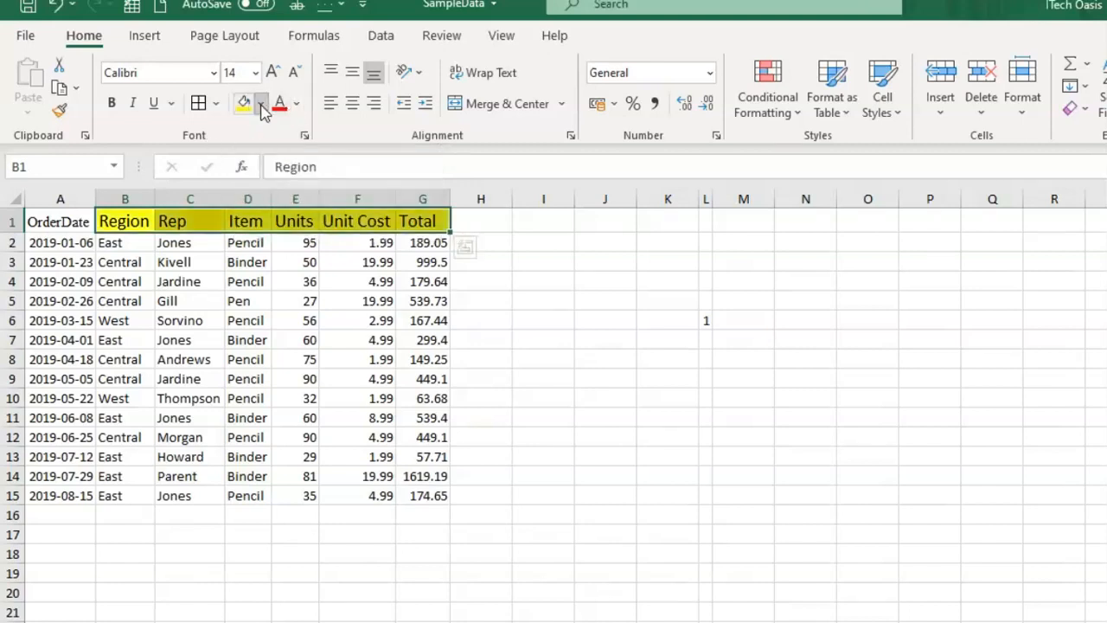
Change the fill colour of the header cells B1:G1 to the orange theme colour
left_click(261, 105)
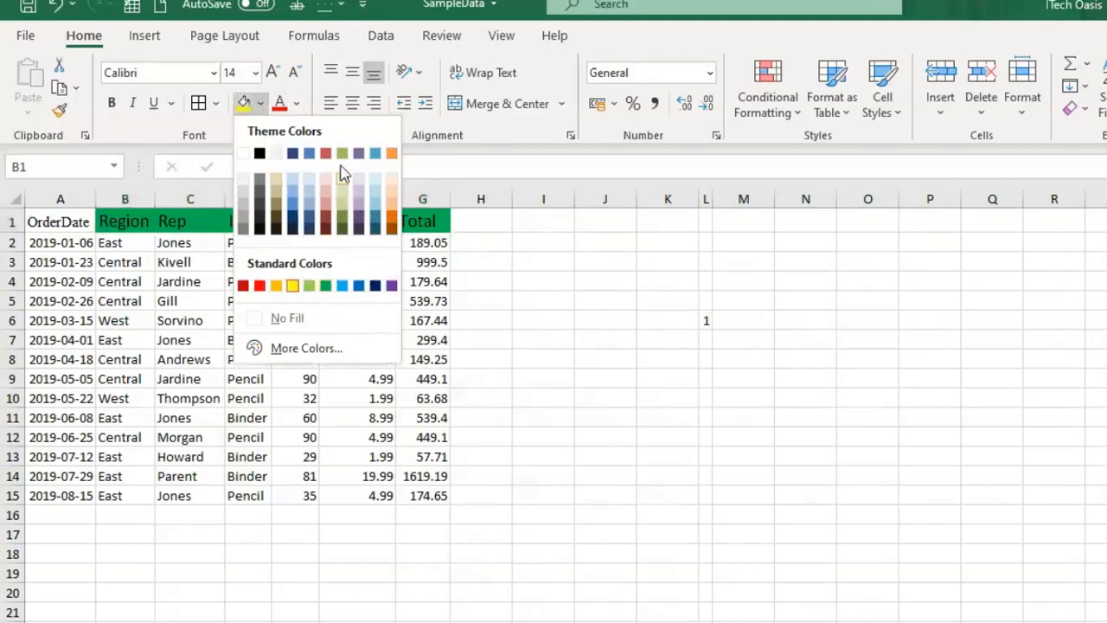
left_click(392, 154)
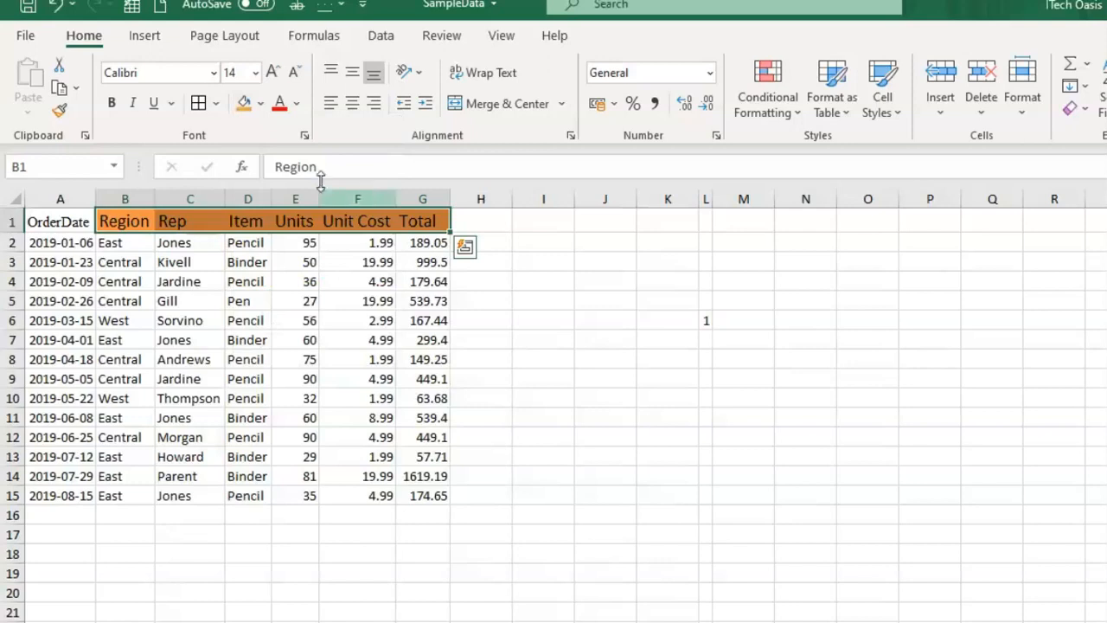
Change the fill colour of the header cells B1:G1 to black
left_click(260, 104)
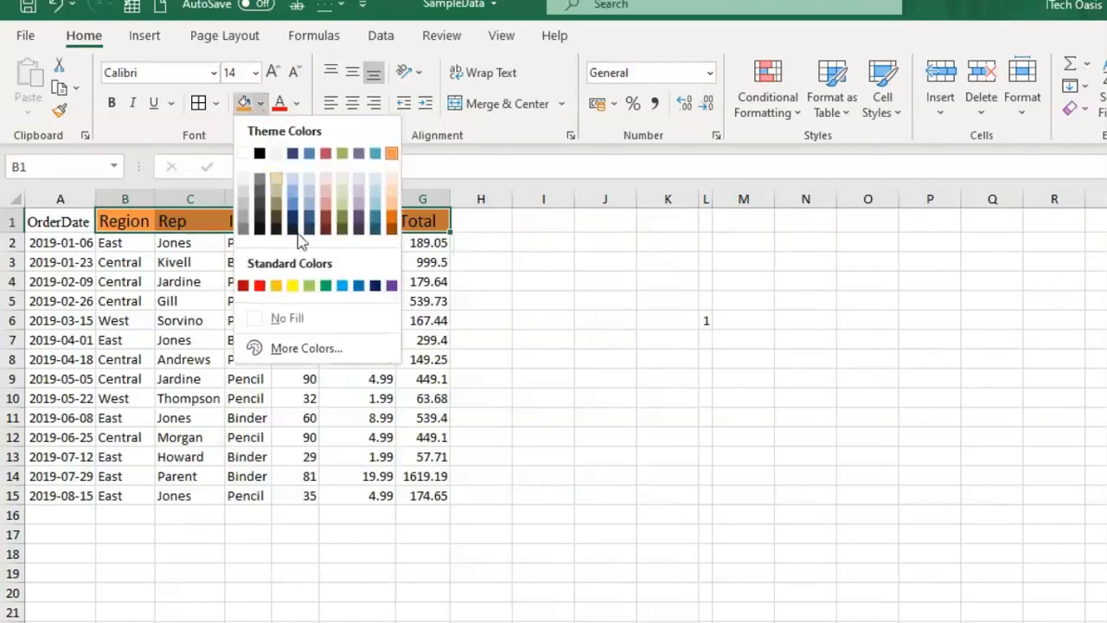
left_click(260, 155)
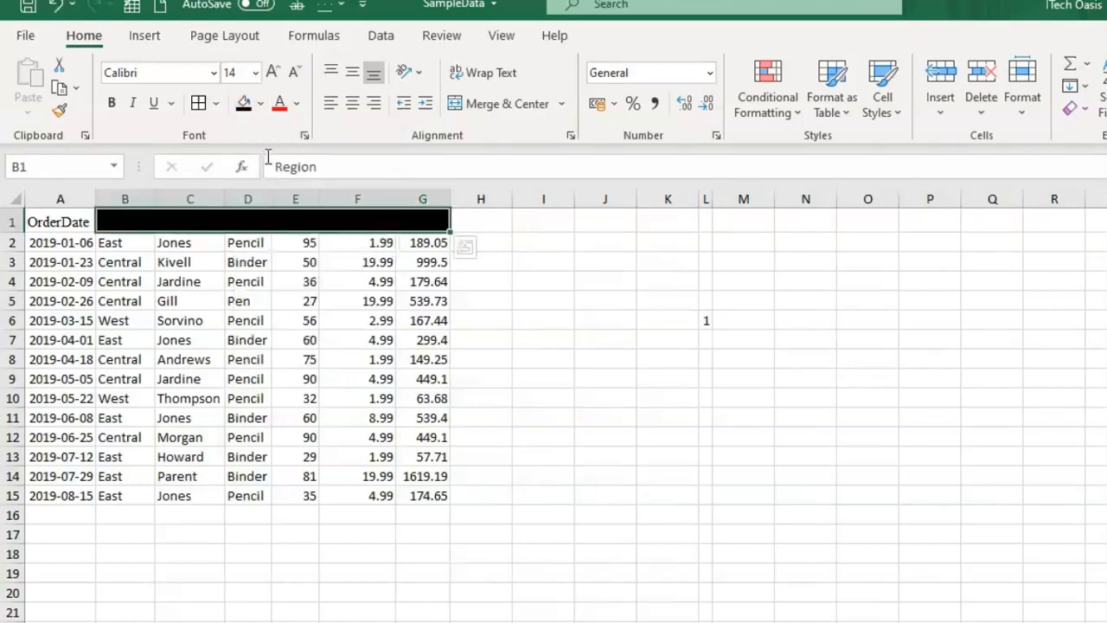
left_click(535, 298)
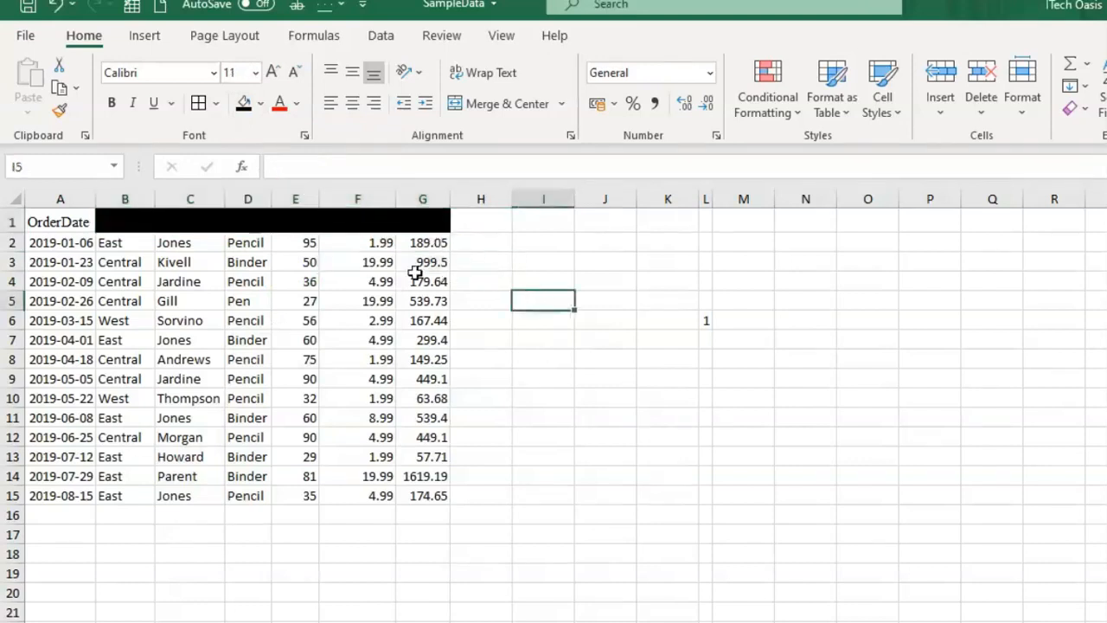
Examine the black-filled header cells B1:G1 and check the text stored in C1 and D1
left_click(356, 221)
left_click(185, 256)
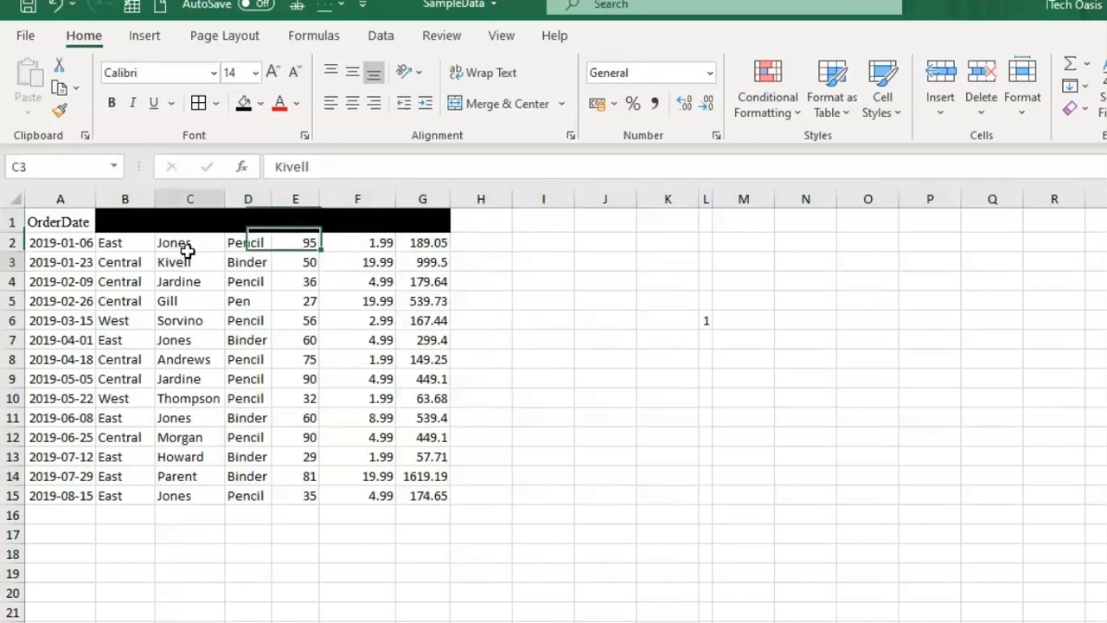
left_click(190, 302)
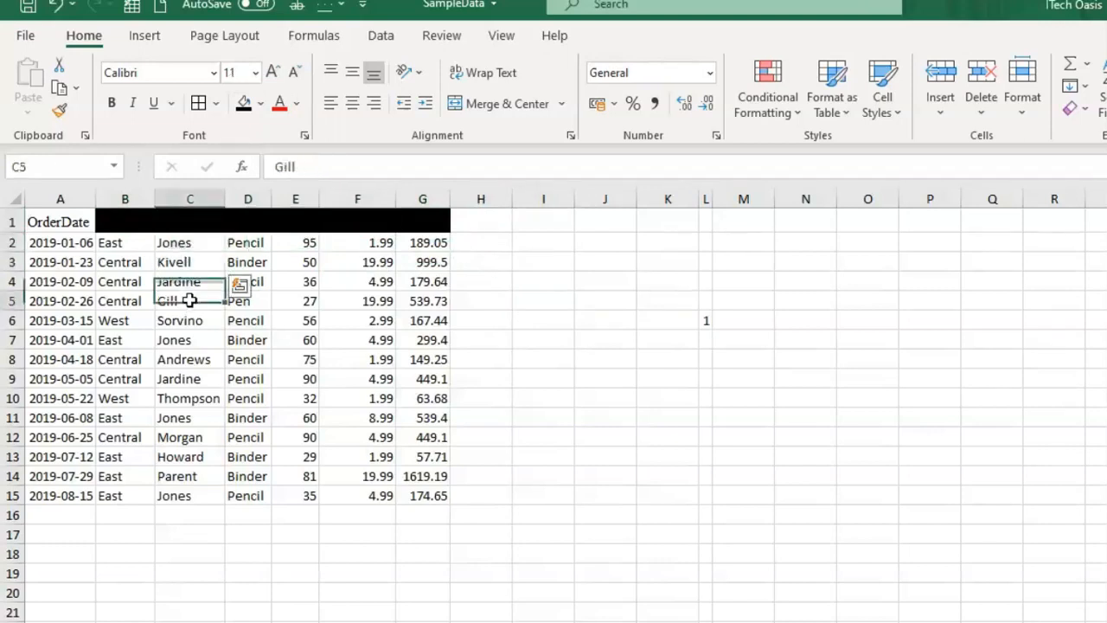
left_click(259, 281)
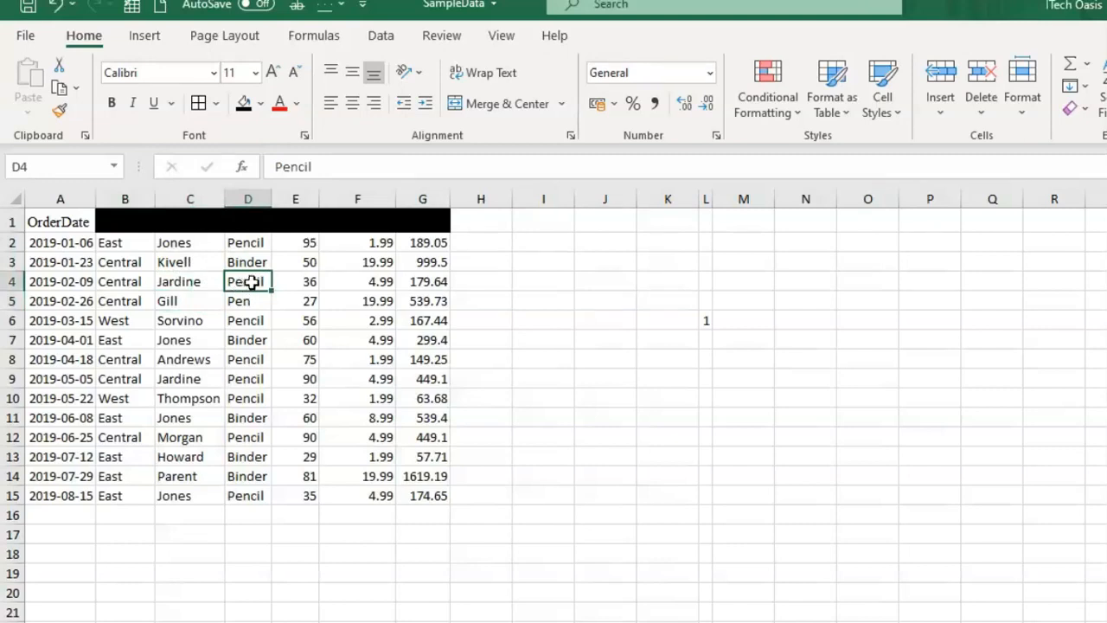
left_click_drag(121, 222, 437, 222)
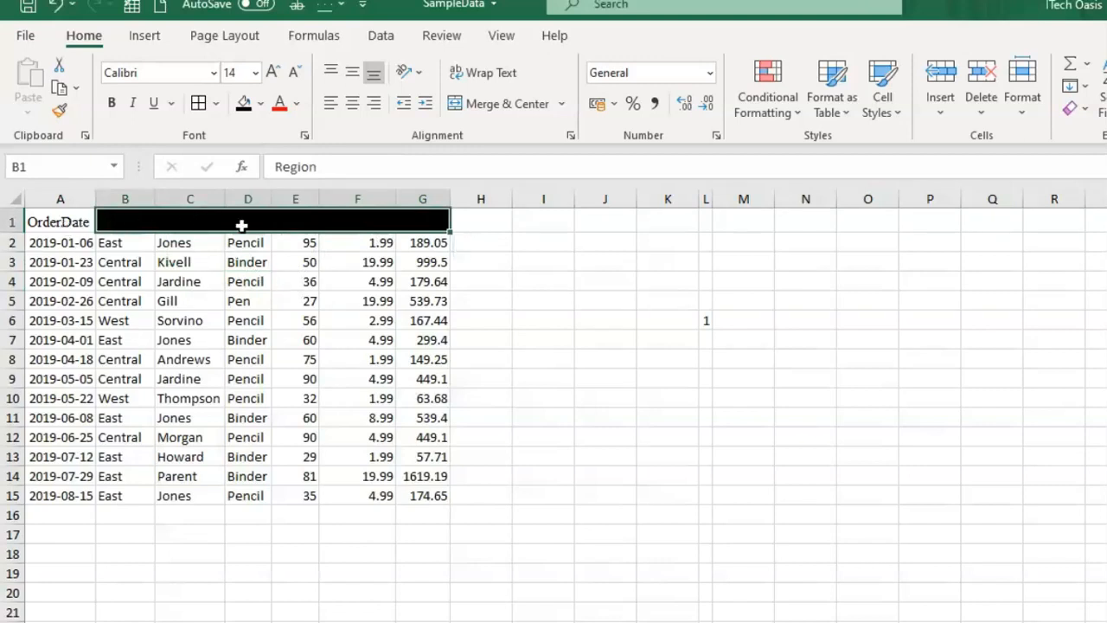
left_click(245, 282)
left_click(195, 222)
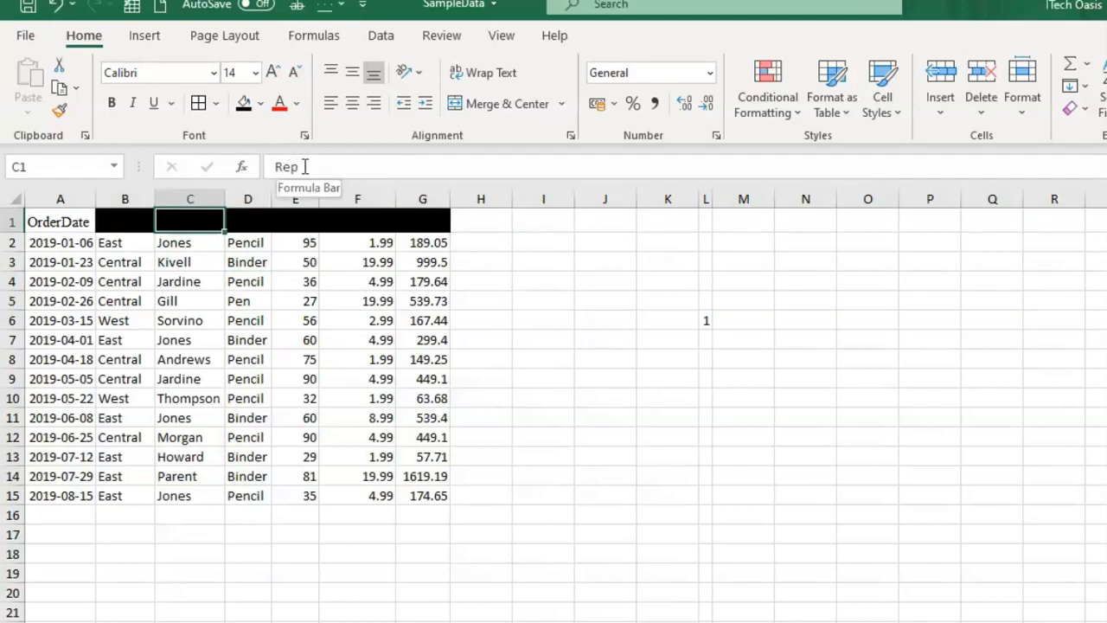
left_click(250, 221)
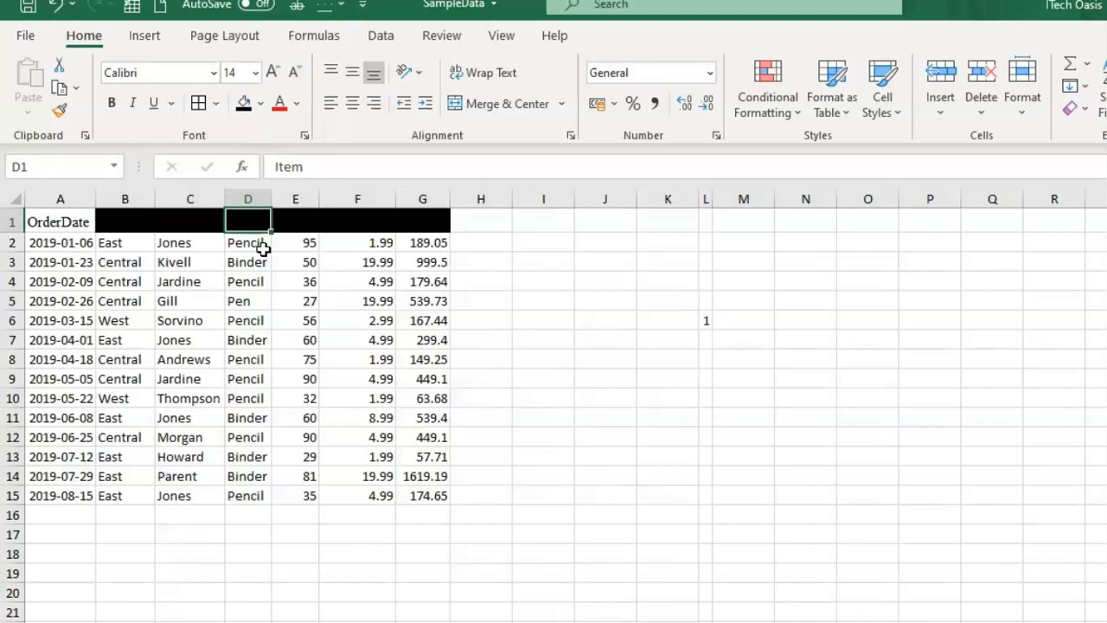
Set the font colour of the header cells B1:G1 to white
left_click_drag(116, 224, 430, 223)
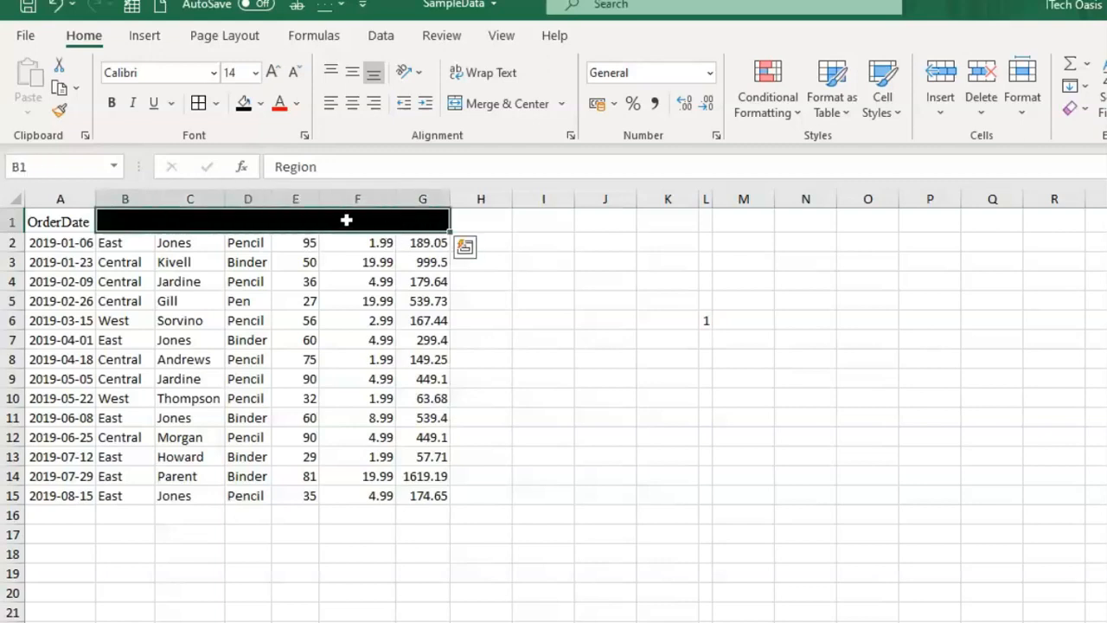
left_click(297, 104)
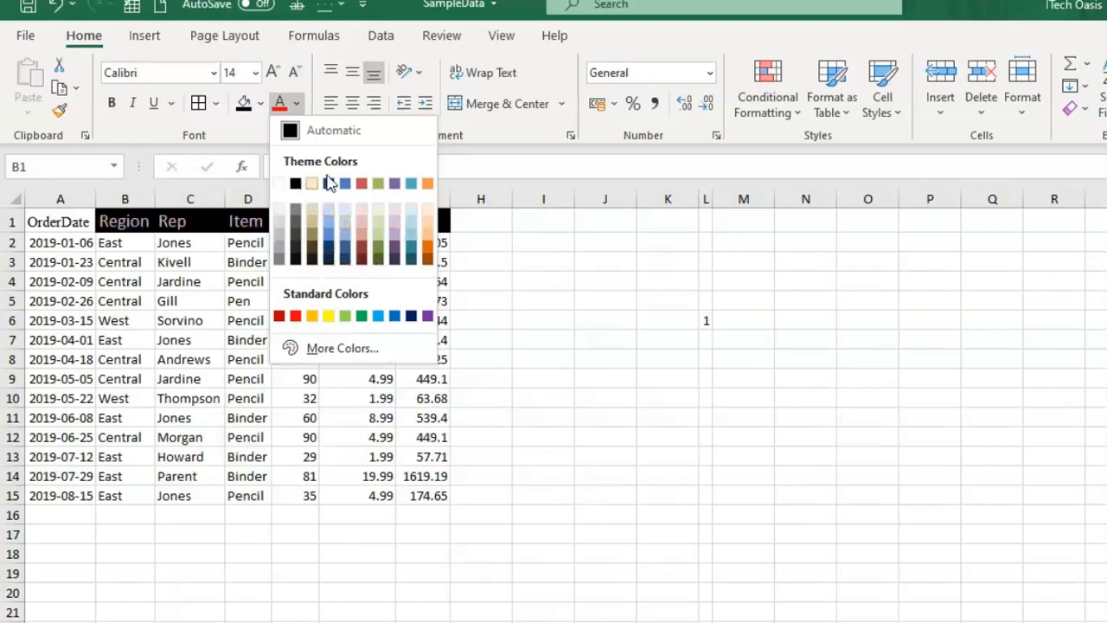
left_click(278, 184)
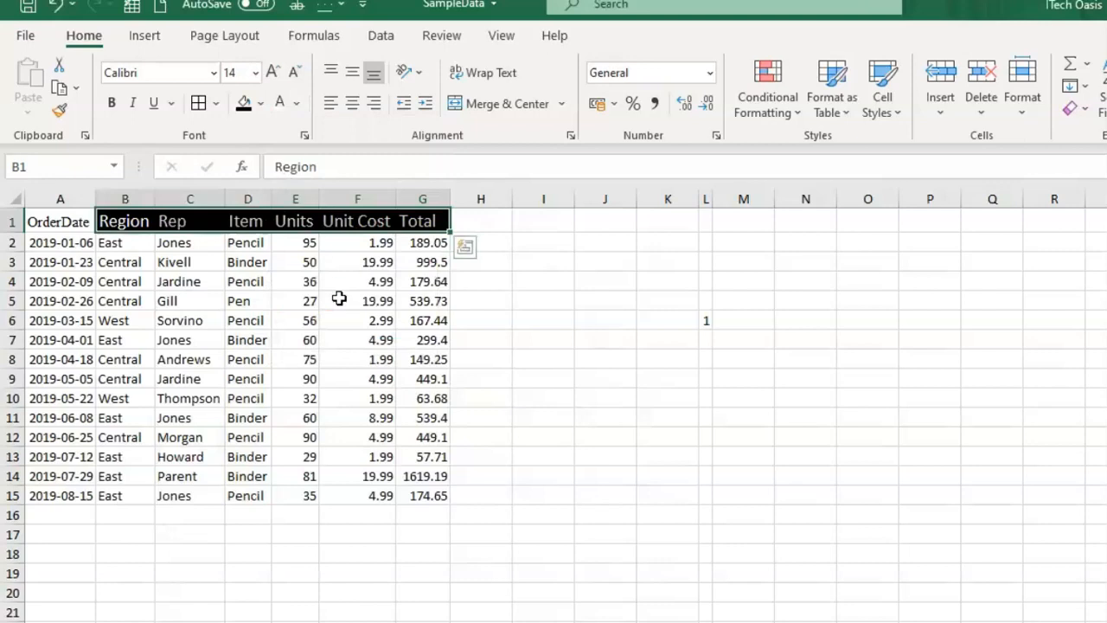
left_click(346, 367)
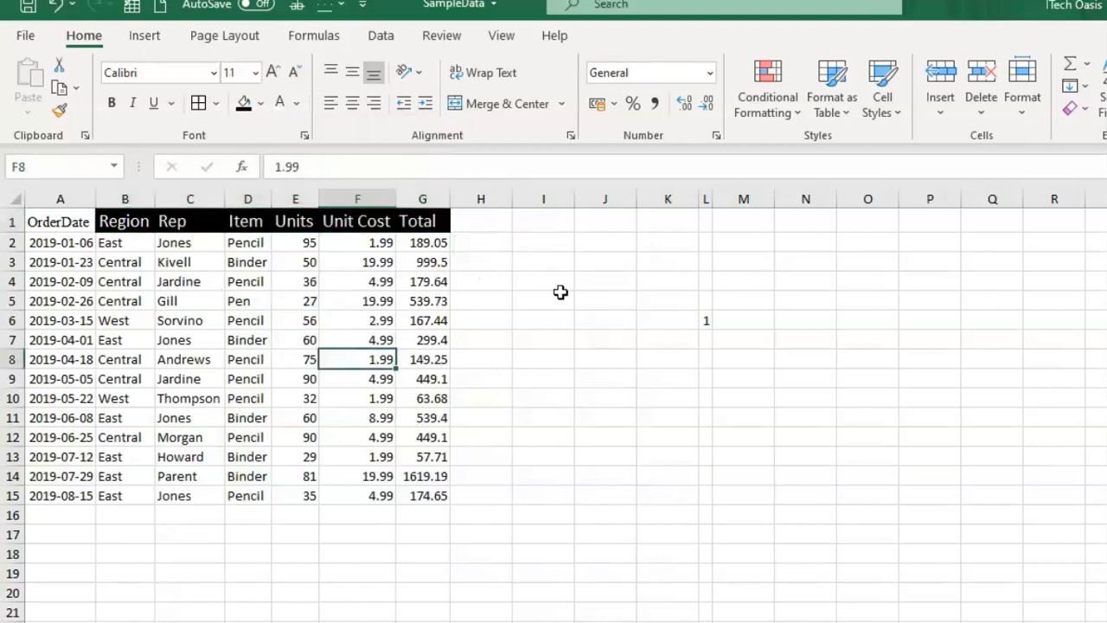
left_click(592, 282)
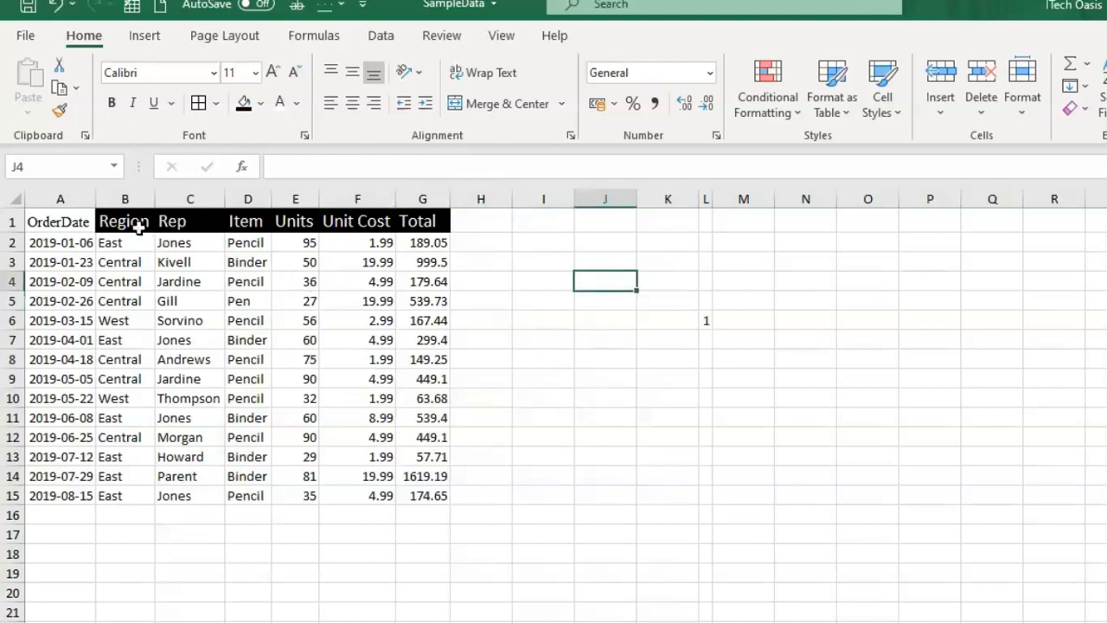
Clear only the formats from the Region and Rep header cells B1:C1, keeping their text
left_click_drag(124, 224, 173, 222)
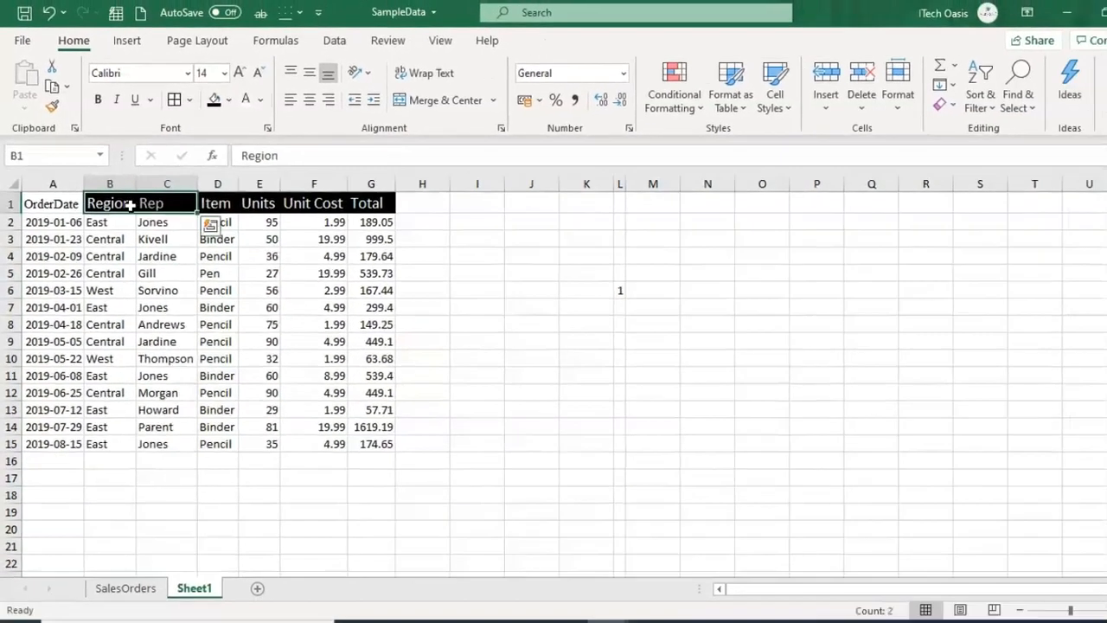
left_click(1072, 108)
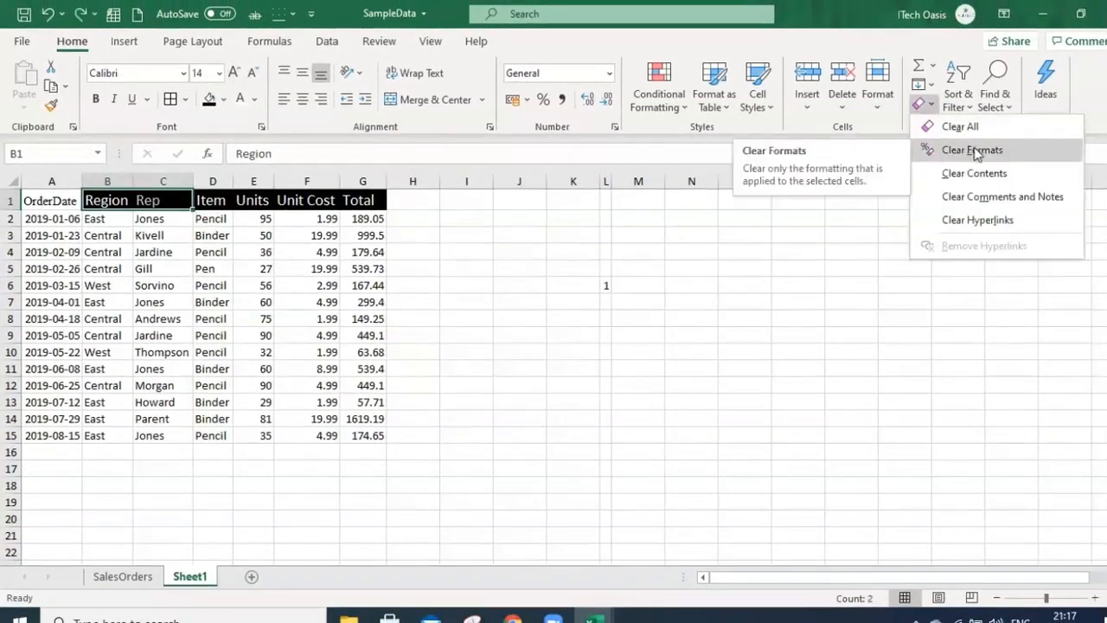
left_click(968, 153)
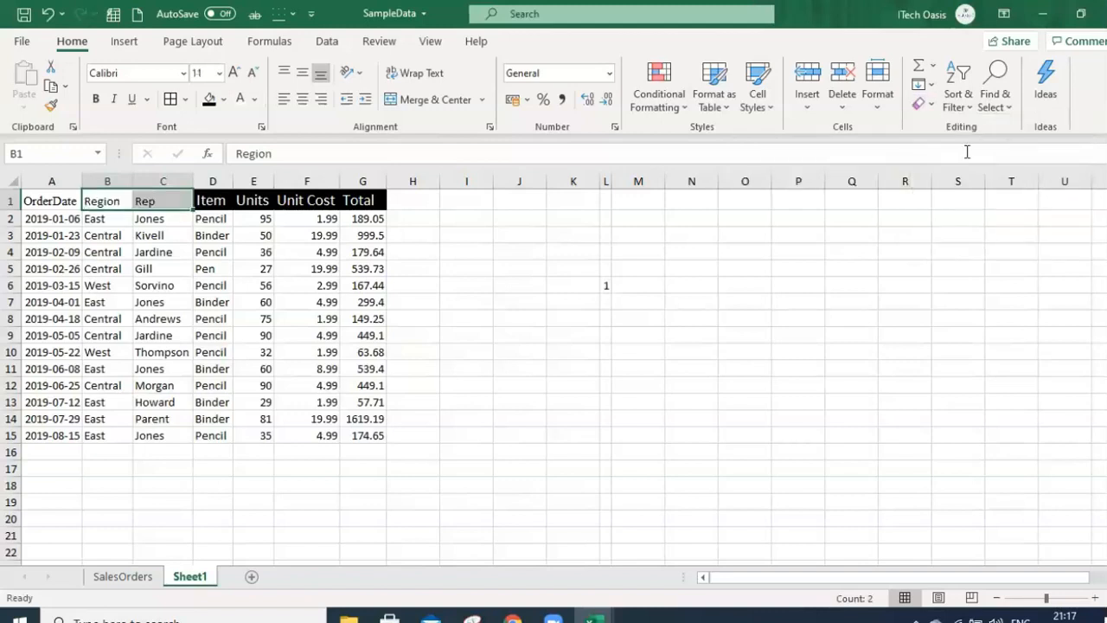
left_click(617, 382)
Compare the cleared Region and Rep headers with the formatted headers in D1:G1
left_click(104, 202)
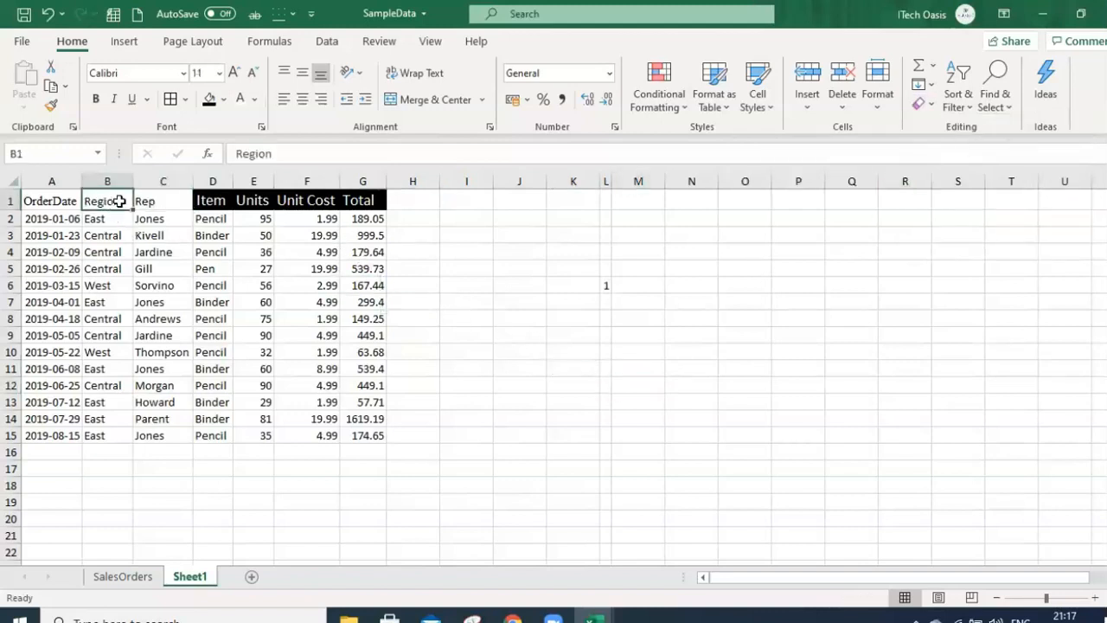
left_click(211, 199)
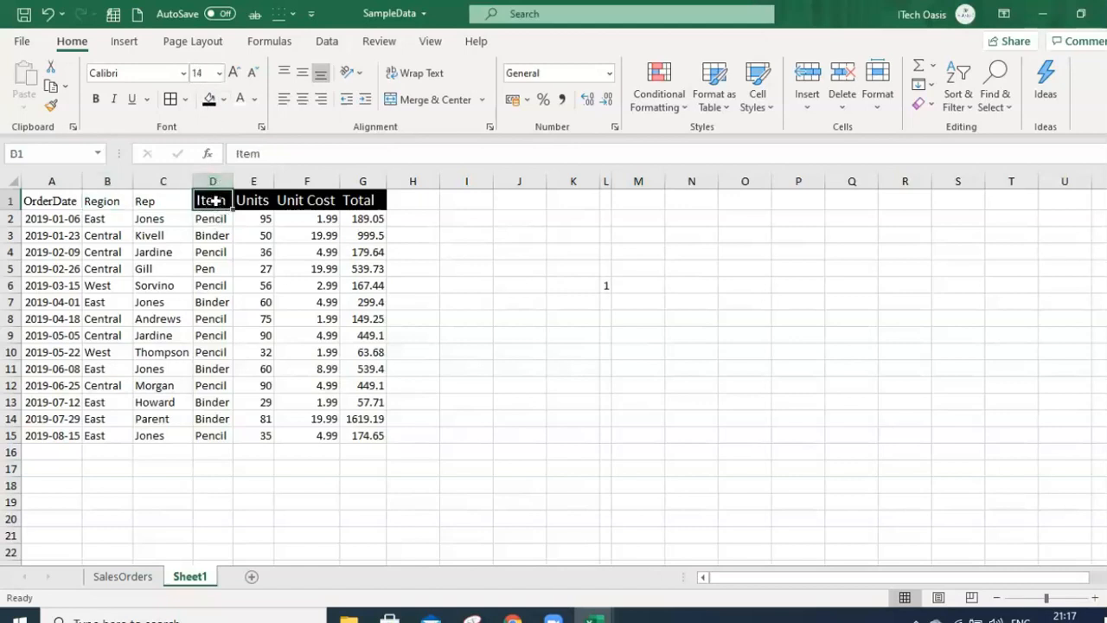
left_click(162, 201)
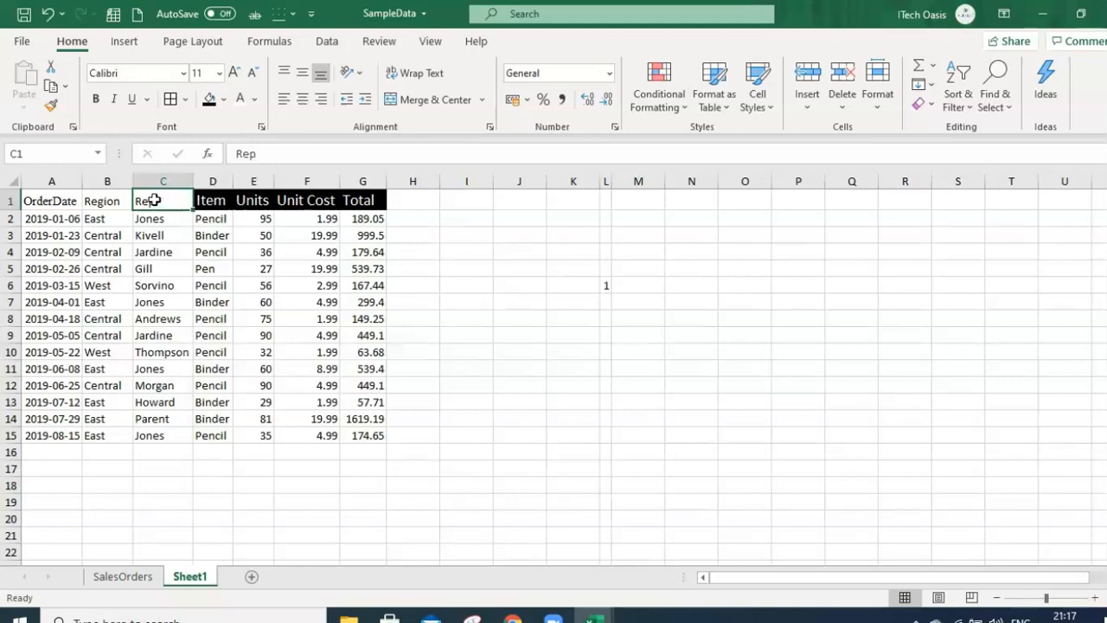
left_click(522, 333)
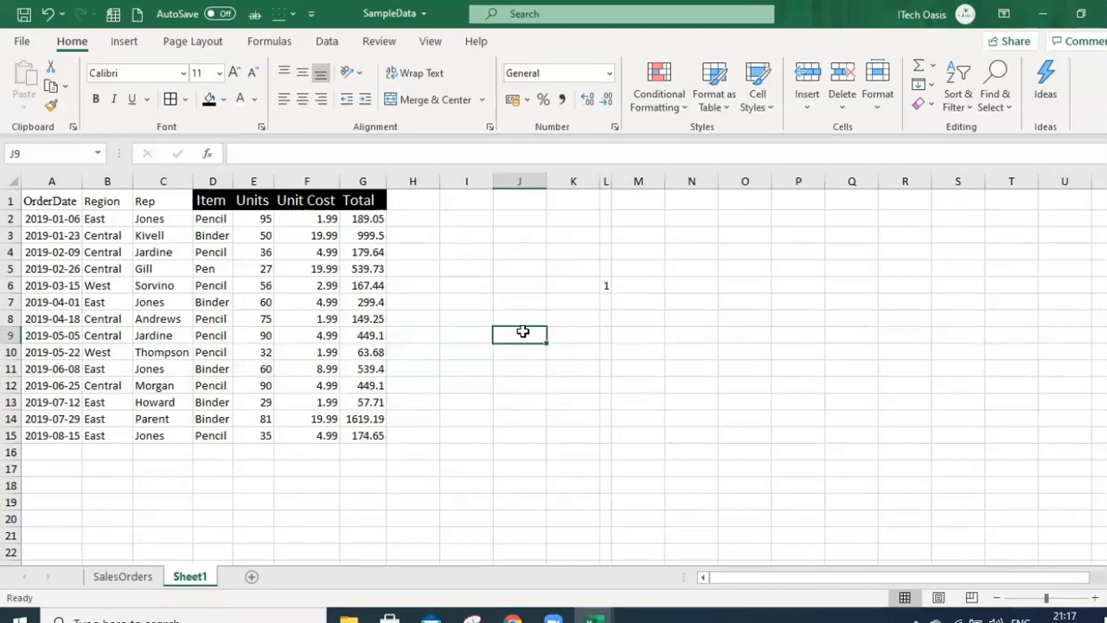
left_click_drag(221, 199, 368, 199)
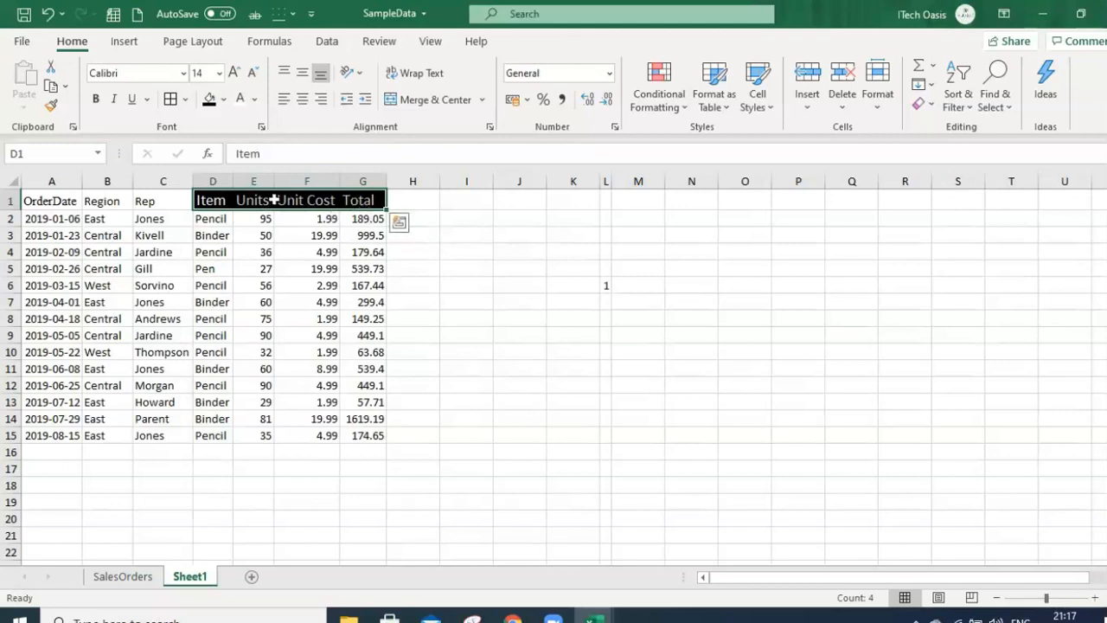
left_click(452, 278)
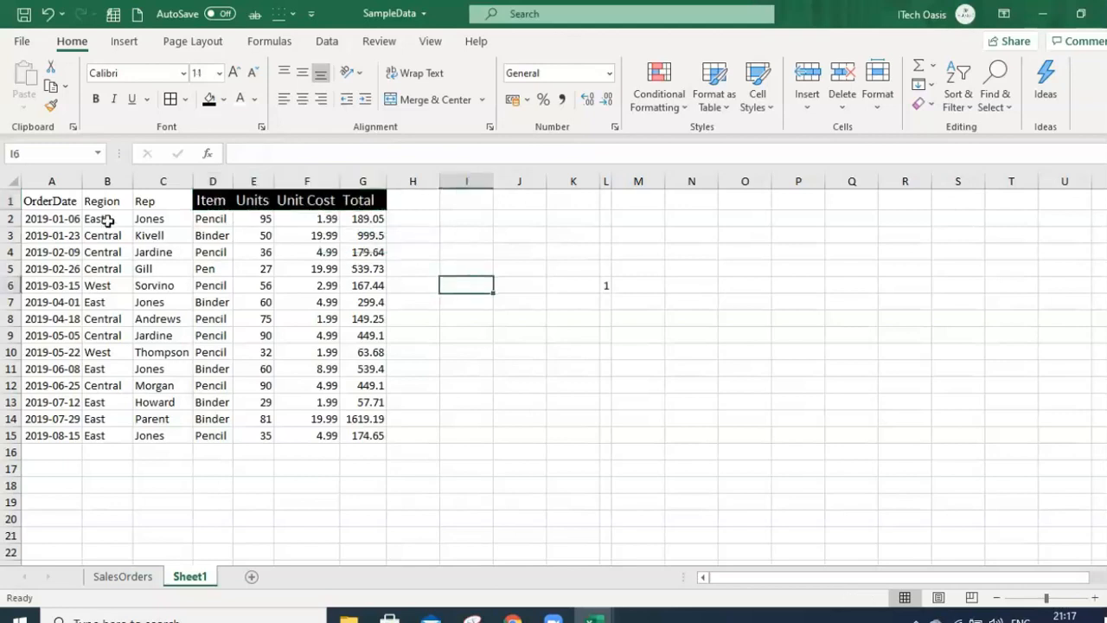
Check the font and size of the OrderDate, Region, Rep and Item headers for differences
left_click(69, 200)
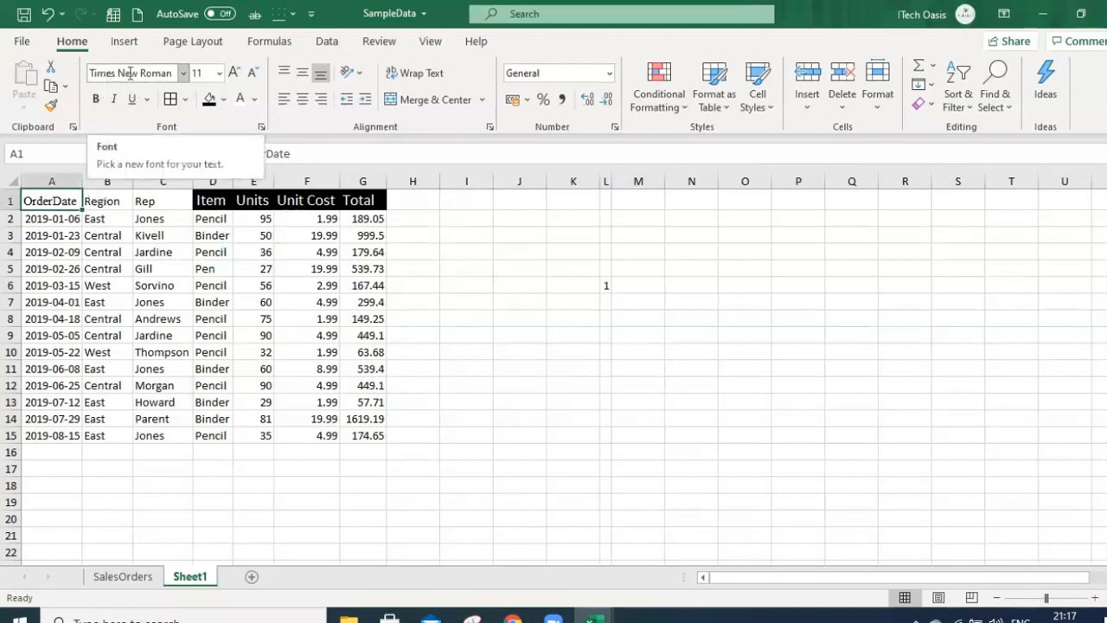
left_click(93, 201)
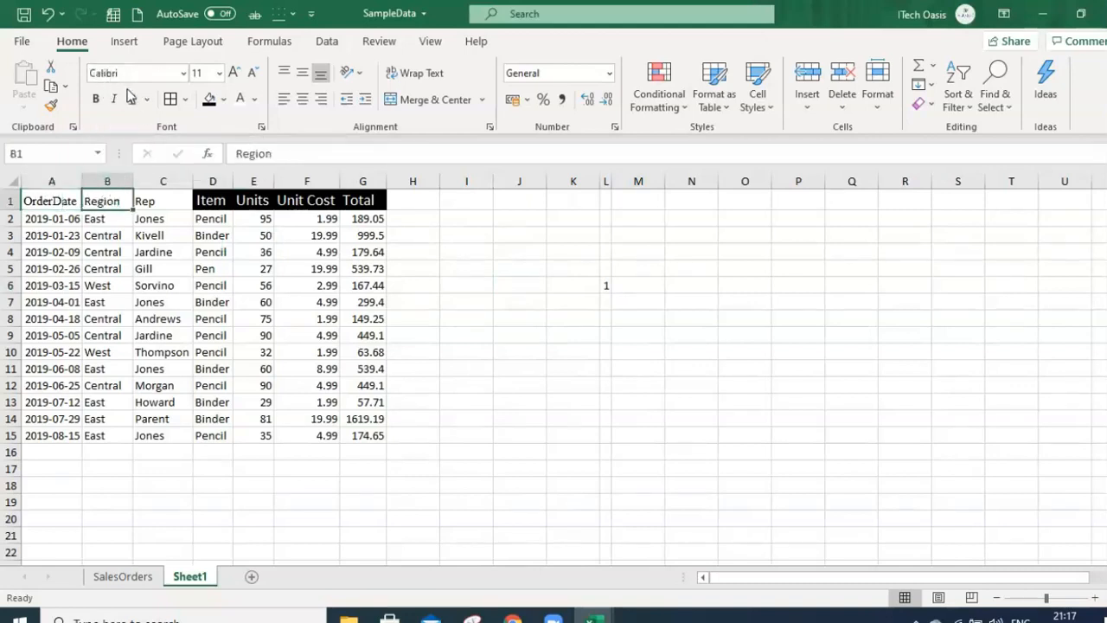
left_click(71, 199)
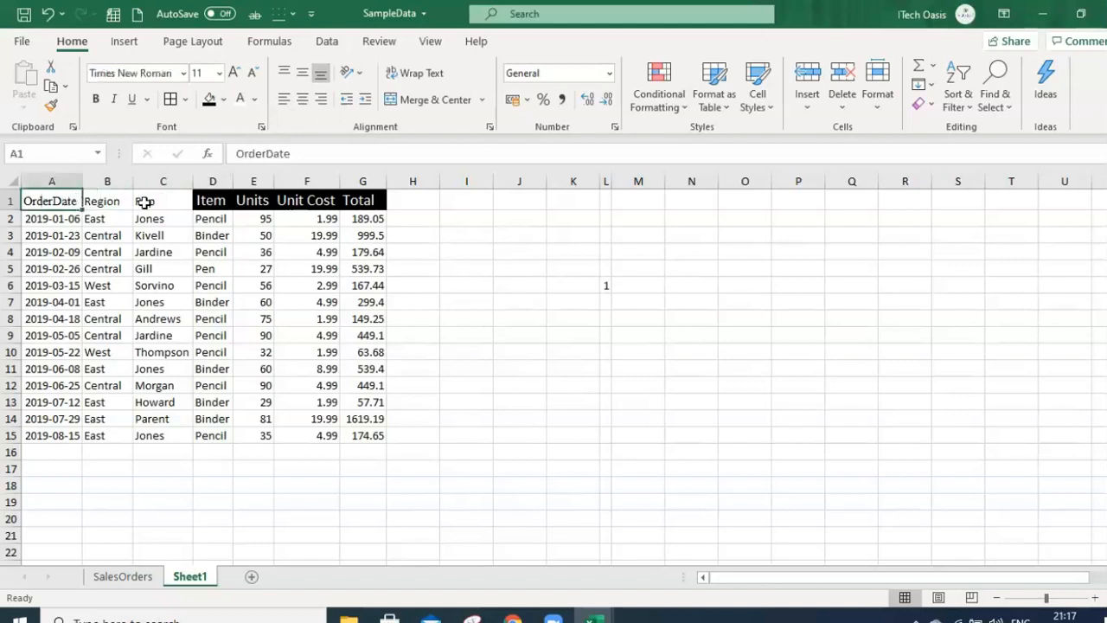
left_click(149, 203)
left_click(218, 202)
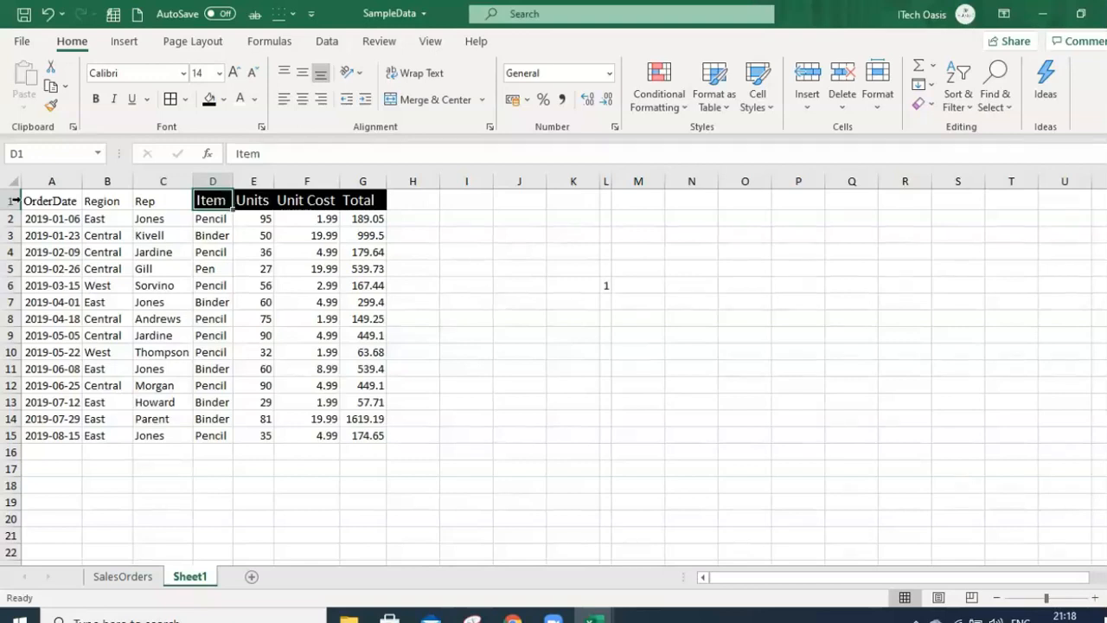
left_click(40, 198)
left_click(126, 204)
left_click(148, 202)
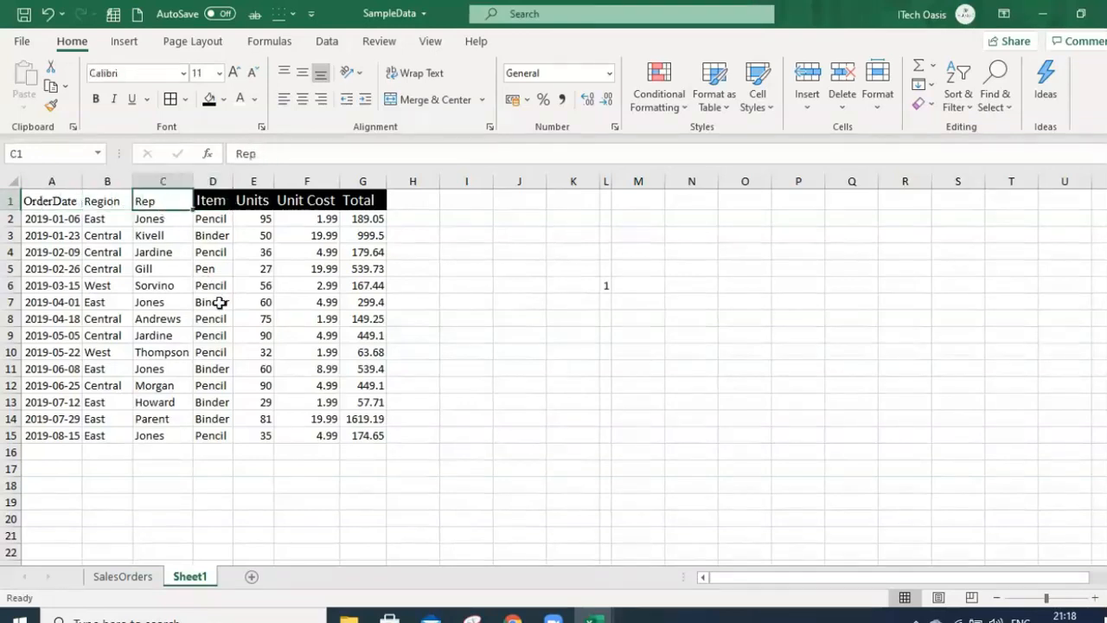
left_click(218, 302)
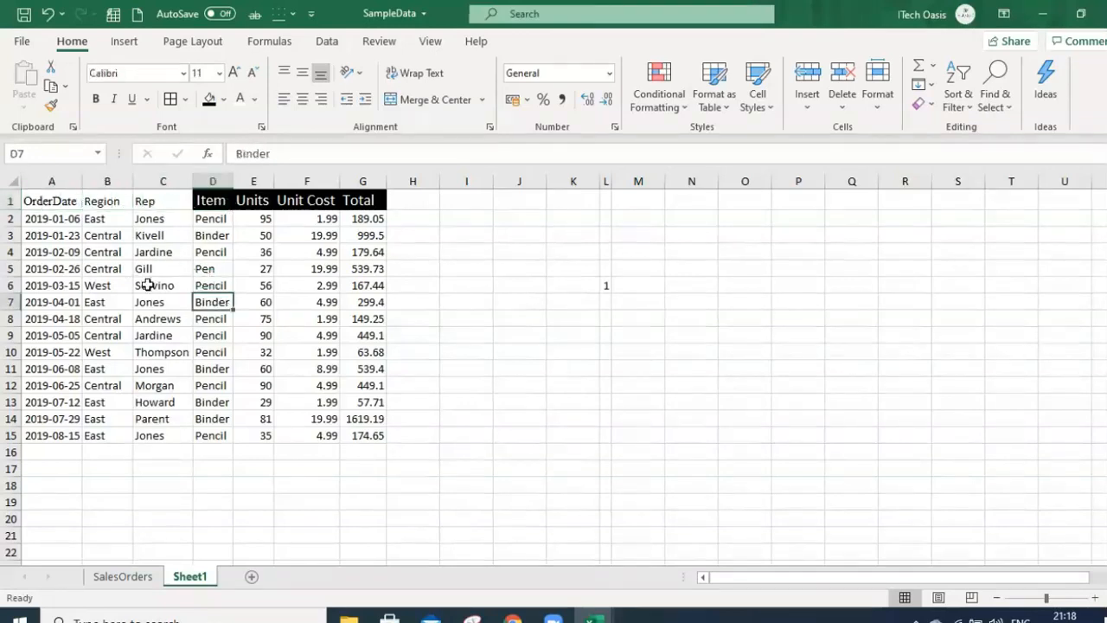
Copy the Item header's formatting from D1 onto the Rep header in C1 with Format Painter and compare it with Region
left_click(51, 107)
left_click(467, 269)
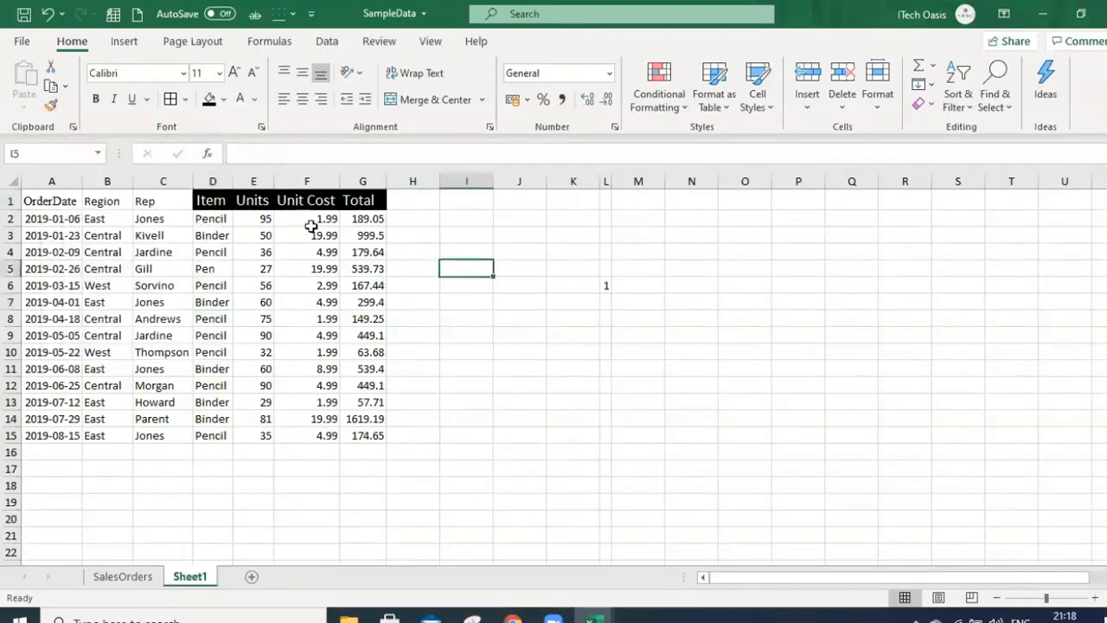
left_click(59, 112)
left_click(212, 197)
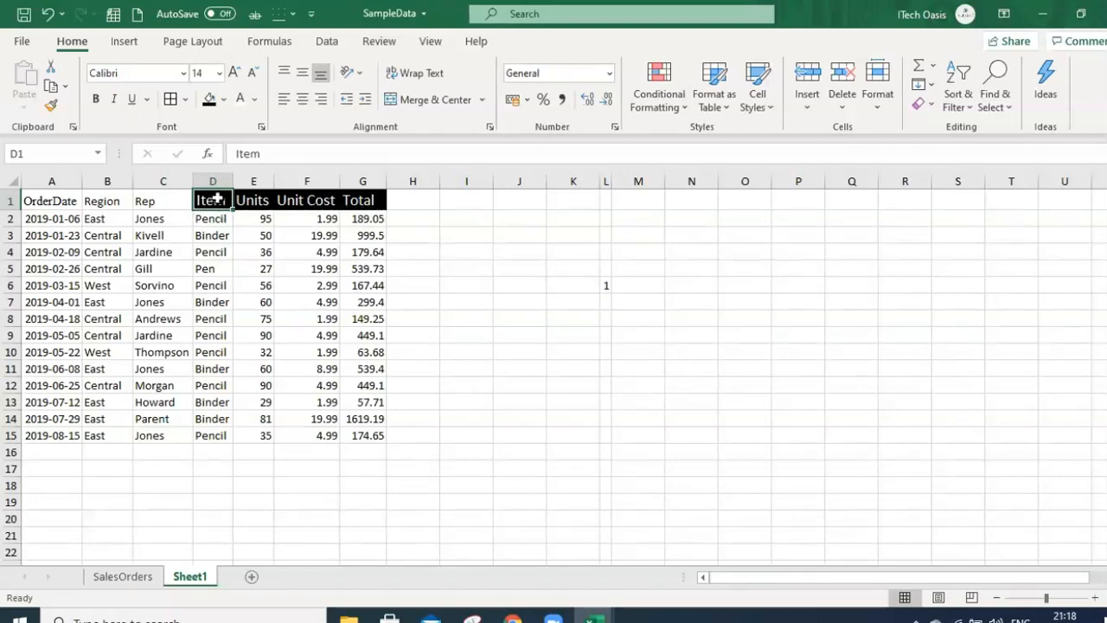
left_click(52, 108)
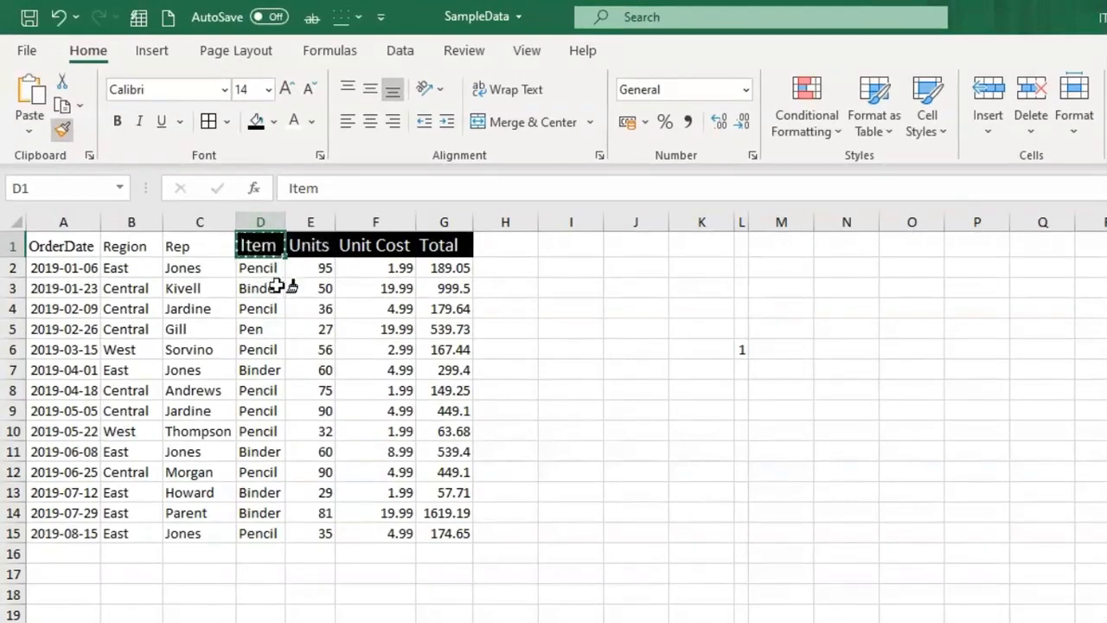
left_click(191, 246)
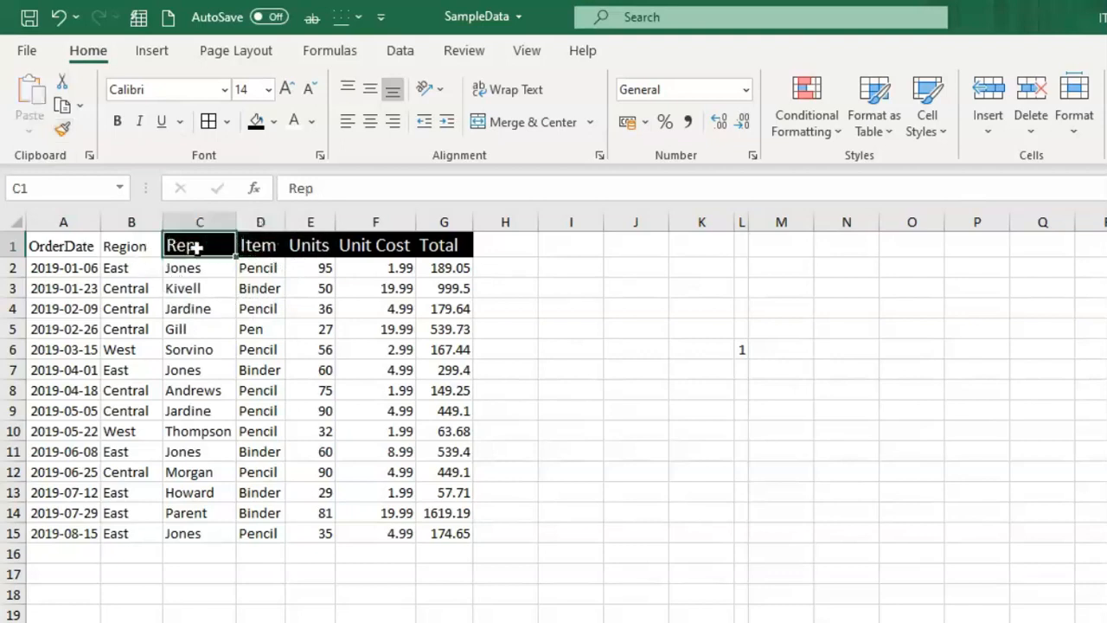
key("Right")
left_click(215, 246)
left_click(130, 246)
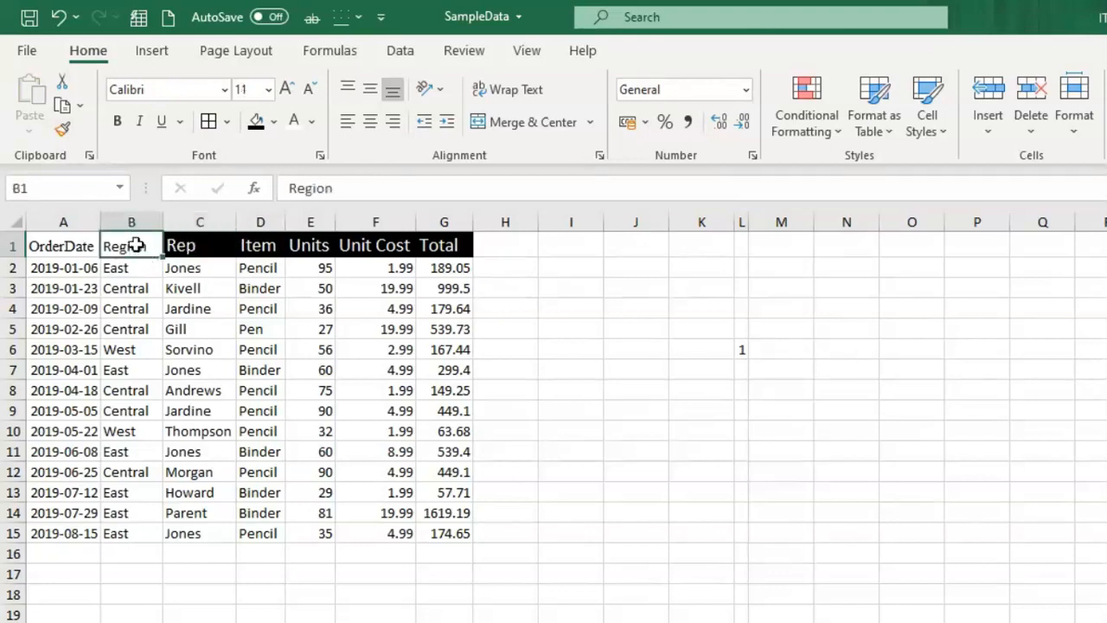
left_click(193, 249)
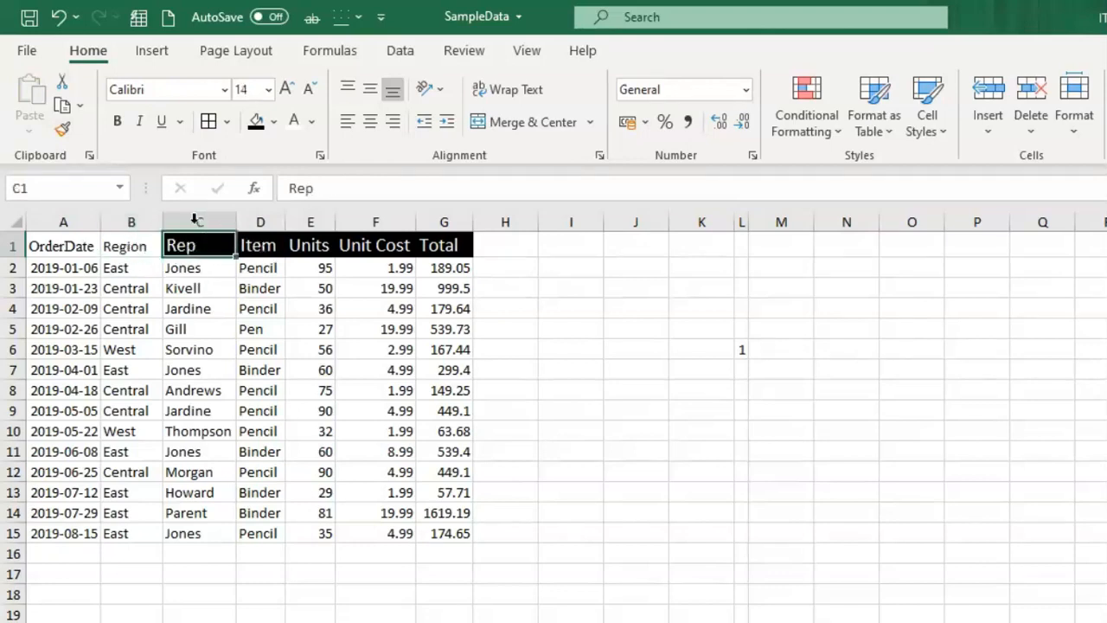
Copy the Rep header's formatting from C1 onto the Region header in B1 with Format Painter
left_click(62, 128)
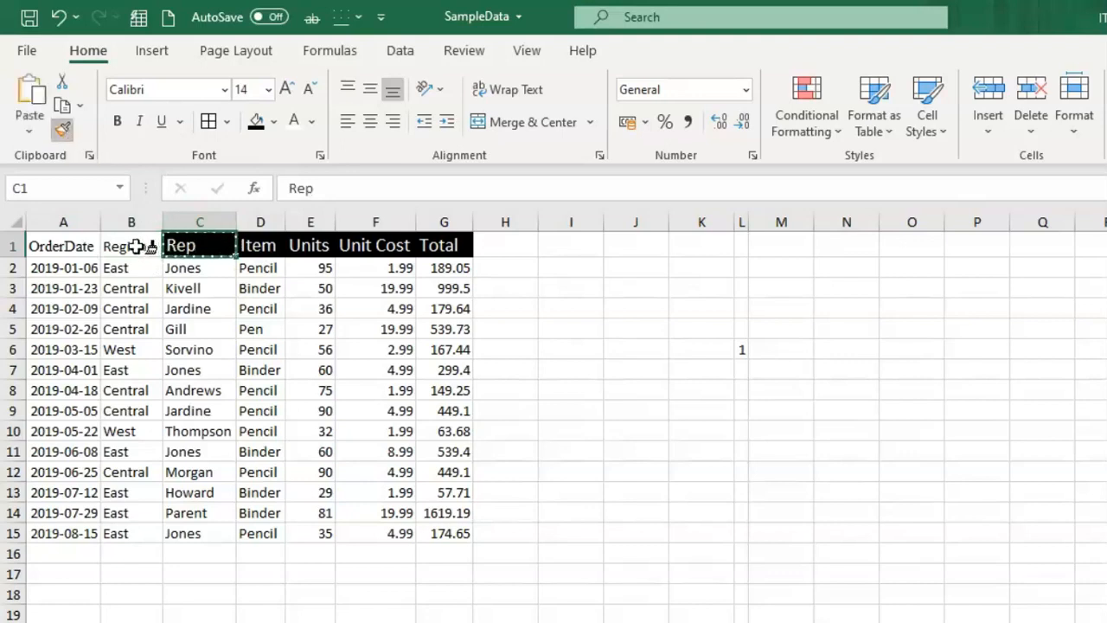
left_click(149, 246)
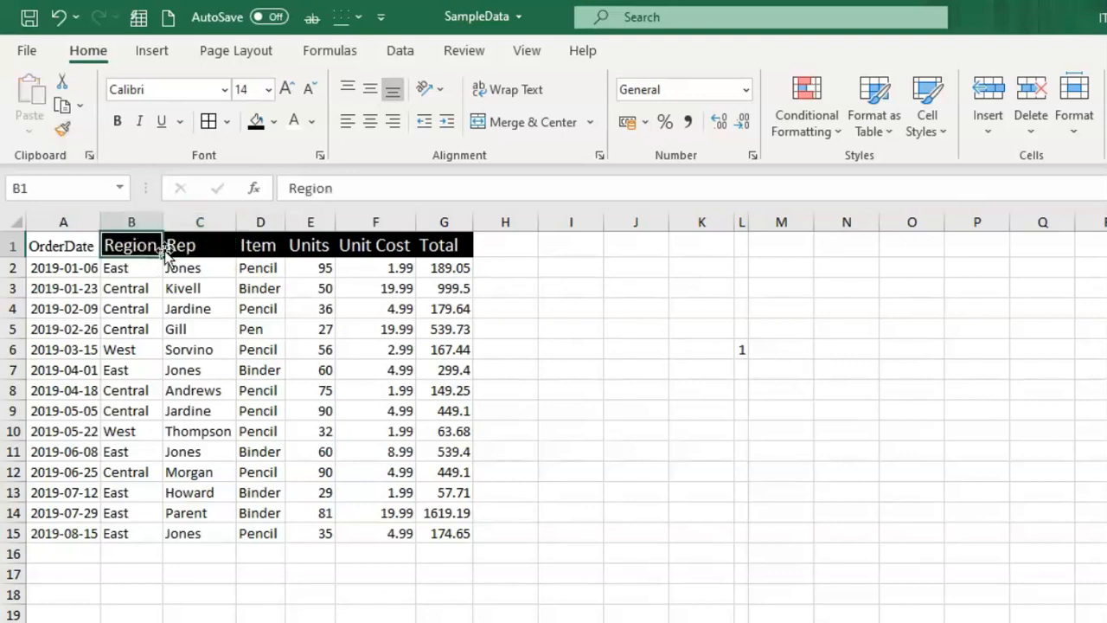
left_click(232, 285)
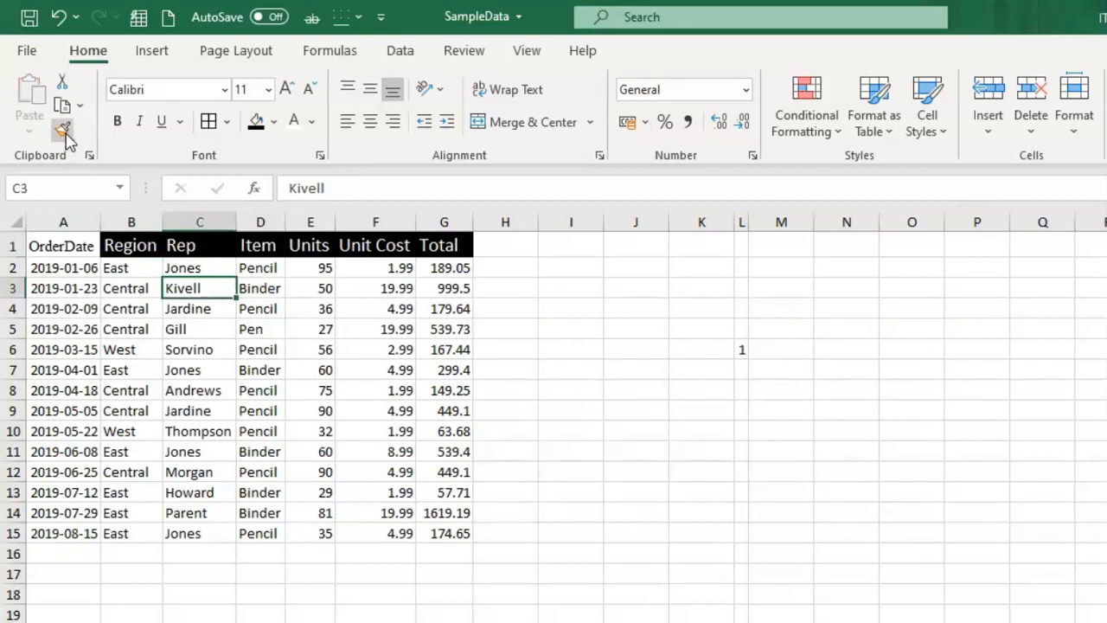
left_click(196, 242)
left_click(62, 130)
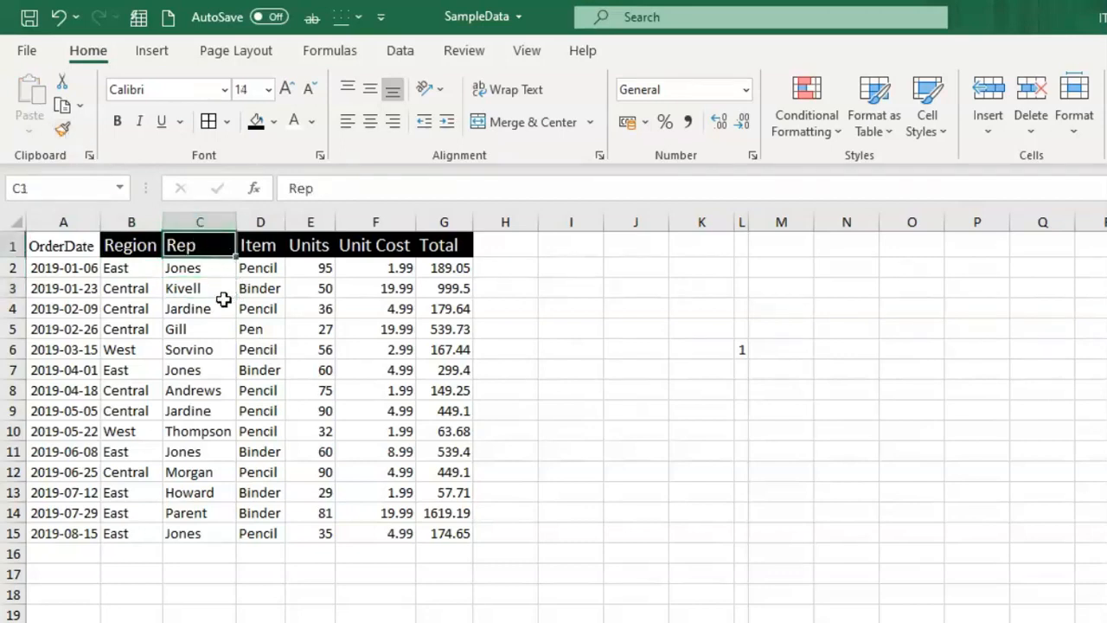
Undo the copied formatting on the Region and Rep headers and save the workbook
left_click(542, 391)
key("ctrl+z")
key("ctrl+z")
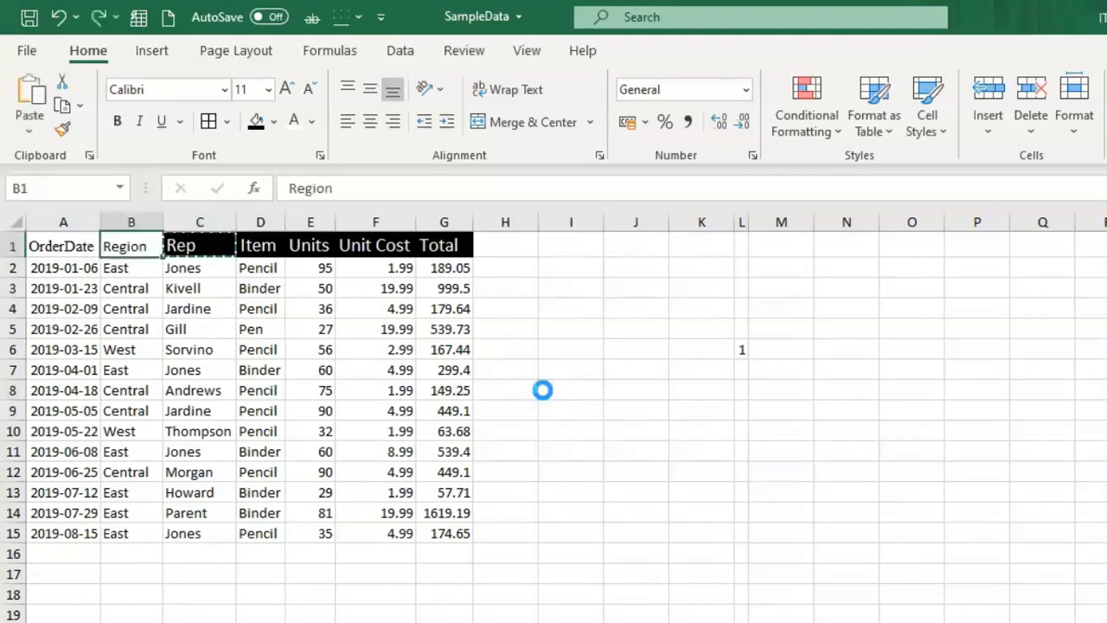
left_click(615, 390)
key("ctrl+s")
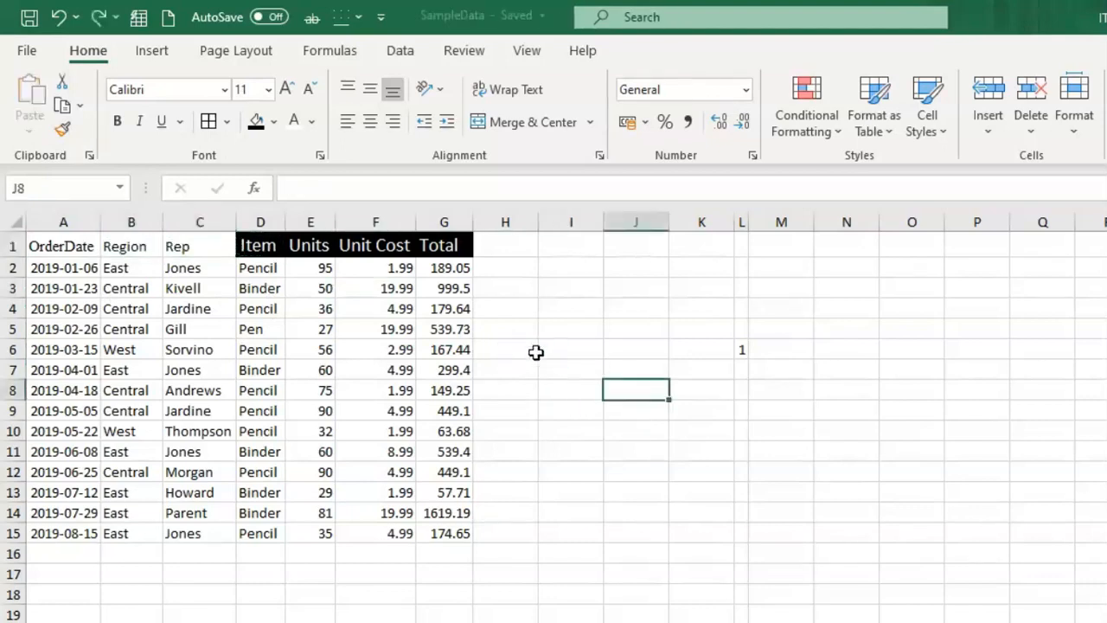
Compare the font and size of the Item, OrderDate, Region and Rep headers in A1:D1
left_click(262, 245)
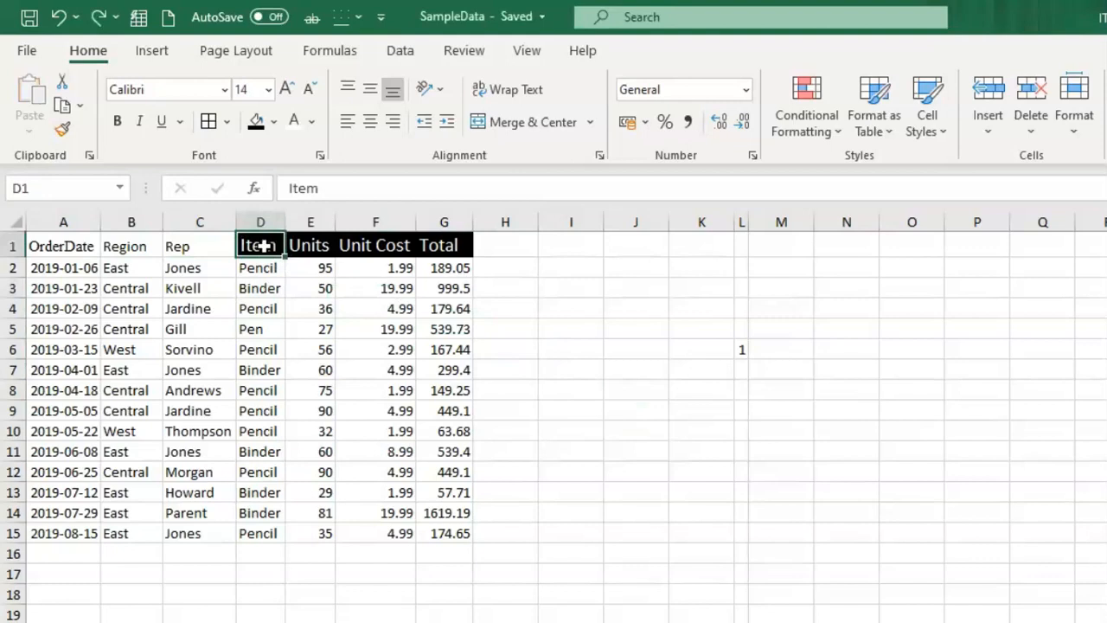
left_click(39, 245)
left_click(160, 246)
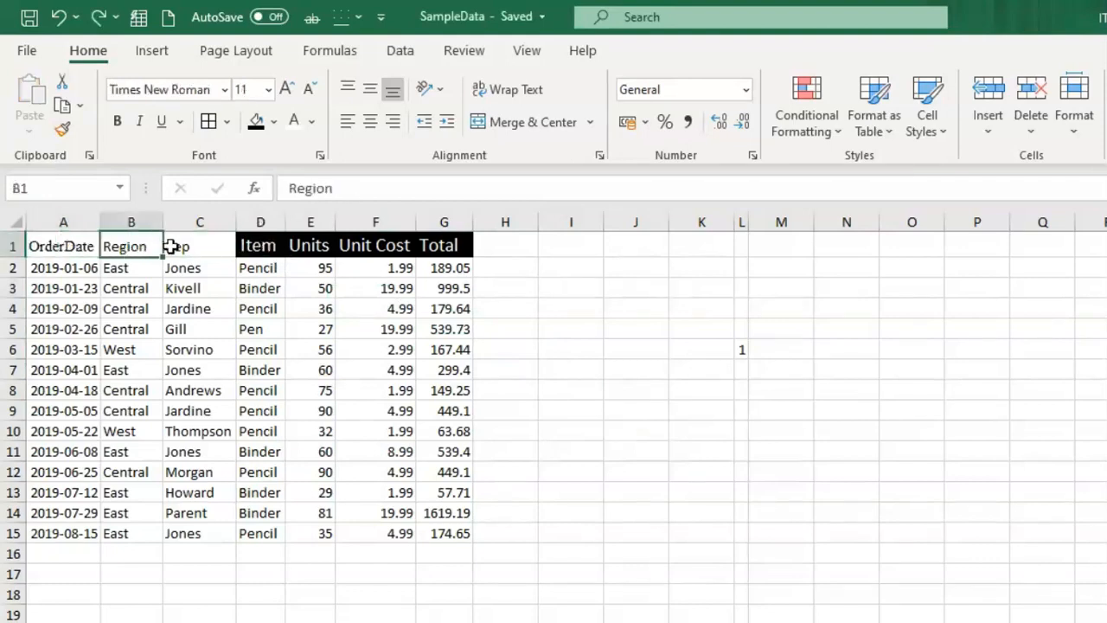
left_click(174, 246)
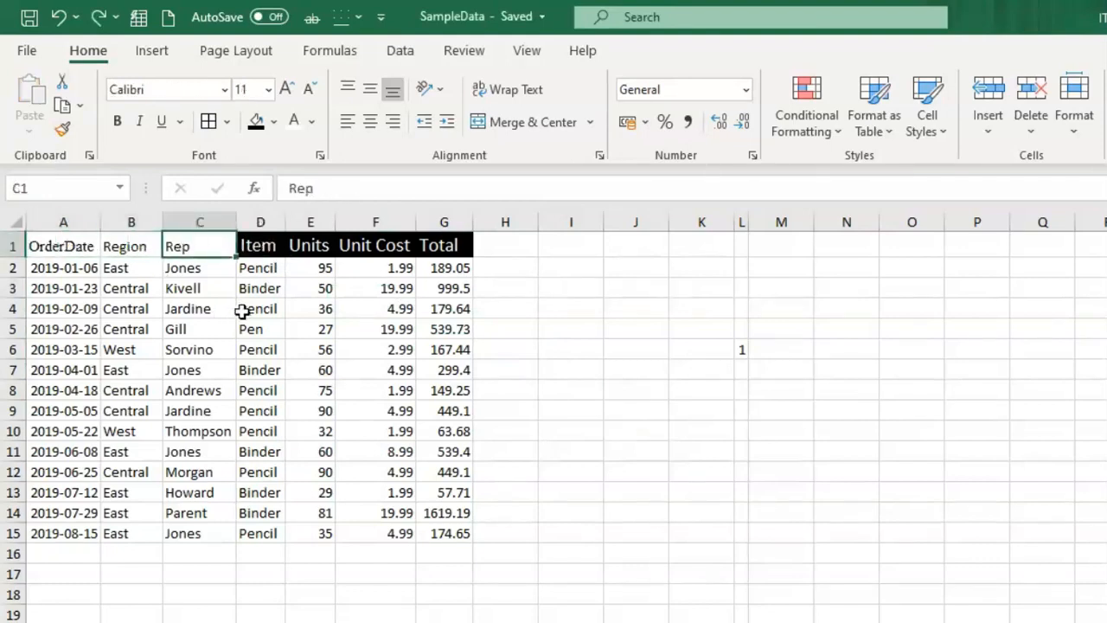
left_click(265, 247)
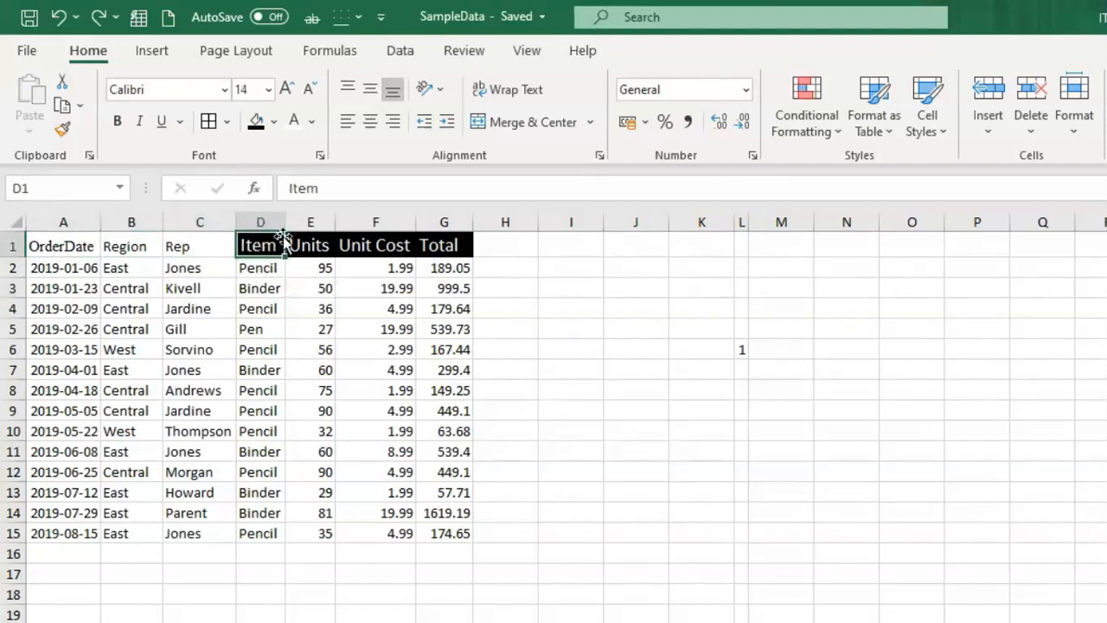
left_click(62, 133)
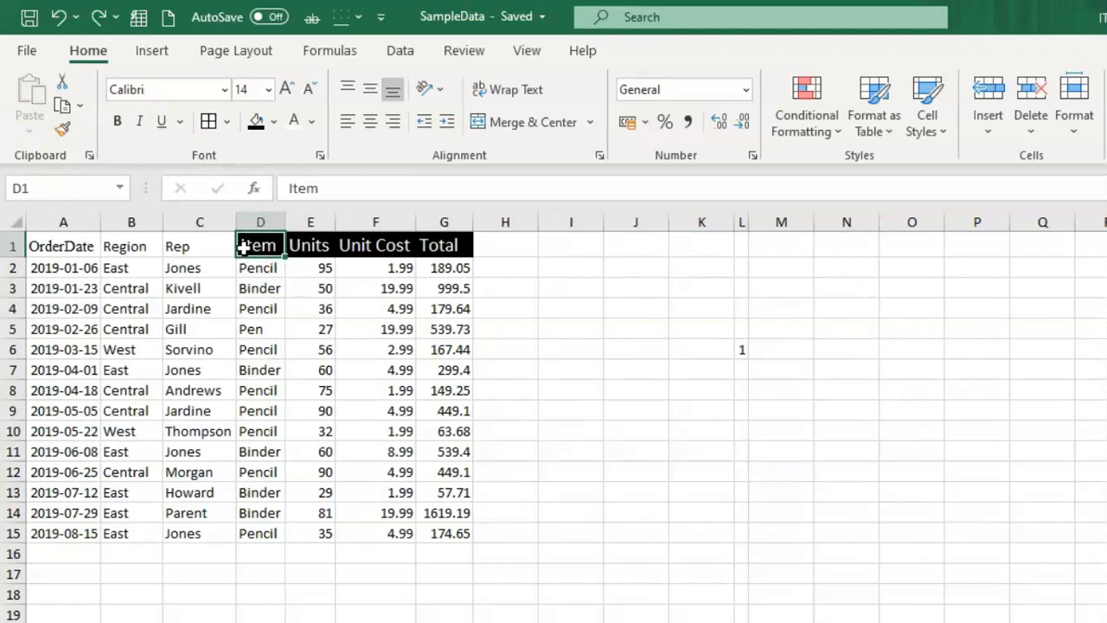
left_click(61, 131)
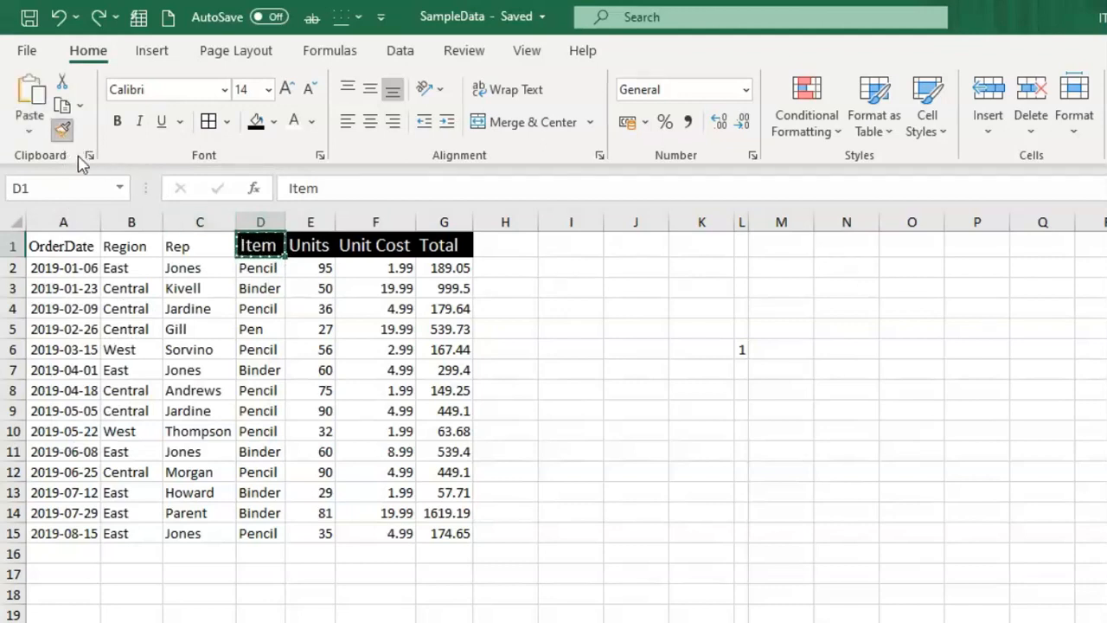
left_click(662, 389)
key("ctrl+z")
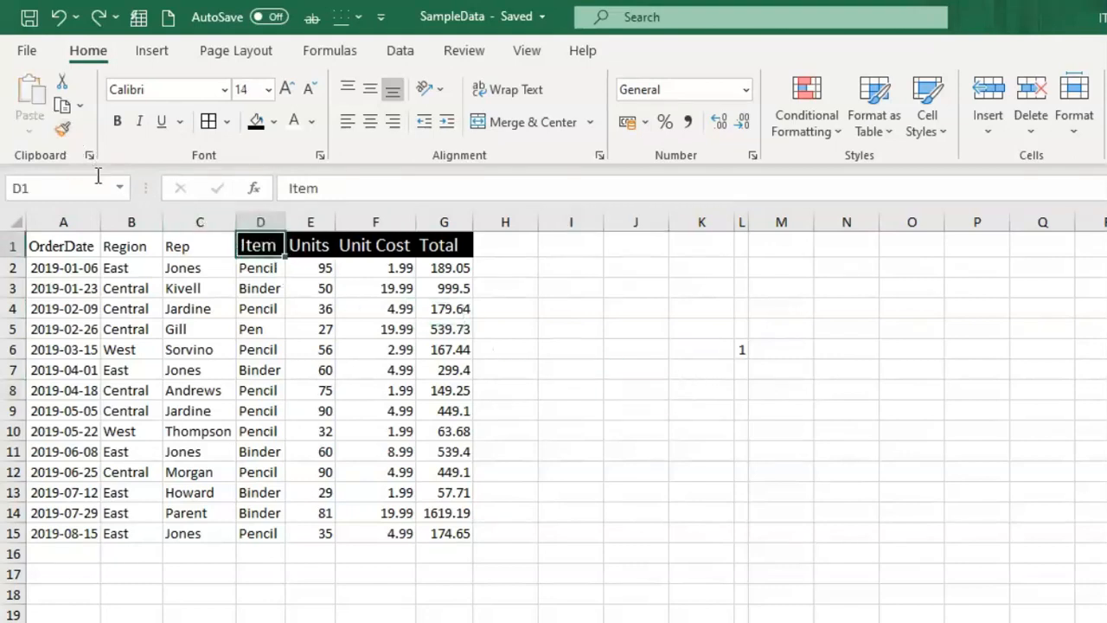
Keep Format Painter active with the Item header's formatting from D1 and apply it to the Rep, Region and OrderDate headers in C1, B1 and A1
left_click(68, 133)
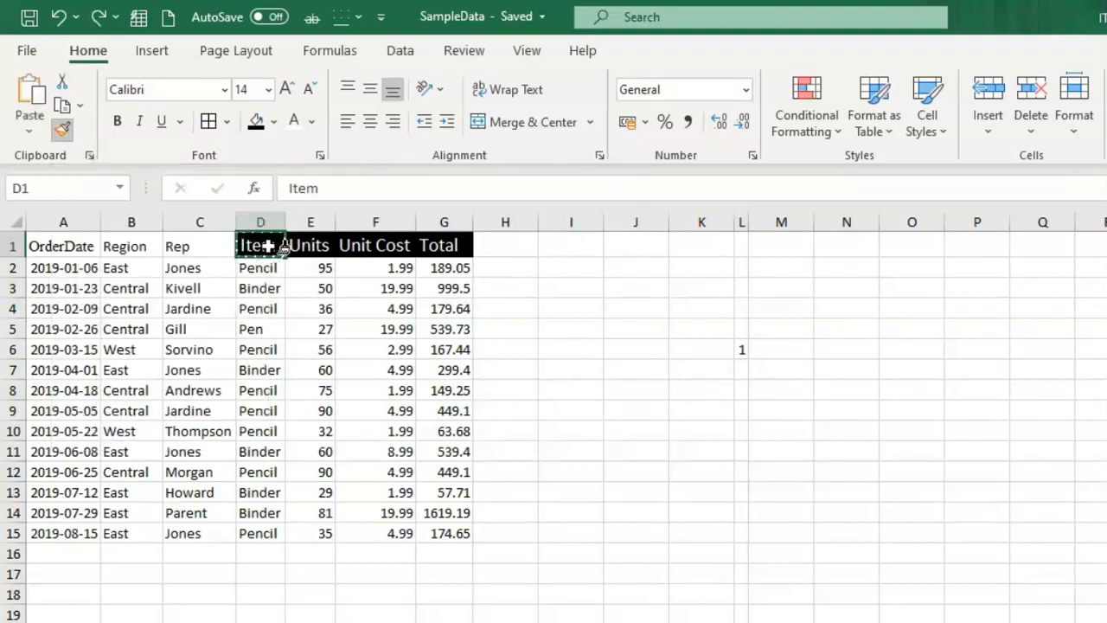
left_click(189, 244)
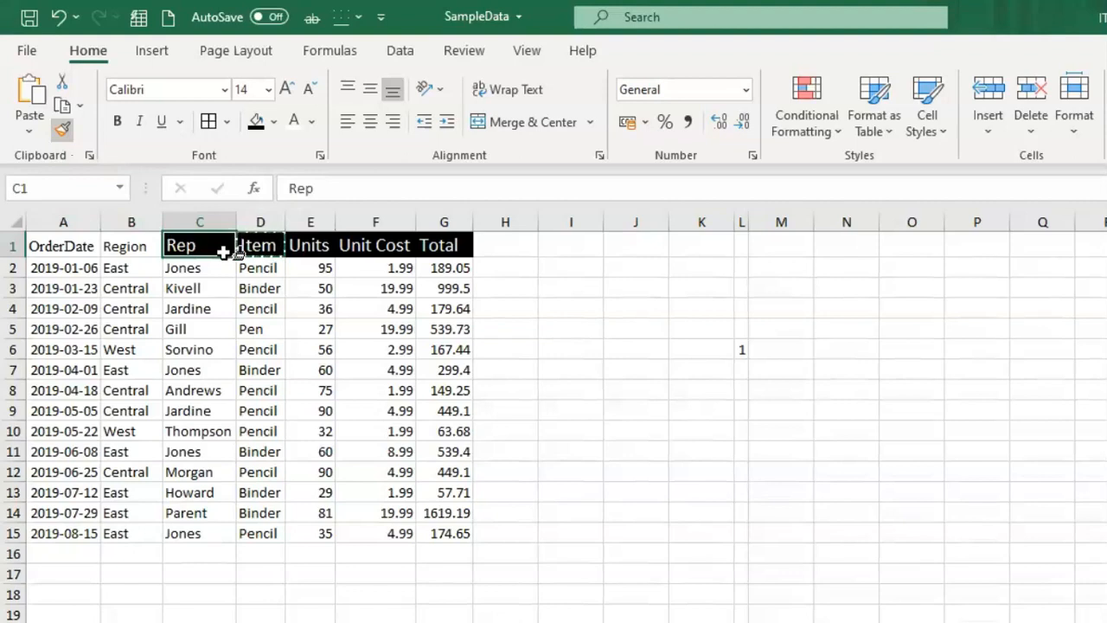
left_click(138, 247)
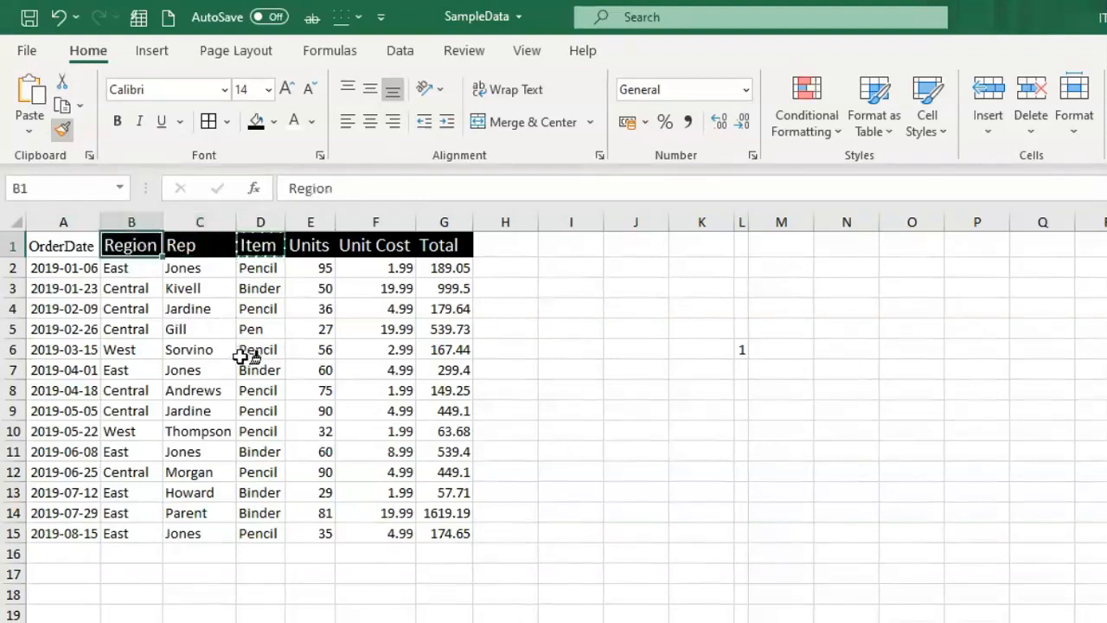
left_click(74, 246)
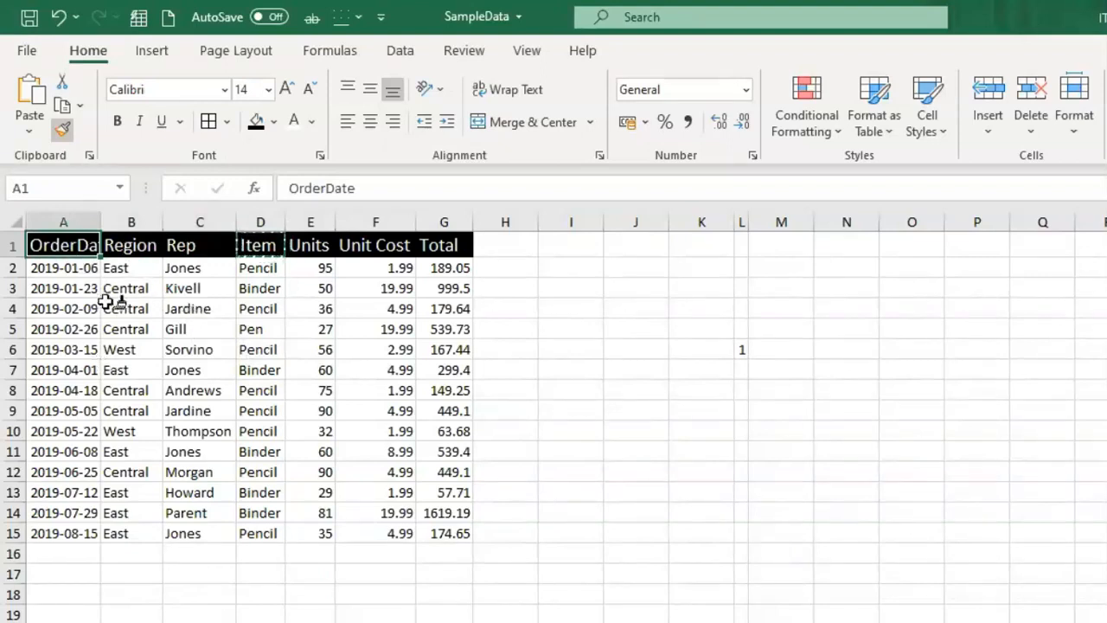
Try painting the Item header's formatting onto B5, D7, D11:F14 and F3:G8, and undo those data-cell changes while keeping the headers formatted
left_click(145, 328)
left_click(260, 374)
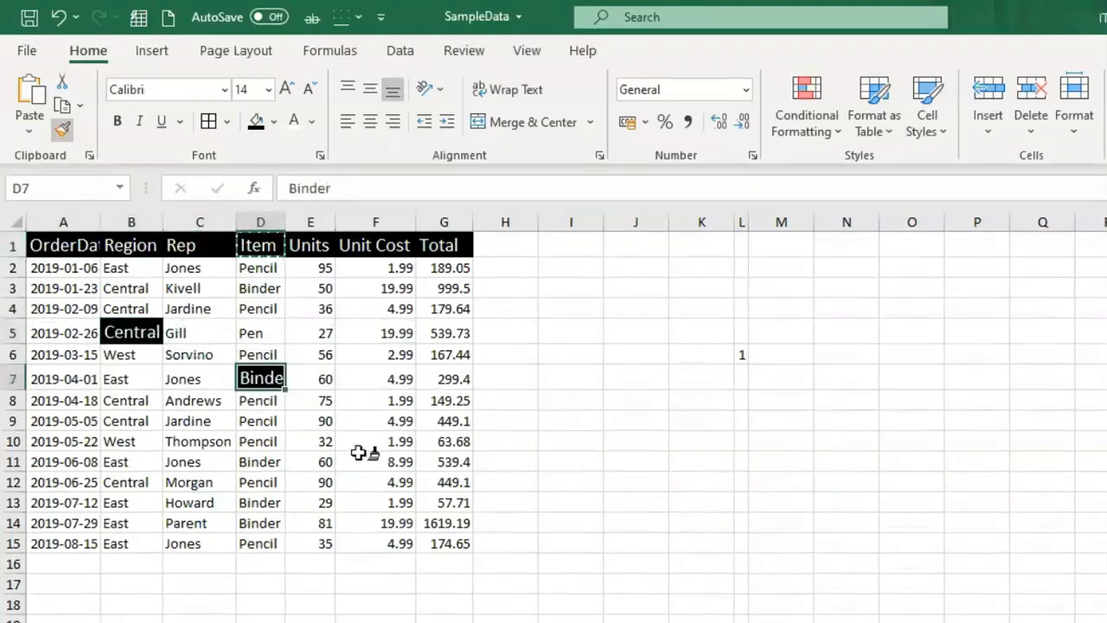
mouse_move(274, 460)
left_mouse_down()
mouse_move(386, 510)
mouse_move(389, 522)
left_mouse_up()
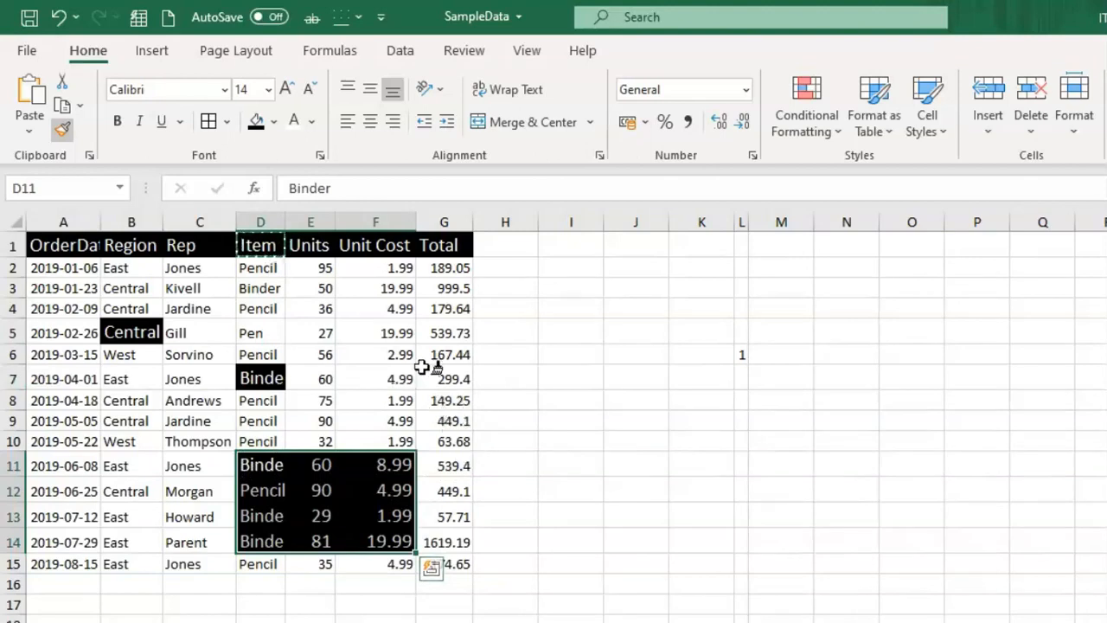
left_click_drag(402, 288, 461, 407)
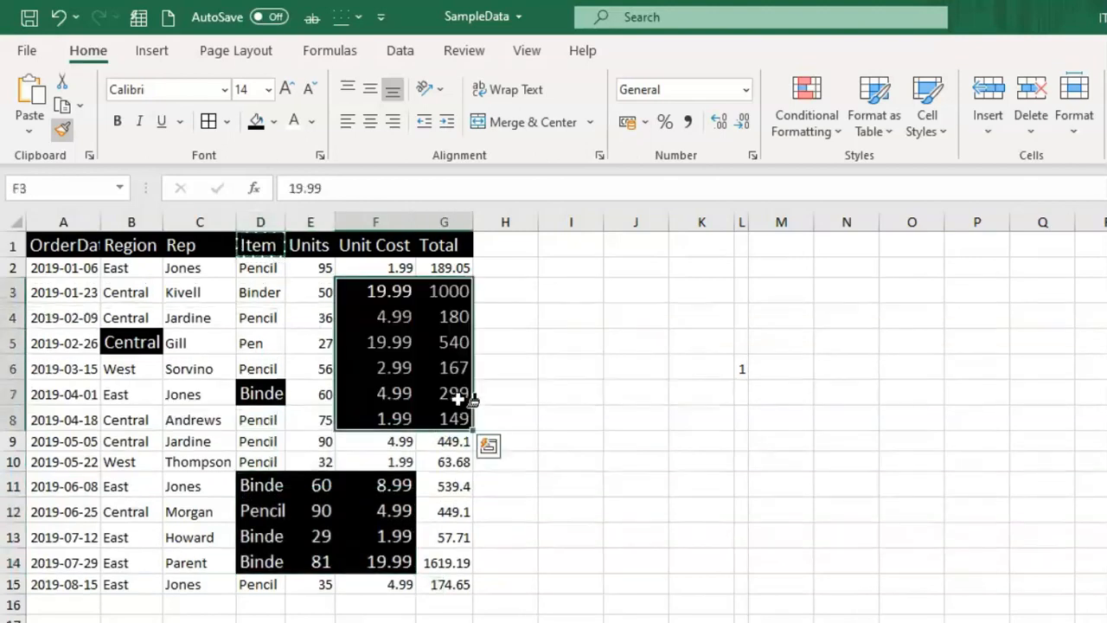
left_click(547, 365)
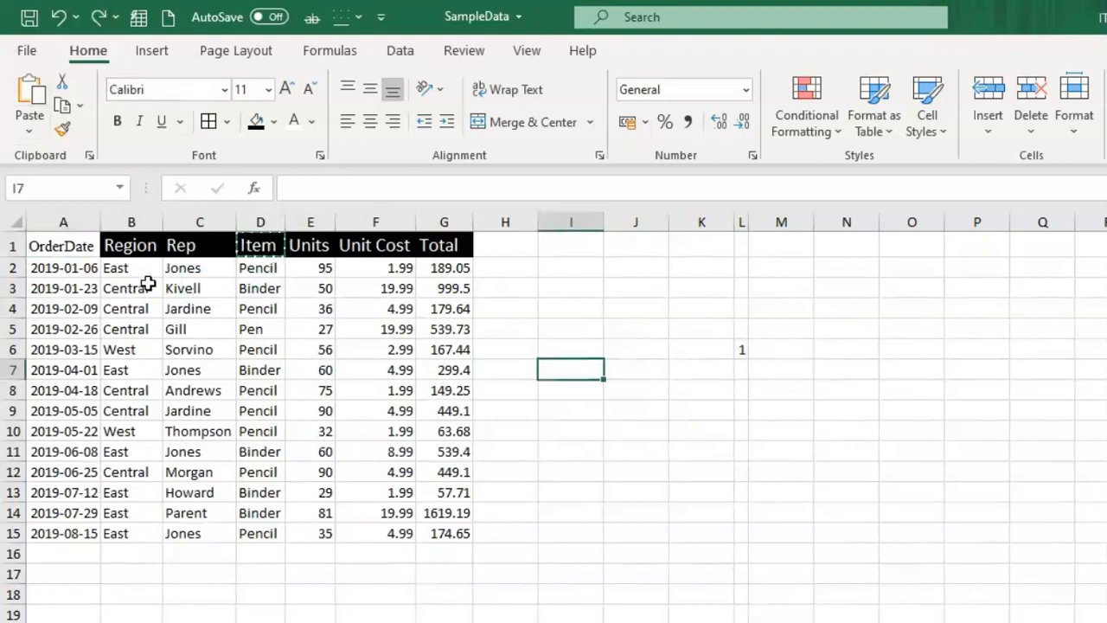
left_click(97, 17)
left_click(383, 410)
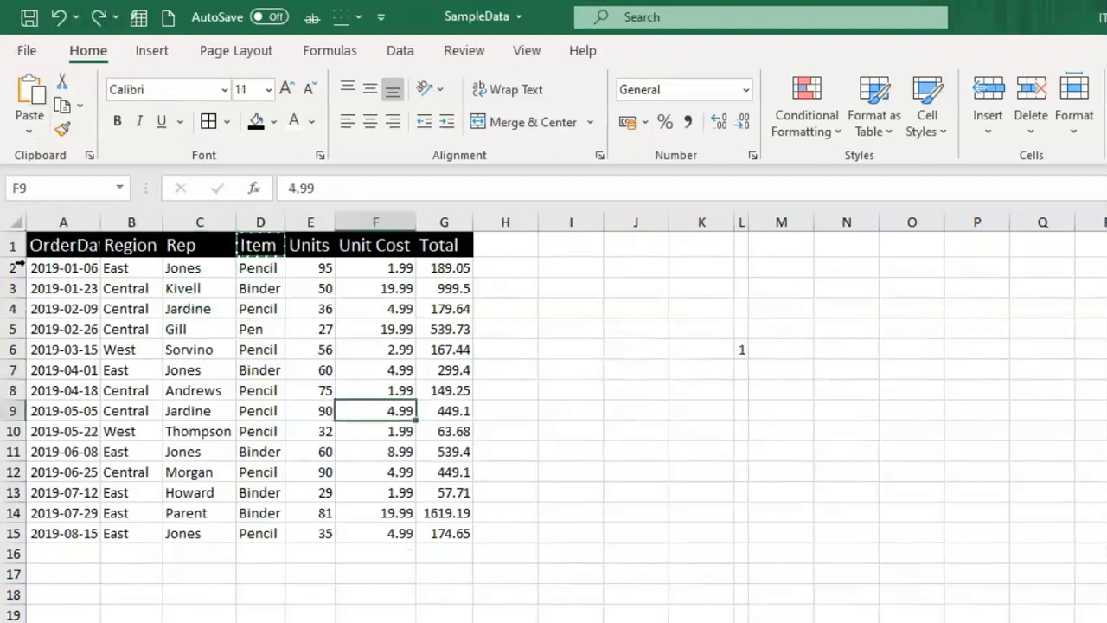
Select the whole sheet and AutoFit all column widths to their contents
left_click(21, 220)
double_click(100, 222)
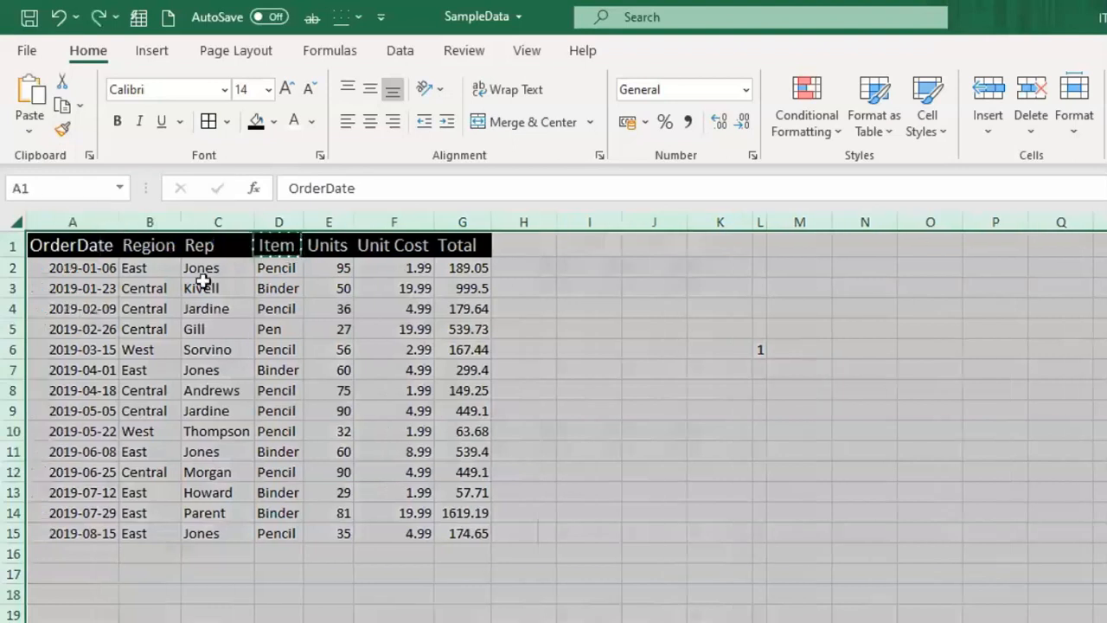
left_click(728, 398)
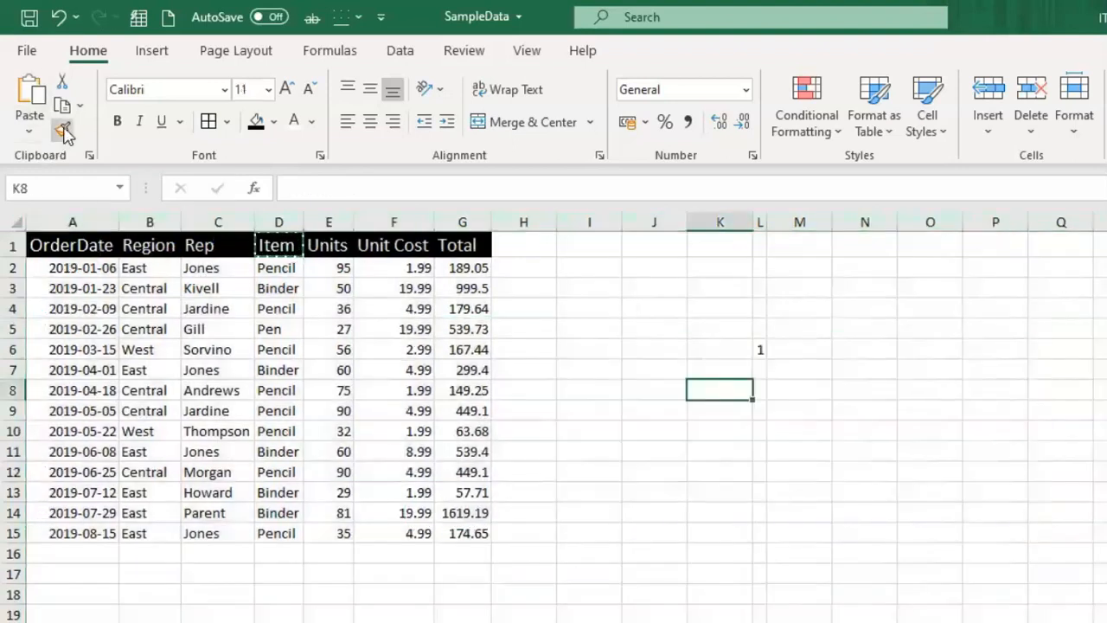
left_click(577, 346)
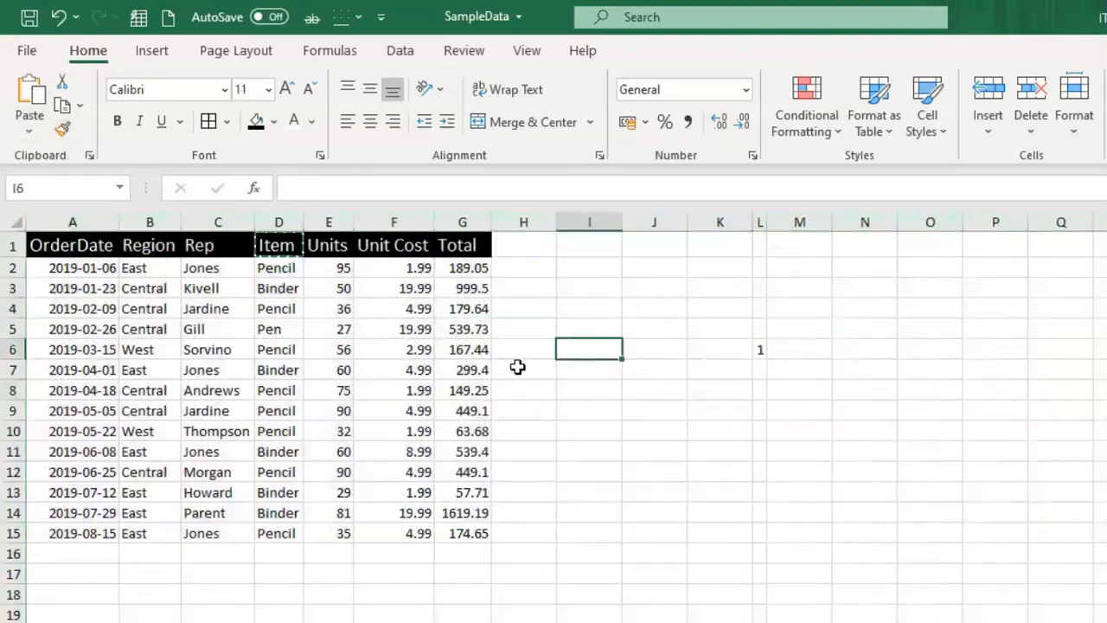
Delete the stray value 1 from cell L6
left_click(760, 347)
key("Delete")
left_click(867, 407)
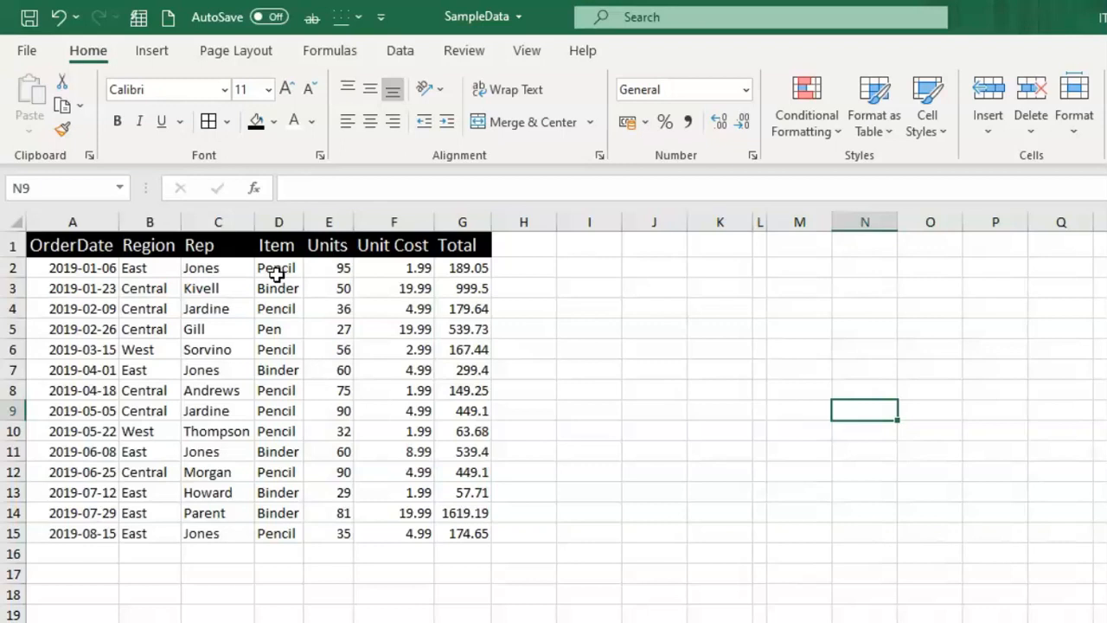
Make the first Item entry, Pencil in D2, bold
left_click_drag(280, 275, 301, 527)
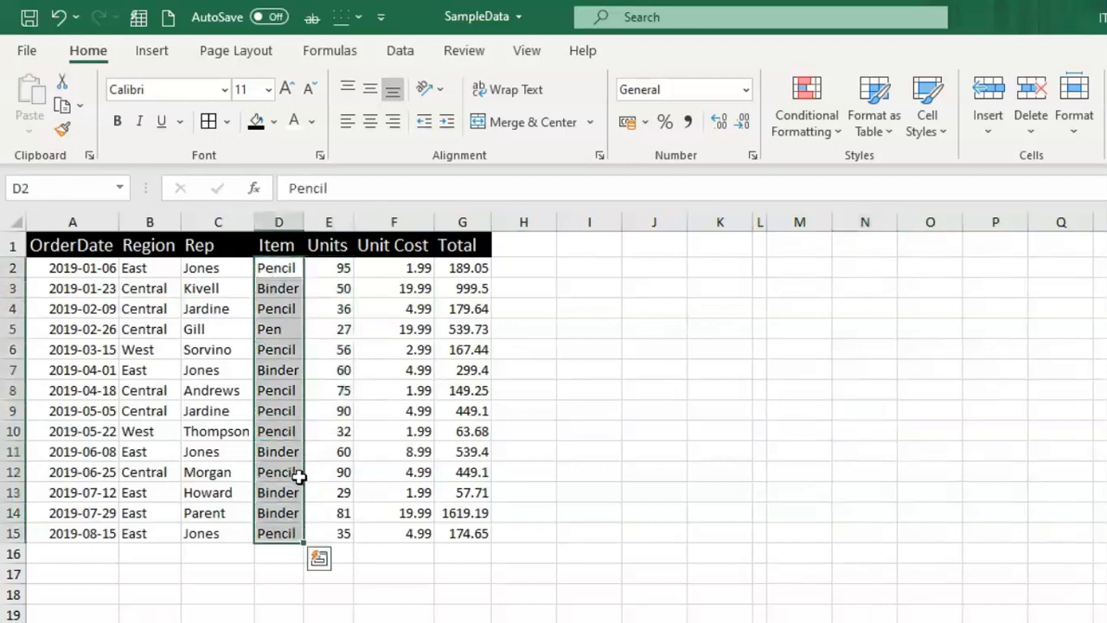
left_click(311, 369)
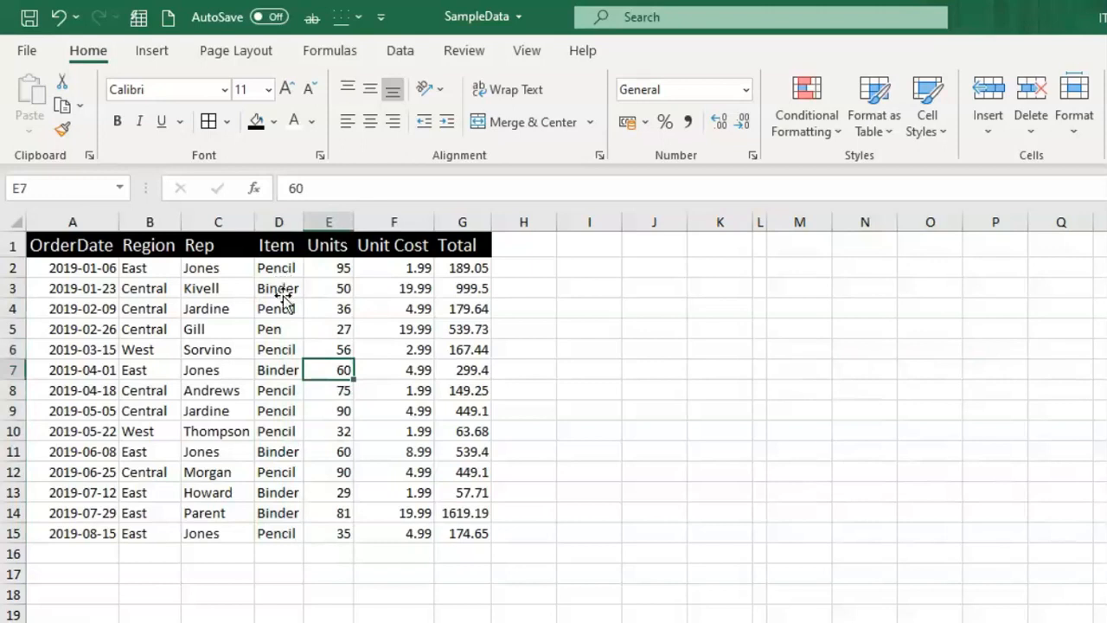
left_click(282, 291)
left_click(286, 272)
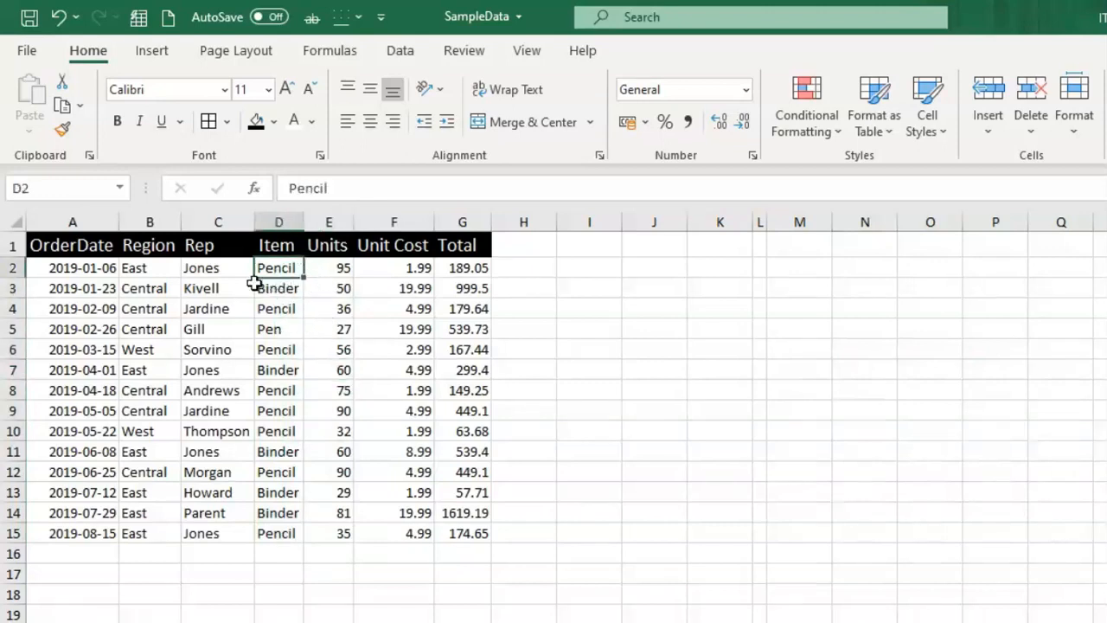
left_click(118, 124)
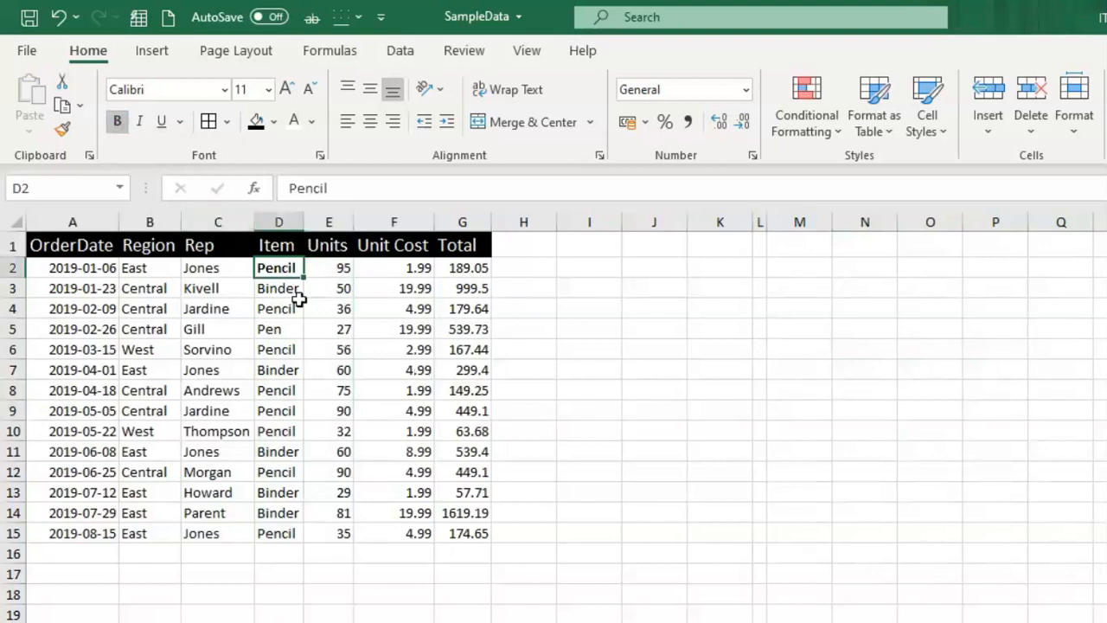
Remove the bold formatting from the Pencil entry in D2
left_click(356, 315)
left_click(284, 269)
left_click(117, 124)
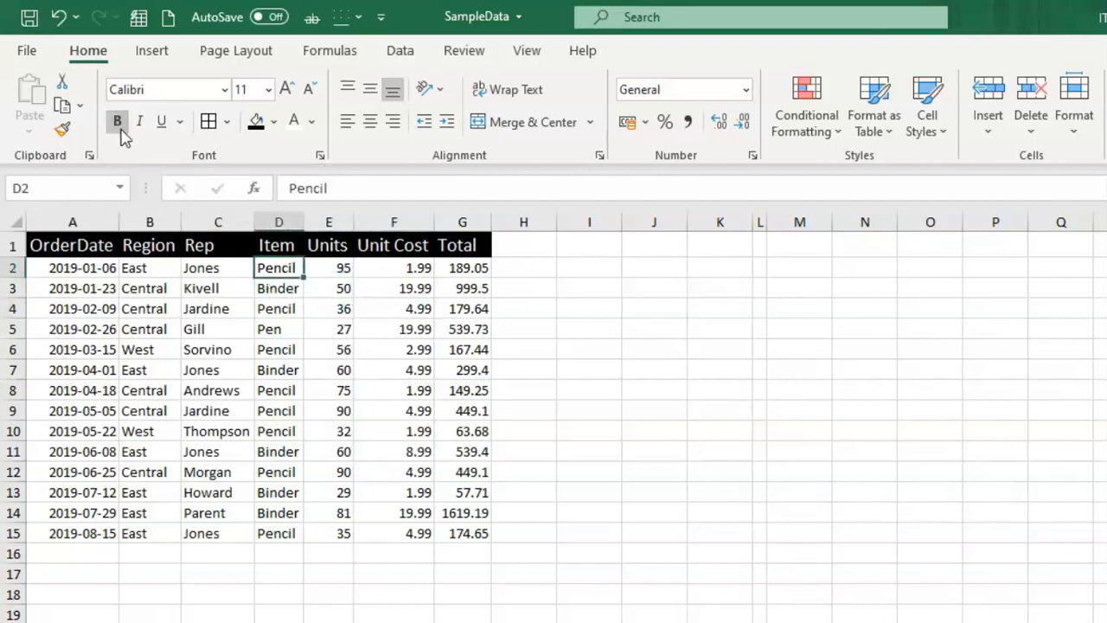
Apply bold to the Pencil entry in D2 again
left_click(383, 347)
left_click(287, 268)
left_click(334, 353)
left_click(272, 269)
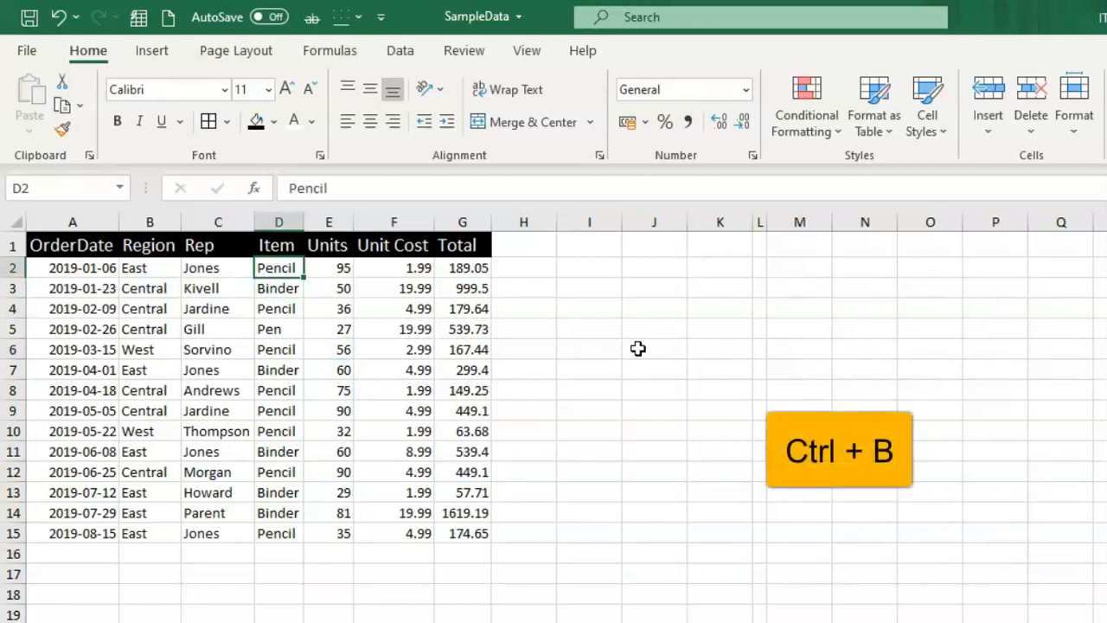
key("ctrl+b")
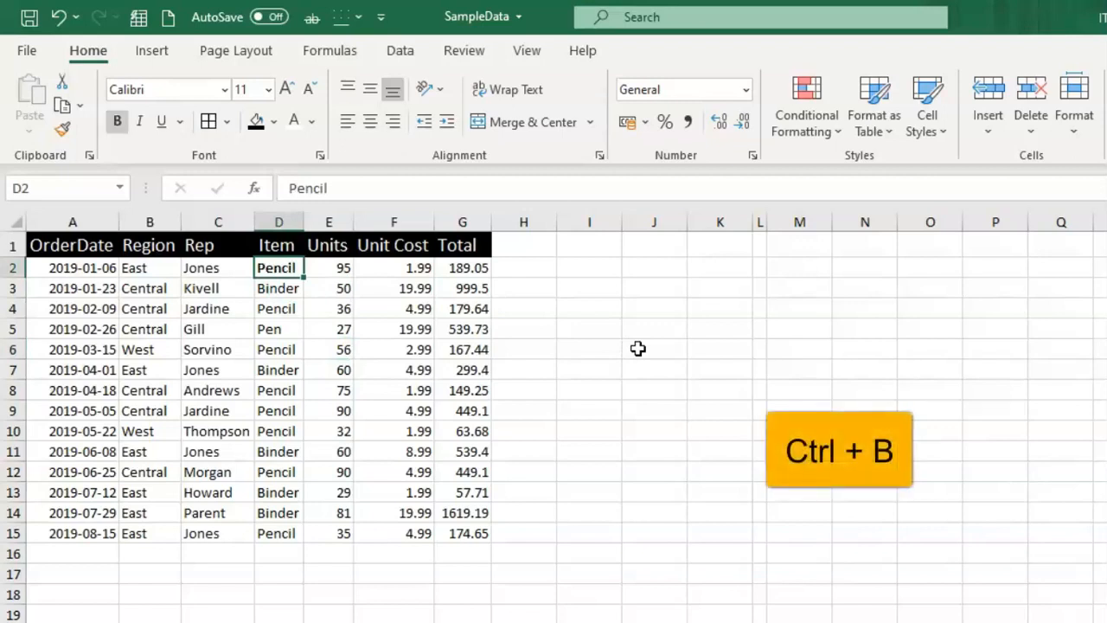
Turn bold on and off again for the Pen entry in D5, and make it italic
left_click(261, 321)
key("ctrl+b")
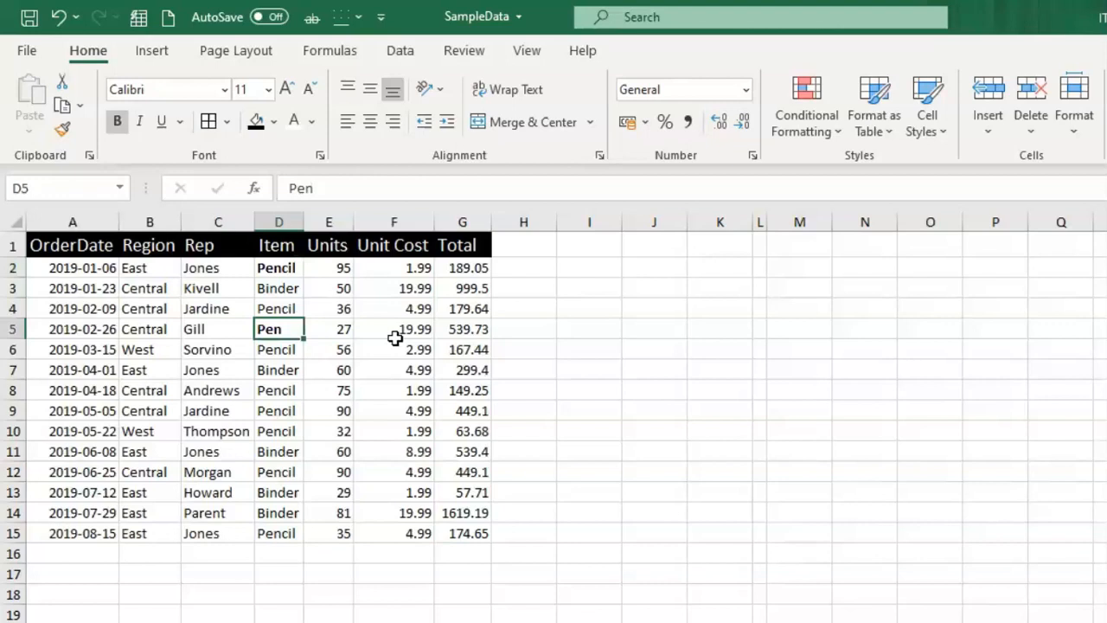
key("ctrl+b")
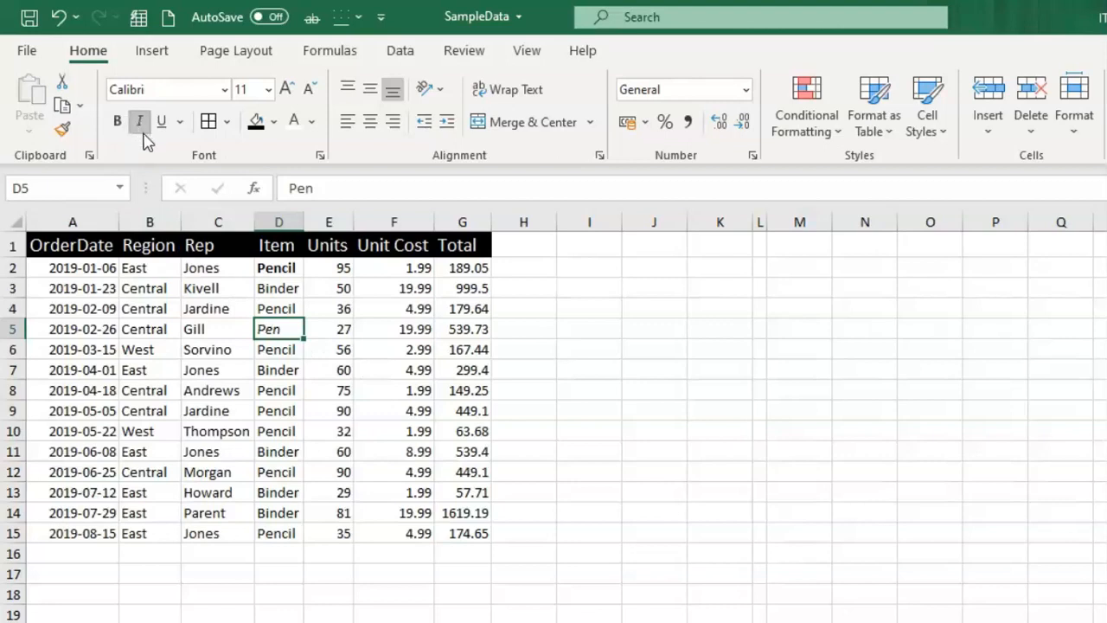
Toggle italic off, on and off again for the Pen entry in D5, leaving it in regular style
left_click(294, 326)
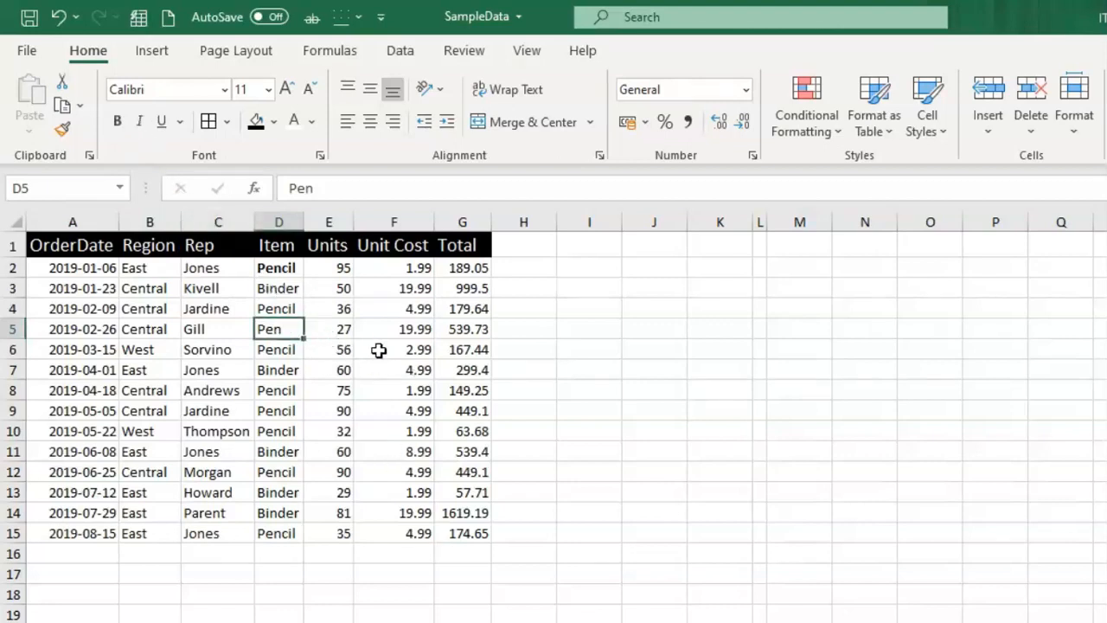
key("ctrl+i")
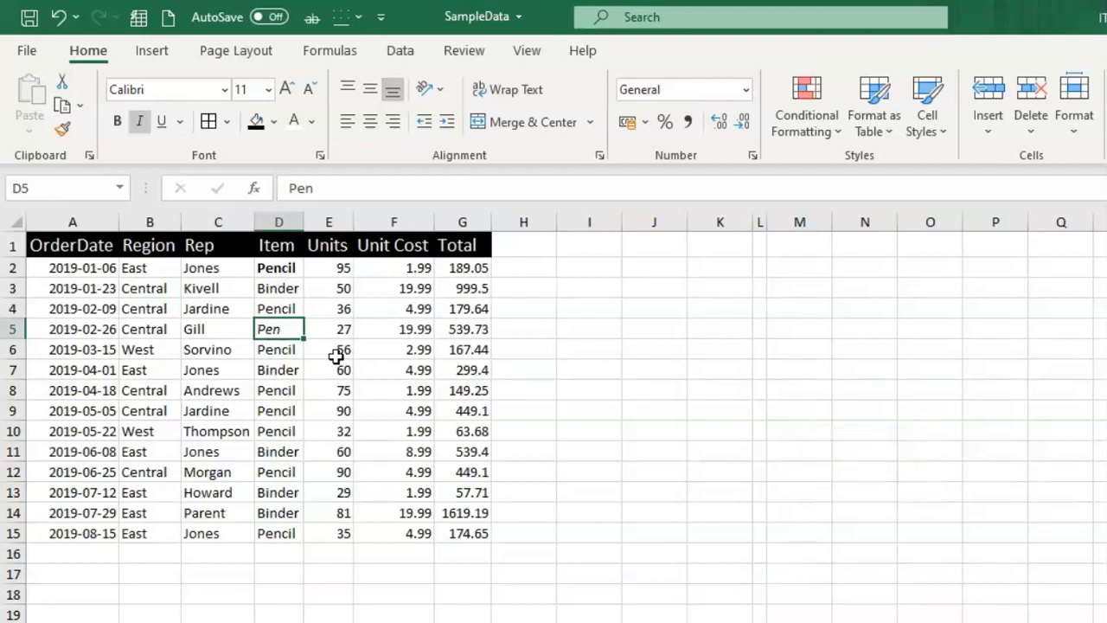
key("ctrl+i")
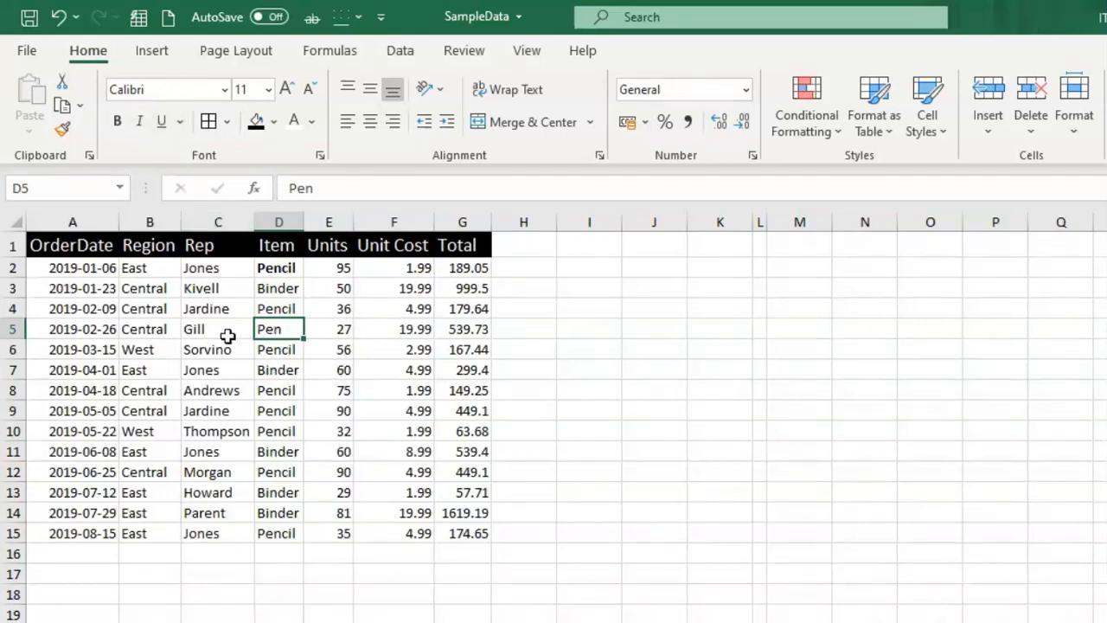
Apply a single underline to the Rep entry in C4
left_click(215, 304)
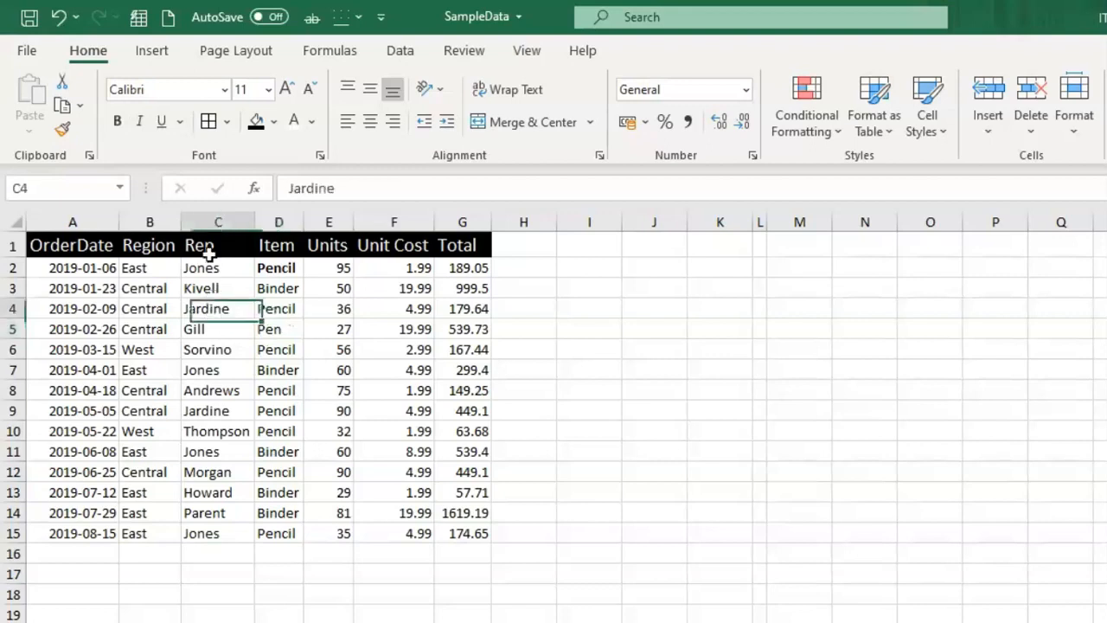
left_click(161, 121)
left_click(459, 554)
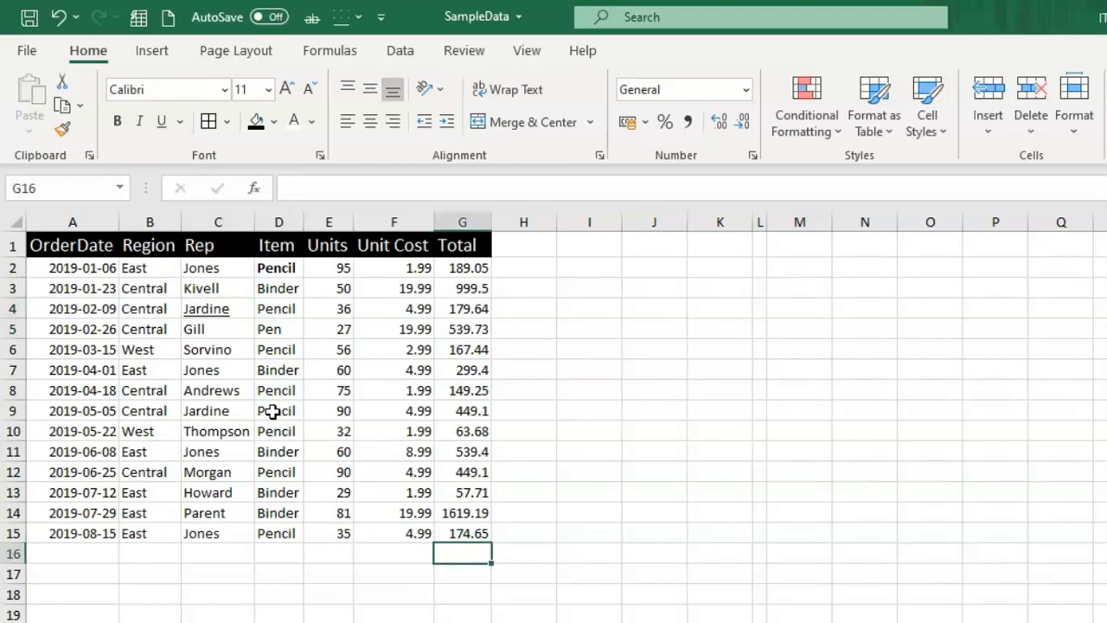
Change the underline of the Rep entry in C4 to Double Underline
scroll(273, 412, "up", 3)
scroll(272, 411, "up", 1)
scroll(383, 432, "down", 1)
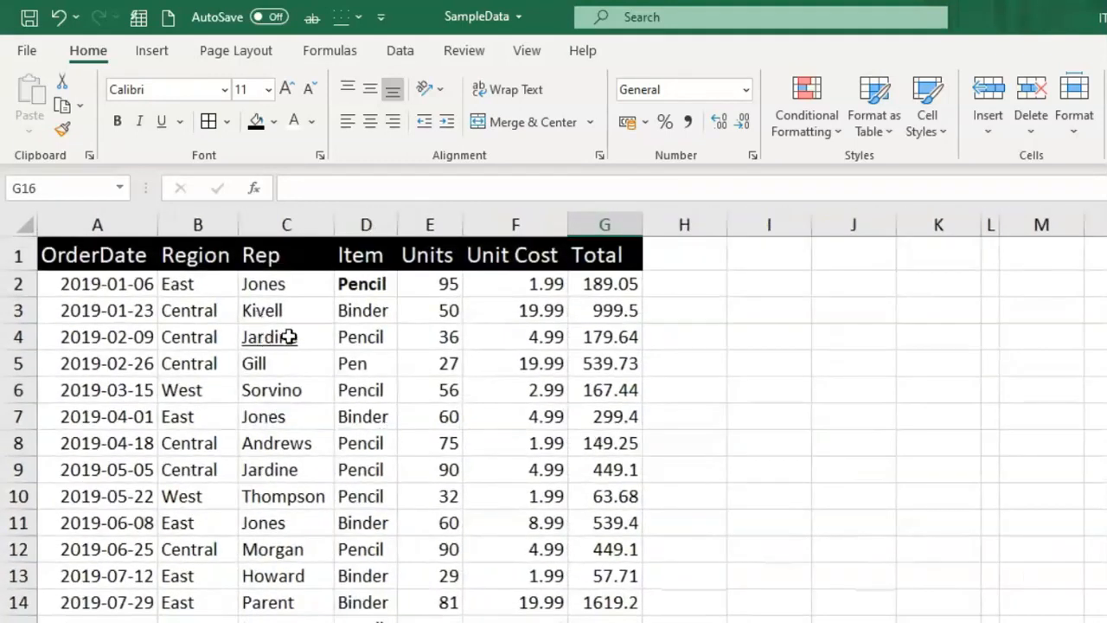
left_click(288, 336)
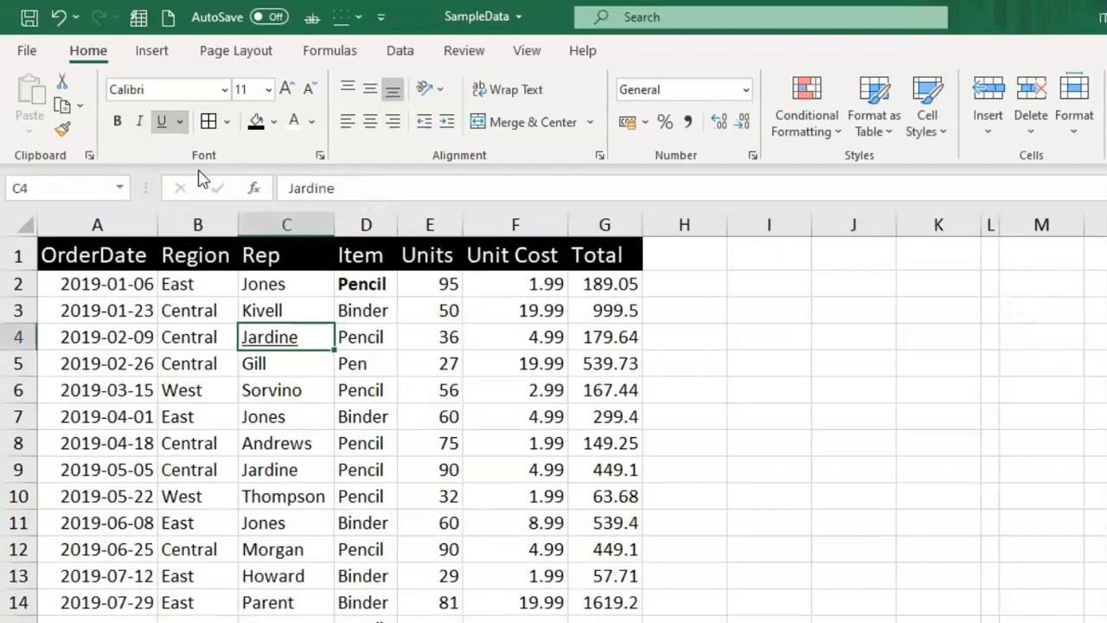
left_click(181, 128)
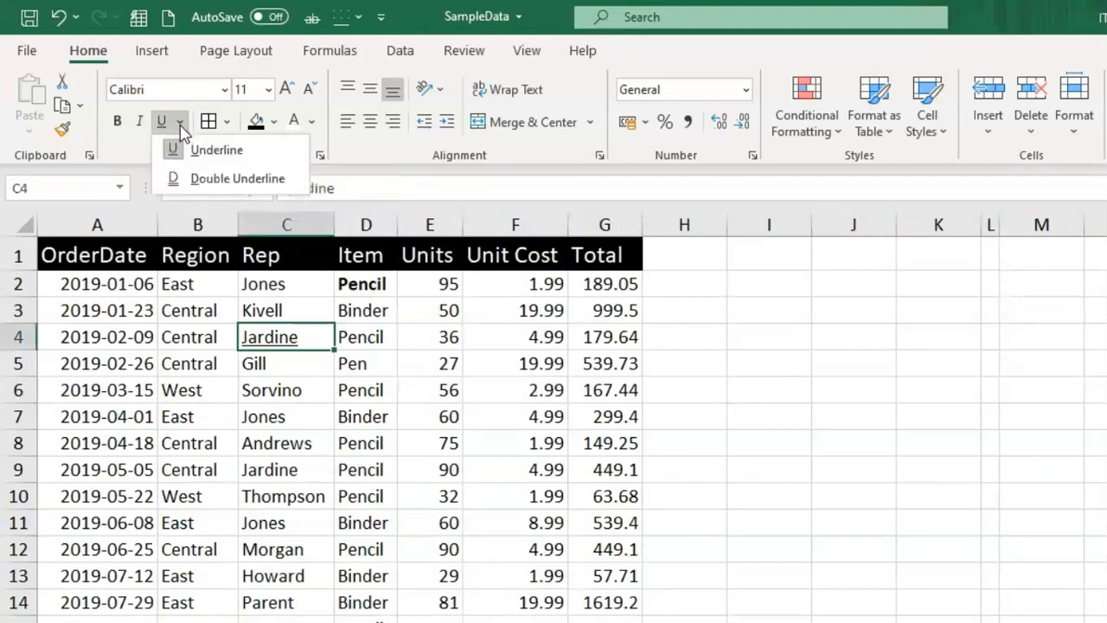
left_click(225, 179)
left_click(426, 497)
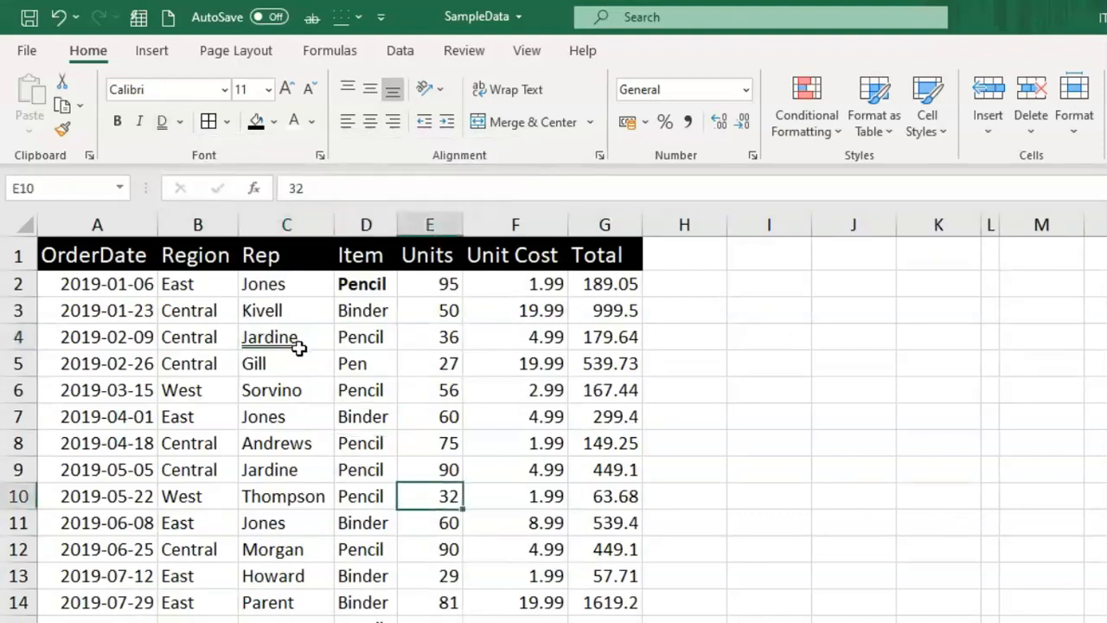
Apply a single underline to the Rep entry in C6
left_click(285, 389)
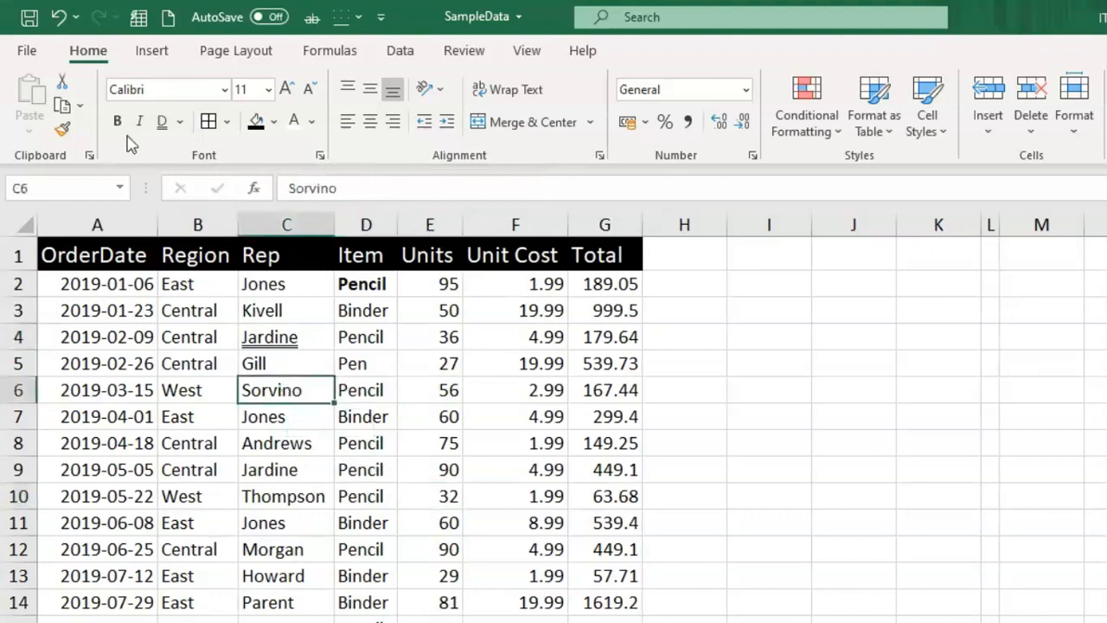
left_click(180, 122)
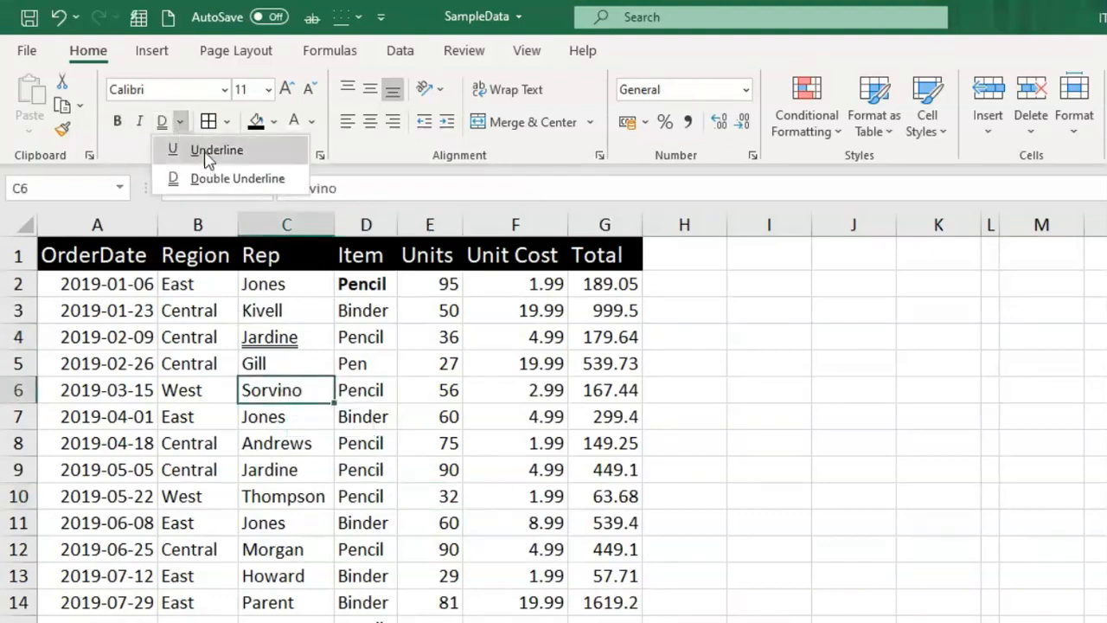
left_click(212, 150)
left_click(400, 443)
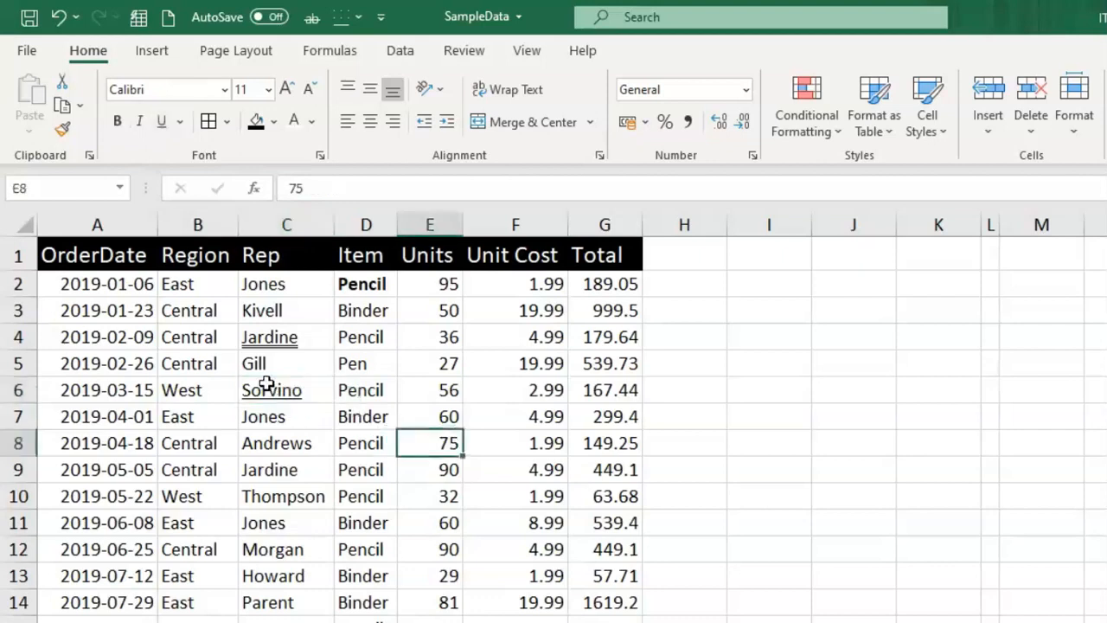
Underline the Rep entry in C8 and remove that underline again
left_click(282, 446)
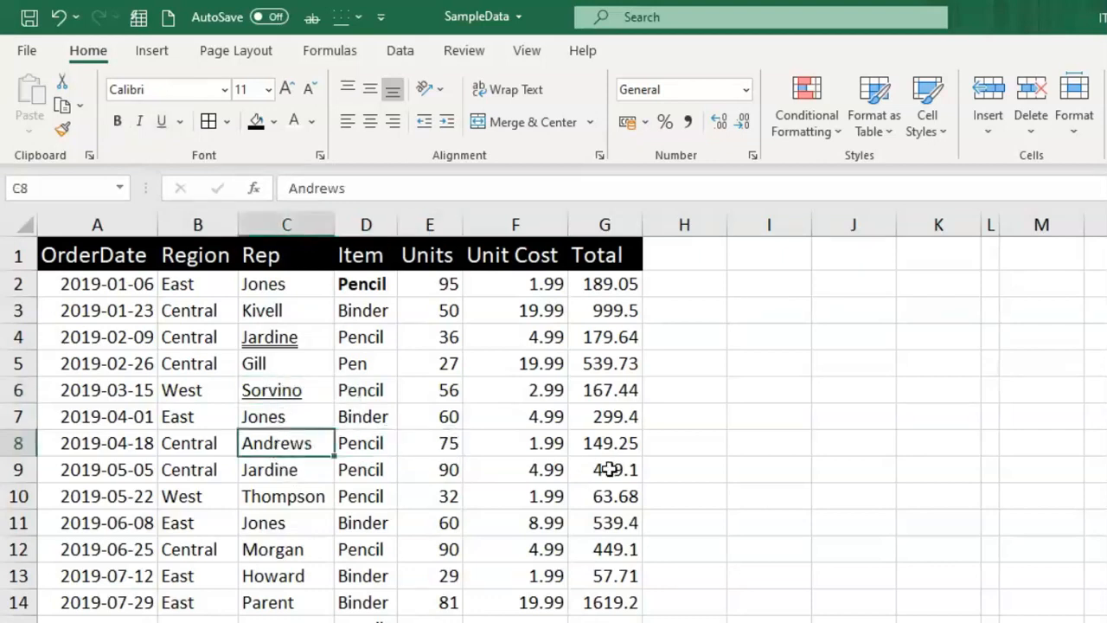
key("ctrl+u")
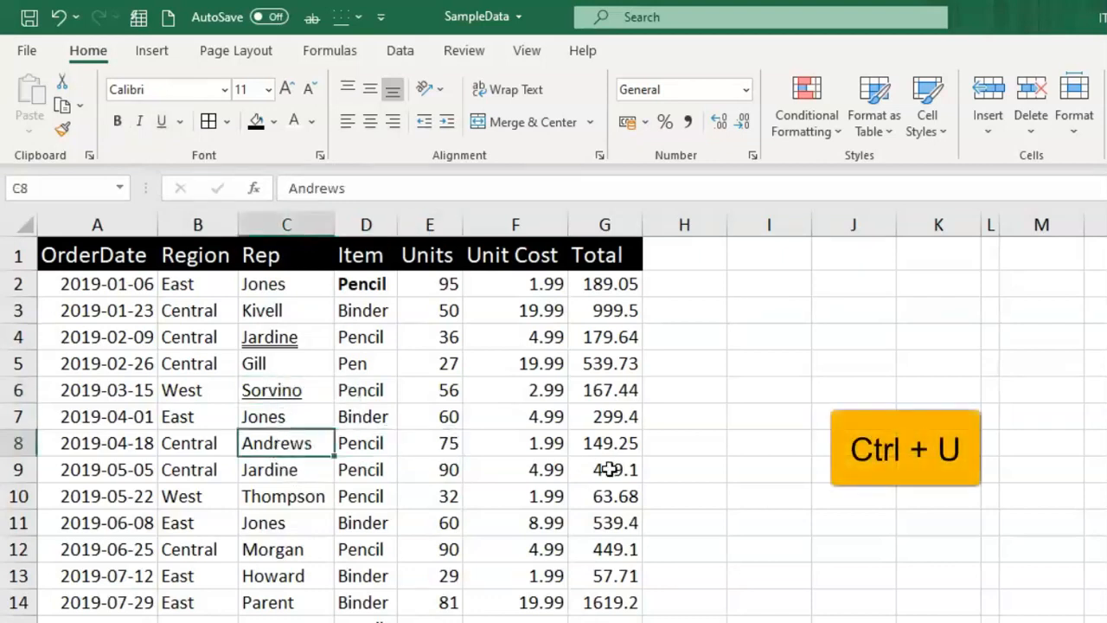
key("ctrl+u")
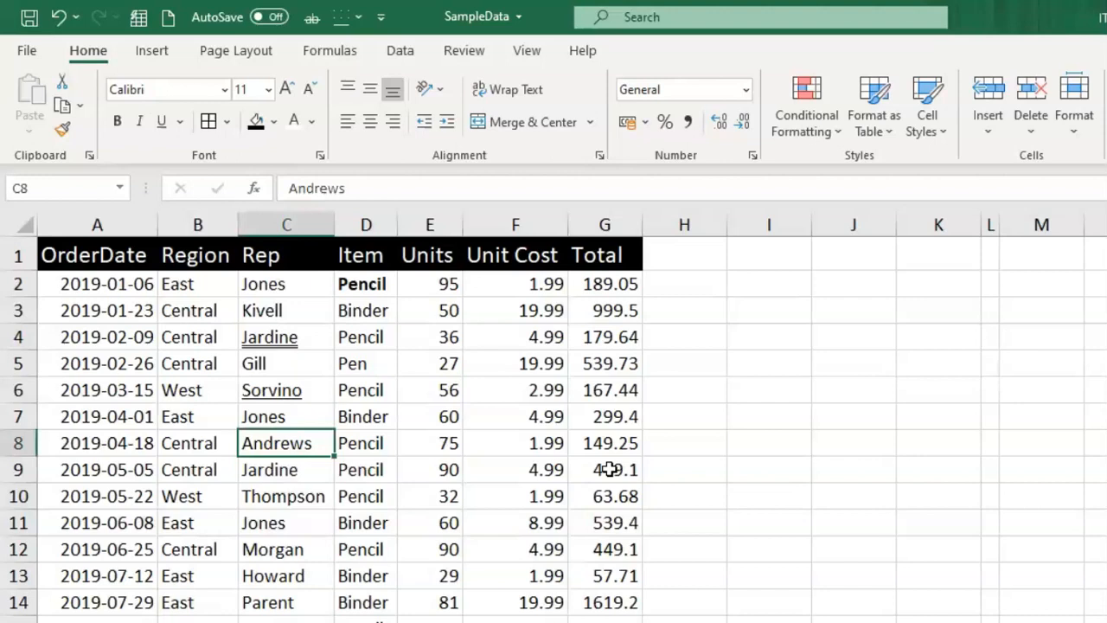
left_click(668, 444)
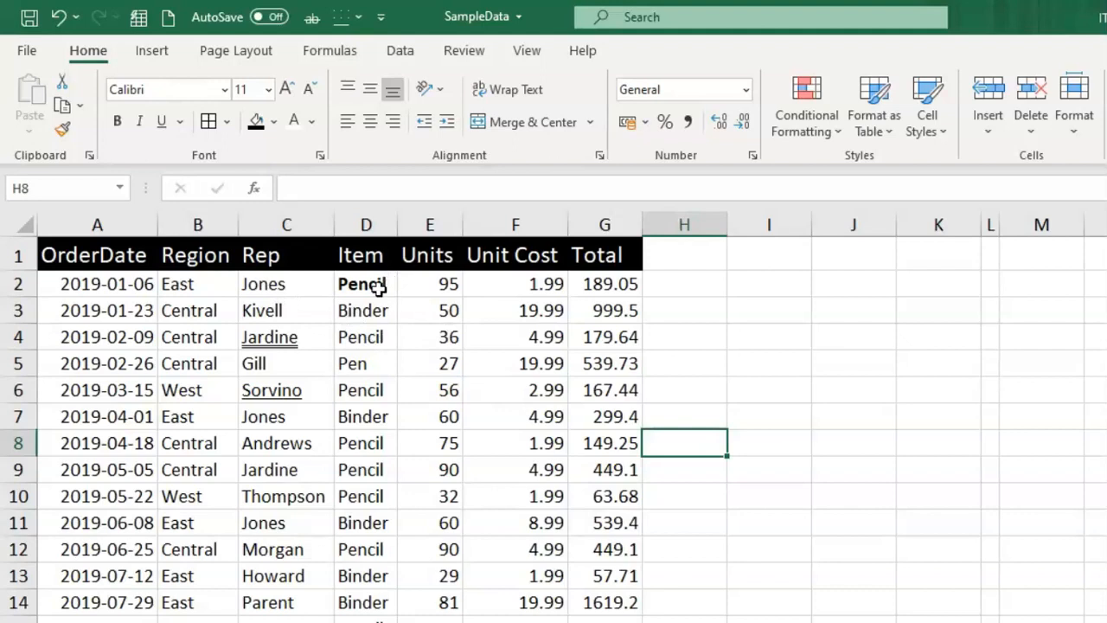
Copy the first record's Item through Total cells, D2:G2, and paste them starting at J2
mouse_move(361, 288)
left_mouse_down()
mouse_move(452, 303)
mouse_move(596, 285)
left_mouse_up()
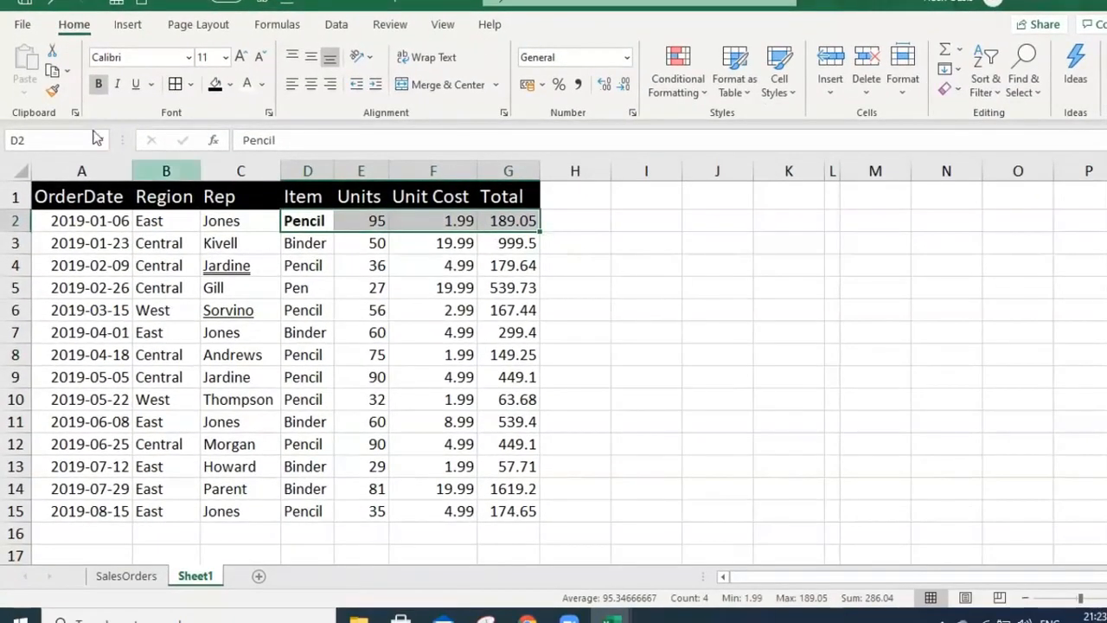
left_click(67, 71)
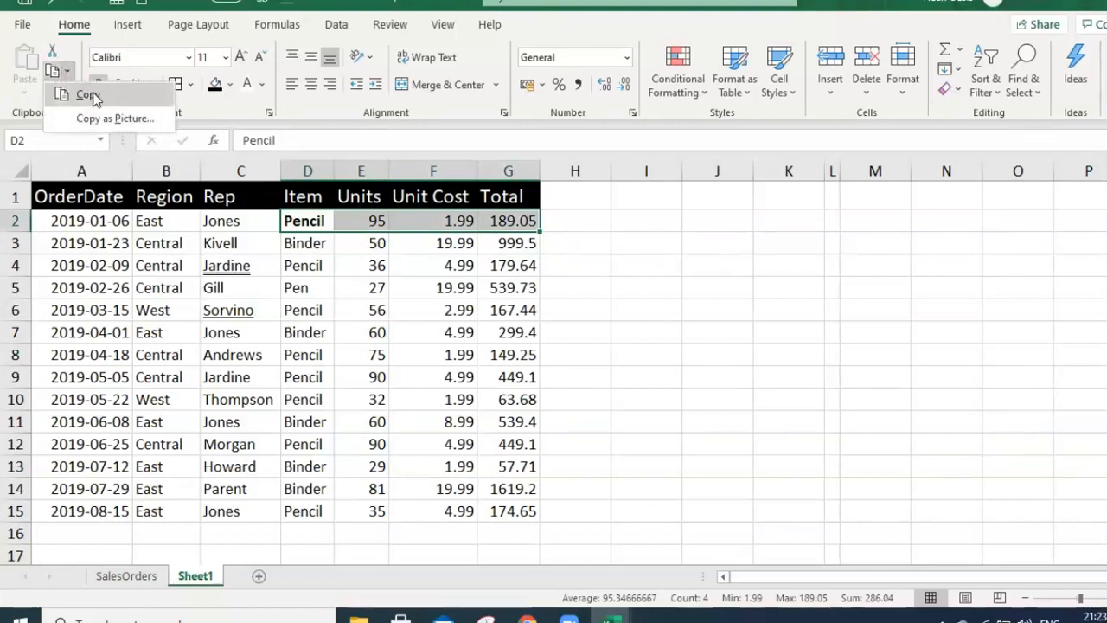
left_click(93, 97)
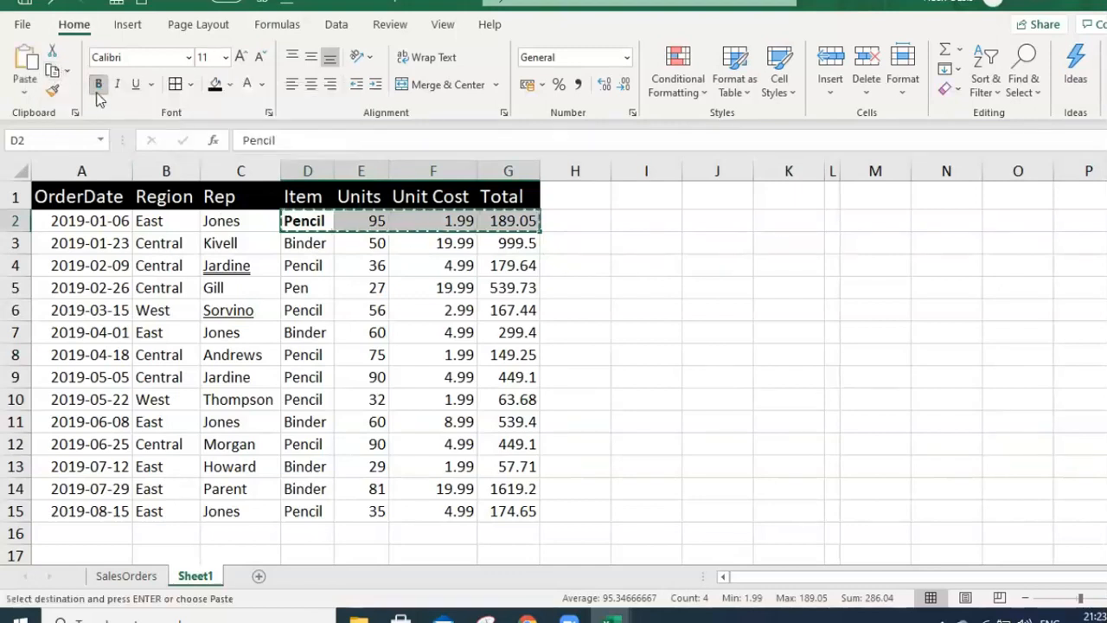
left_click(718, 221)
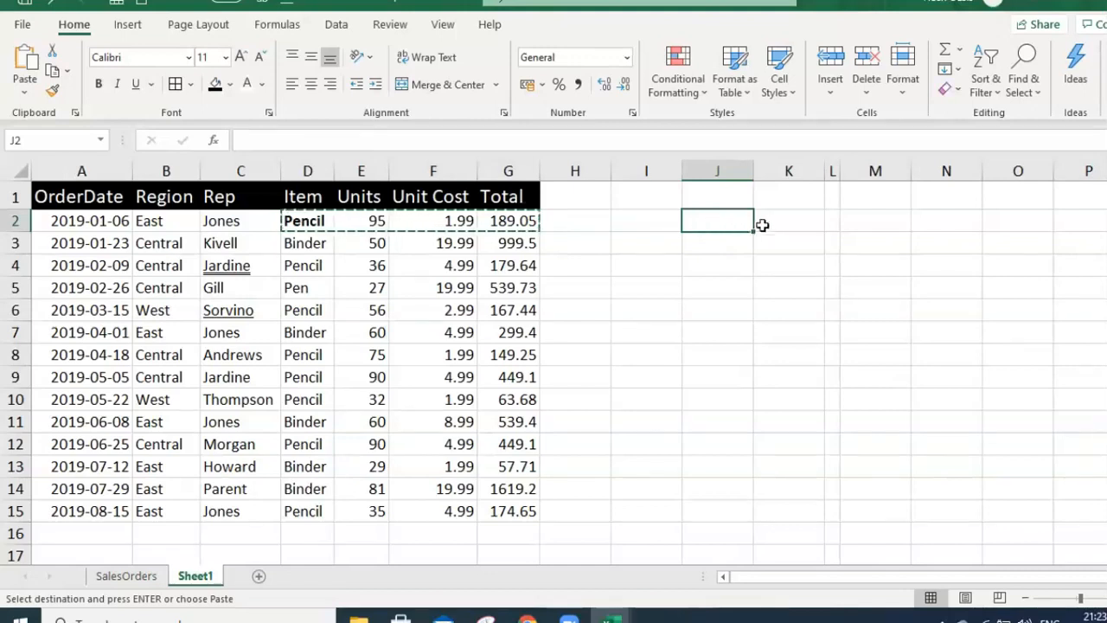
left_click(26, 65)
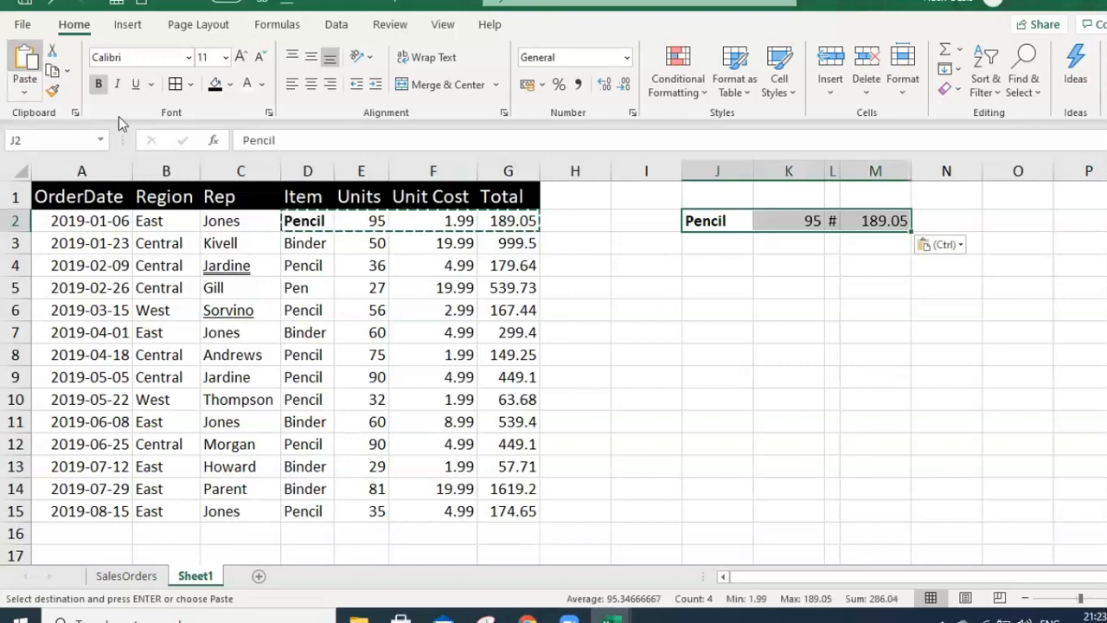
Widen column L enough to show the pasted Unit Cost value in L2
left_click(770, 288)
left_click_drag(839, 170, 861, 172)
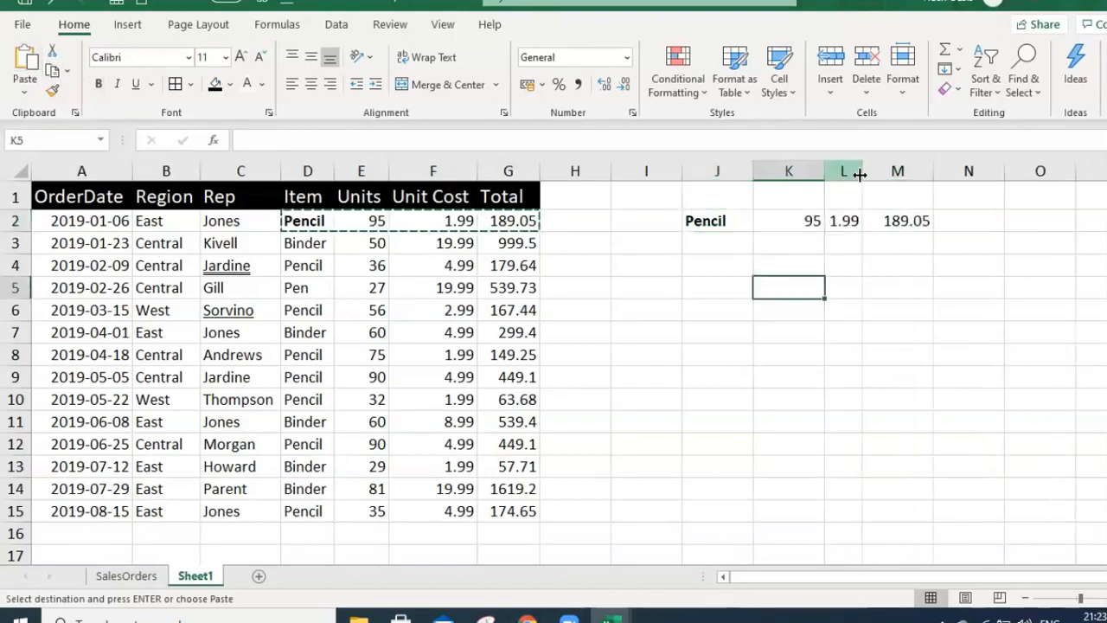
left_click(854, 303)
left_click_drag(711, 221, 899, 245)
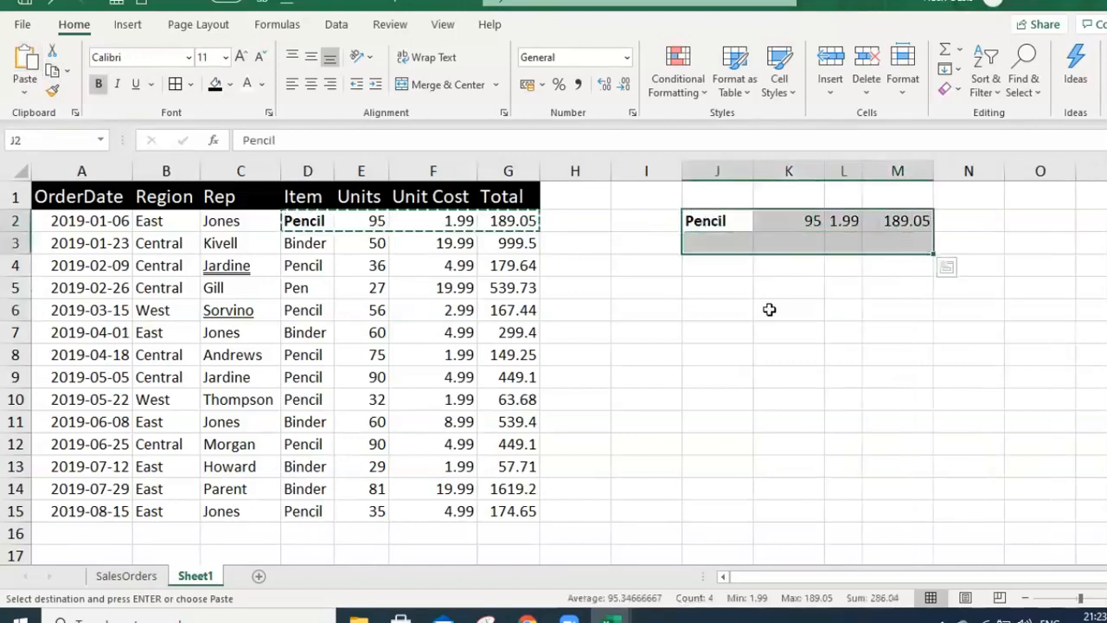
left_click(769, 309)
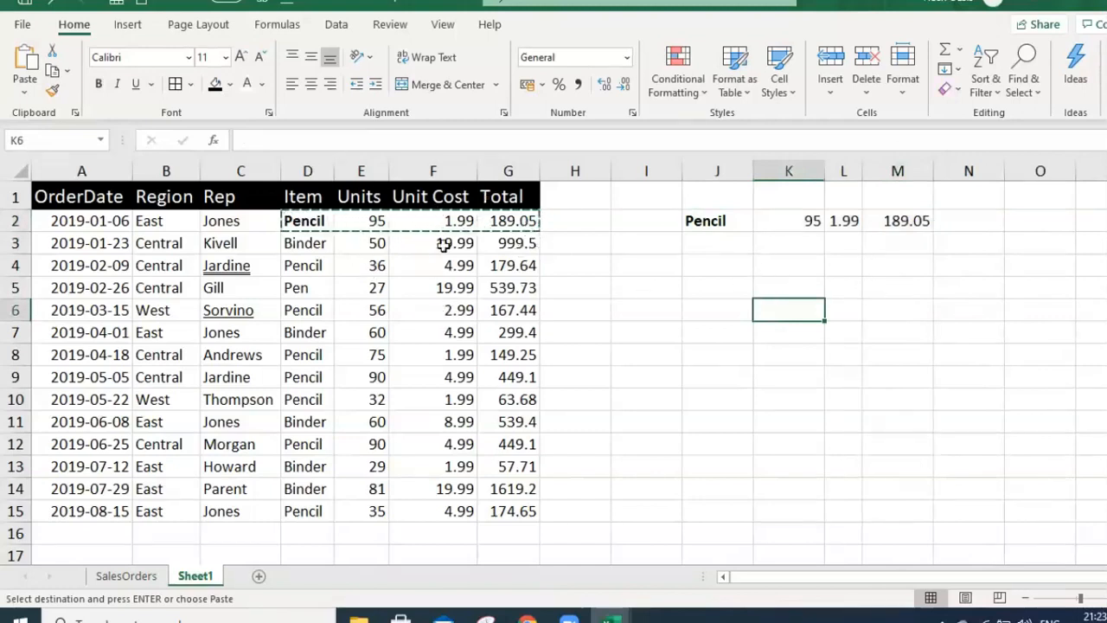
Paste the copied D2:G2 cells two more times, starting at J4 and at J6
left_click(721, 262)
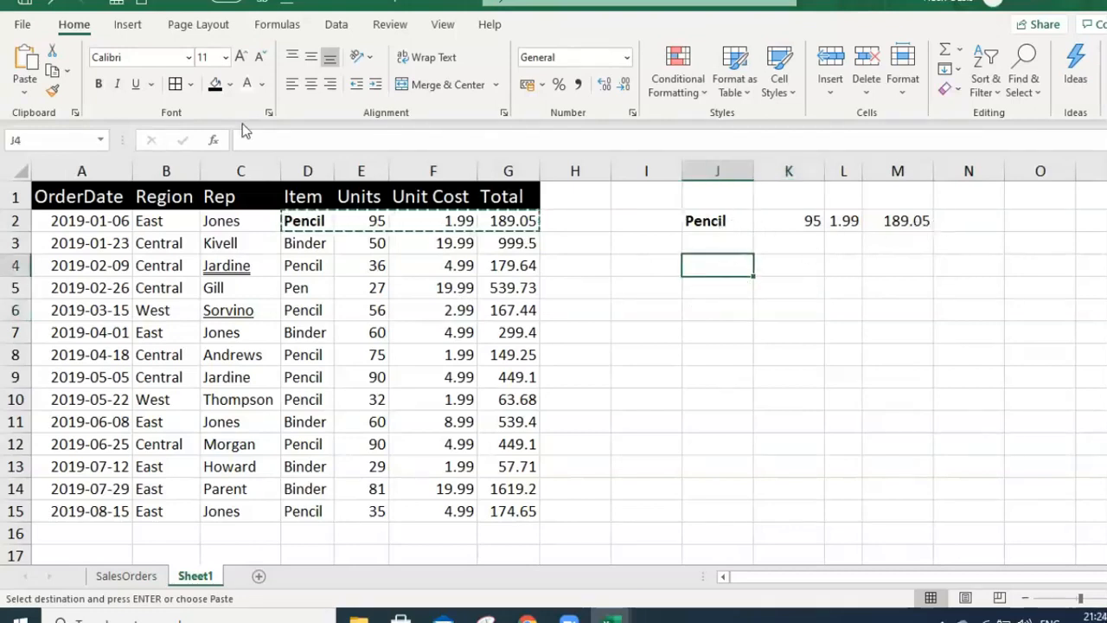
left_click(27, 74)
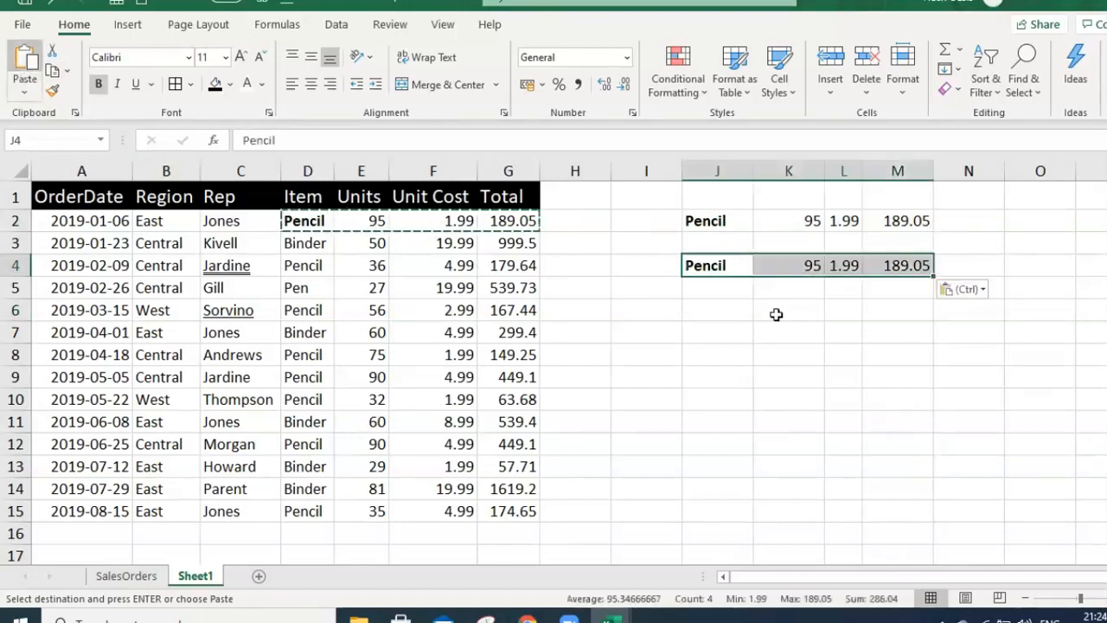
left_click(729, 311)
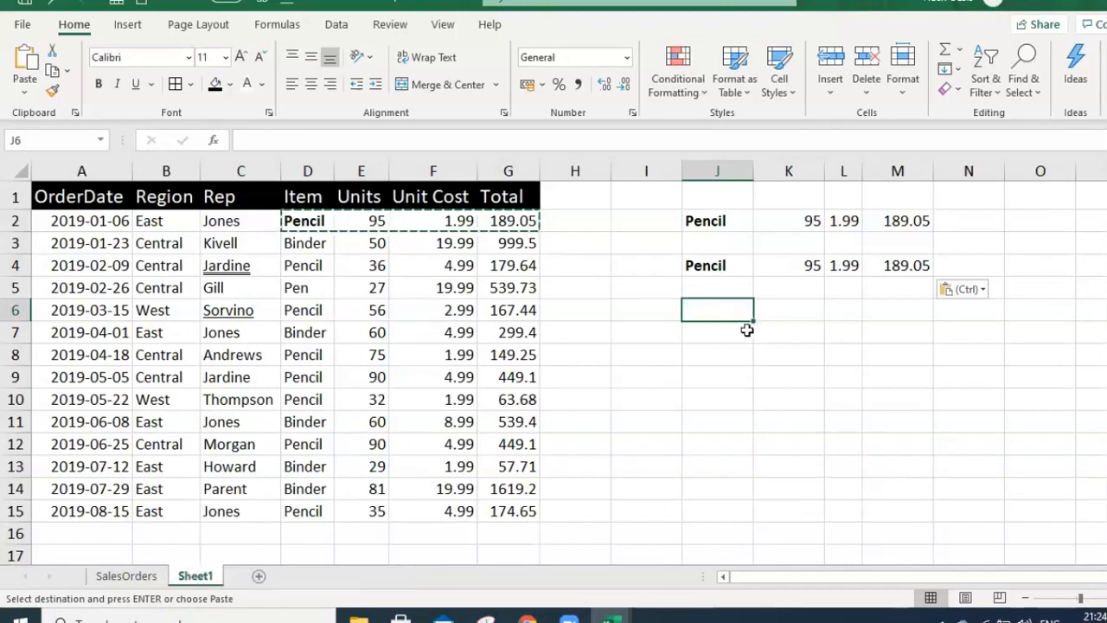
key("Return")
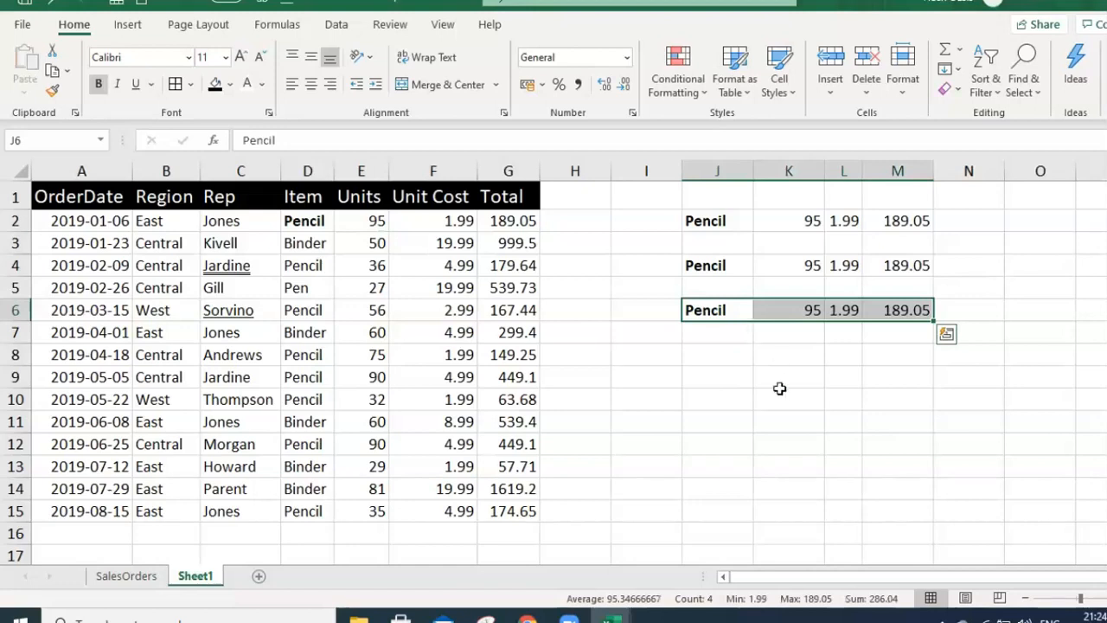
left_click(724, 356)
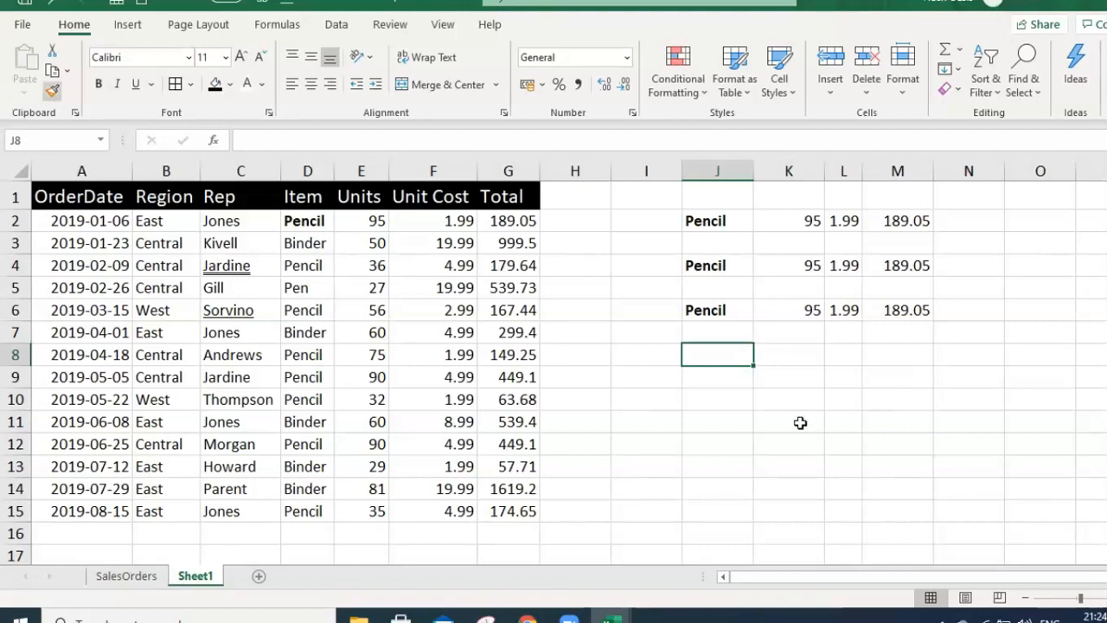
left_click(783, 376)
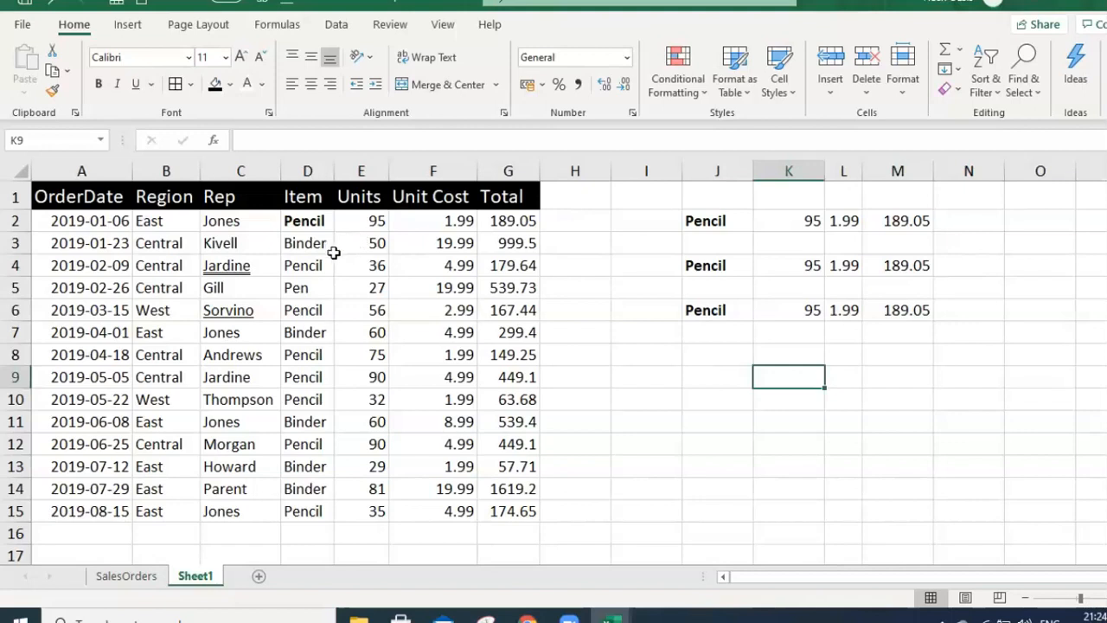
Copy the Binder record's Item through Total cells, D3:G3, and paste them starting at J8
left_click(312, 241)
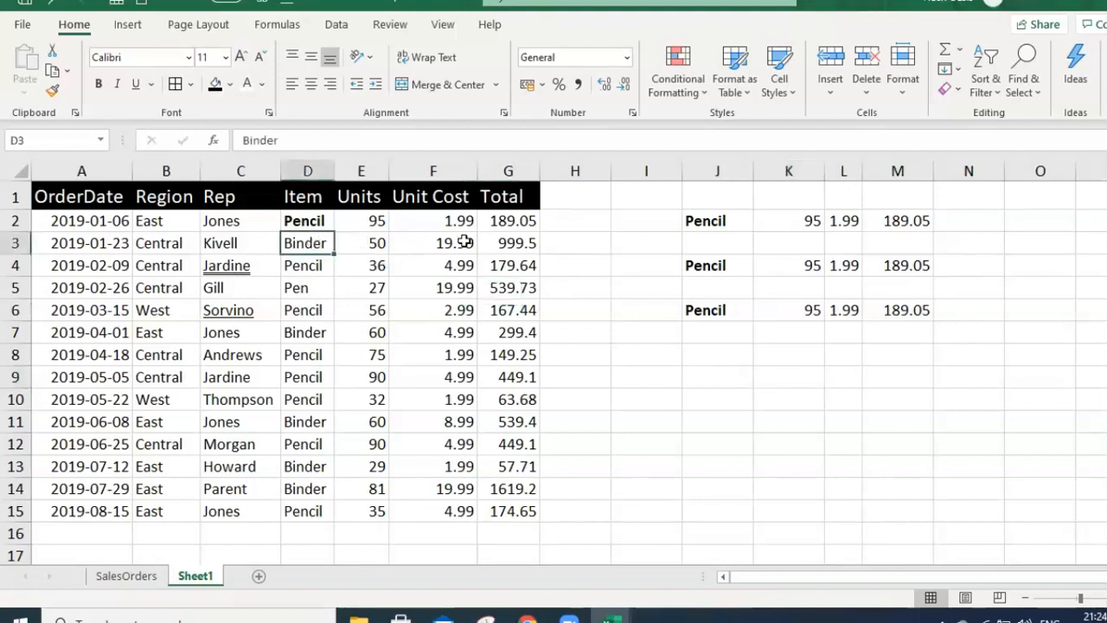
left_click(507, 243, "shift")
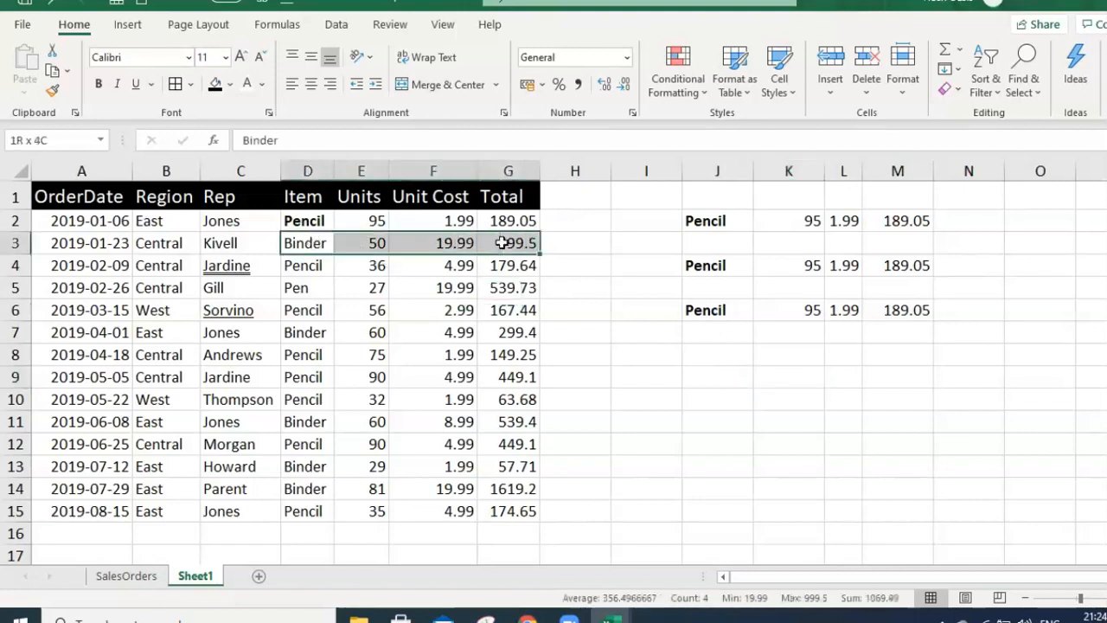
left_click(52, 70)
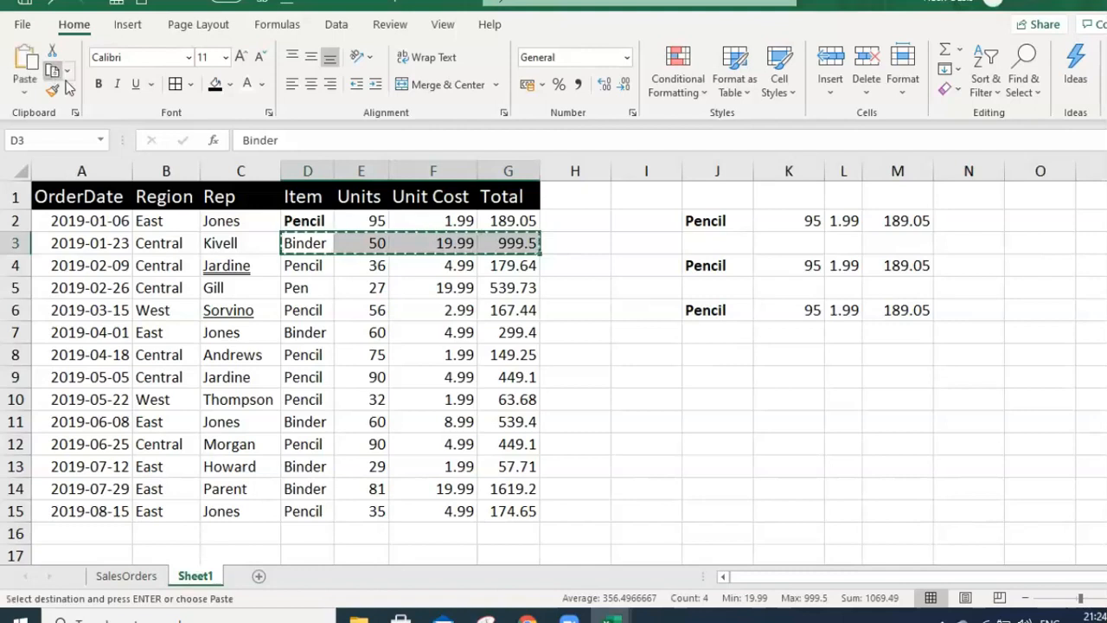
left_click(724, 357)
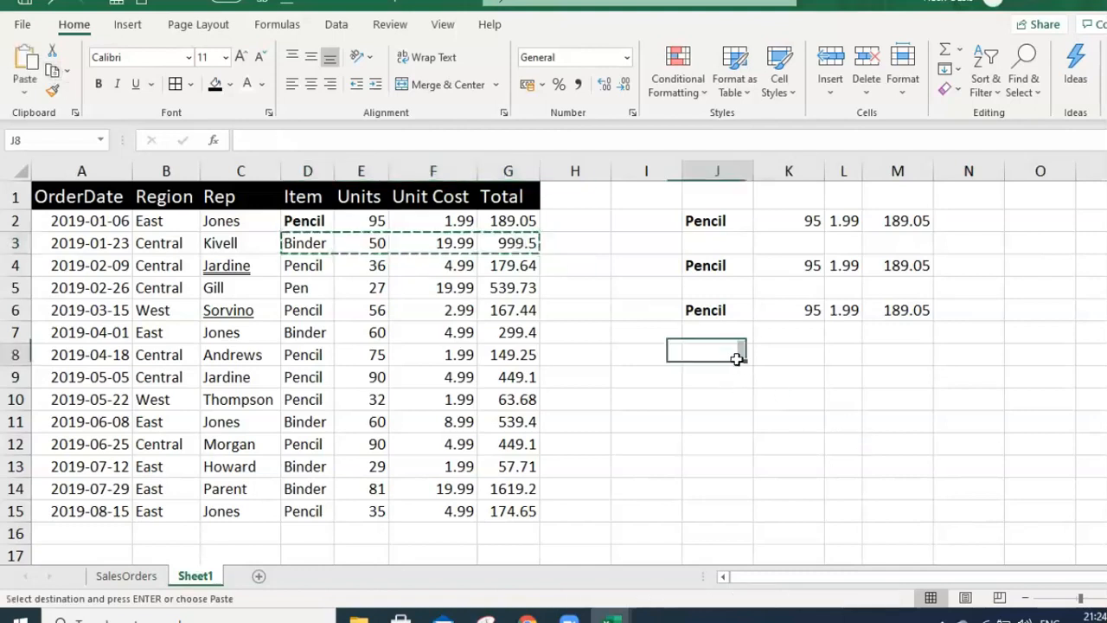
left_click(26, 62)
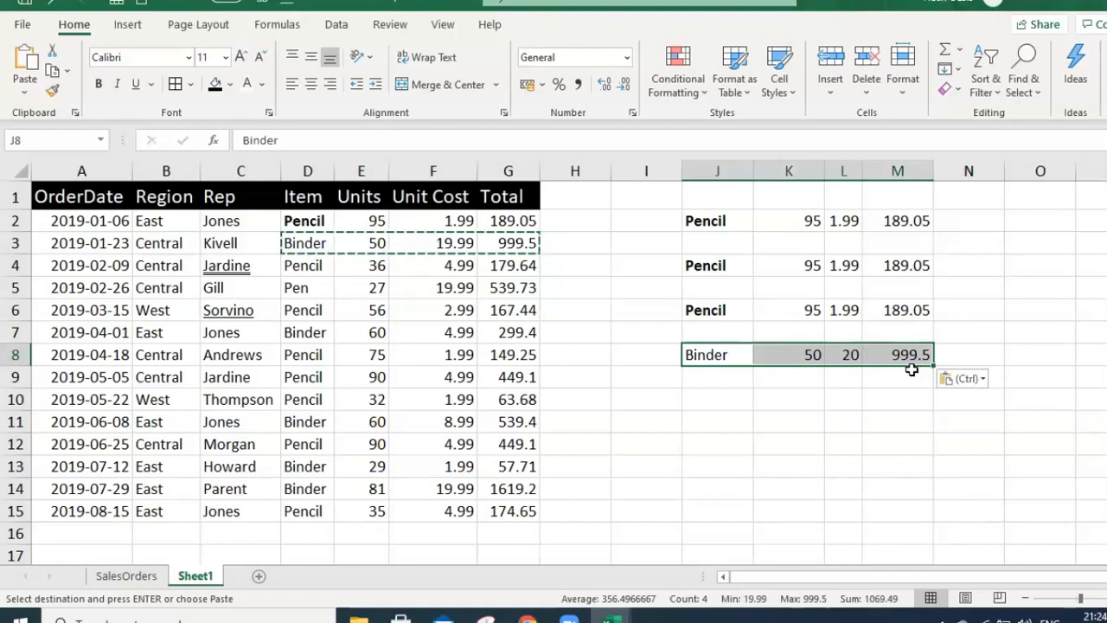
Paste the copied Binder record cells D3:G3 once more, starting at J10
left_click(712, 393)
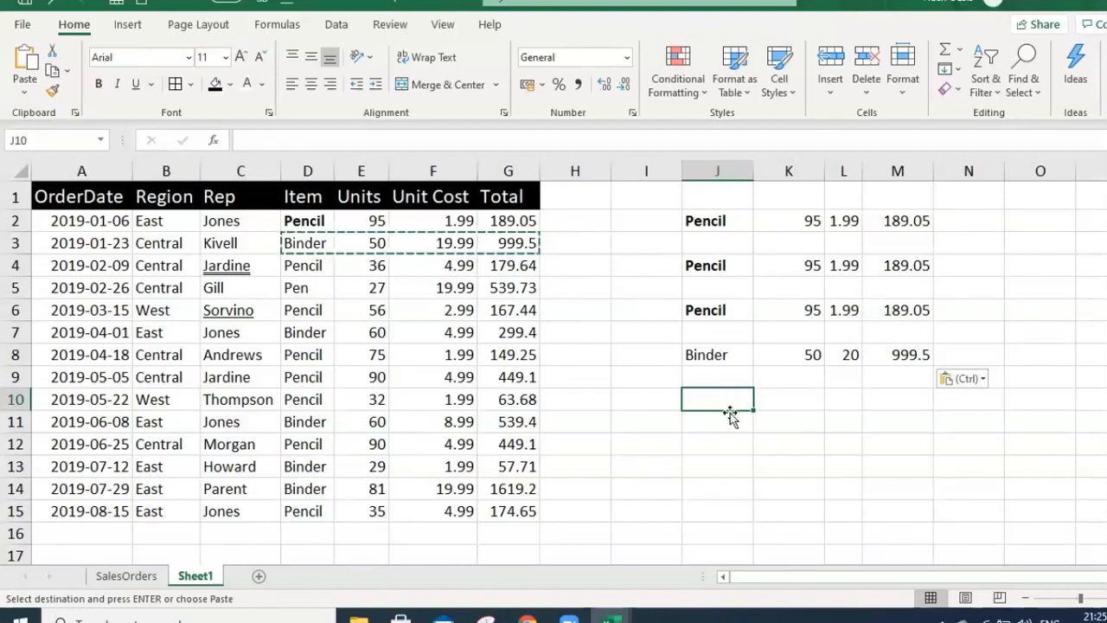
key("Return")
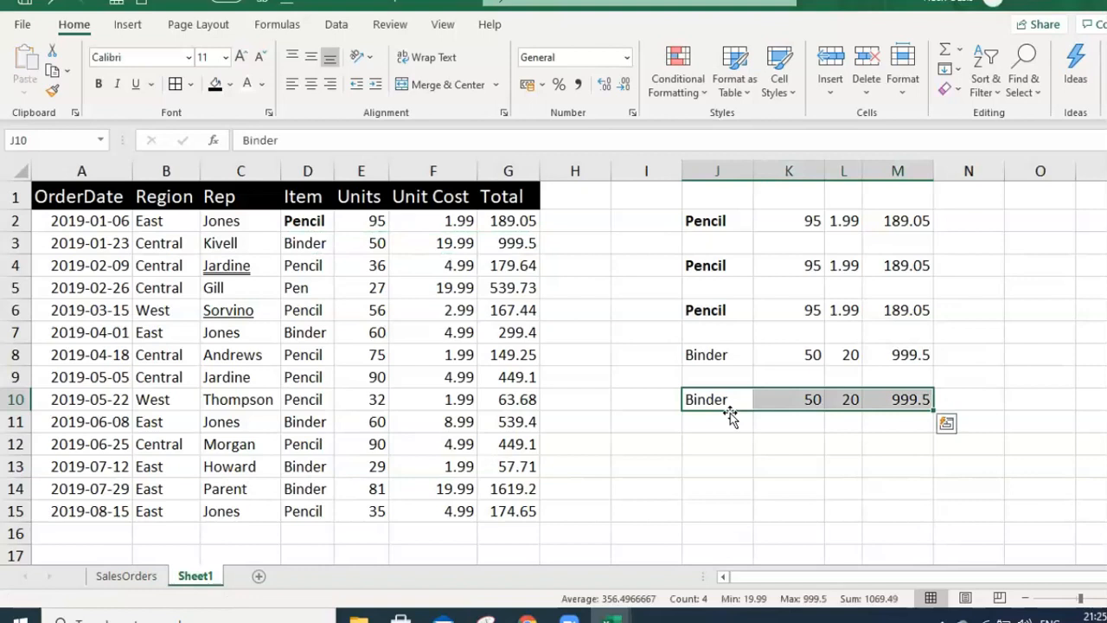
left_click(815, 440)
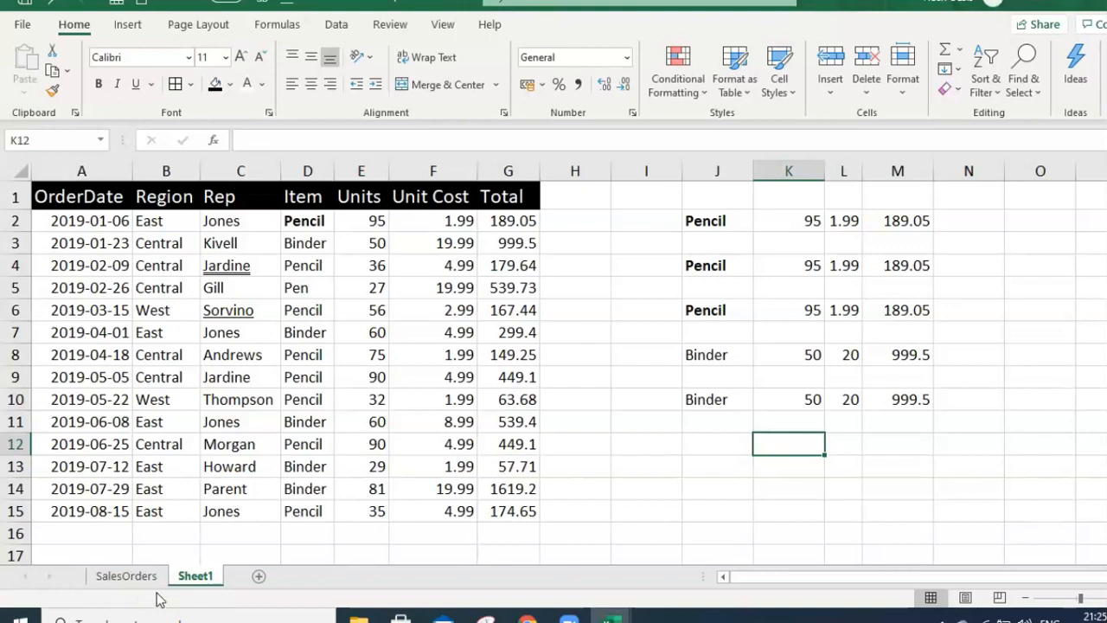
left_click(711, 438)
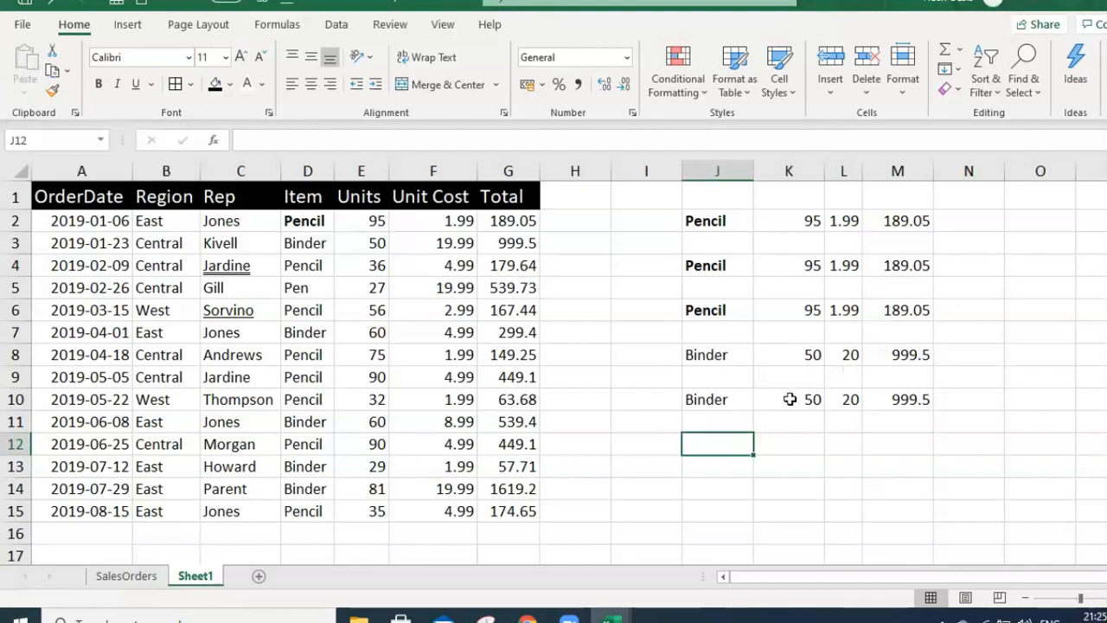
key("Right")
Delete the contents of all the pasted record copies in J2:M11
left_click_drag(696, 221, 924, 416)
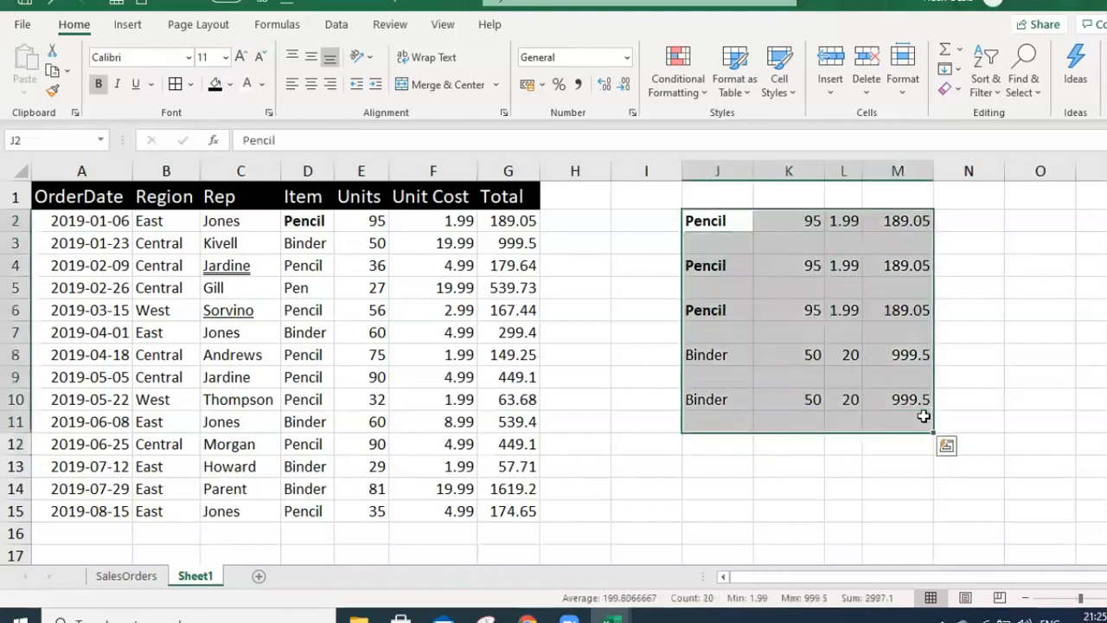
key("Delete")
left_click(889, 336)
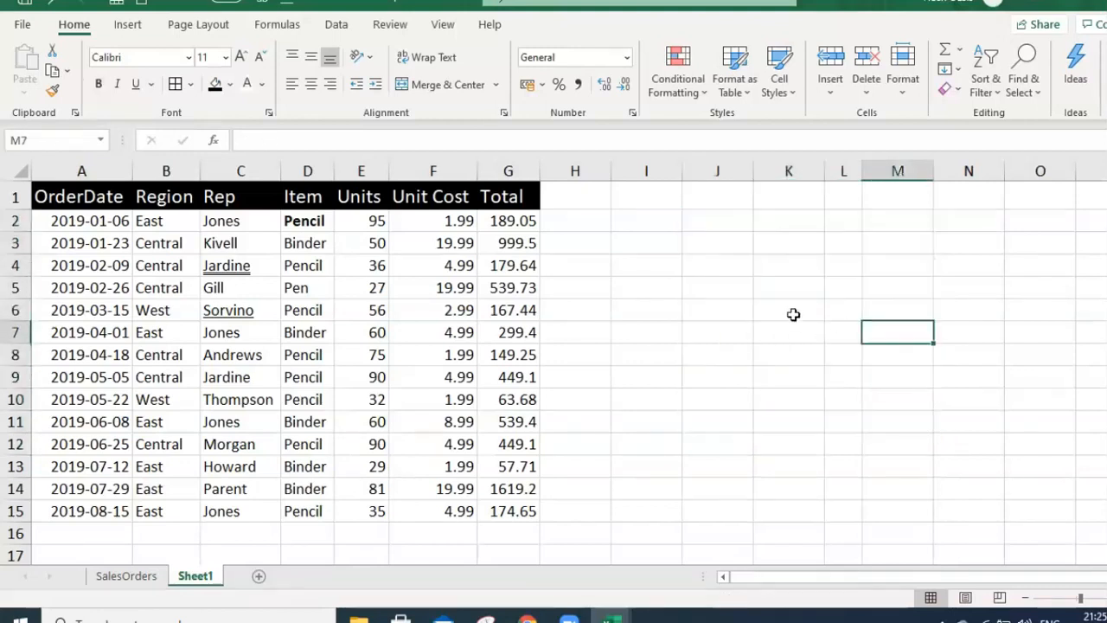
left_click(720, 268)
left_click(677, 422)
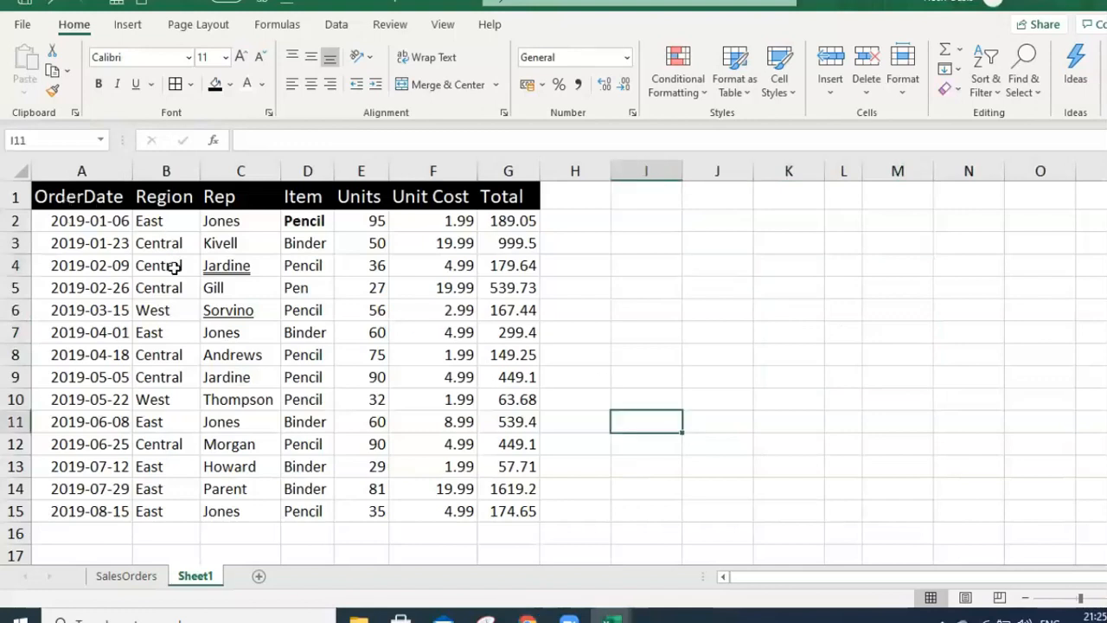
Clear the formats from the Region, Rep and Item records in B2:D15, keeping their contents
left_click_drag(153, 219, 327, 512)
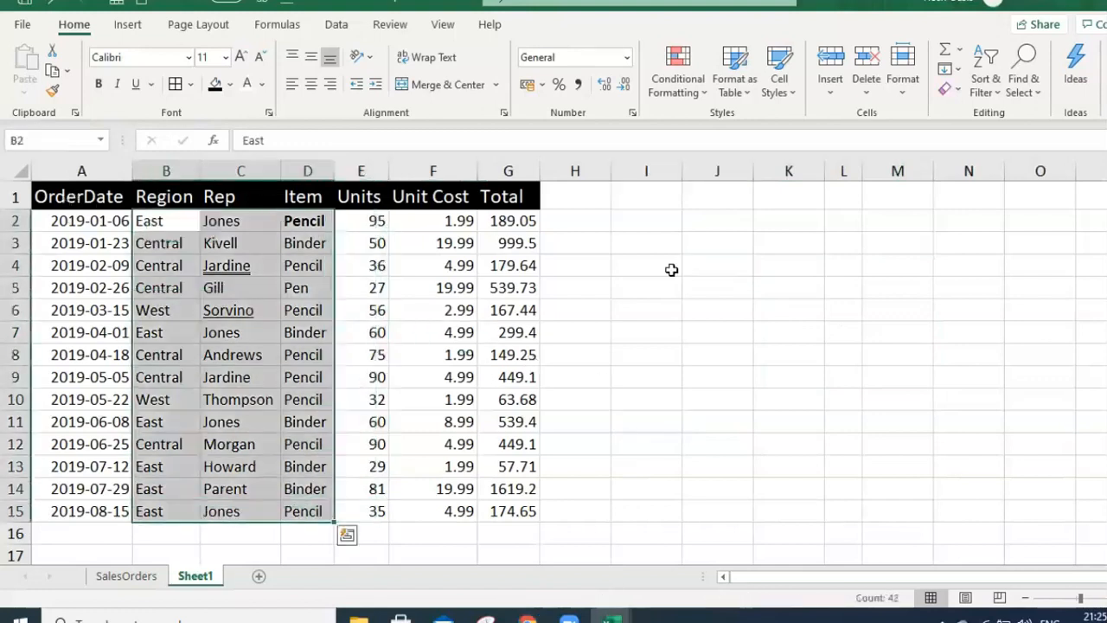
left_click(947, 89)
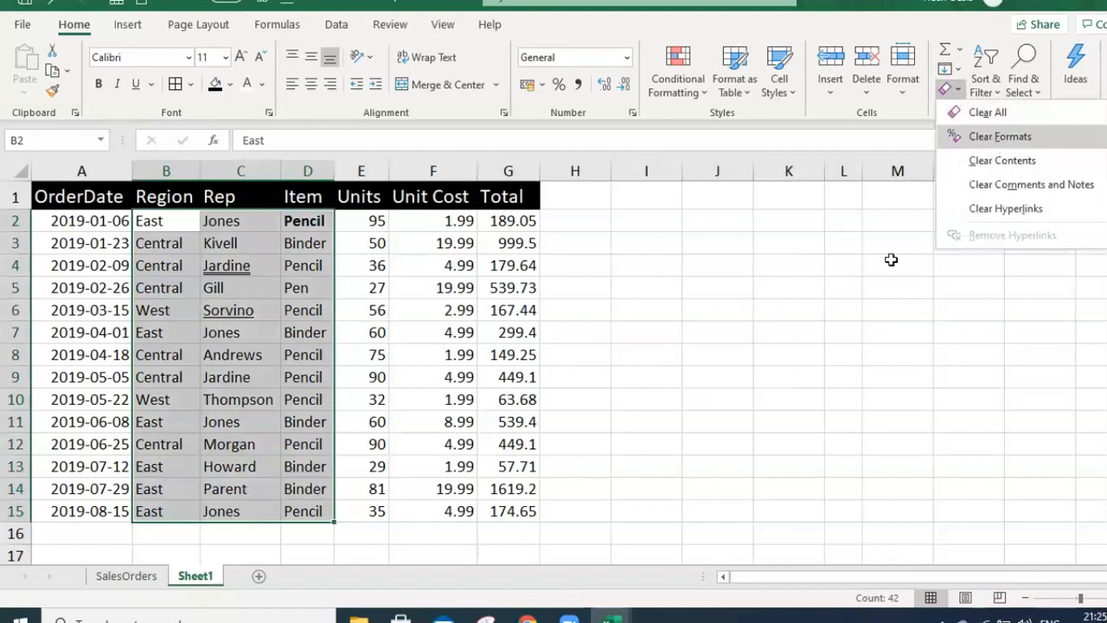
key("Return")
left_click(782, 352)
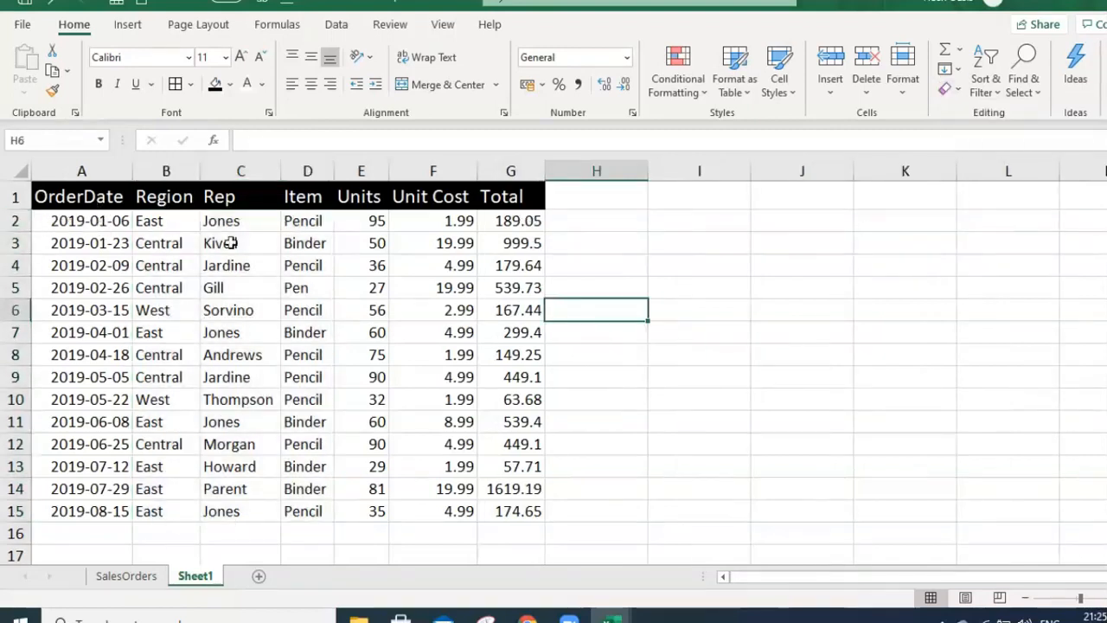
left_click(420, 377)
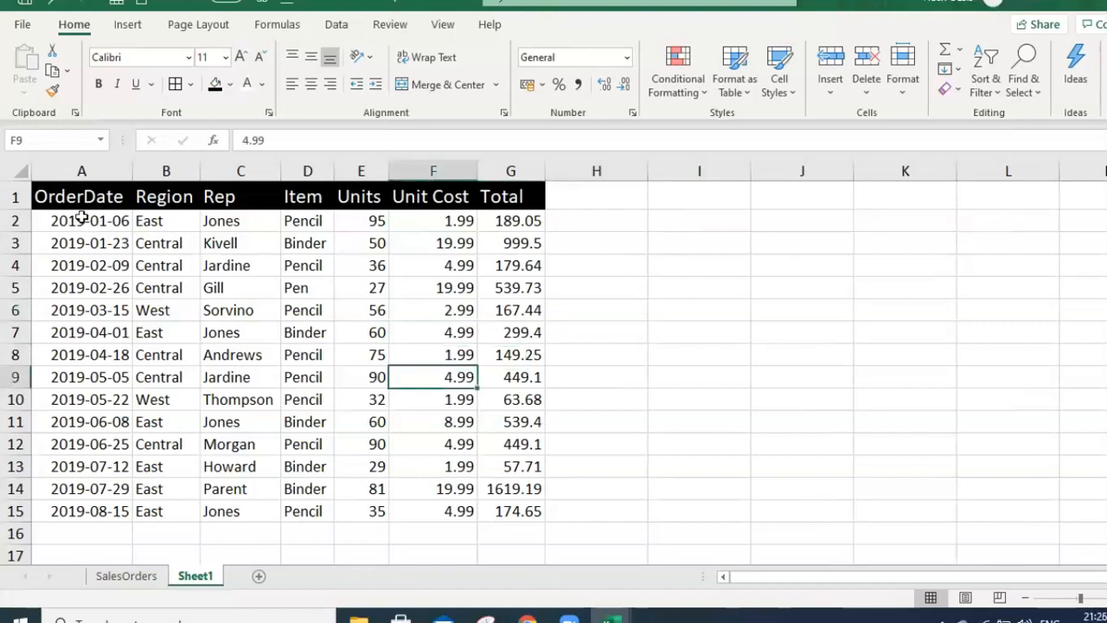
Apply a bottom border to the whole sales table, A1:G15
left_click_drag(57, 196, 521, 512)
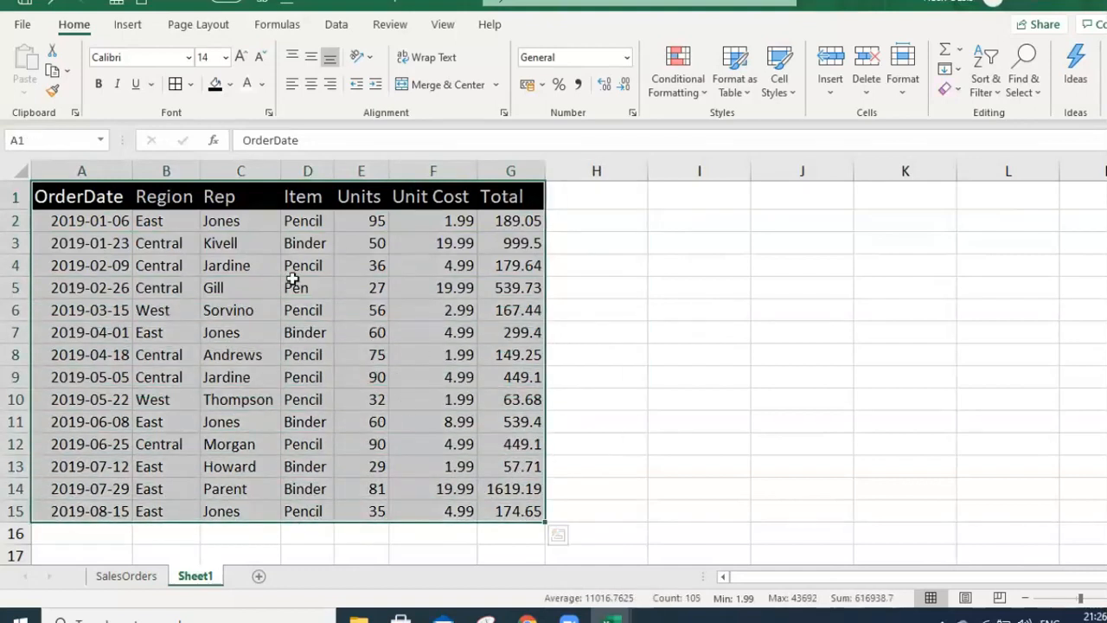
left_click(192, 84)
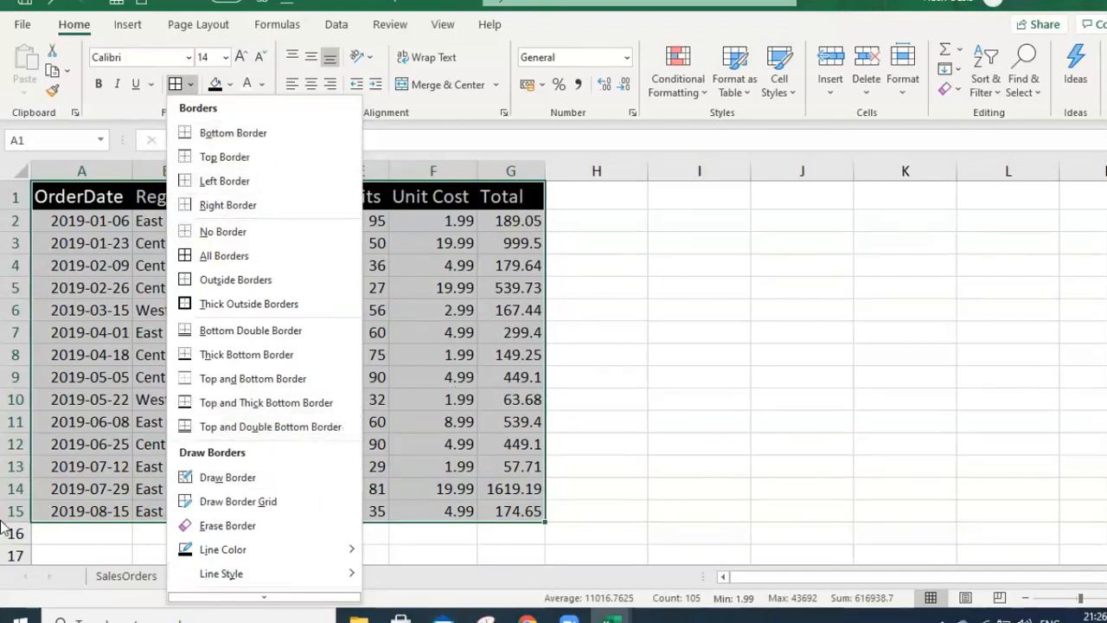
left_click(246, 138)
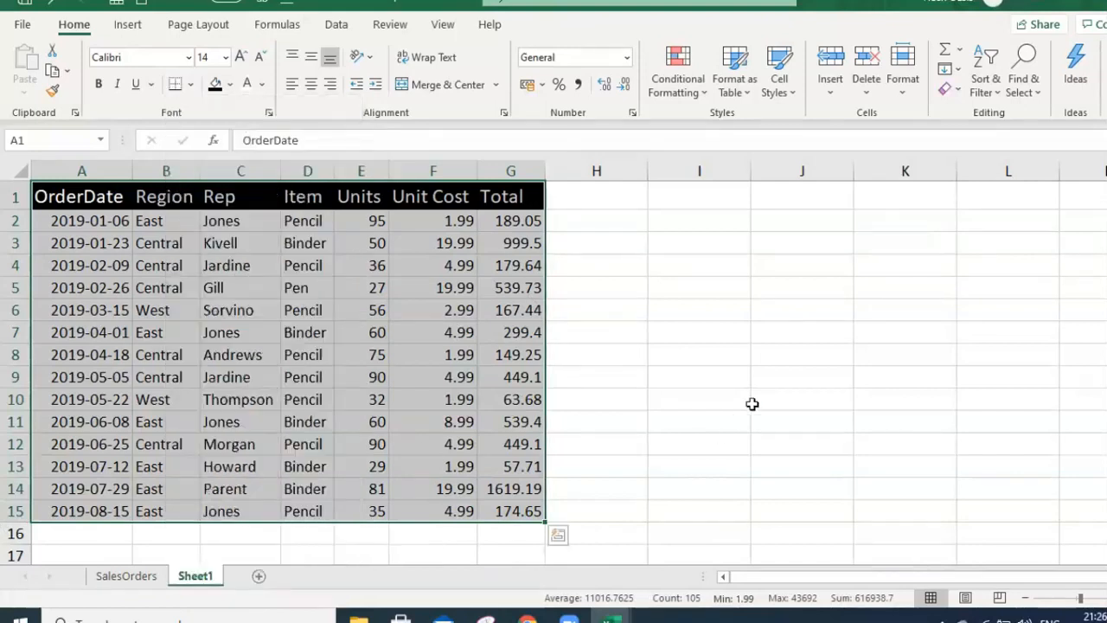
left_click(869, 316)
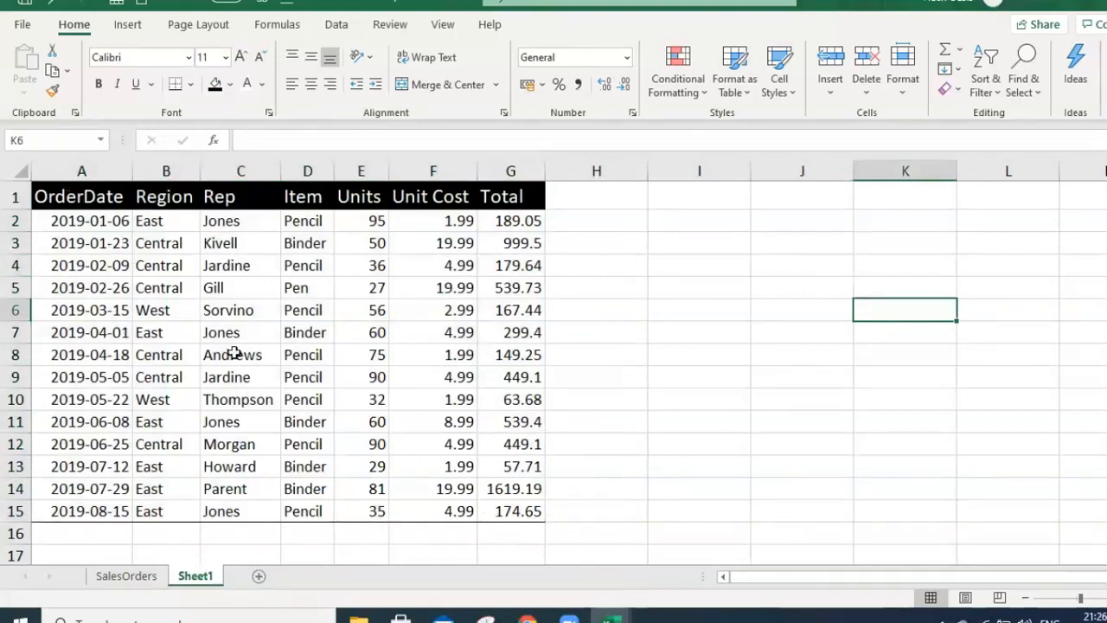
left_click_drag(54, 198, 504, 511)
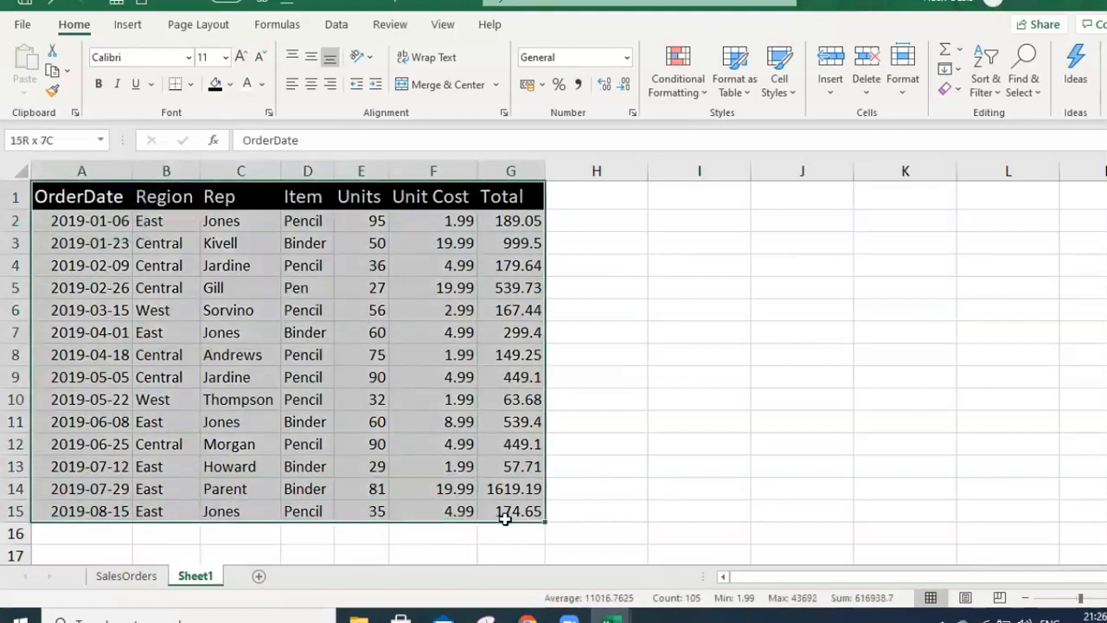
left_click(595, 354)
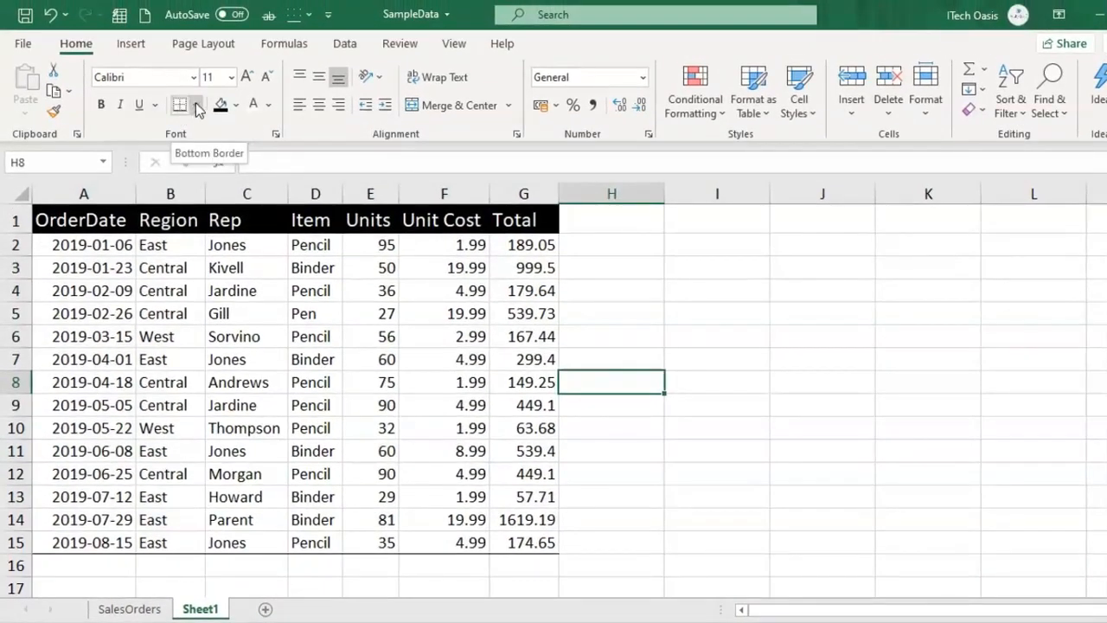
left_click(195, 104)
left_click(94, 240)
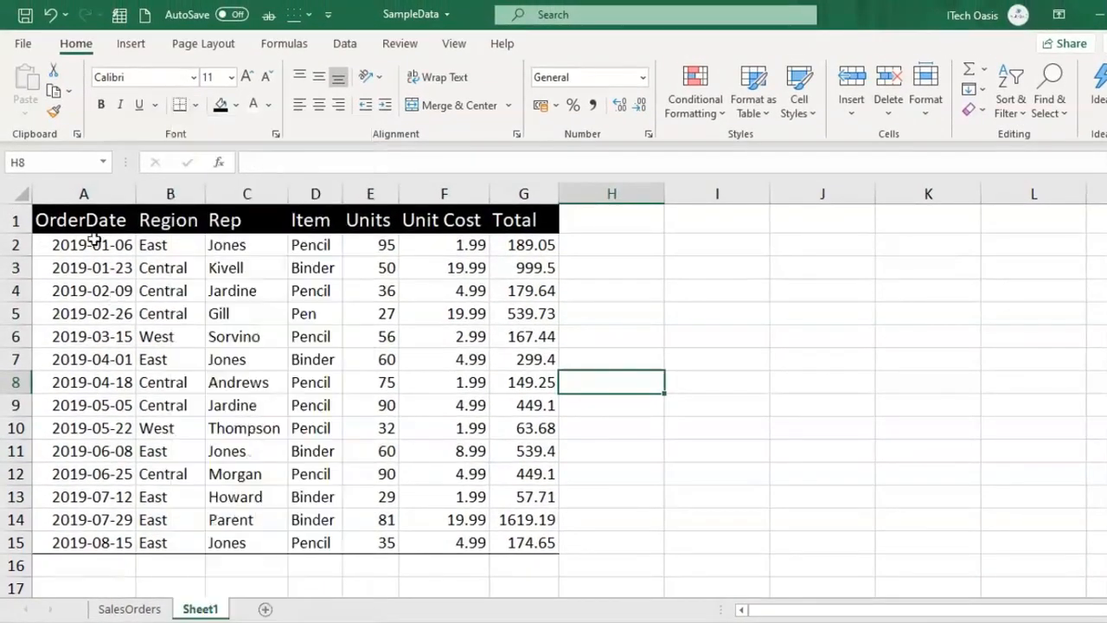
Apply all borders to every cell of the sales table, A1:G15
left_click_drag(66, 220, 519, 543)
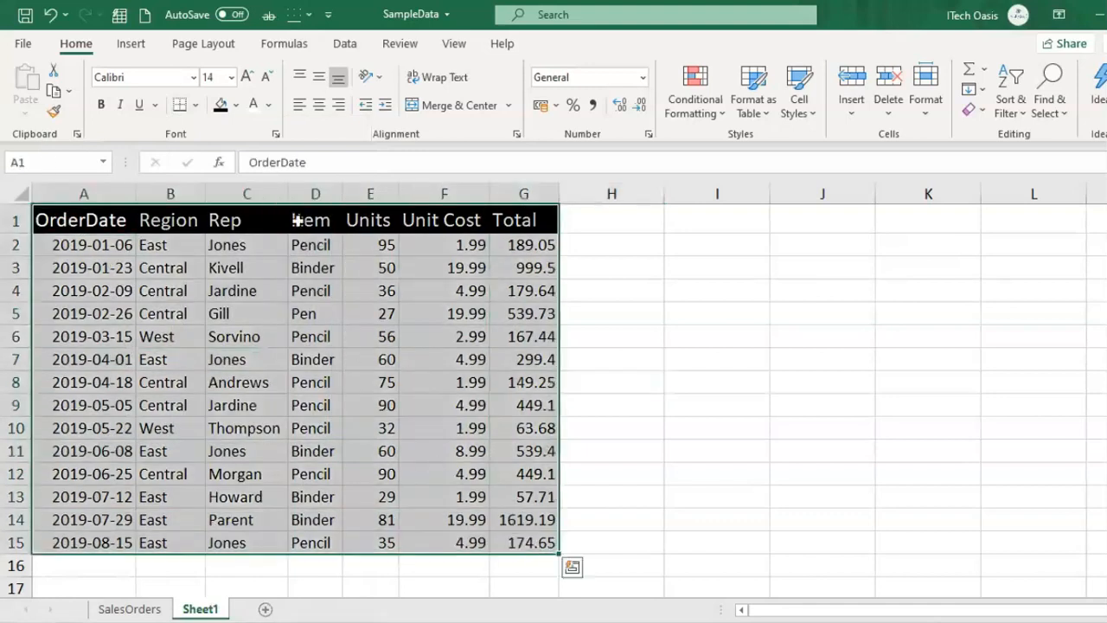
left_click(196, 106)
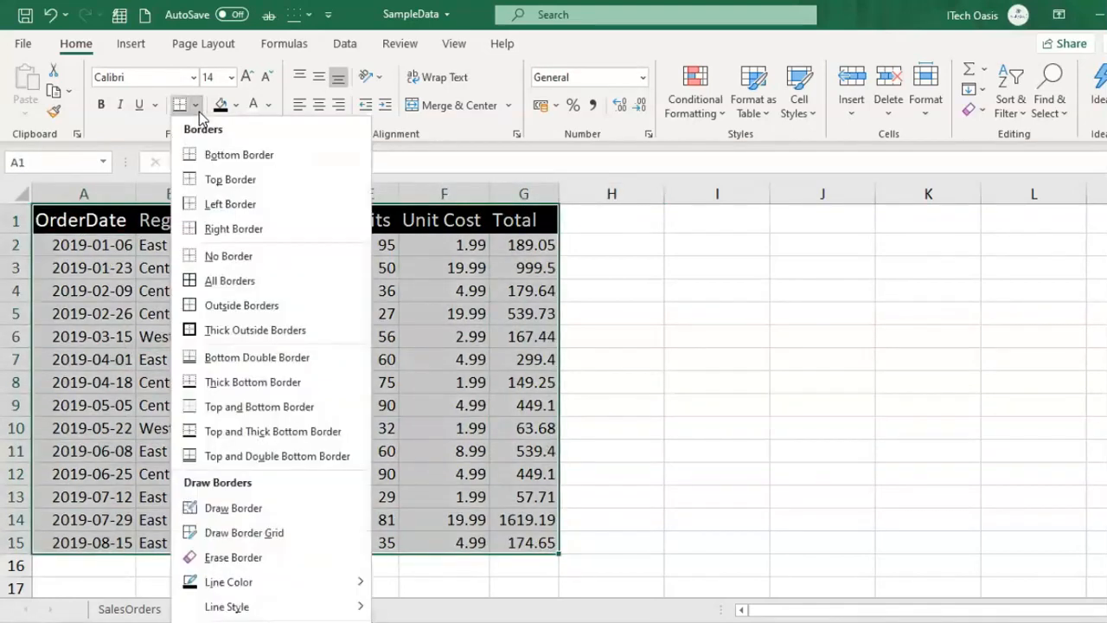
left_click(232, 282)
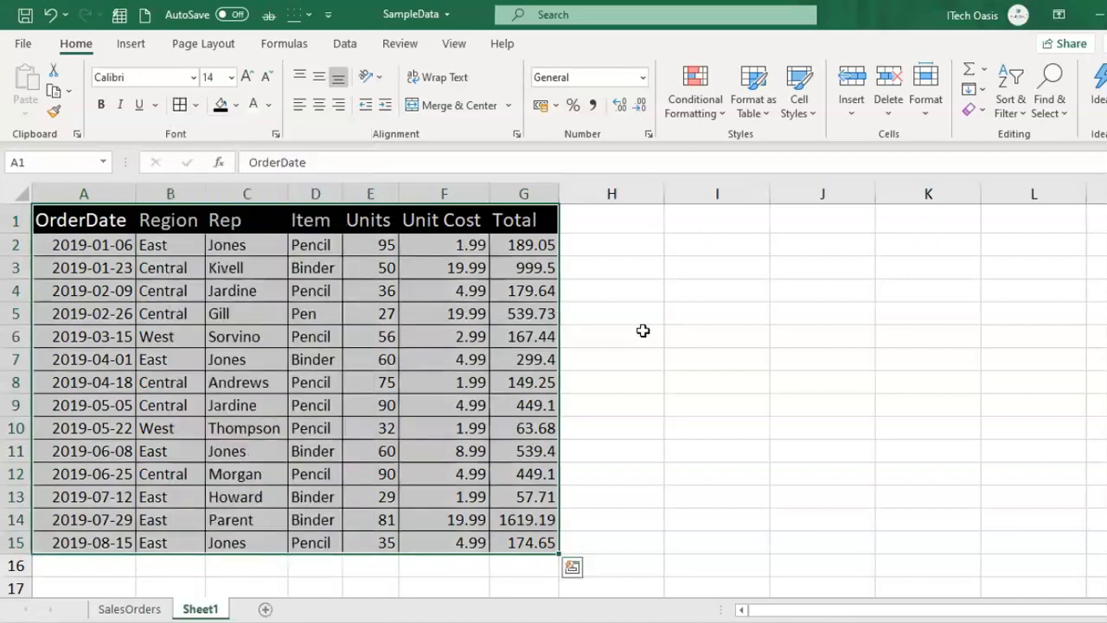
left_click(672, 339)
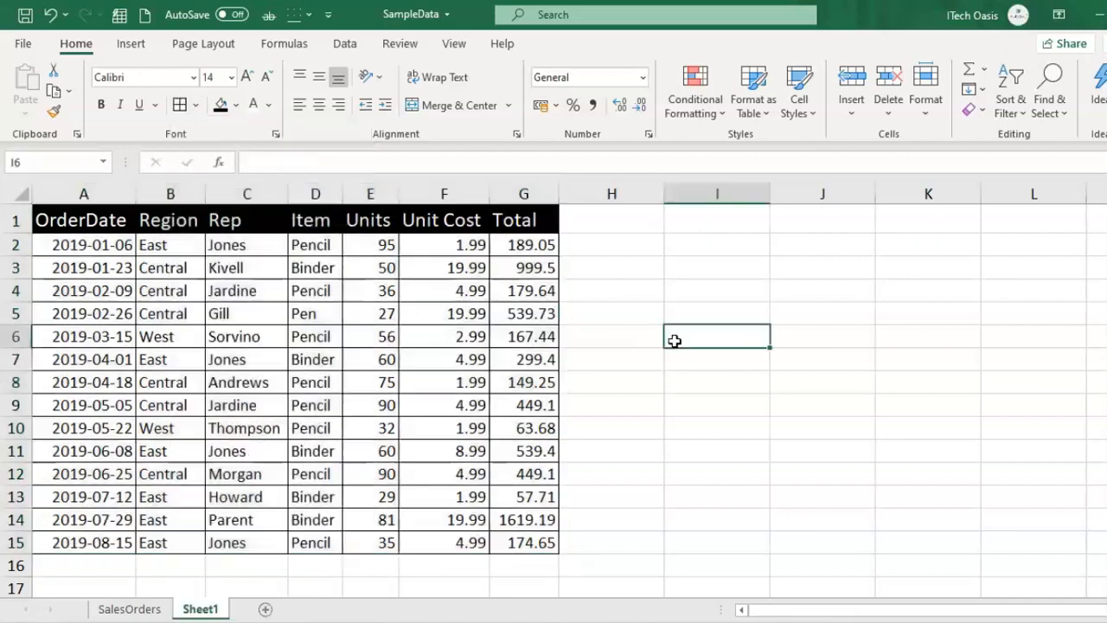
left_click(625, 265)
Remove all the cell borders from the sales table A1:G15 with the No Border option
mouse_move(76, 219)
left_mouse_down()
mouse_move(289, 359)
mouse_move(522, 542)
left_mouse_up()
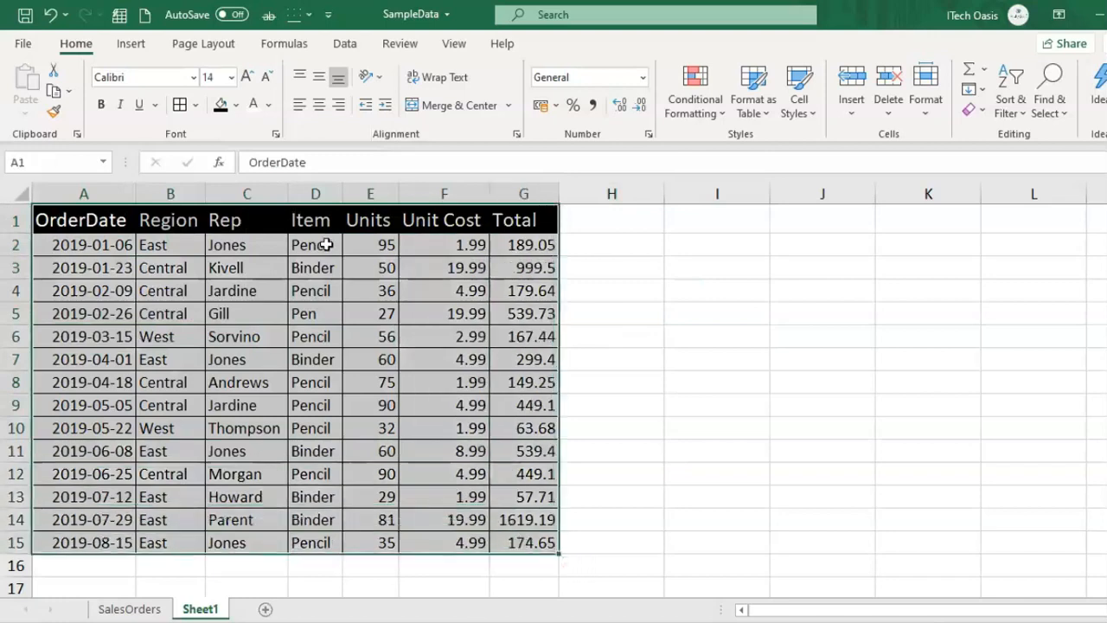
left_click(197, 106)
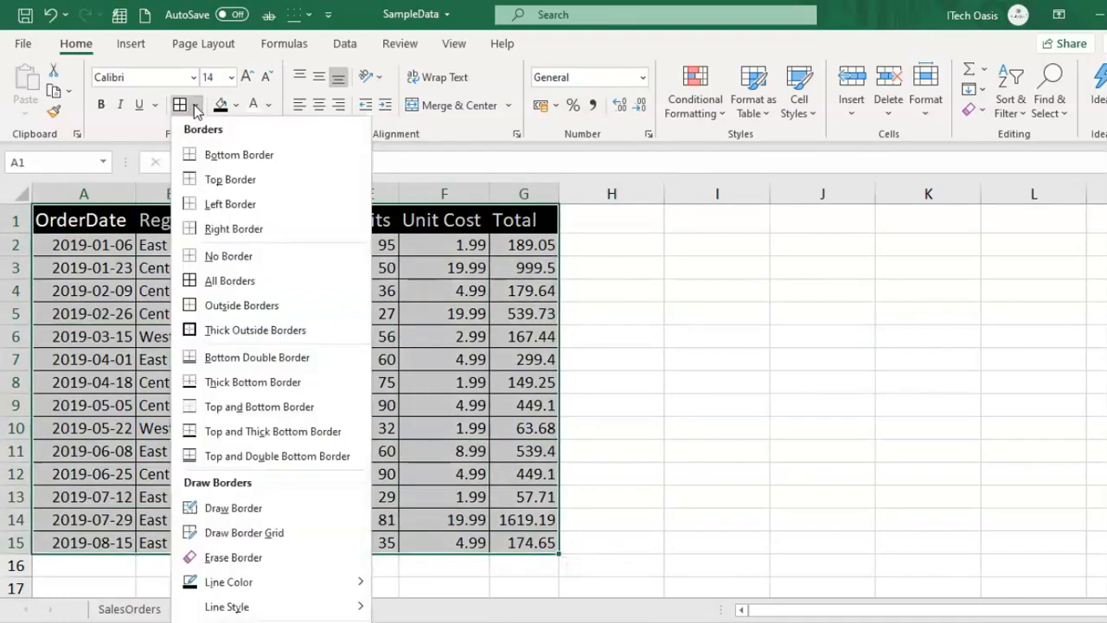
left_click(244, 254)
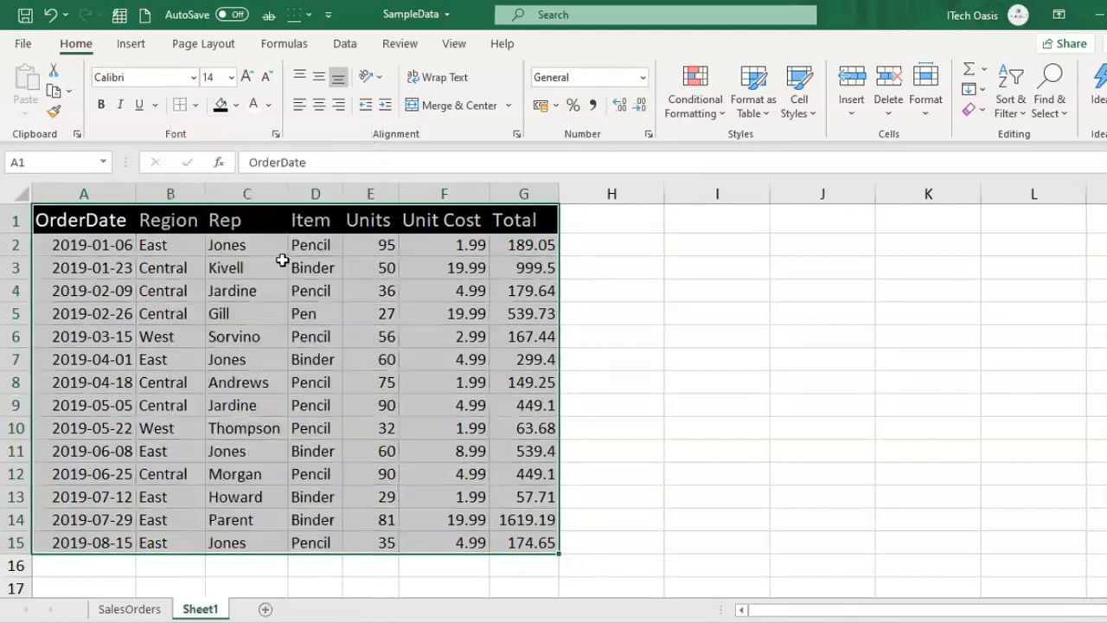
left_click(679, 330)
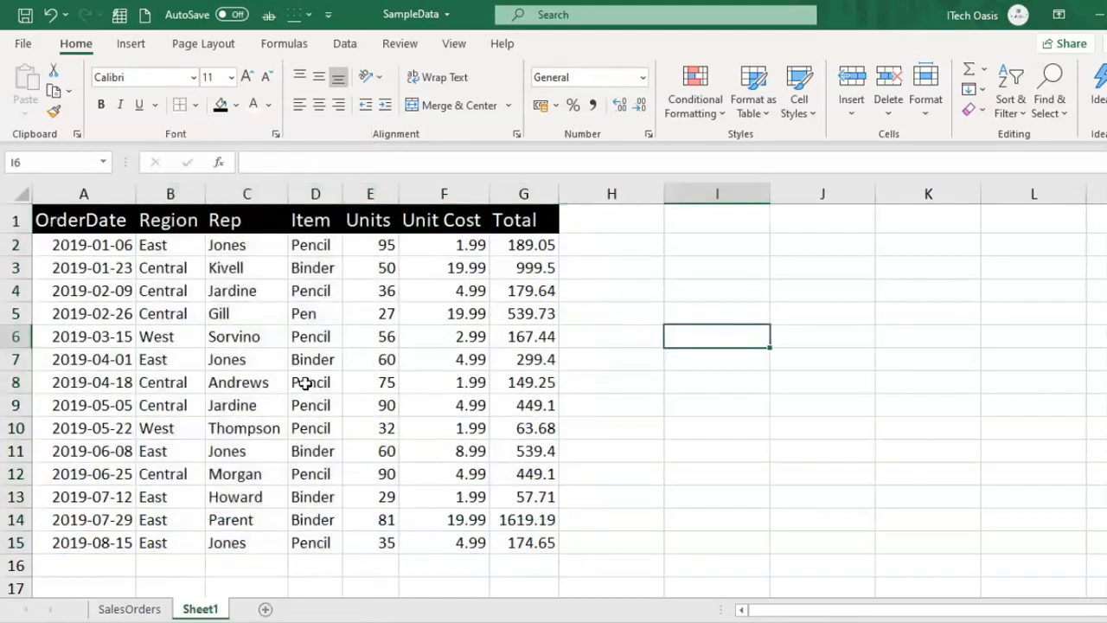
Apply thick outside borders around the sales table, A1:G15
left_click_drag(77, 215, 514, 540)
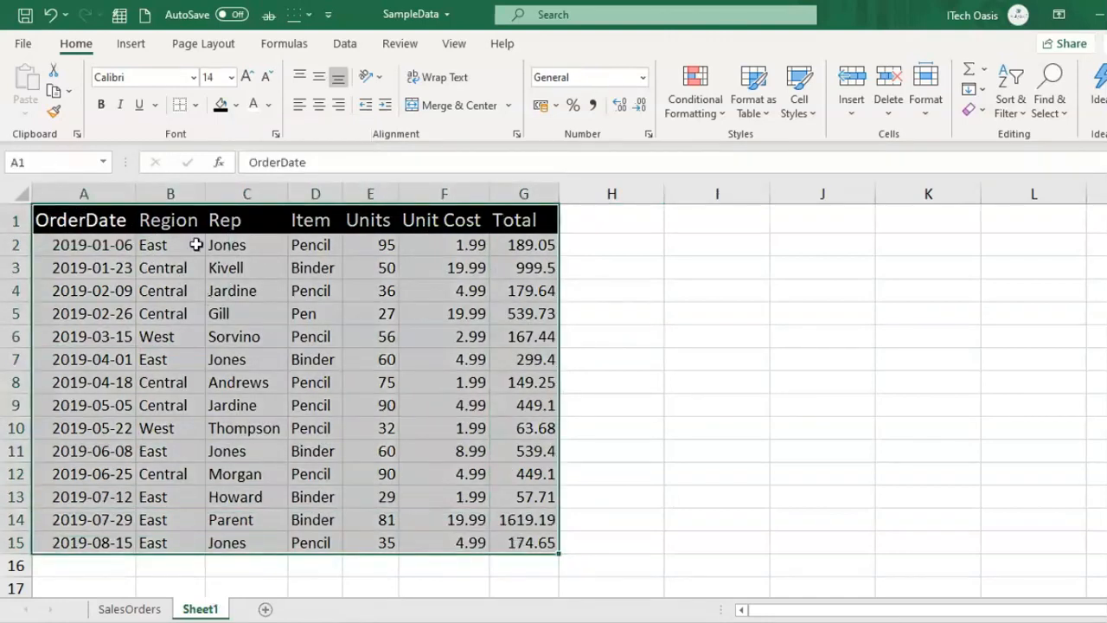
left_click(197, 105)
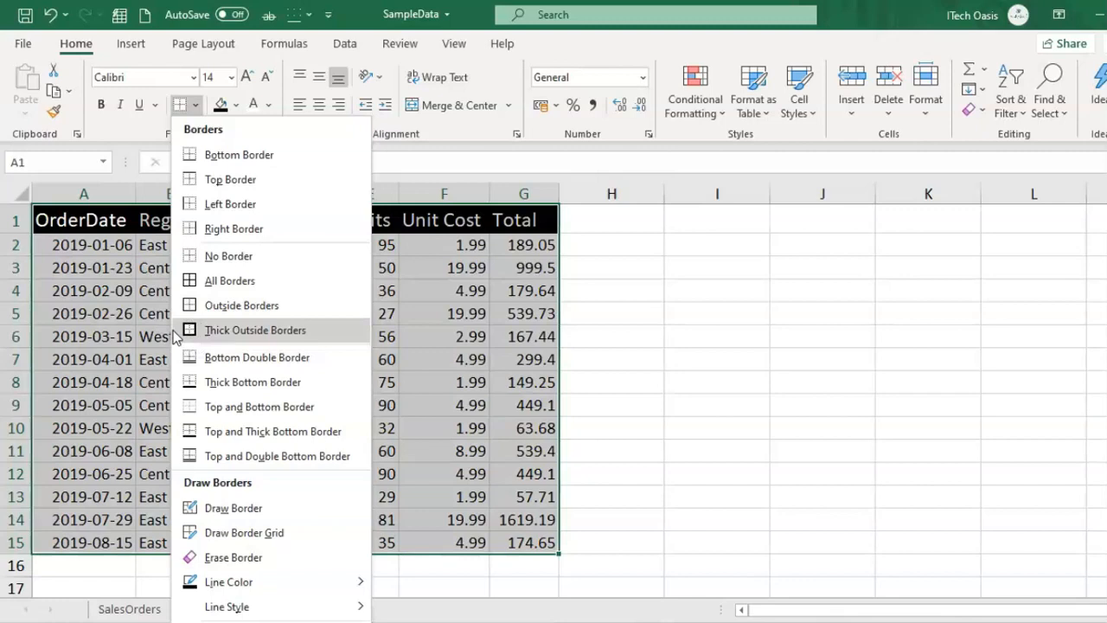
left_click(185, 330)
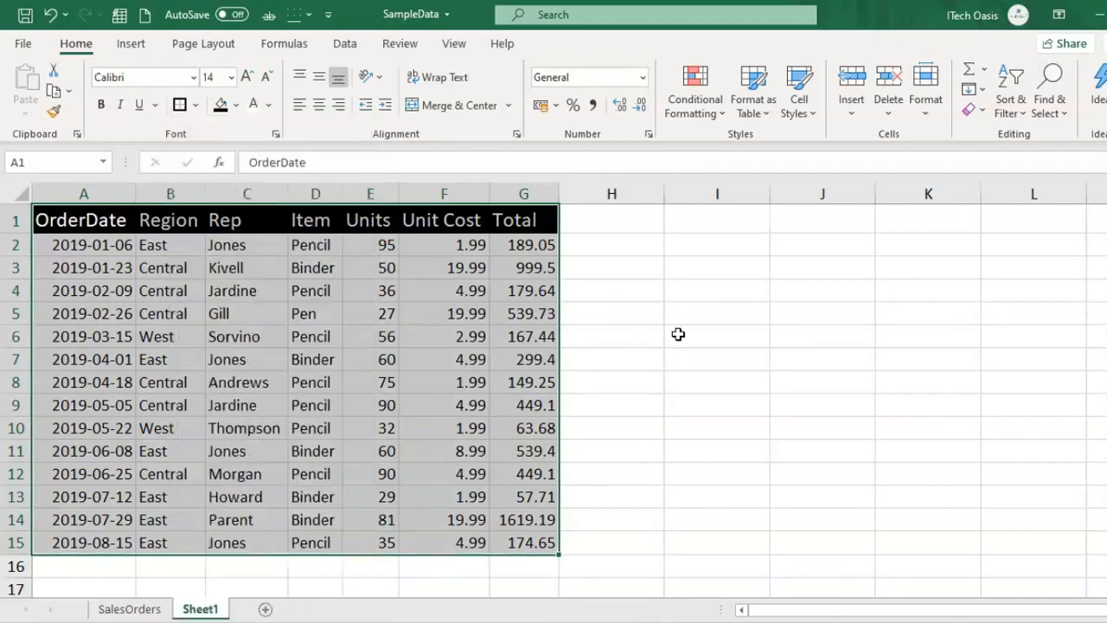
left_click(683, 335)
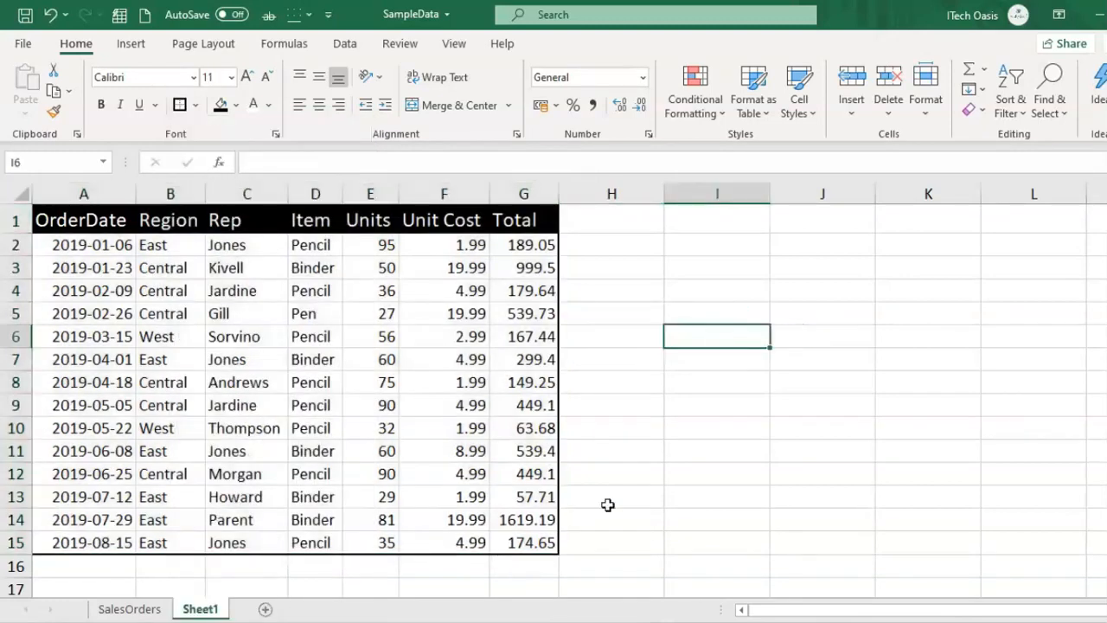
Remove the thick outside borders from the sales table A1:G15 by setting it to No Border
left_click_drag(87, 227, 524, 542)
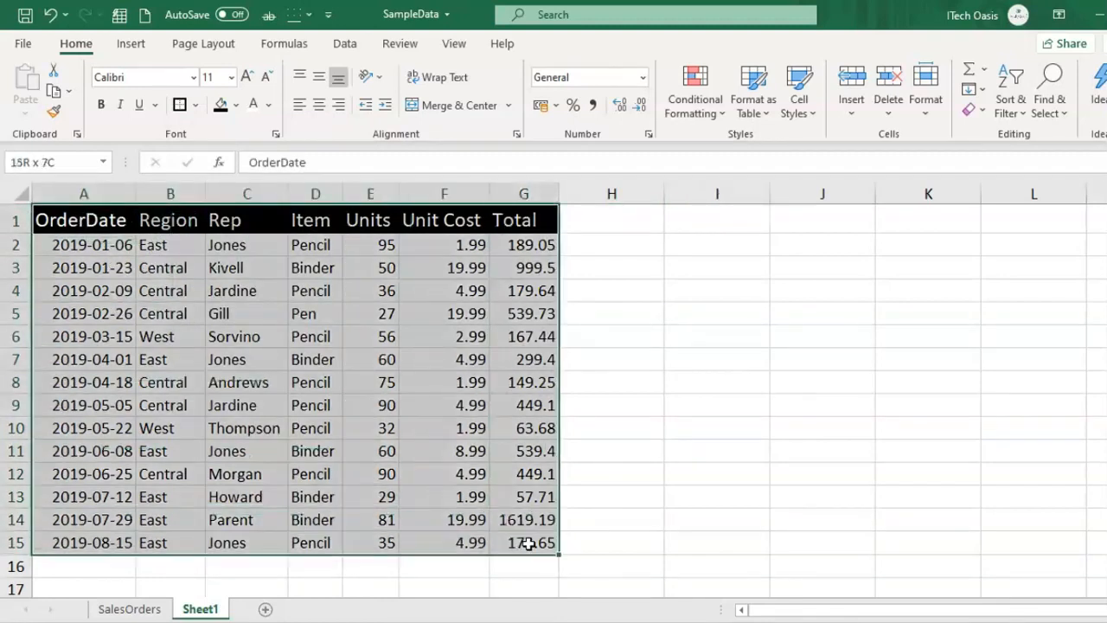
left_click(198, 105)
left_click(251, 254)
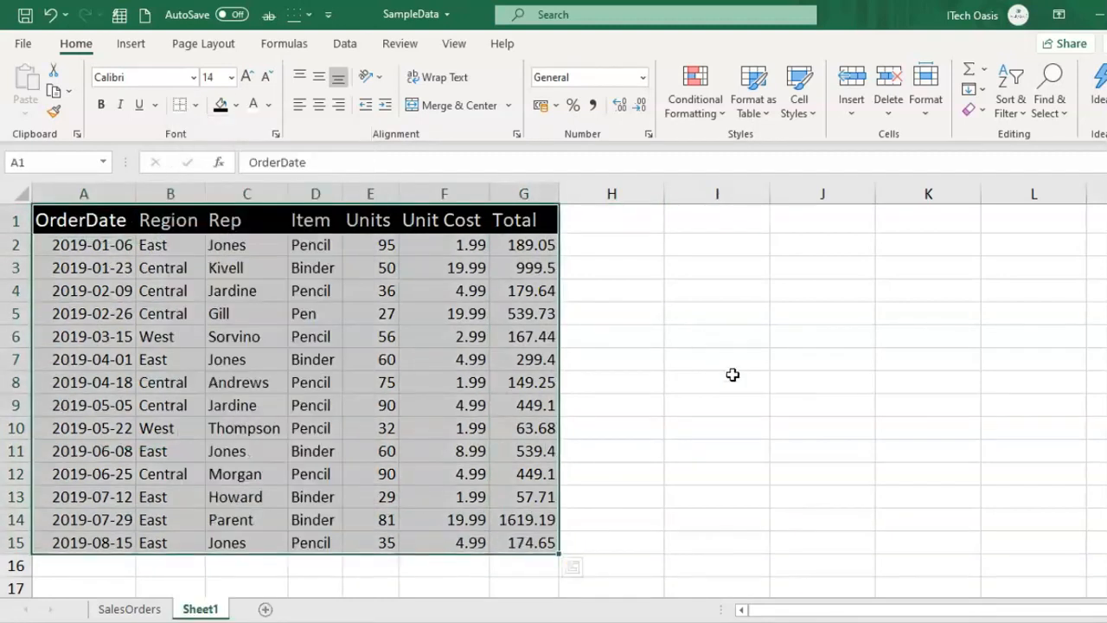
left_click(730, 377)
left_click_drag(471, 490, 522, 536)
View the Font settings in the Format Cells dialog for an empty cell and close it without changes
left_click(694, 447)
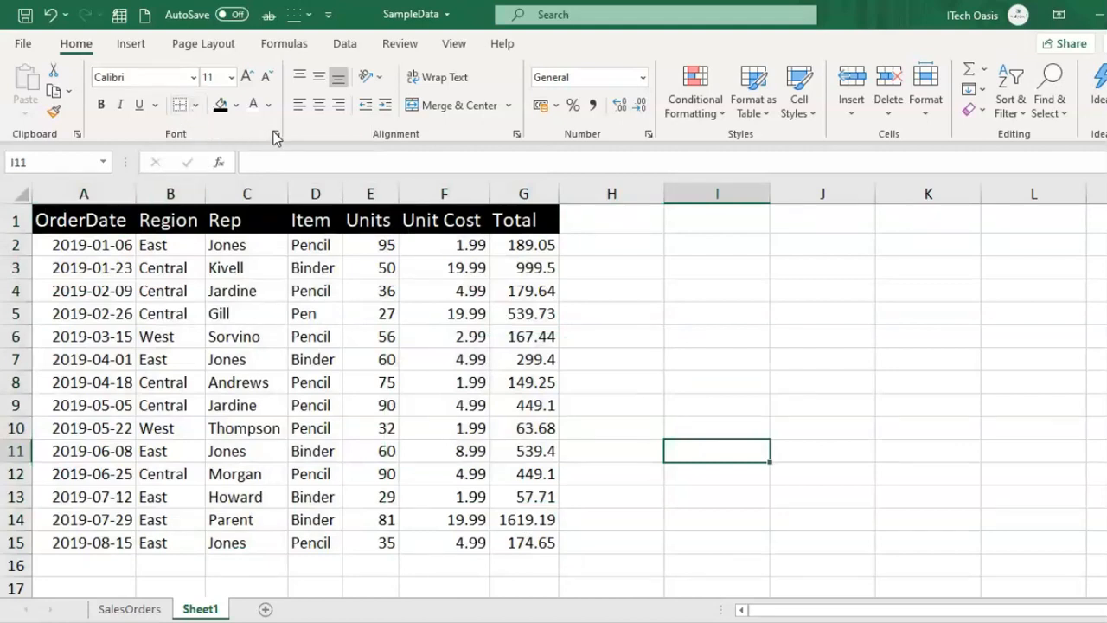
left_click(275, 136)
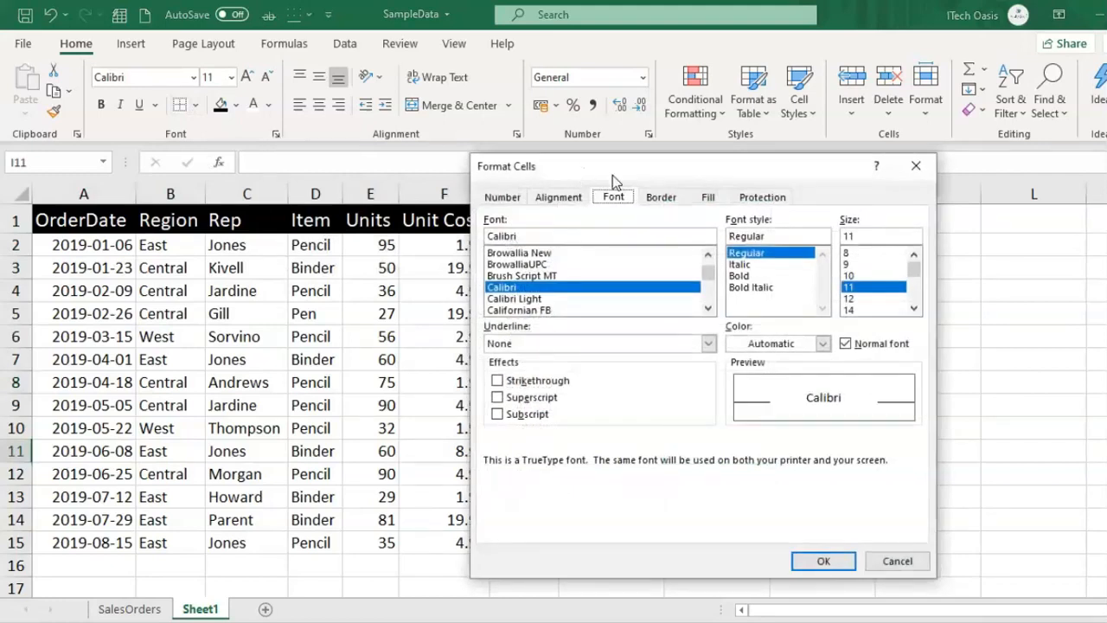
left_click_drag(612, 175, 718, 174)
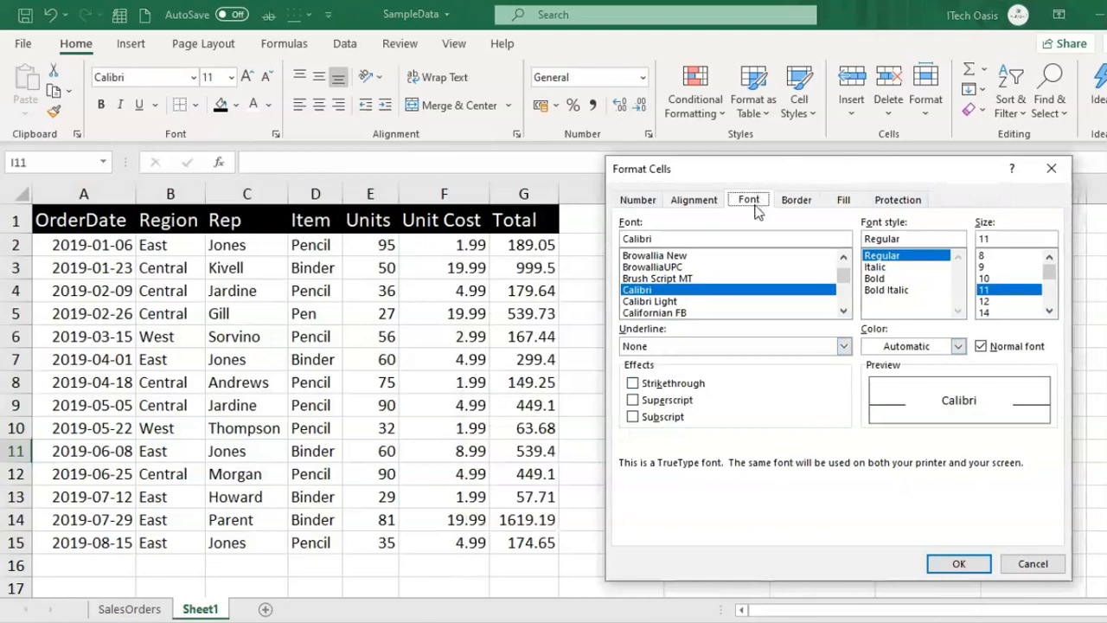
left_click(958, 562)
Apply Inside borders to the sales table A1:G15 through the Format Cells dialog
left_click_drag(84, 219, 527, 544)
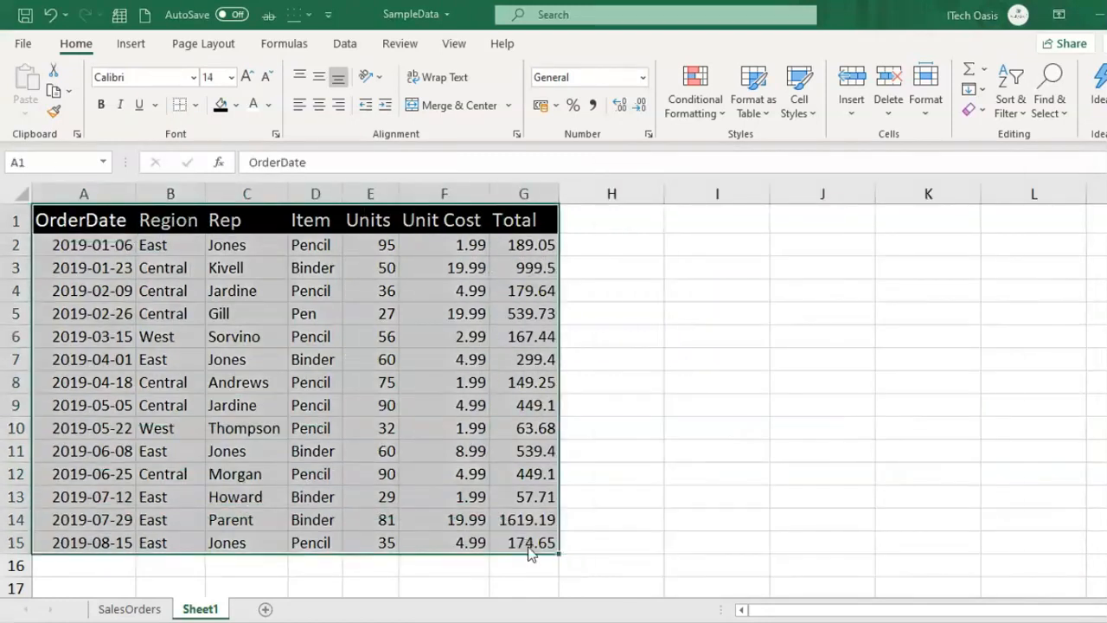
key("ctrl+1")
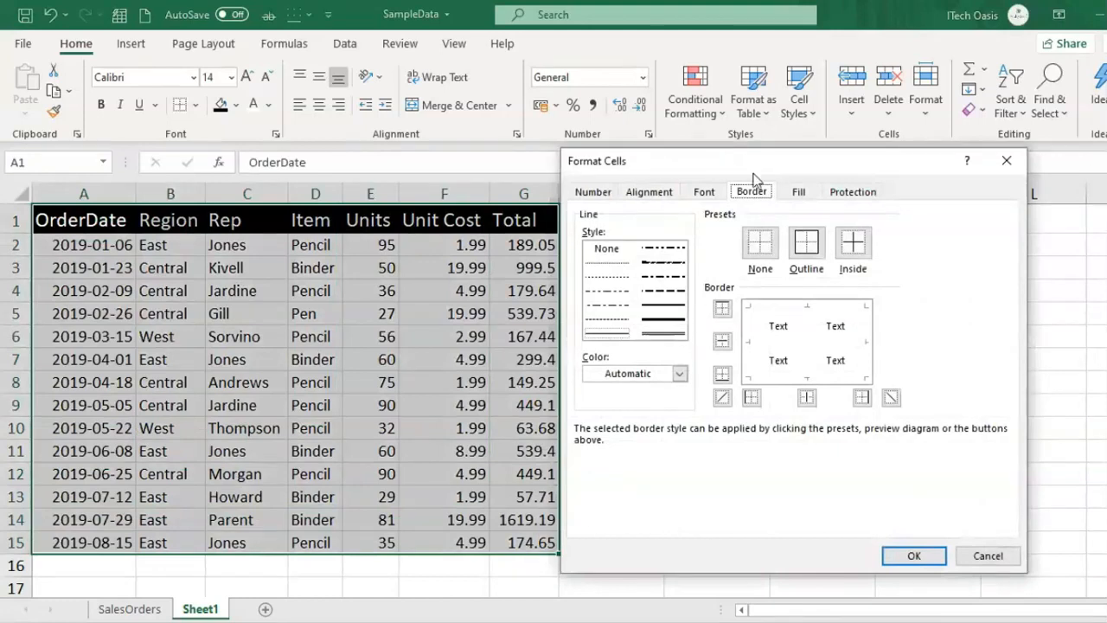
left_click_drag(753, 177, 849, 186)
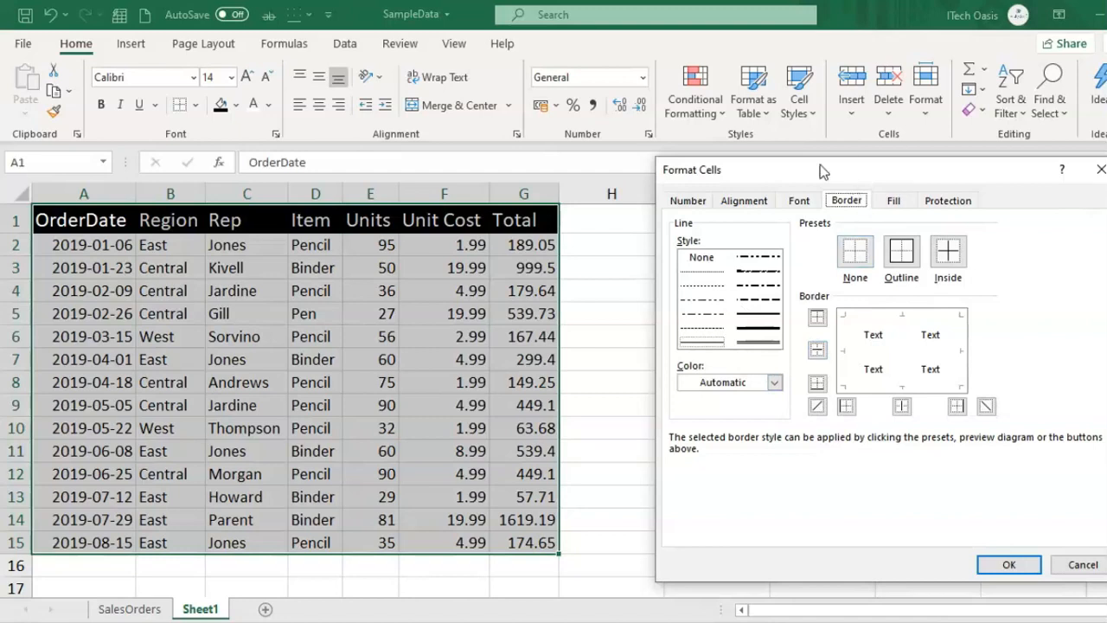
left_click_drag(819, 166, 784, 145)
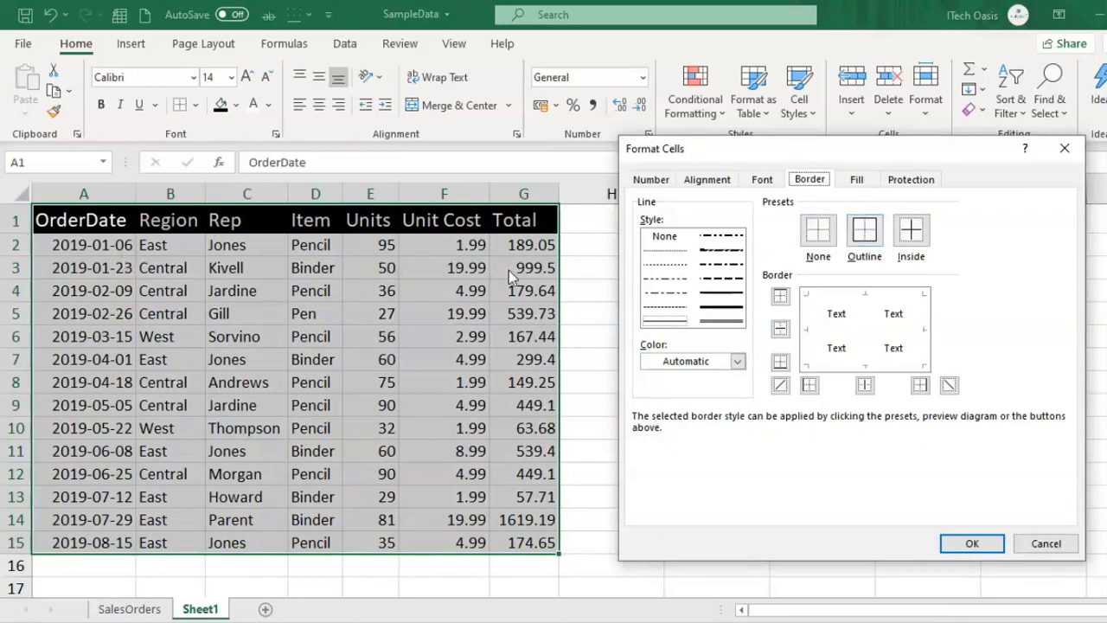
left_click(912, 233)
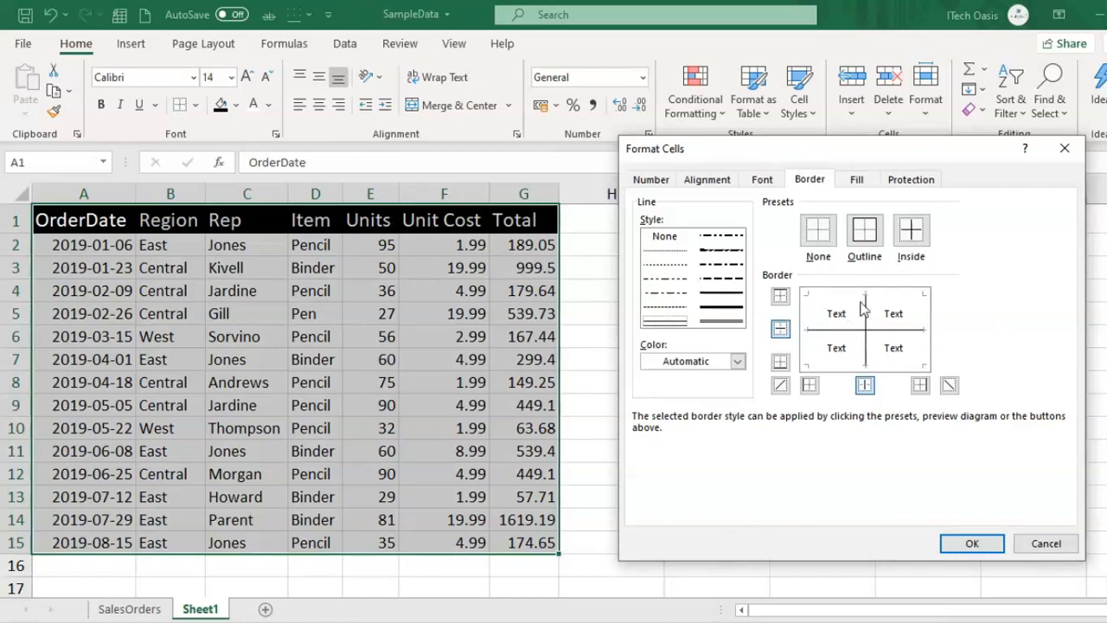
left_click(972, 542)
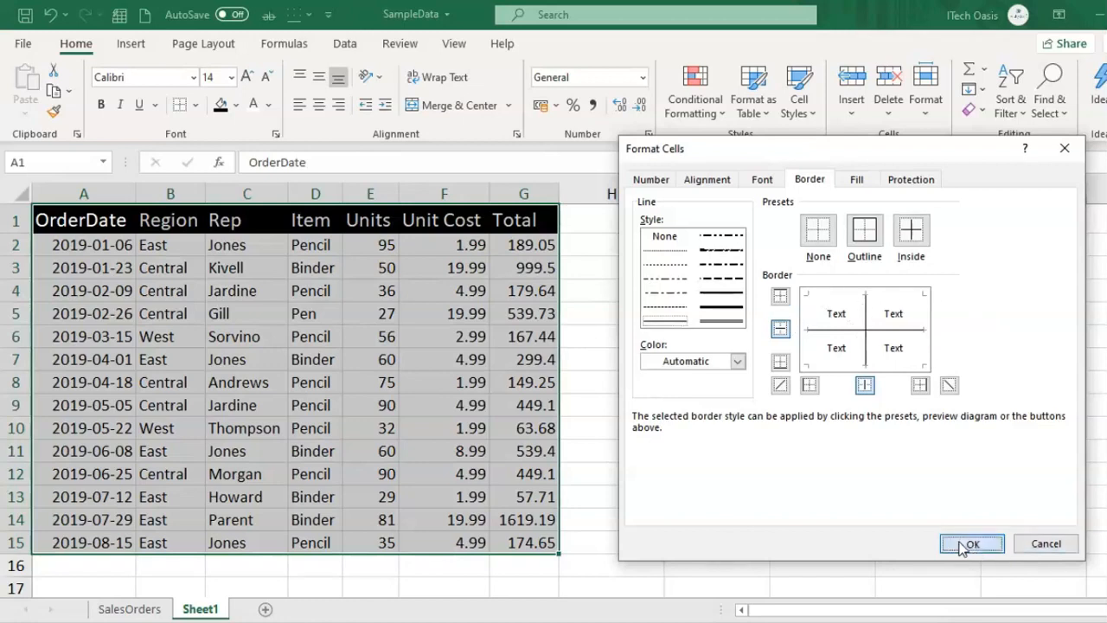
left_click(914, 444)
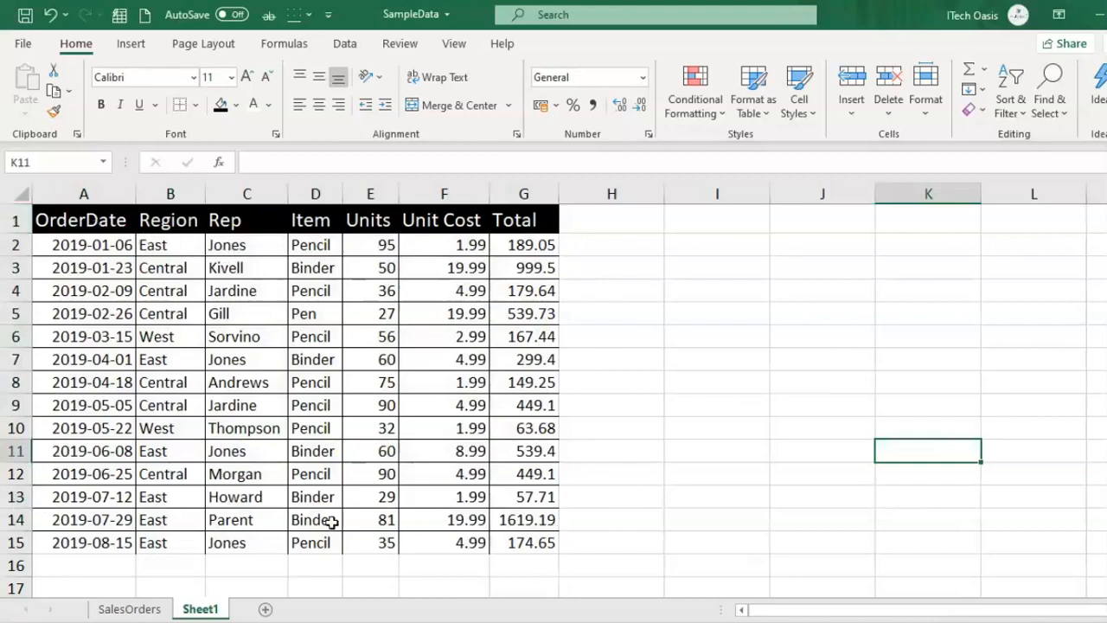
Clear the inside borders from the sales table A1:G15 with the None preset in Format Cells
left_click(70, 221)
left_click_drag(199, 297, 520, 544)
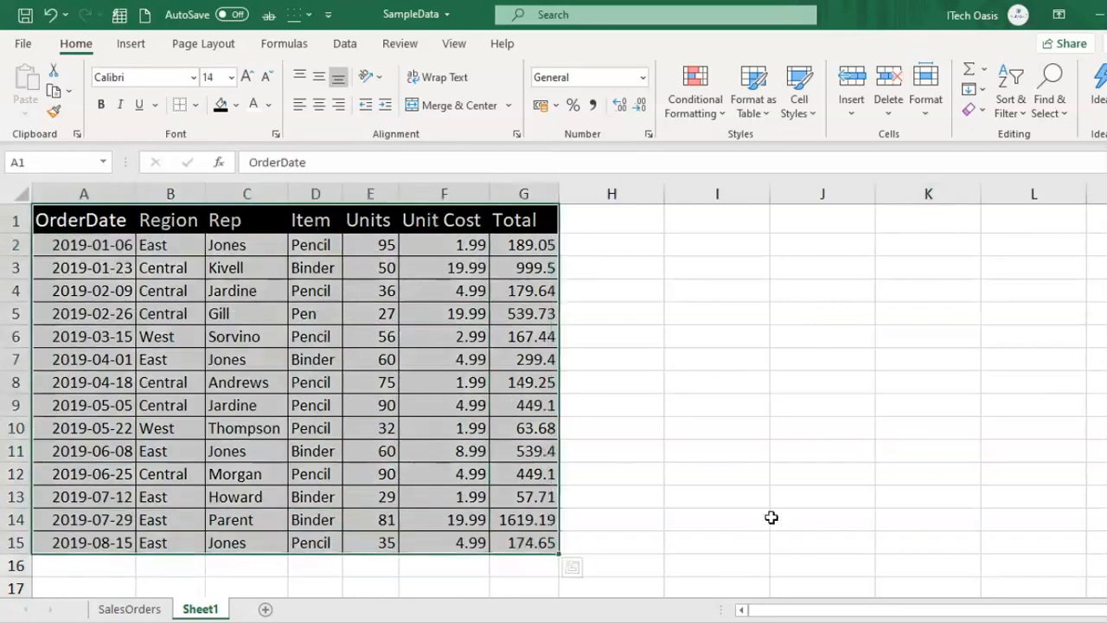
key("ctrl+1")
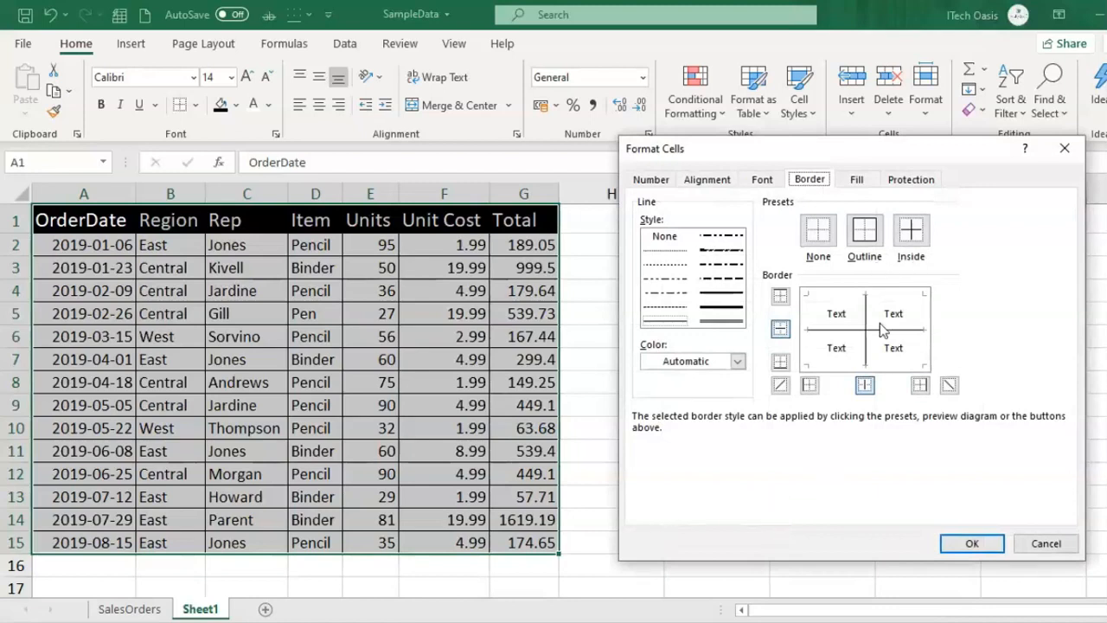
left_click(818, 229)
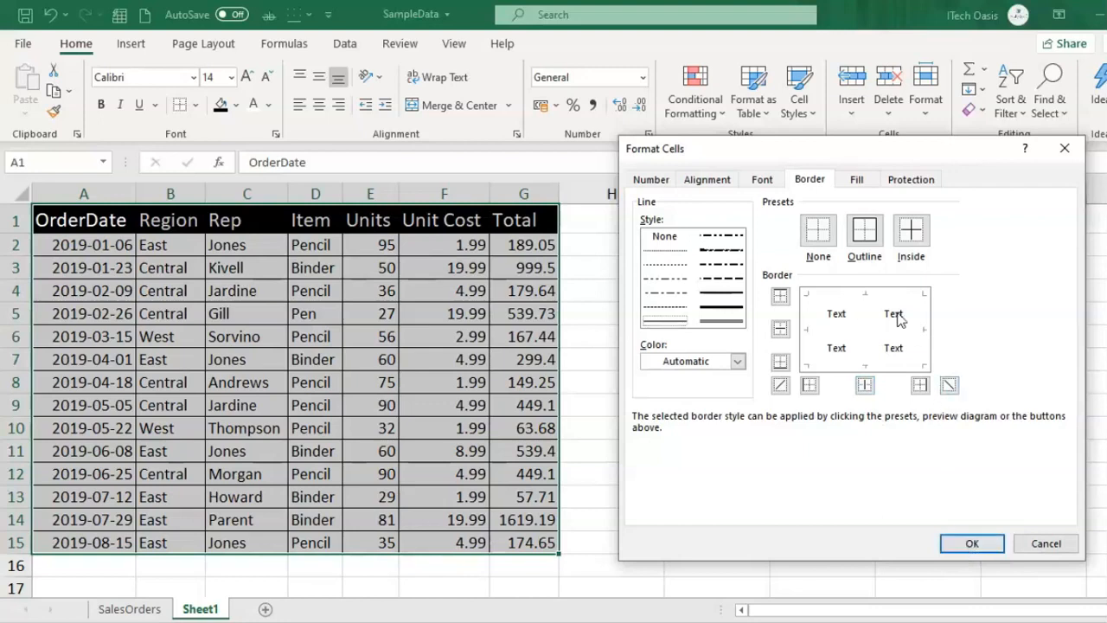
left_click_drag(854, 163, 868, 167)
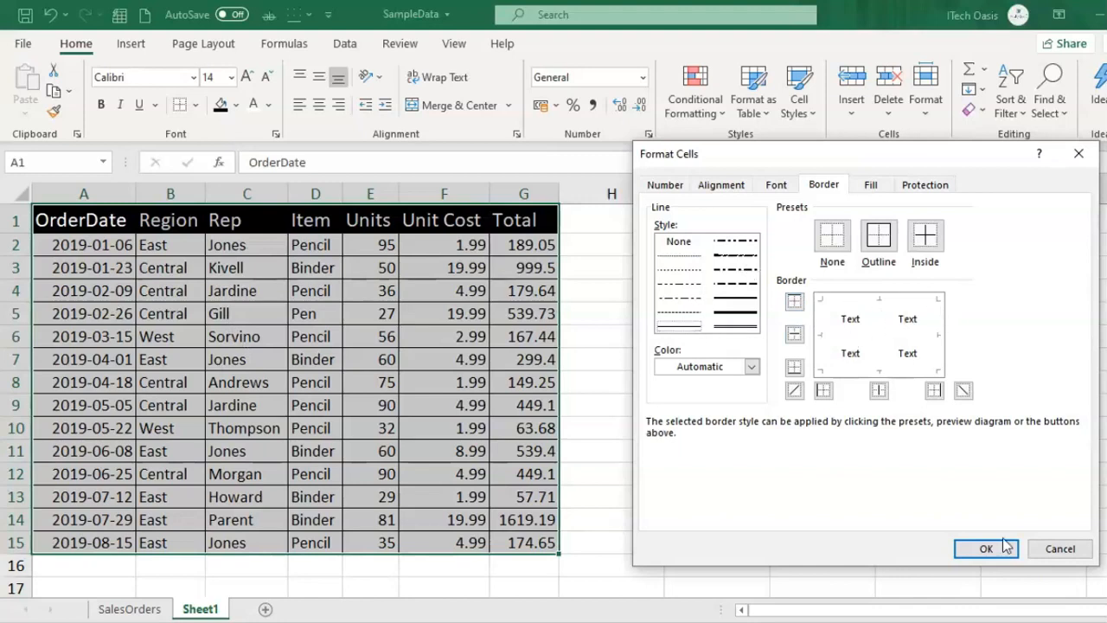
left_click(973, 552)
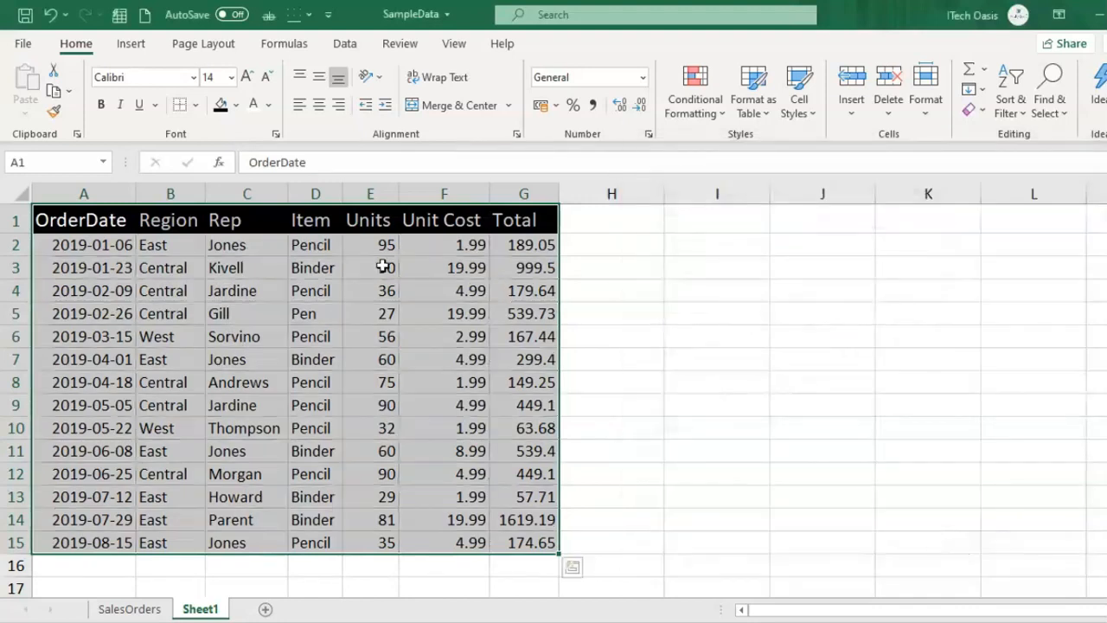
left_click(736, 456)
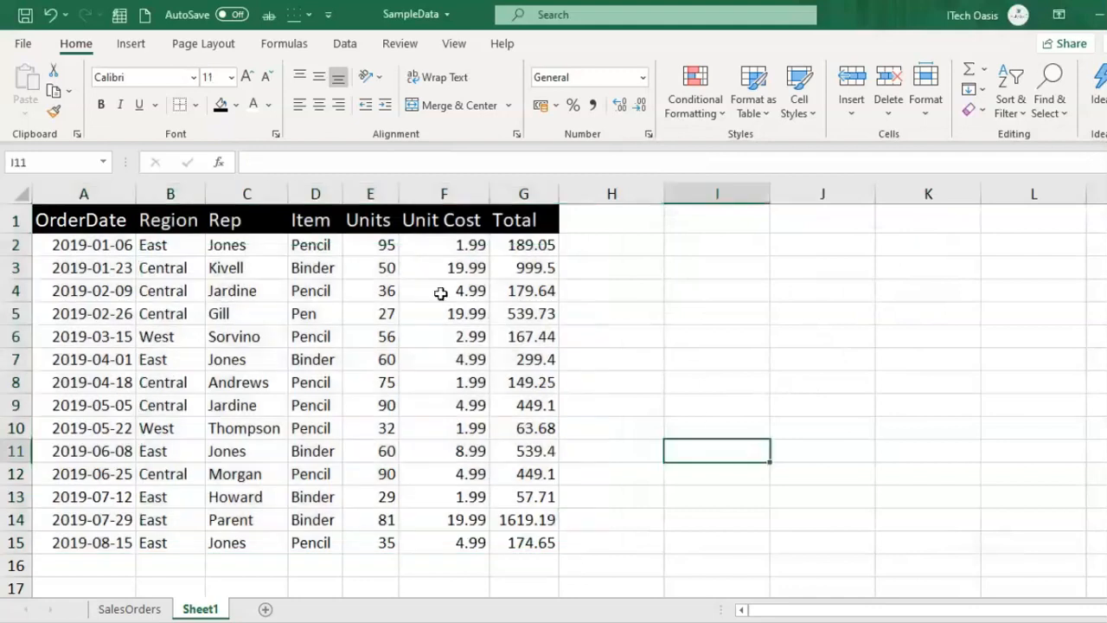
In Format Cells for A1:G15, add top, bottom, inner vertical and inner horizontal borders individually
left_click(82, 220)
key("ctrl+a")
key("ctrl+1")
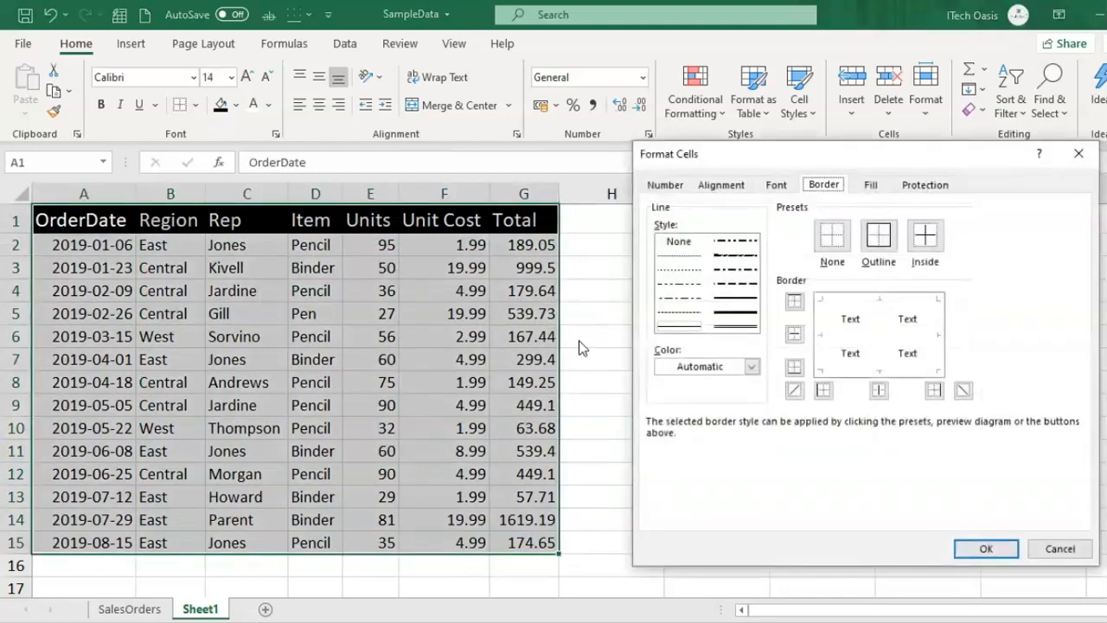
left_click(856, 300)
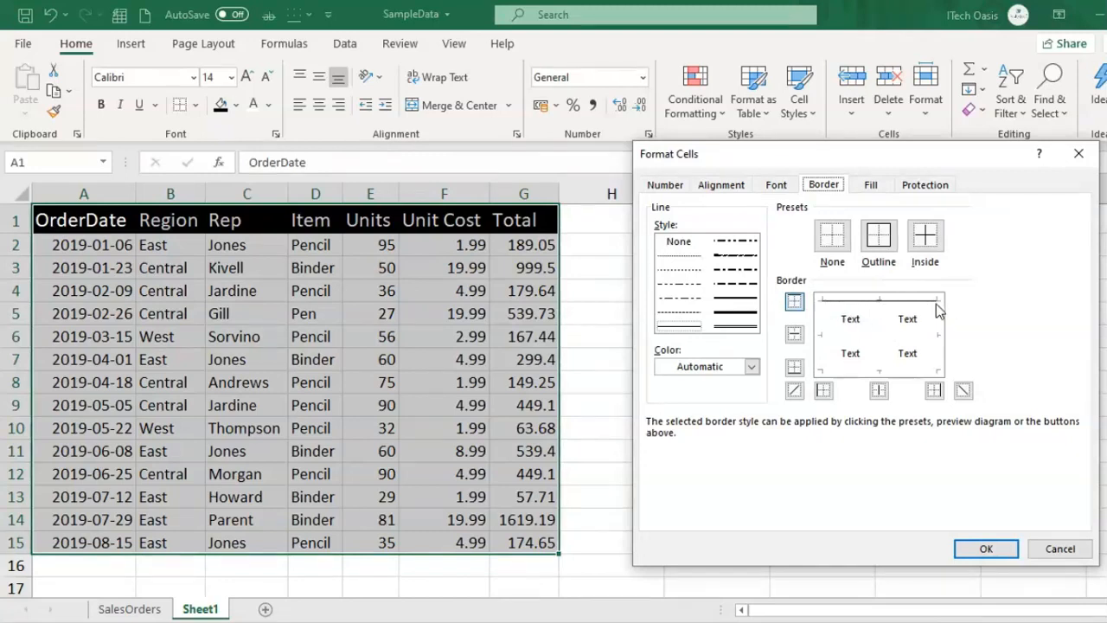
left_click(879, 368)
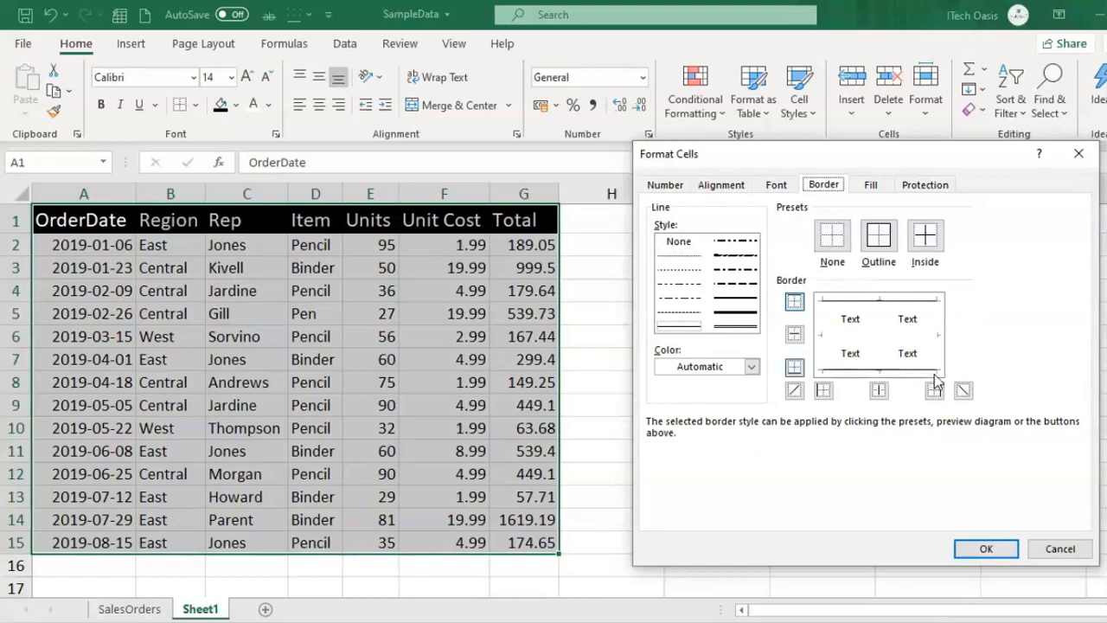
left_click(794, 333)
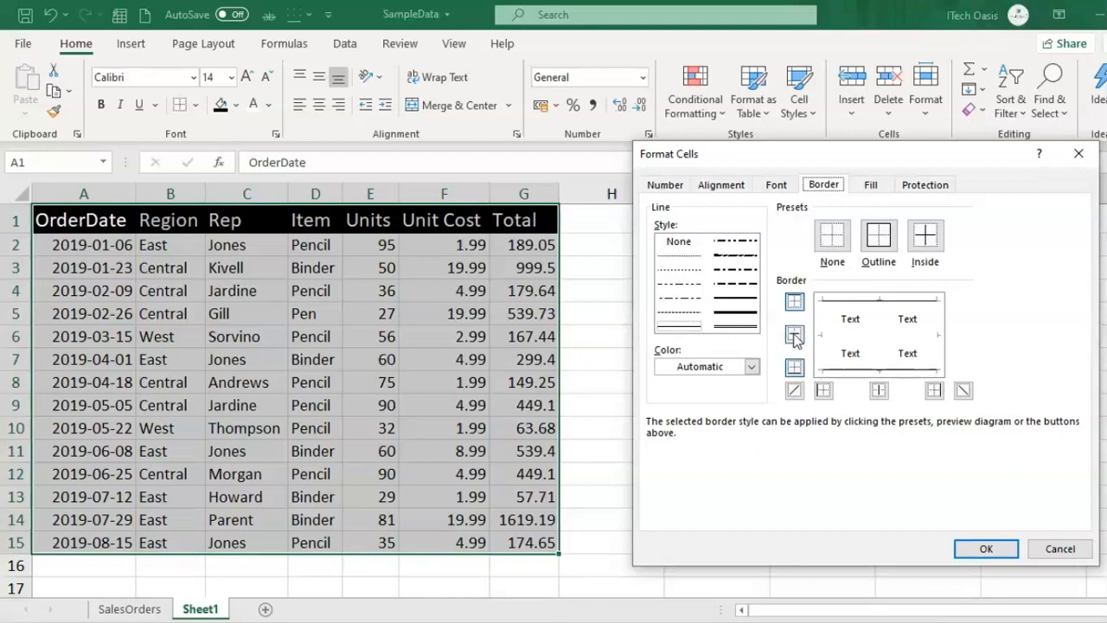
left_click(878, 333)
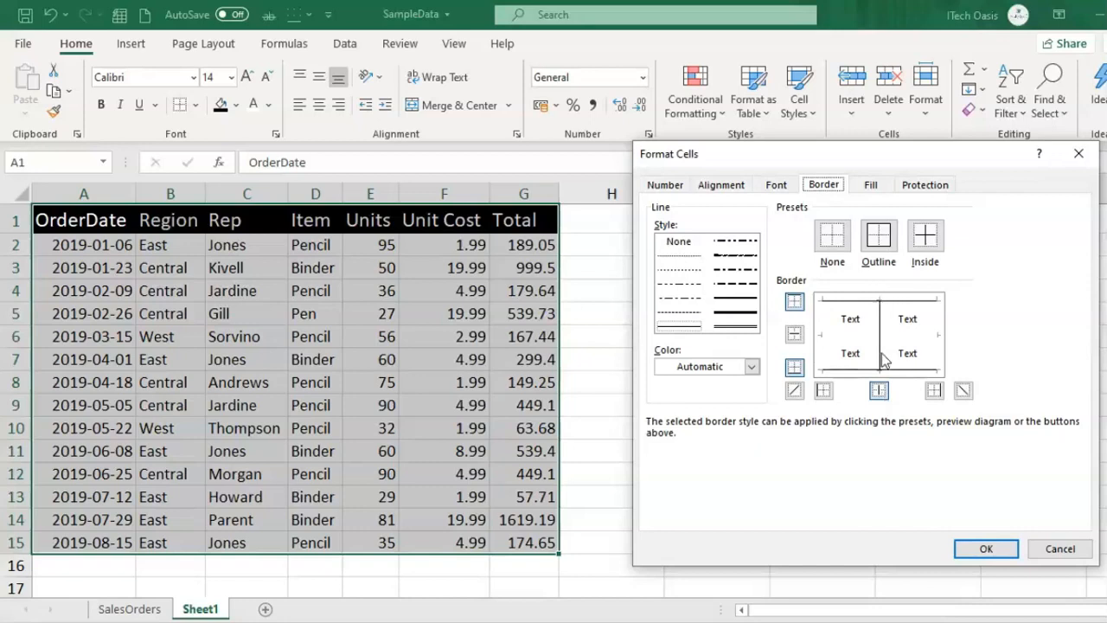
left_click(795, 336)
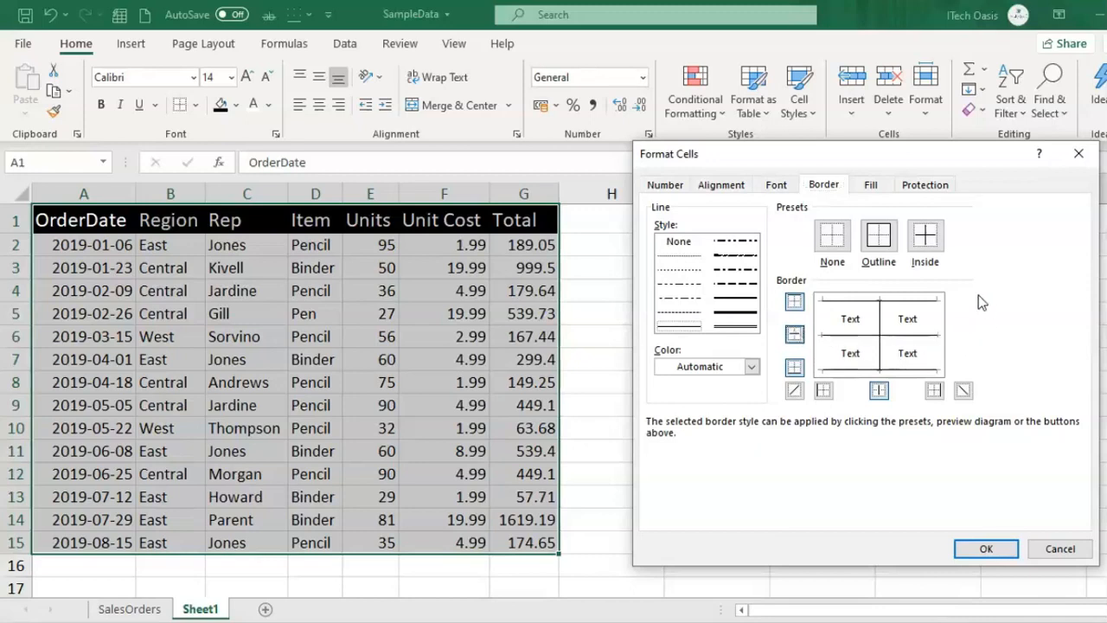
Add the left, right and both diagonal borders and apply the border settings to A1:G15
left_click(794, 391)
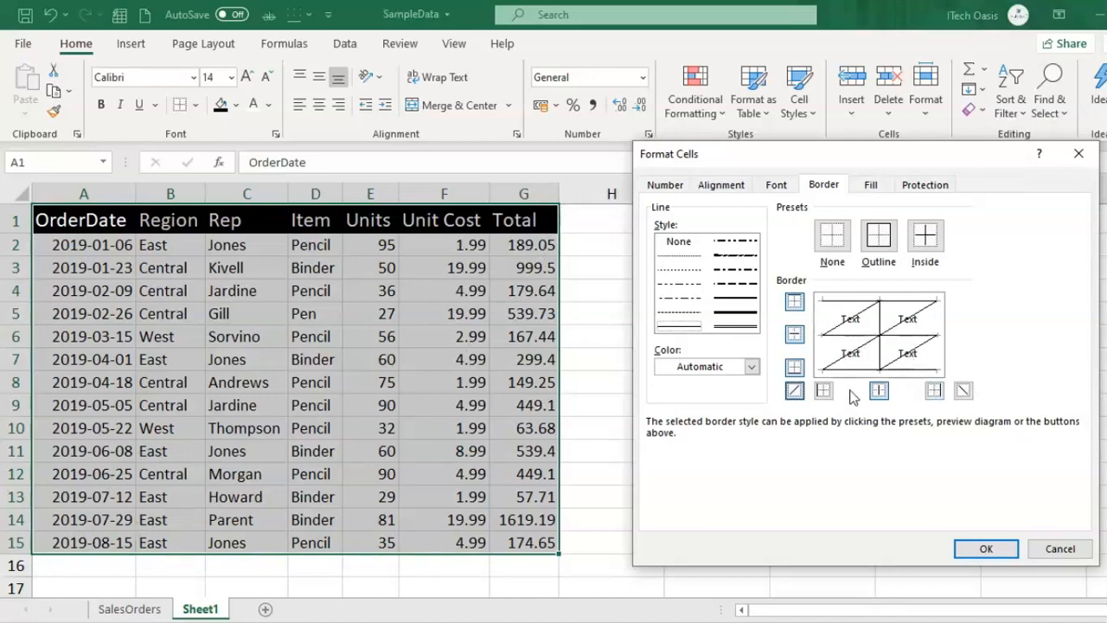
left_click(824, 323)
left_click(938, 322)
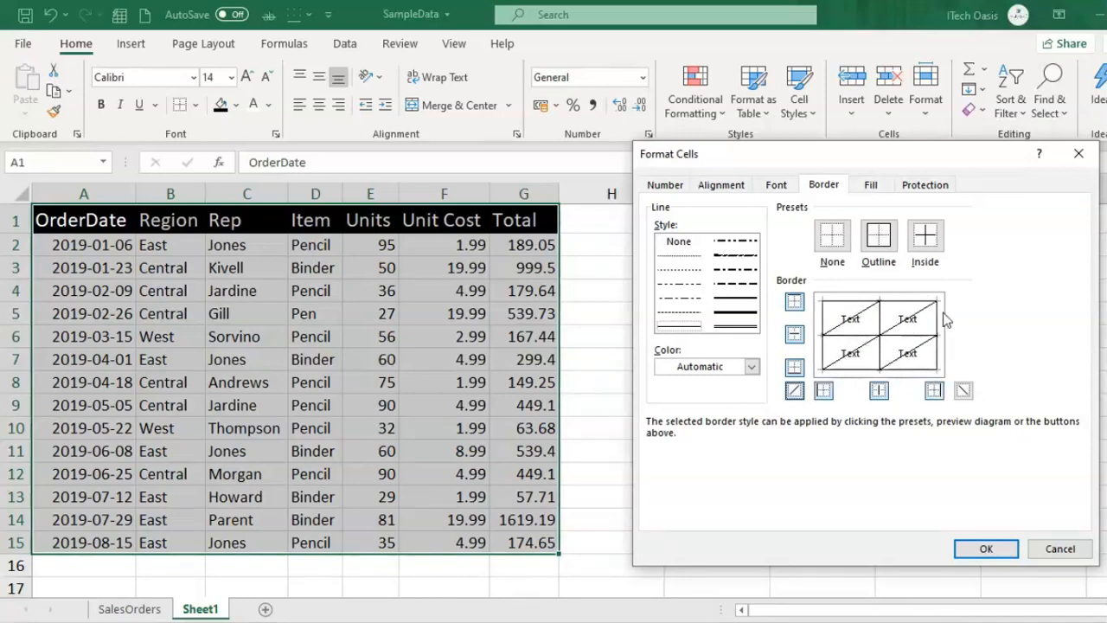
left_click(964, 391)
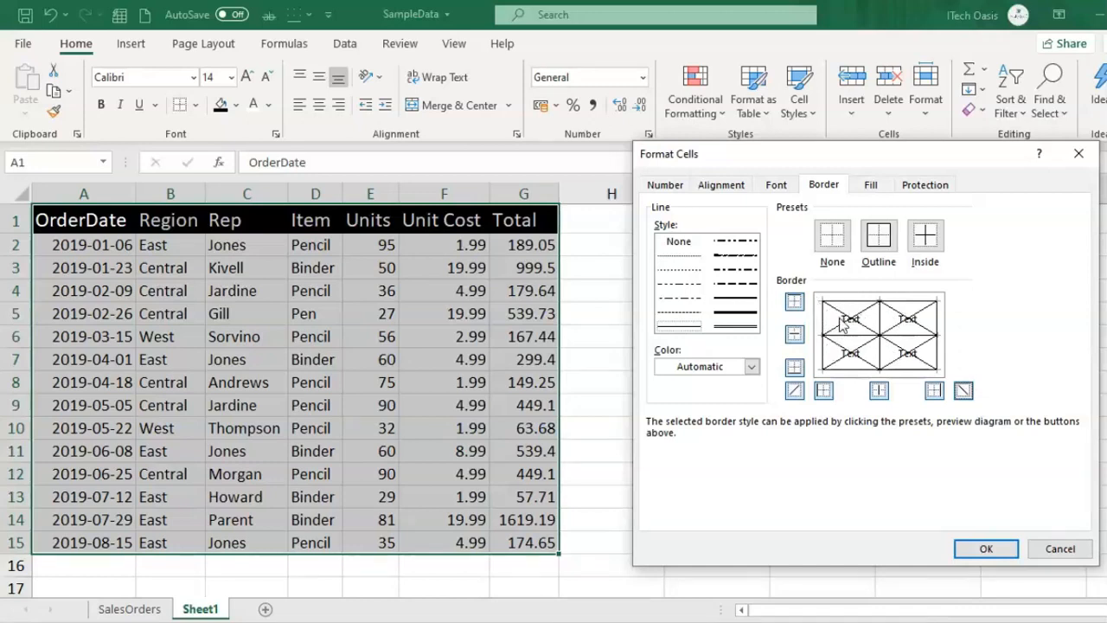
left_click(986, 548)
left_click(911, 411)
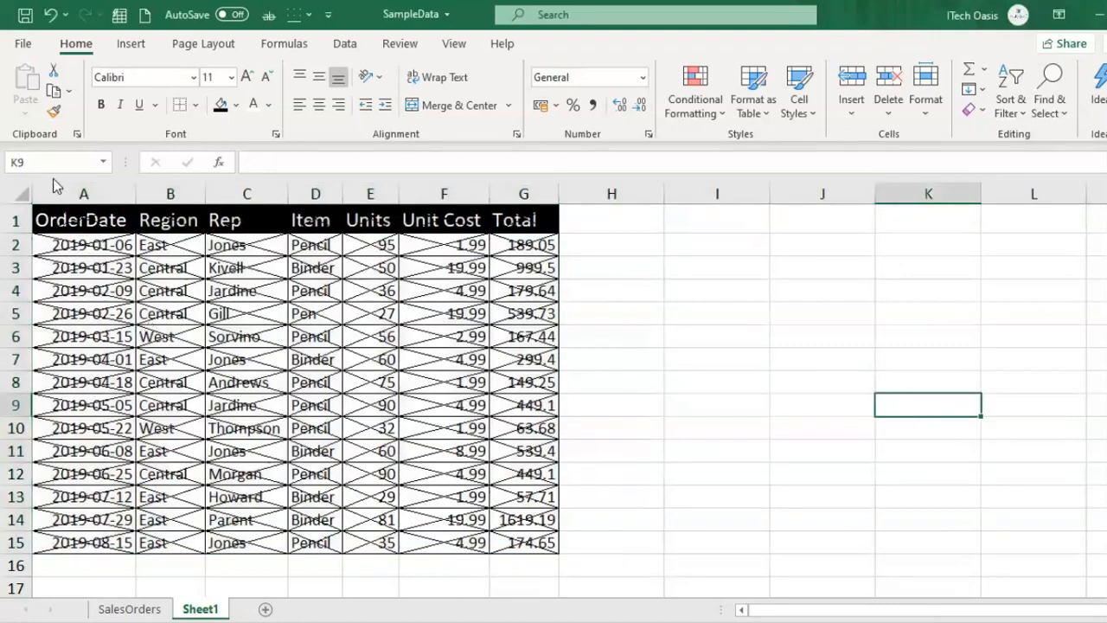
Clear every border, including the diagonals, from A1:G15 with the None preset in Format Cells
left_click_drag(529, 543, 29, 214)
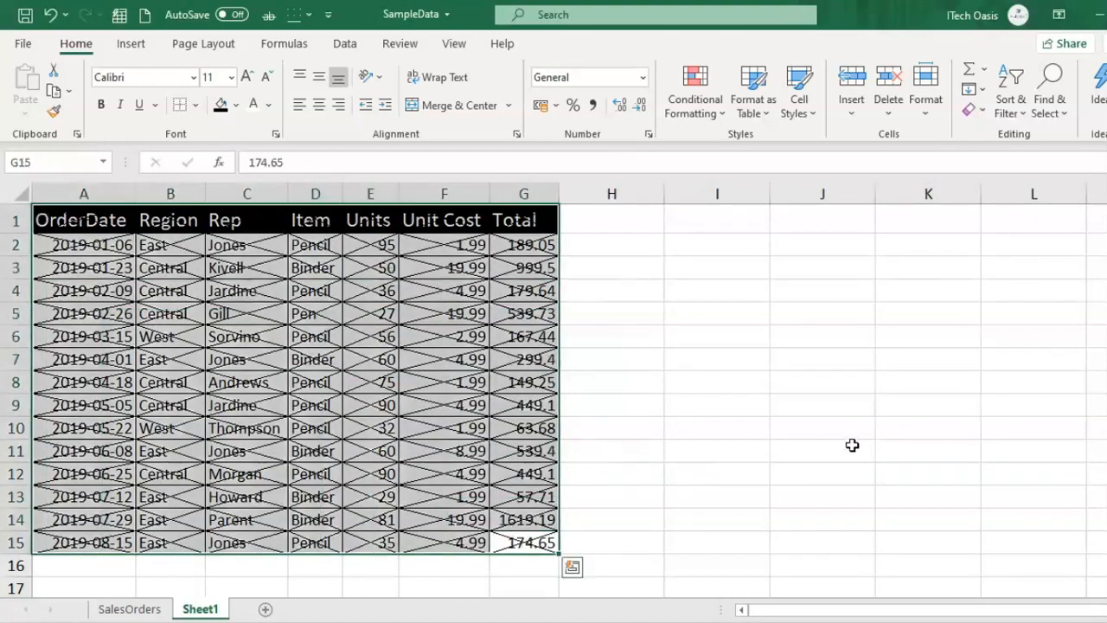
key("ctrl+1")
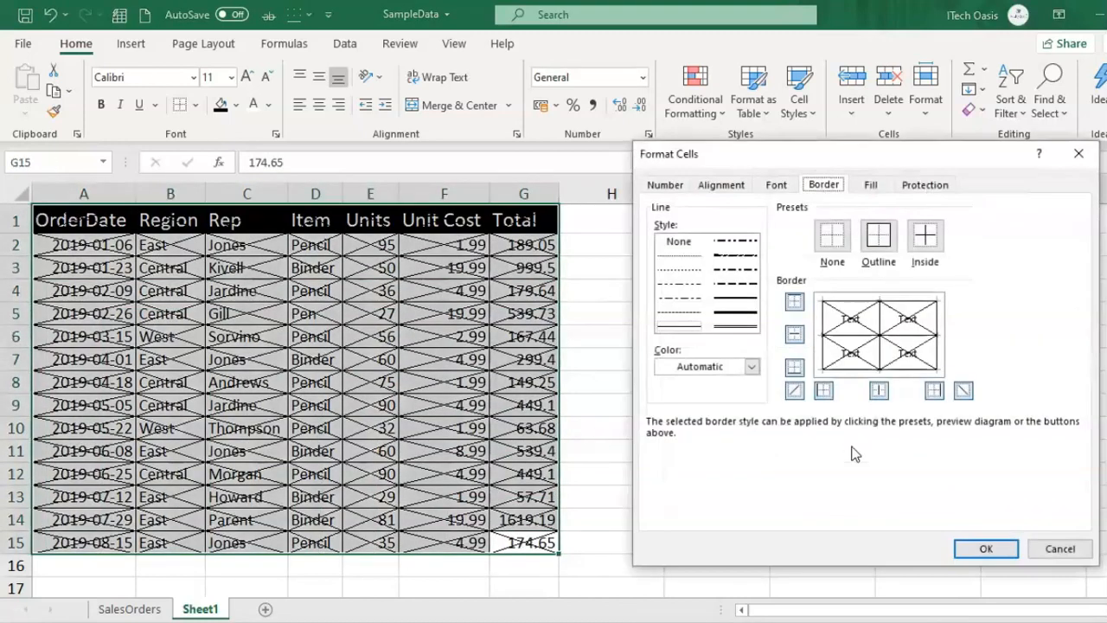
left_click(831, 238)
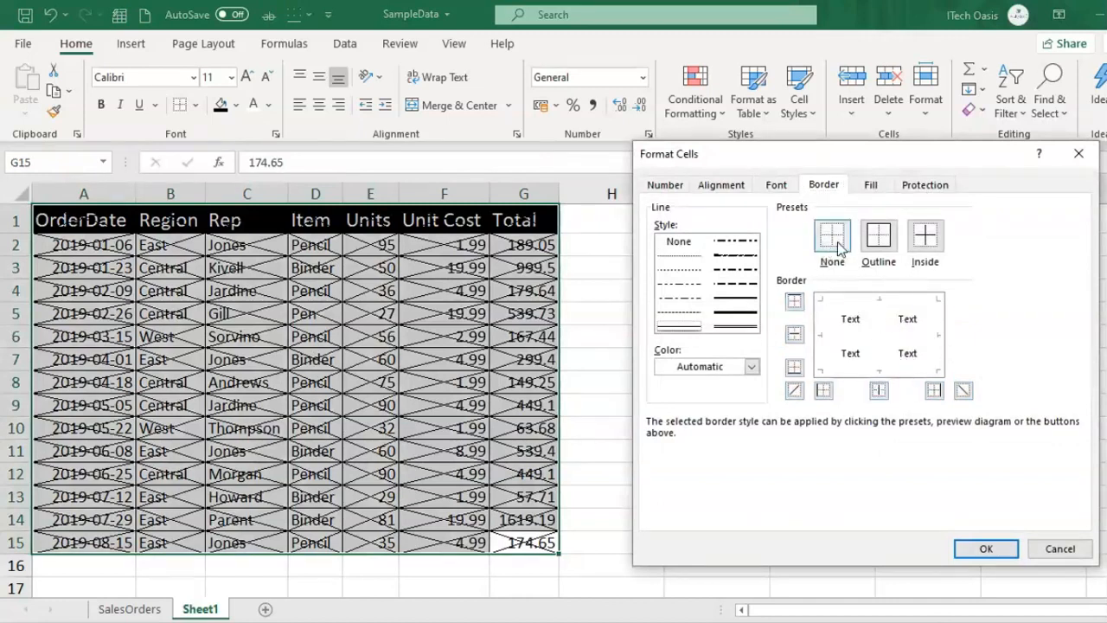
left_click(974, 552)
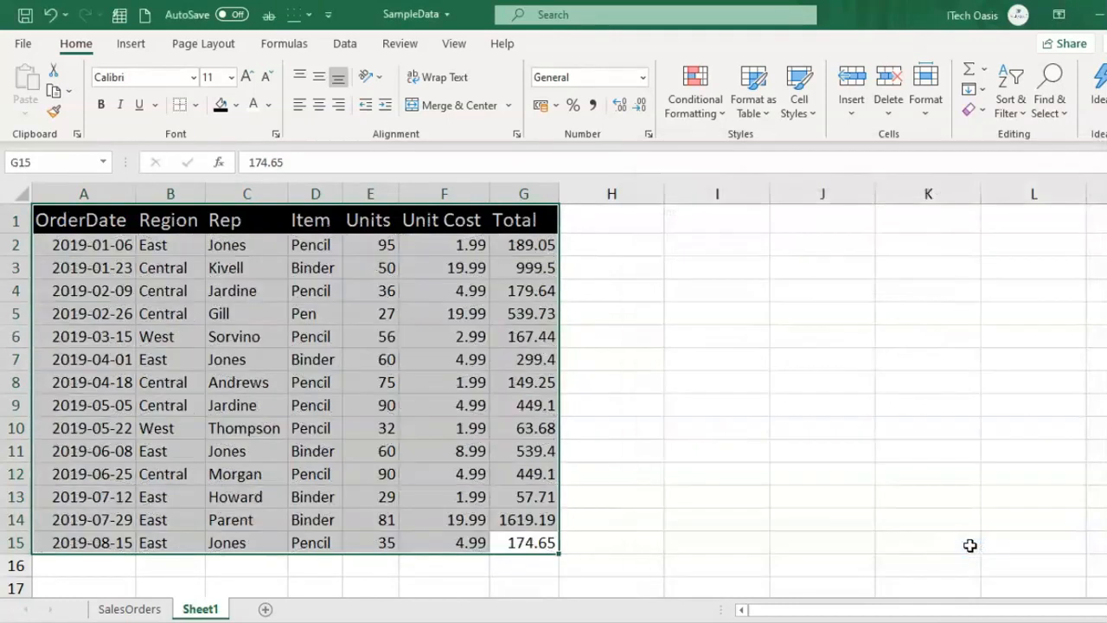
left_click(835, 420)
Apply Dark Blue outline and inside borders to the sales table A1:G15 in Format Cells
left_click_drag(86, 220, 522, 542)
key("ctrl+1")
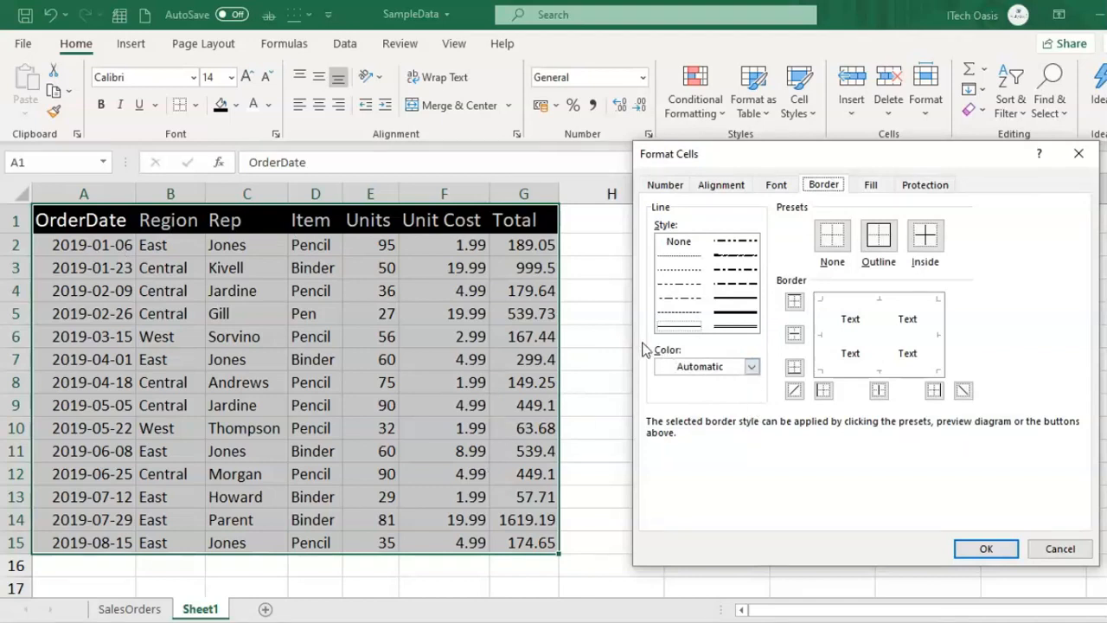
left_click(751, 367)
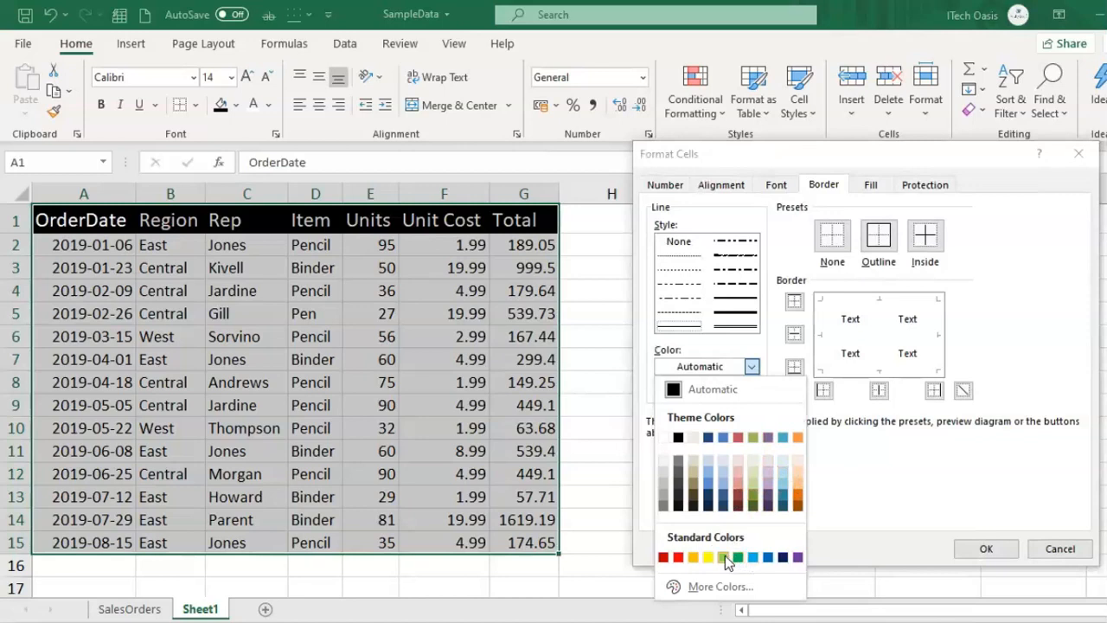
left_click(781, 558)
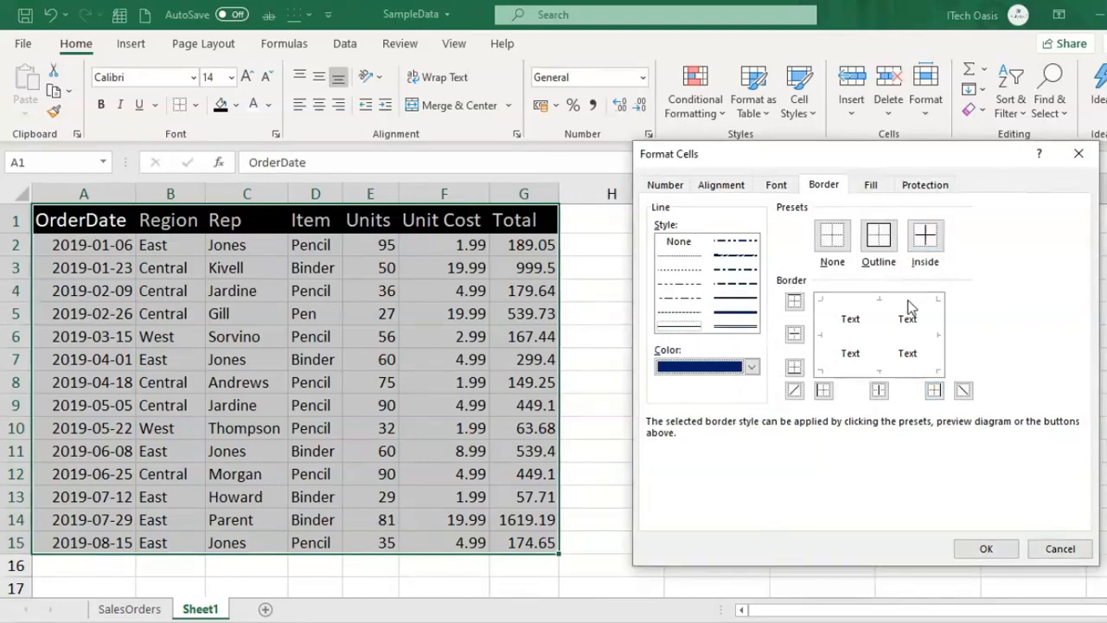
left_click(878, 247)
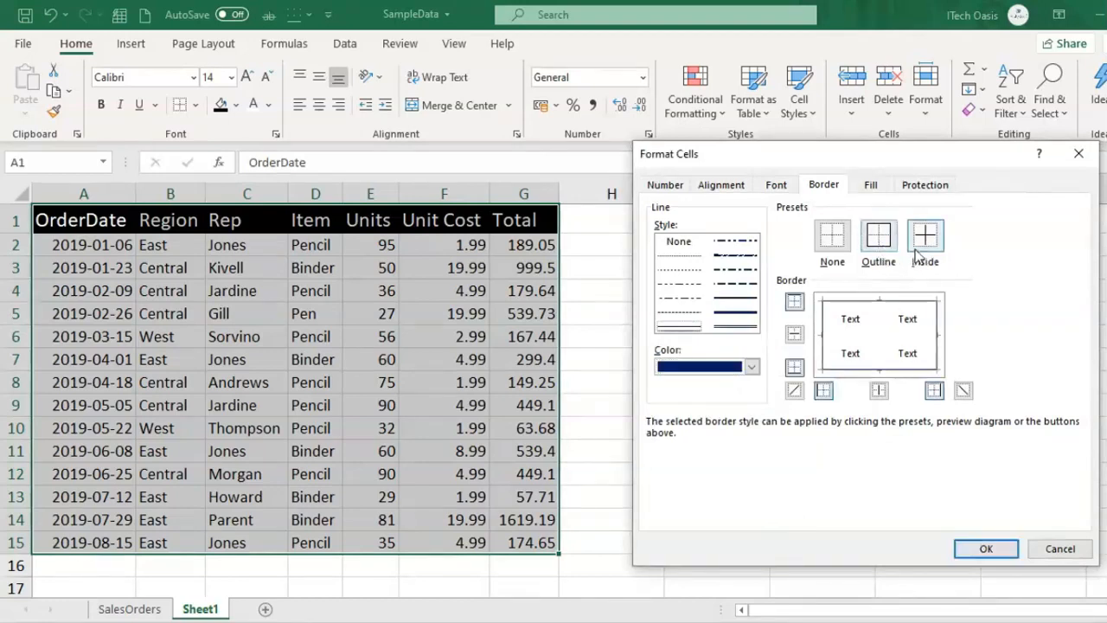
left_click(925, 245)
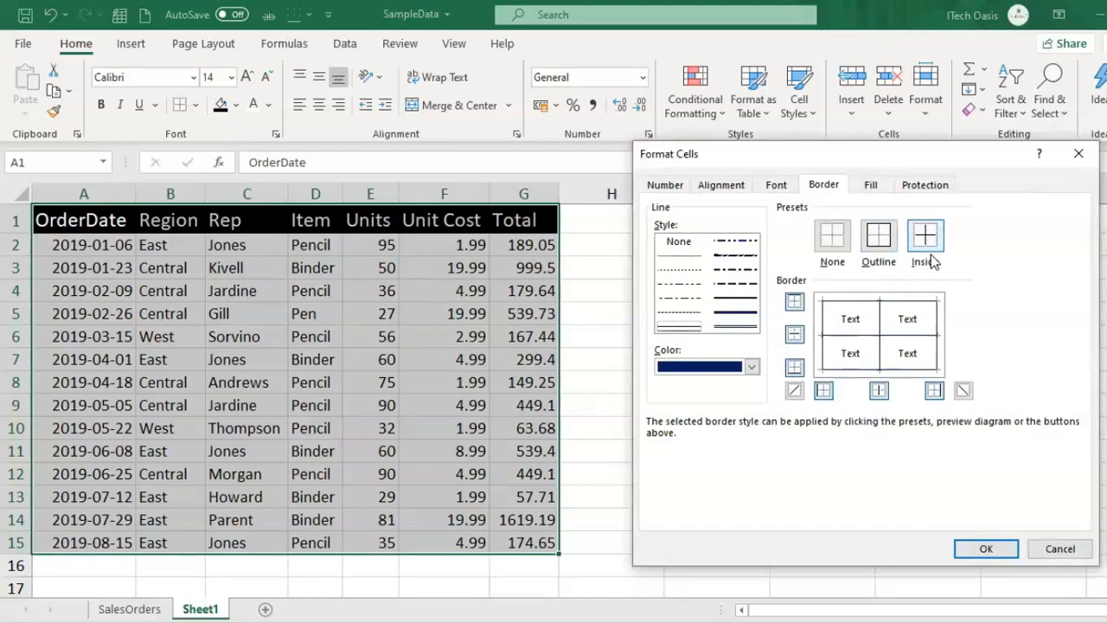
left_click(985, 548)
left_click(890, 402)
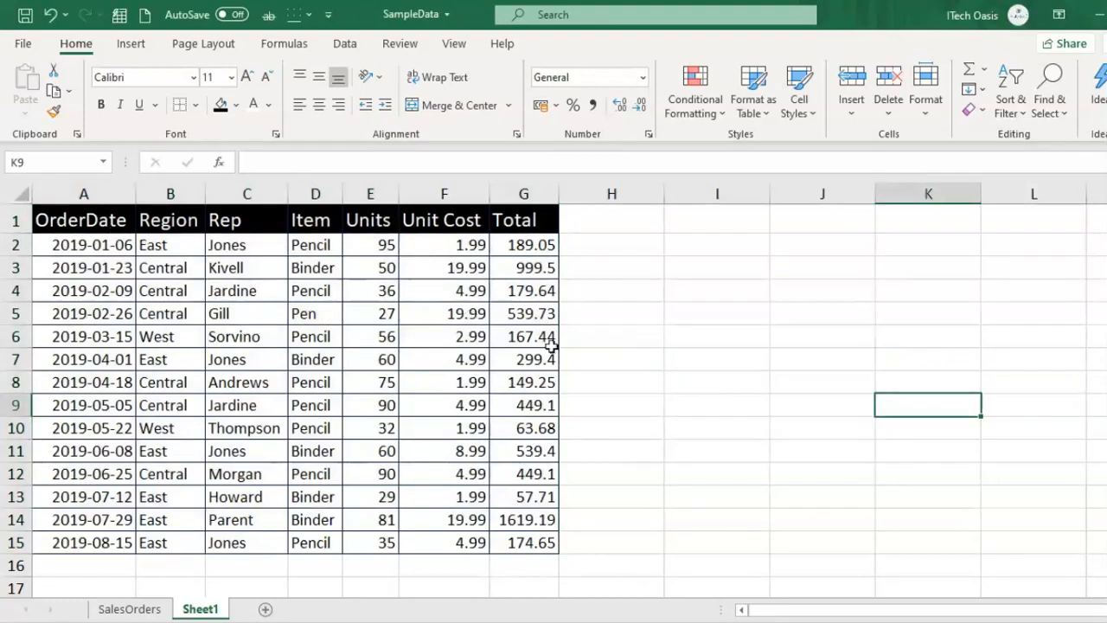
Replace the borders of A1:G15 with Red outline and inside borders in Format Cells
left_click_drag(84, 219, 524, 544)
key("ctrl+1")
left_click(709, 374)
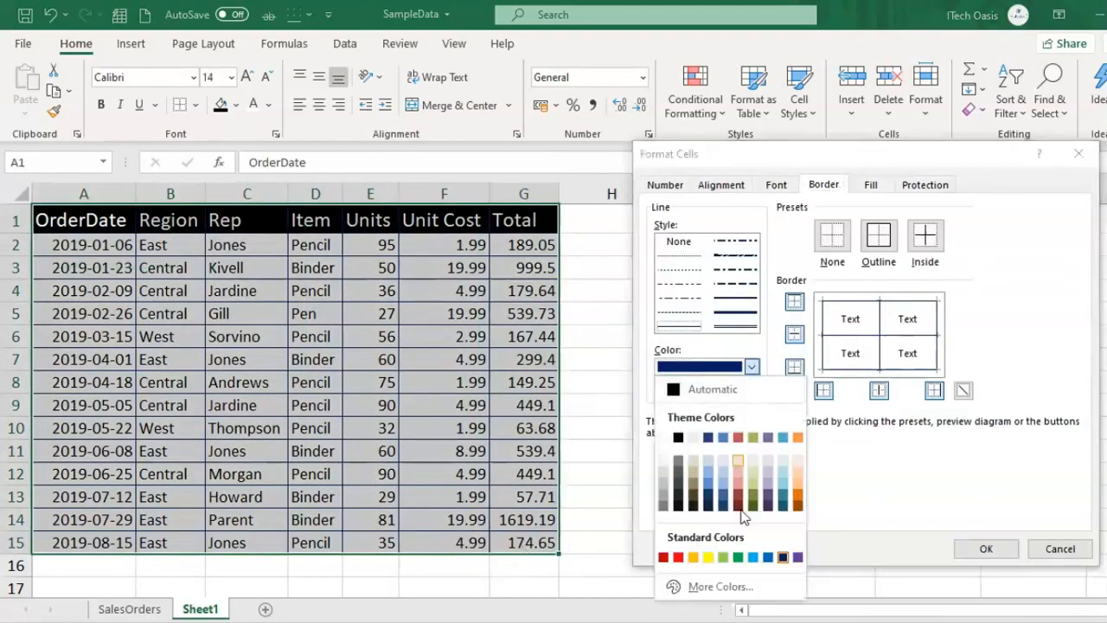
left_click(678, 557)
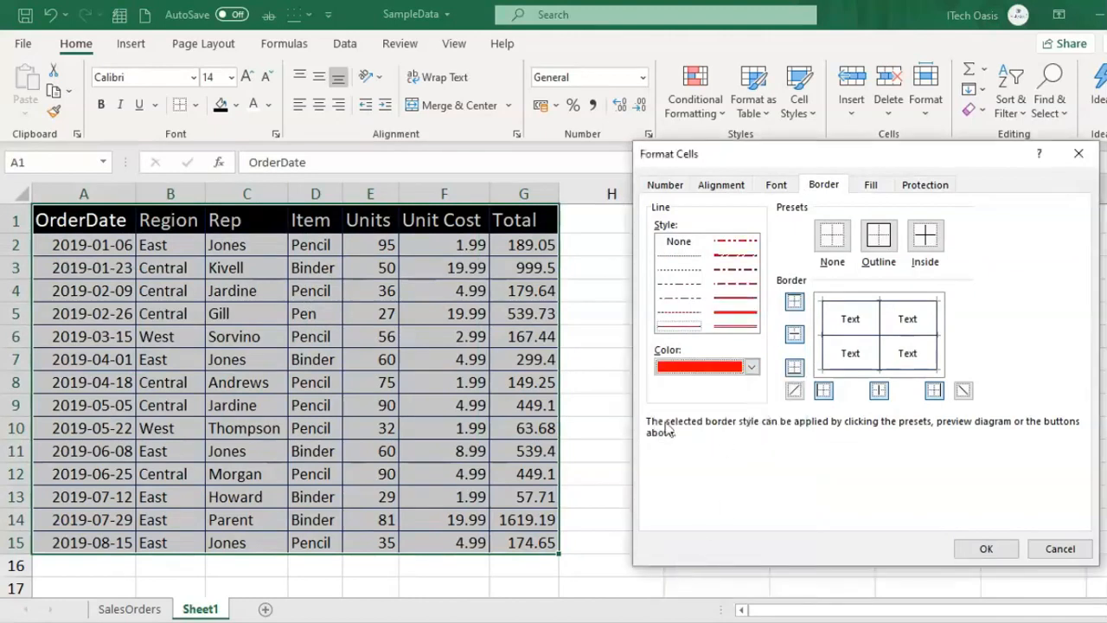
left_click(832, 235)
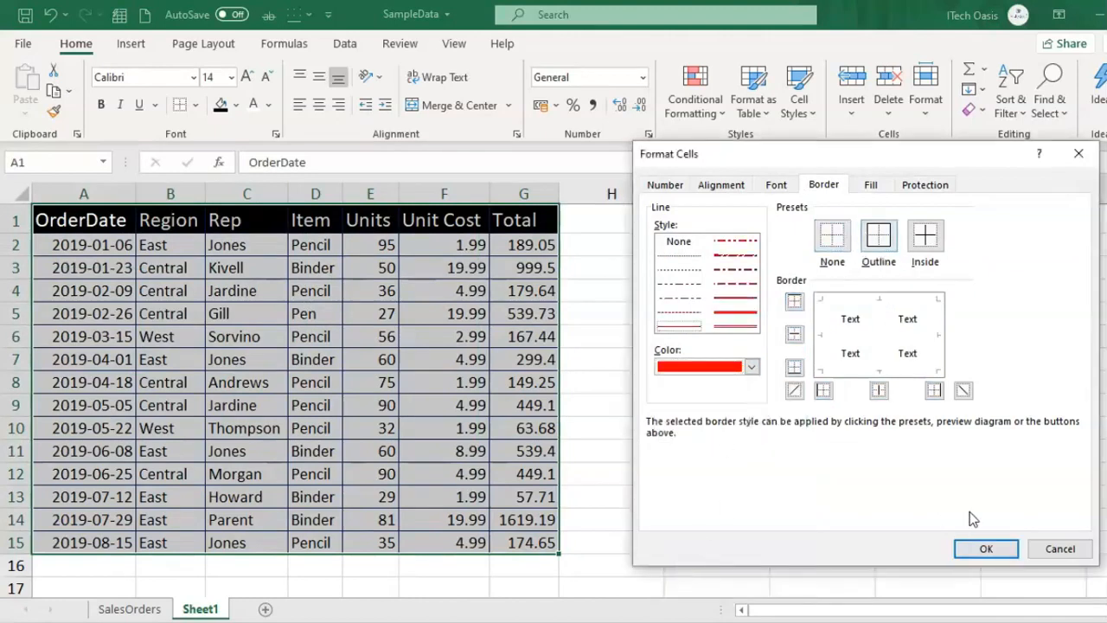
left_click(878, 236)
left_click(923, 239)
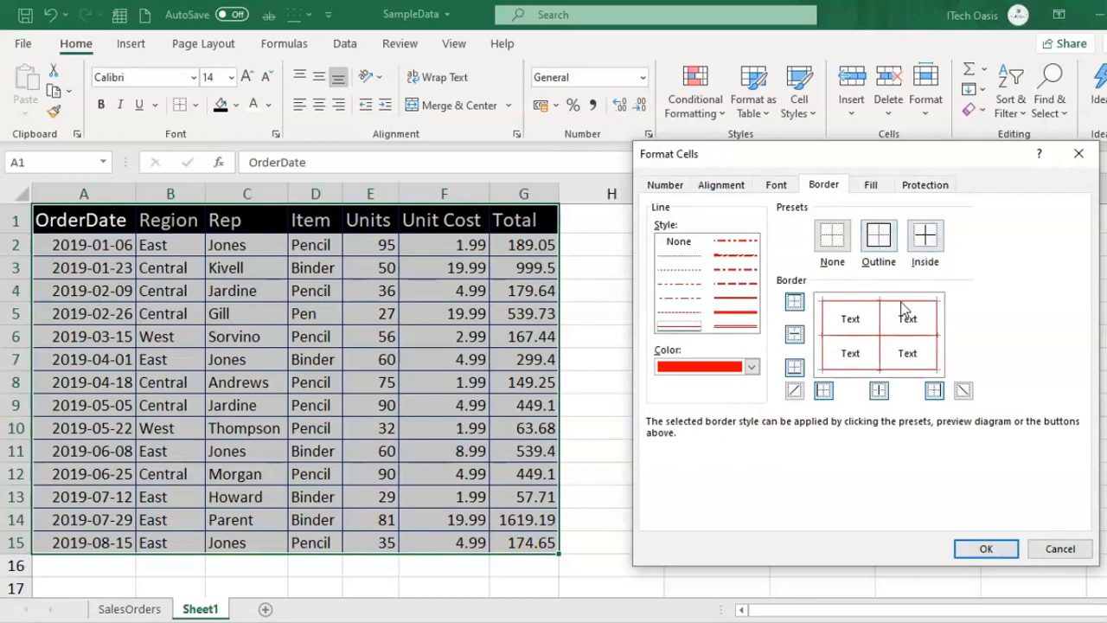
left_click(984, 549)
left_click(878, 317)
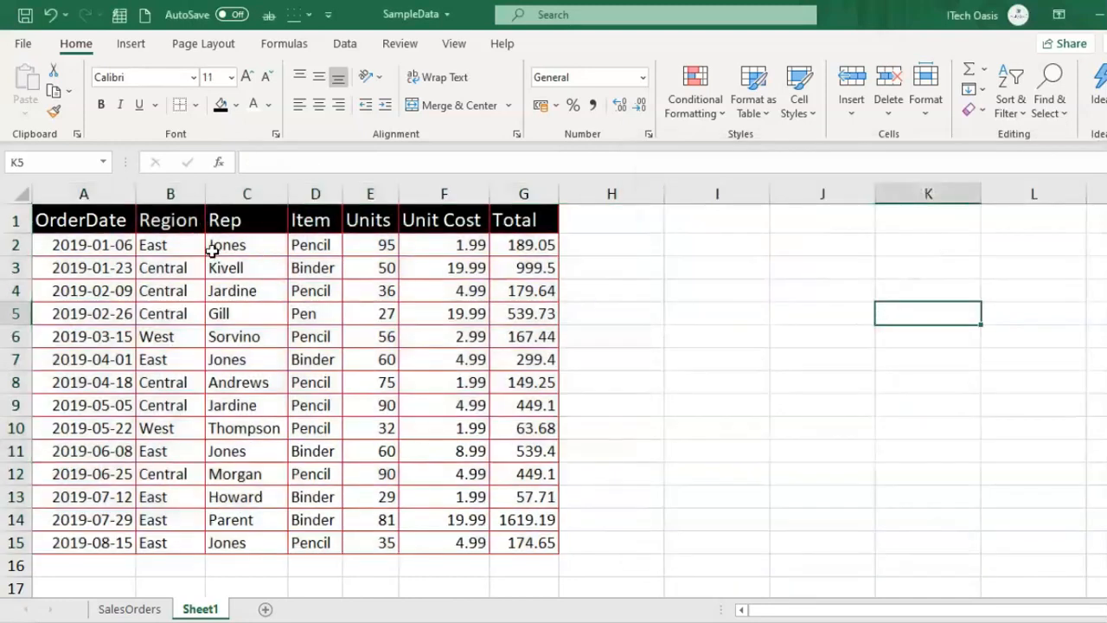
Reset the border color of A1:G15 to Automatic, reapplying thin solid outline and inside borders after clearing the red ones
left_click_drag(87, 221, 521, 543)
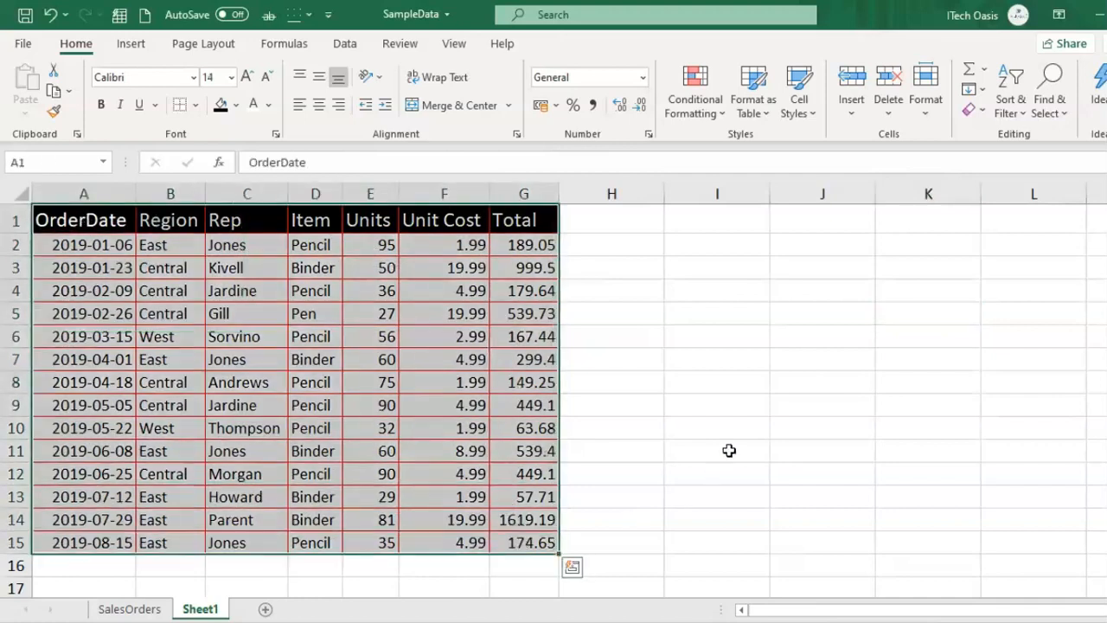
left_click(696, 445)
left_click_drag(82, 220, 527, 543)
key("ctrl+1")
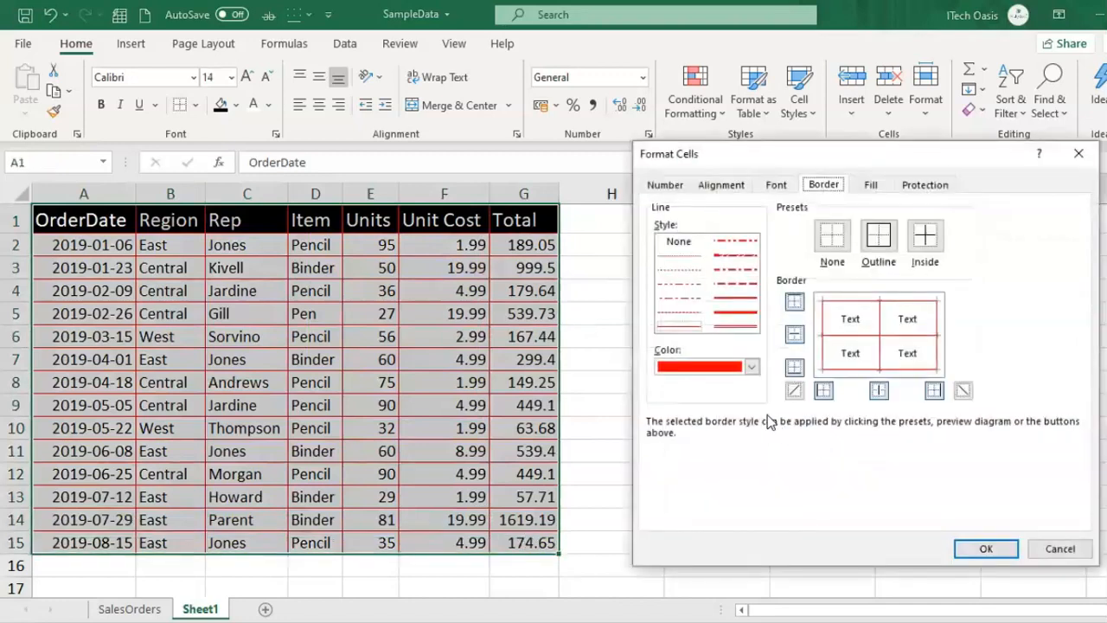
left_click(751, 366)
left_click(714, 390)
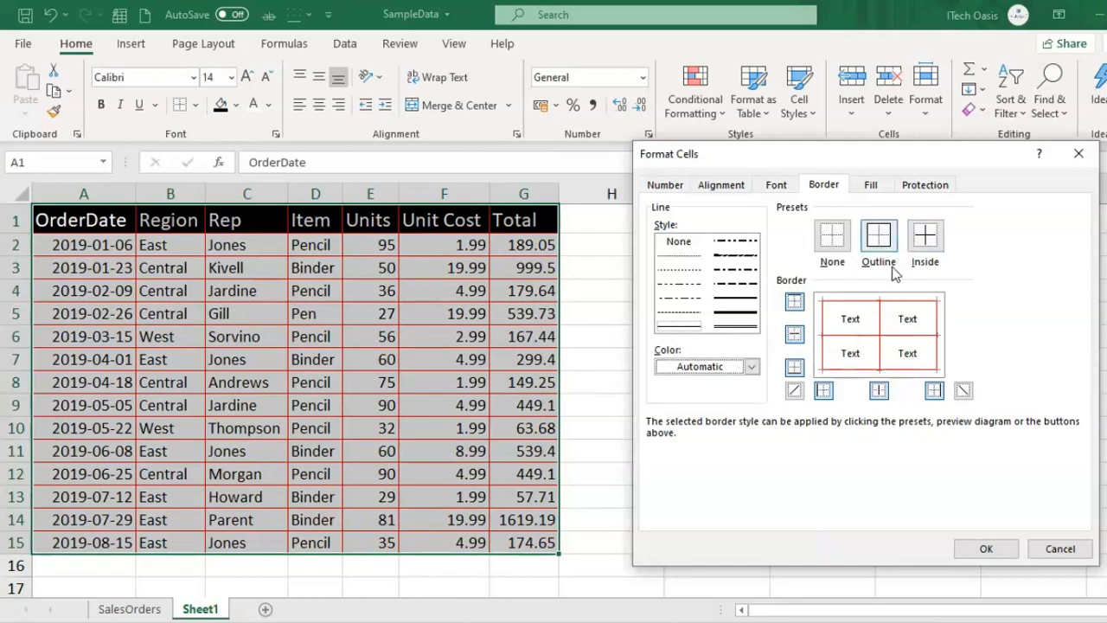
left_click(834, 238)
left_click(878, 236)
left_click(924, 236)
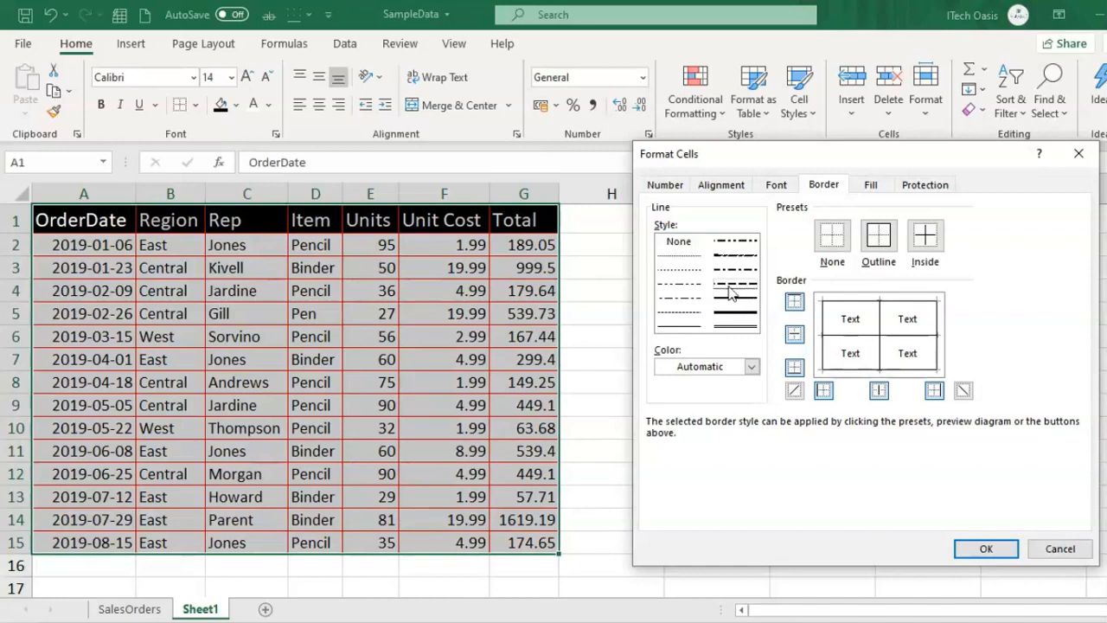
left_click(735, 311)
left_click(746, 278)
left_click(987, 551)
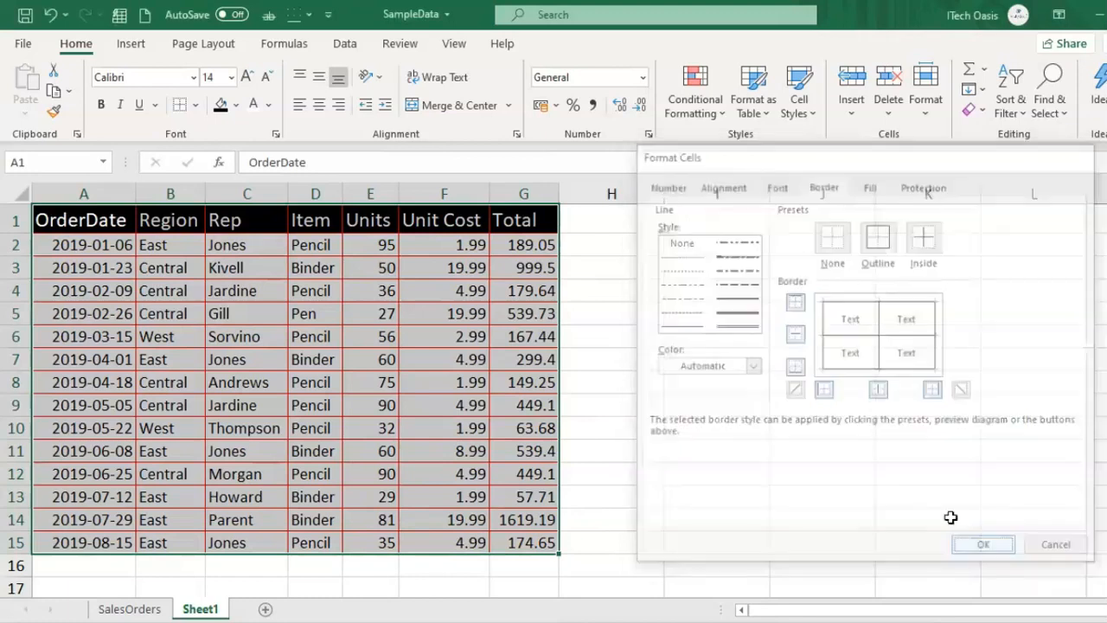
left_click(869, 351)
Replace the borders of A1:G15 with thick dashed outline and inside lines in the Automatic color
left_click_drag(91, 220, 519, 543)
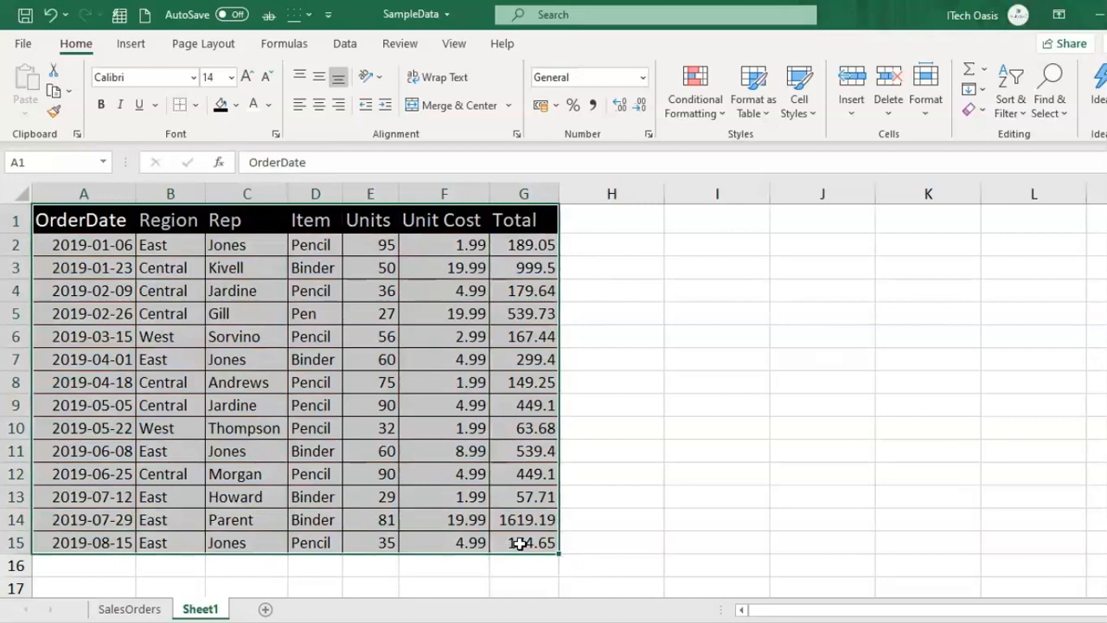
key("ctrl+1")
left_click(734, 284)
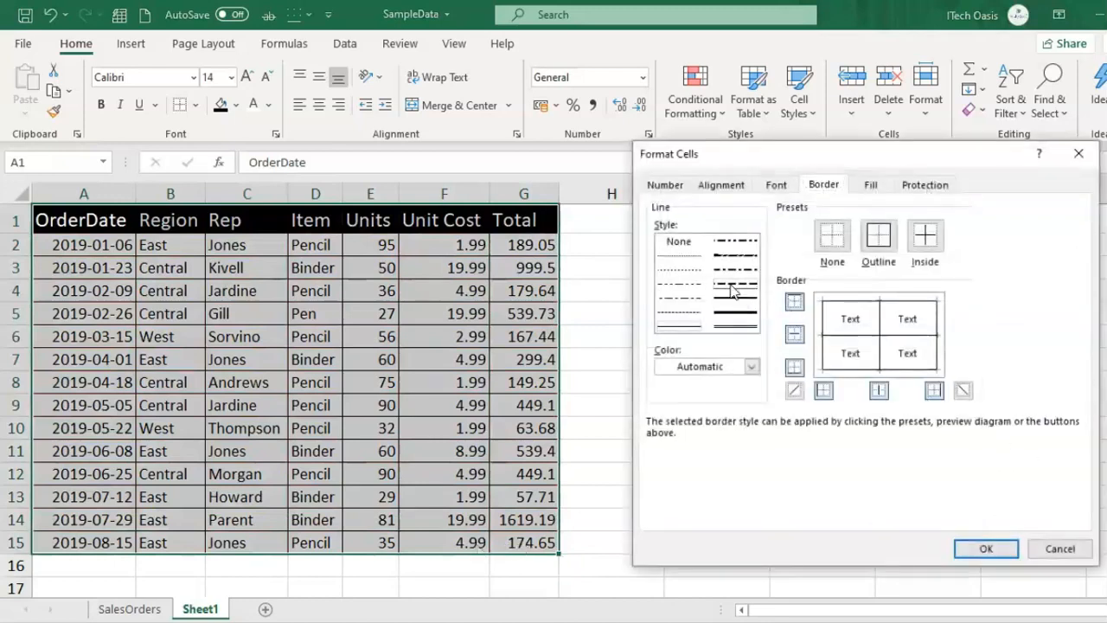
left_click(729, 272)
left_click(732, 300)
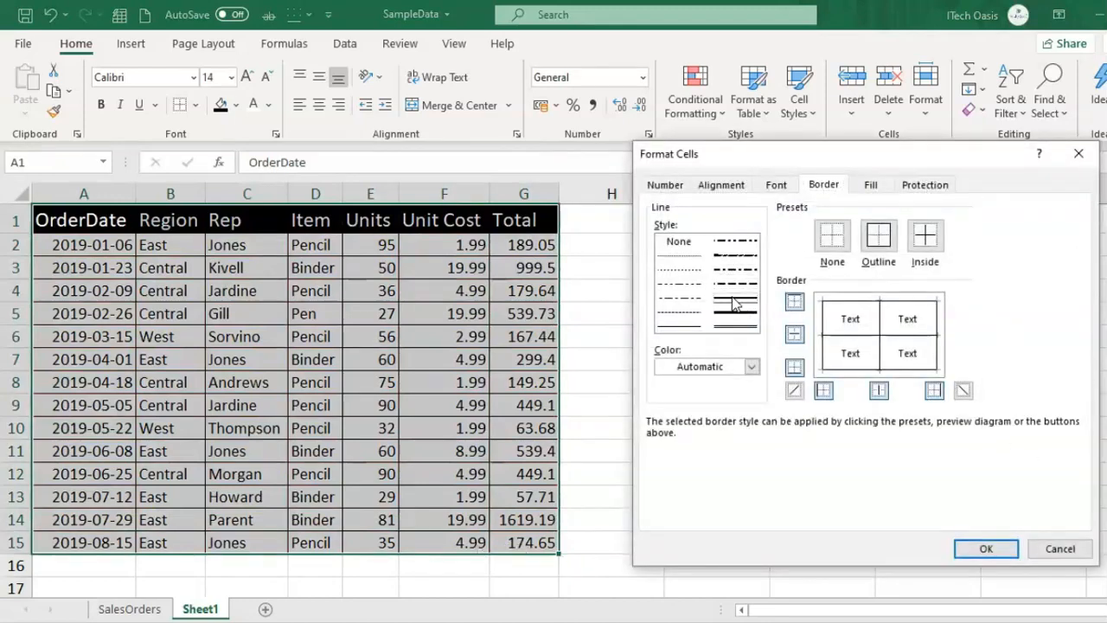
left_click(734, 273)
left_click(738, 285)
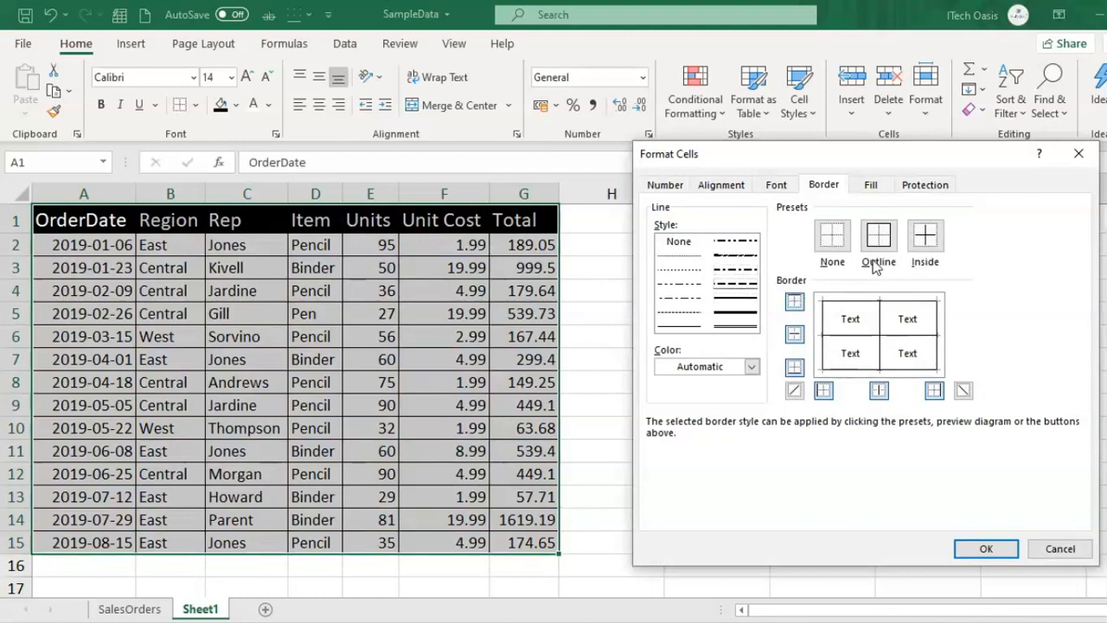
left_click(832, 236)
left_click(877, 240)
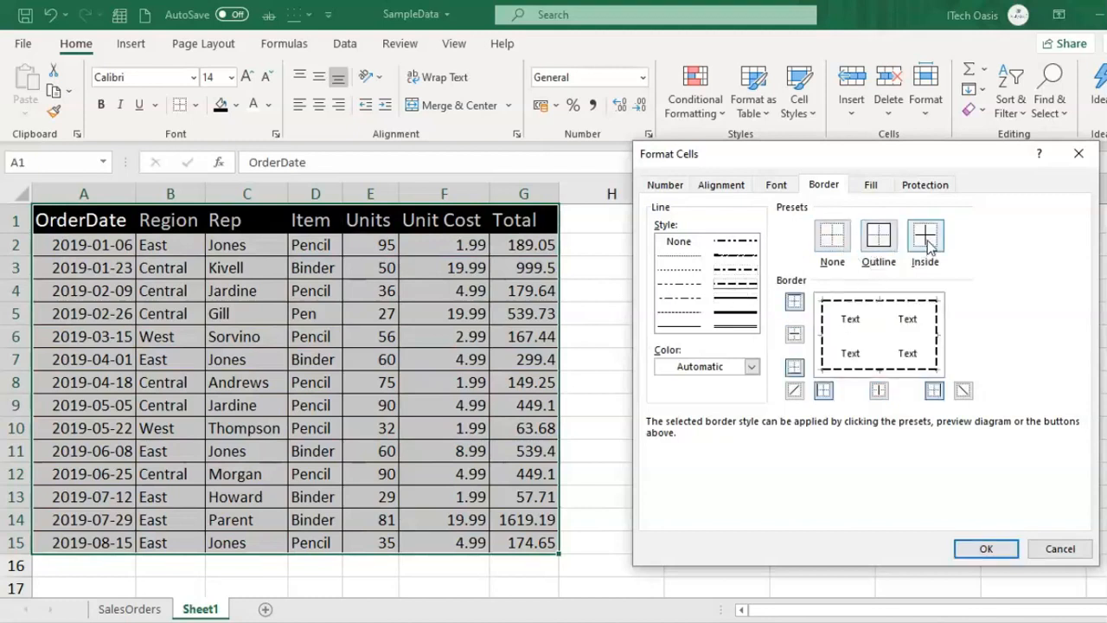
left_click(926, 240)
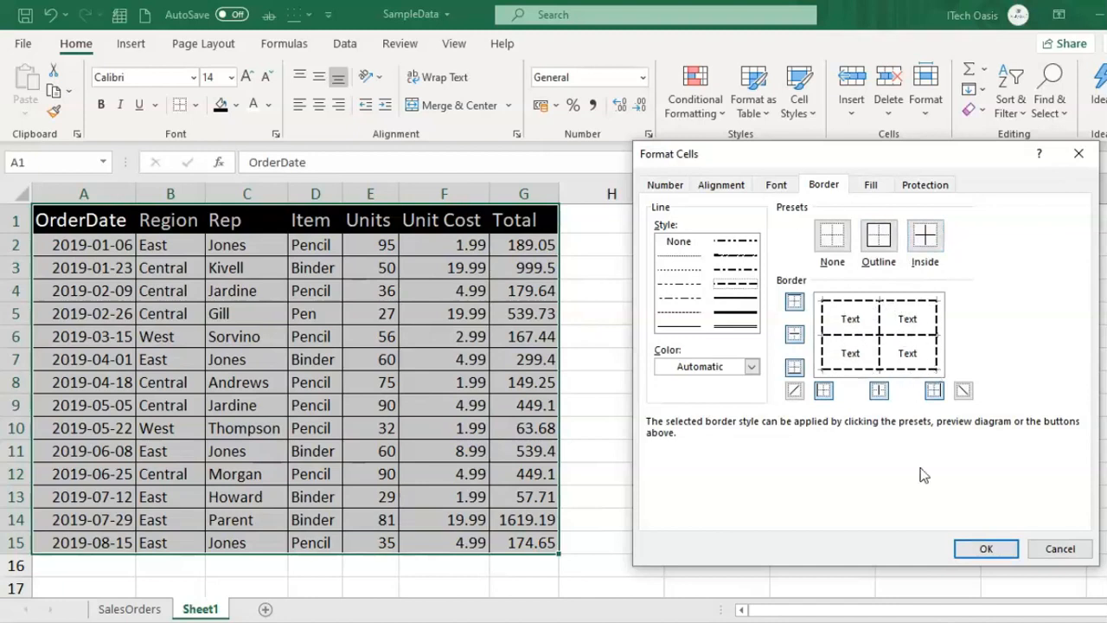
left_click(984, 548)
left_click(885, 390)
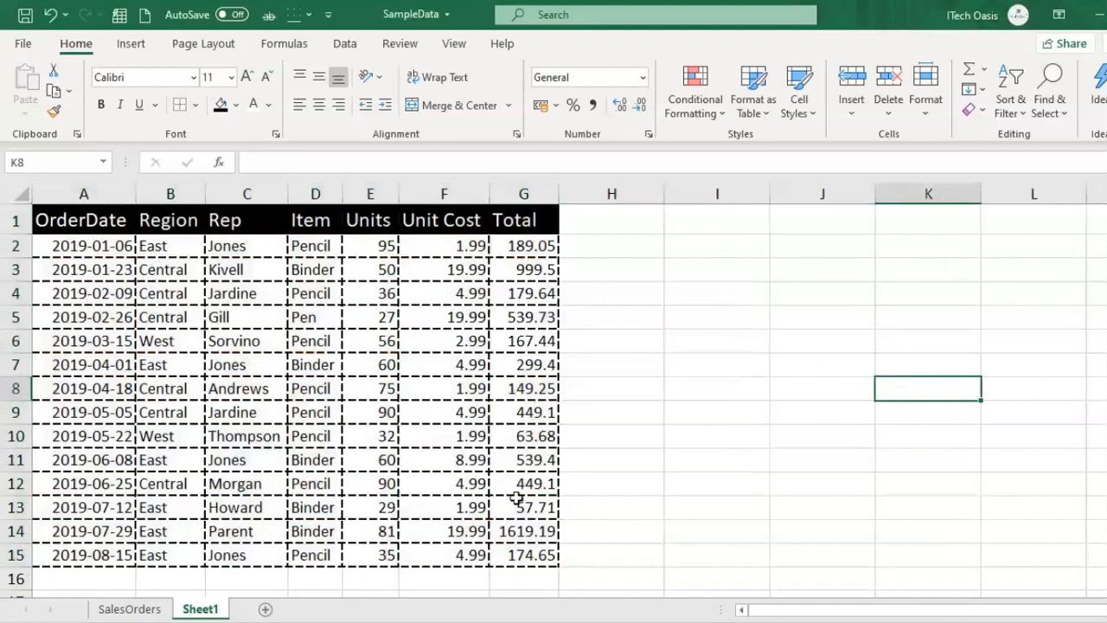
Clear all dashed borders from A1:G15 with the None preset in Format Cells
left_click_drag(80, 219, 528, 554)
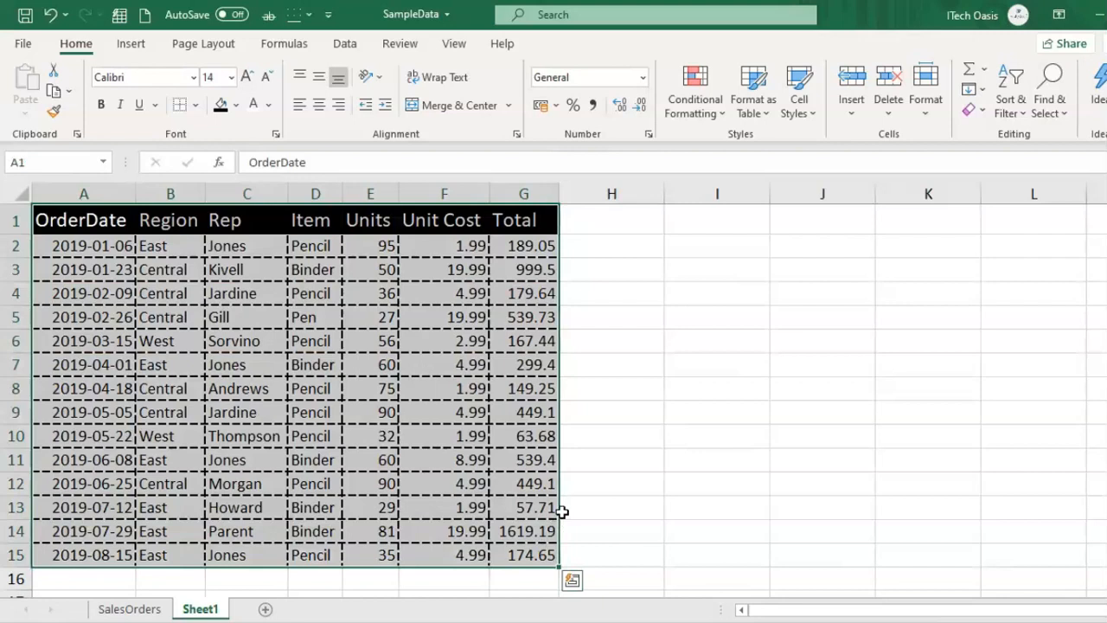
key("ctrl+1")
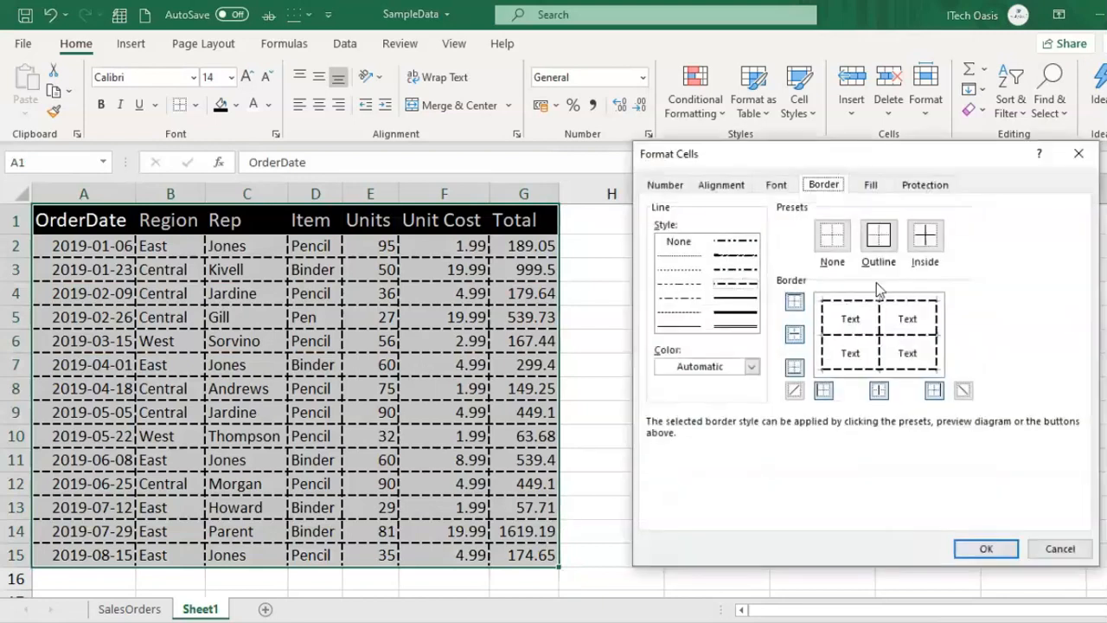
left_click(830, 241)
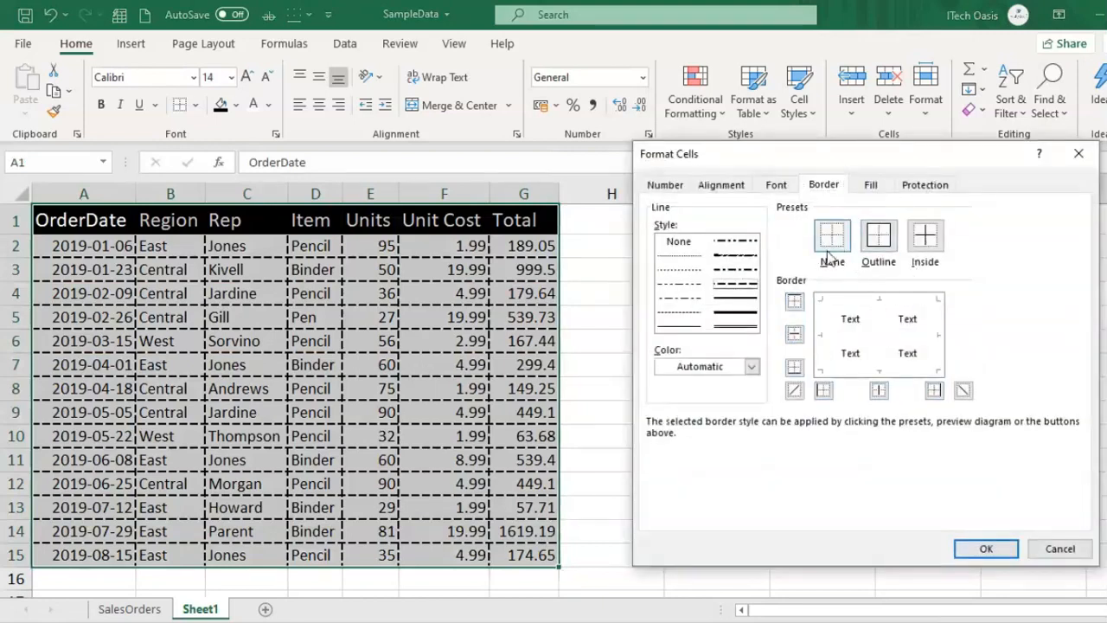
left_click(985, 549)
left_click(861, 403)
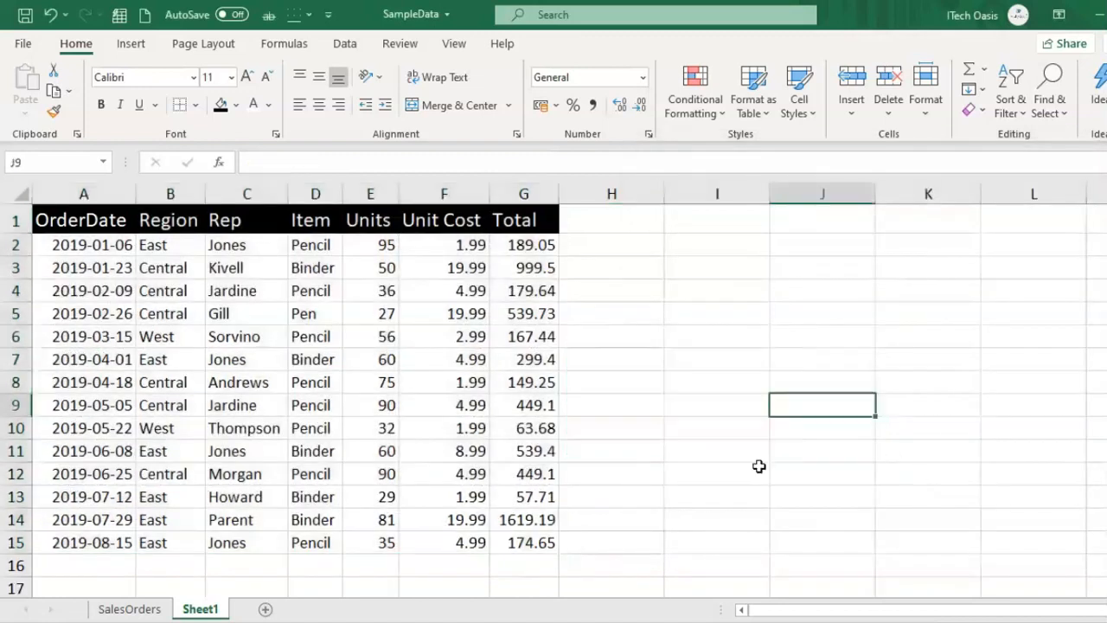
left_click(91, 214)
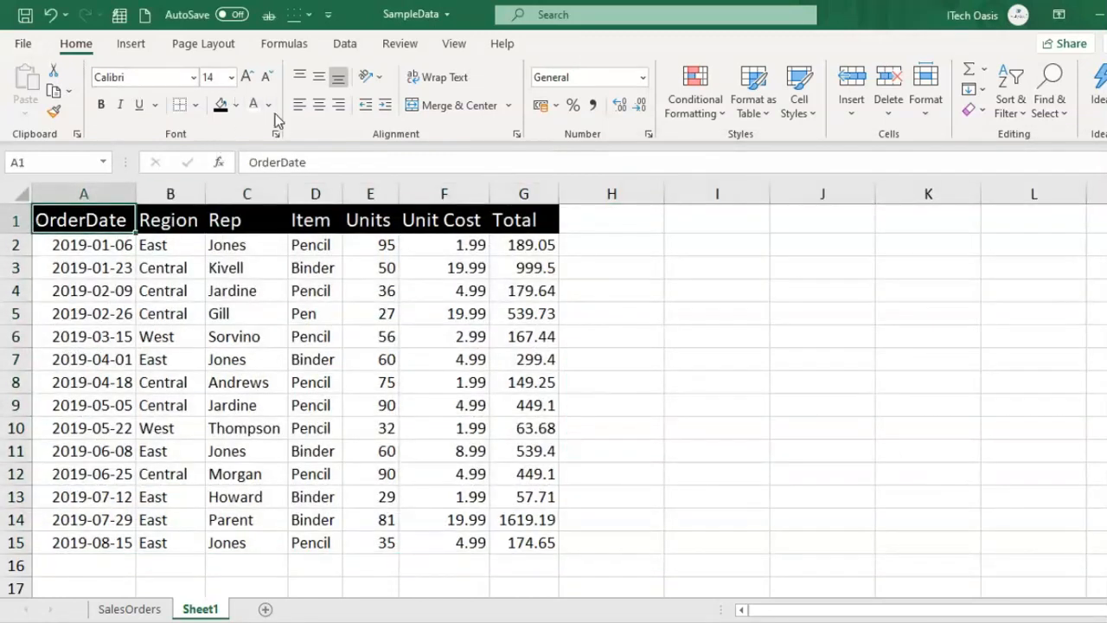
left_click(529, 383)
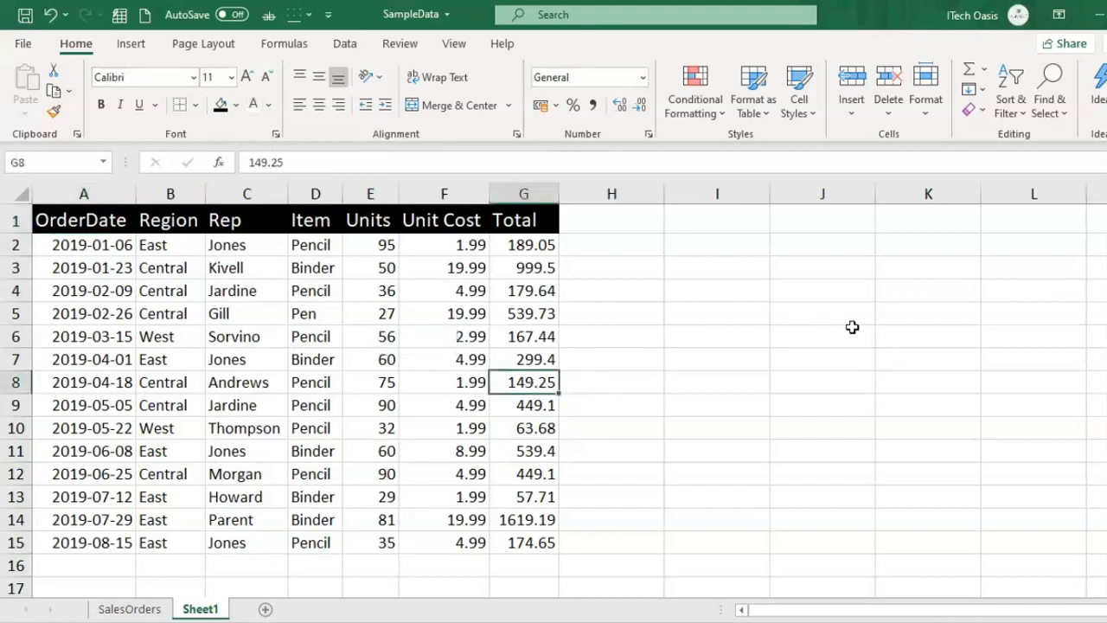
Enter "Text" in the empty cell J4
left_click(849, 330)
key("Up")
key("Up")
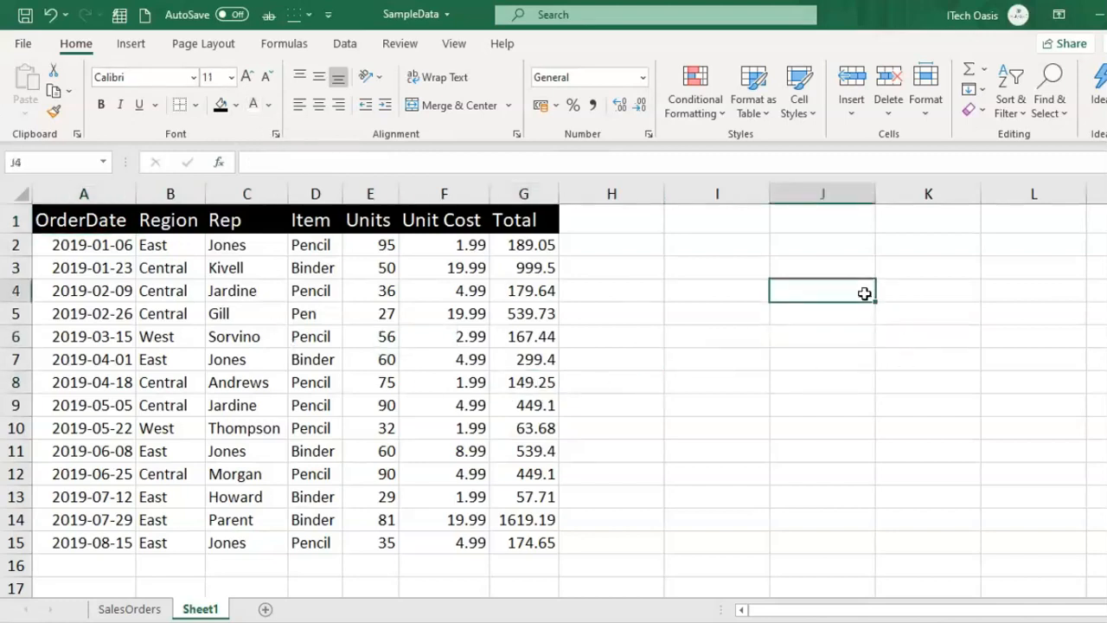
type("Text")
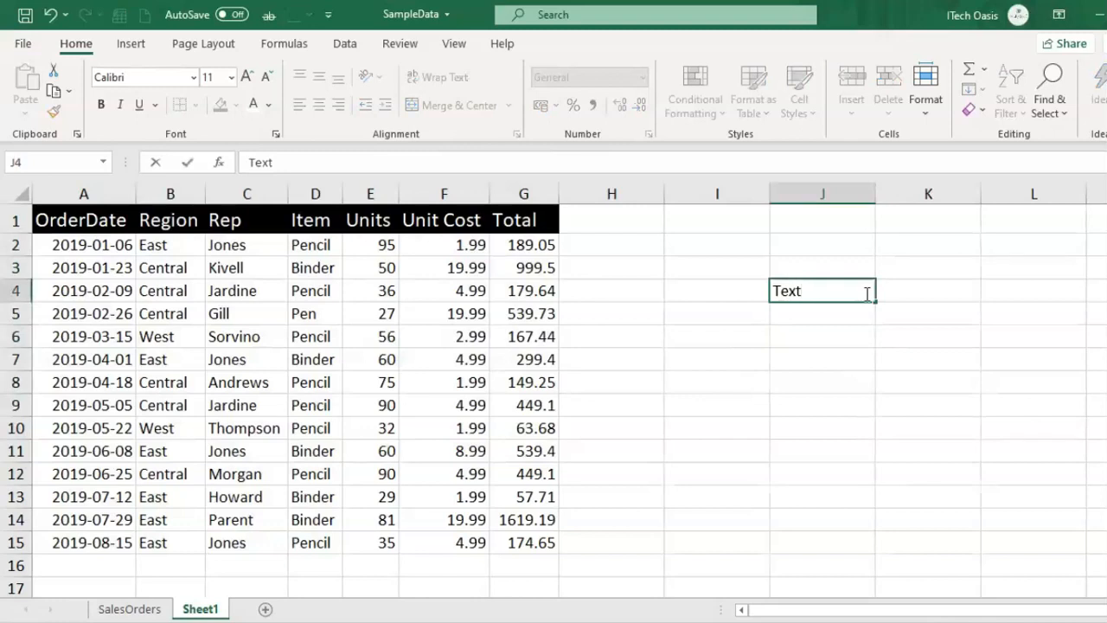
key("Return")
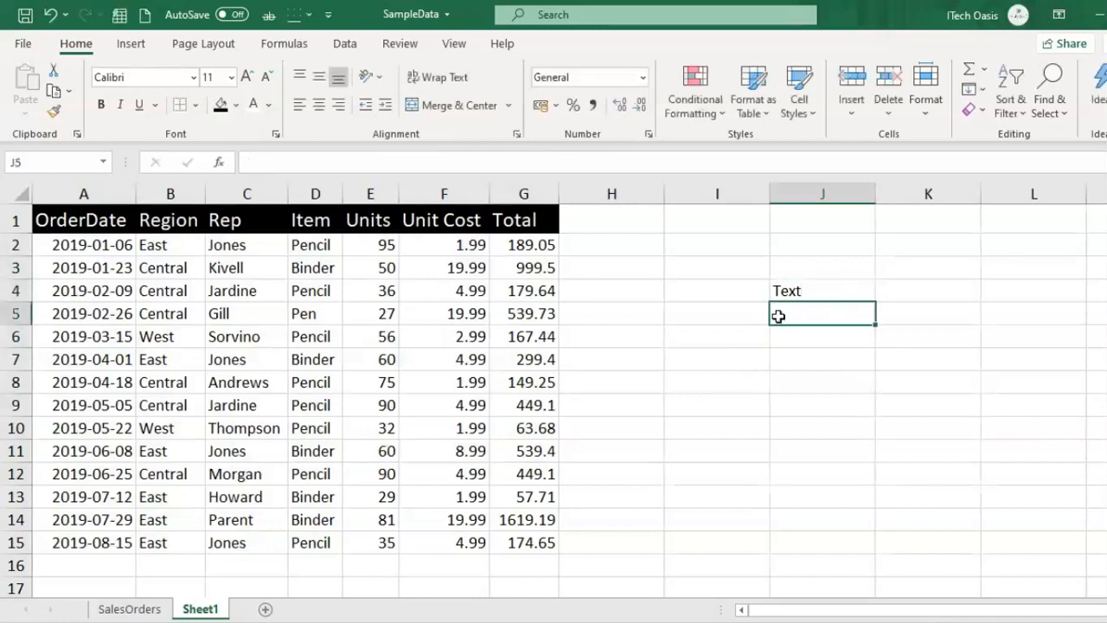
Merge and center the range J4:K8 containing "Text"
left_click(830, 292)
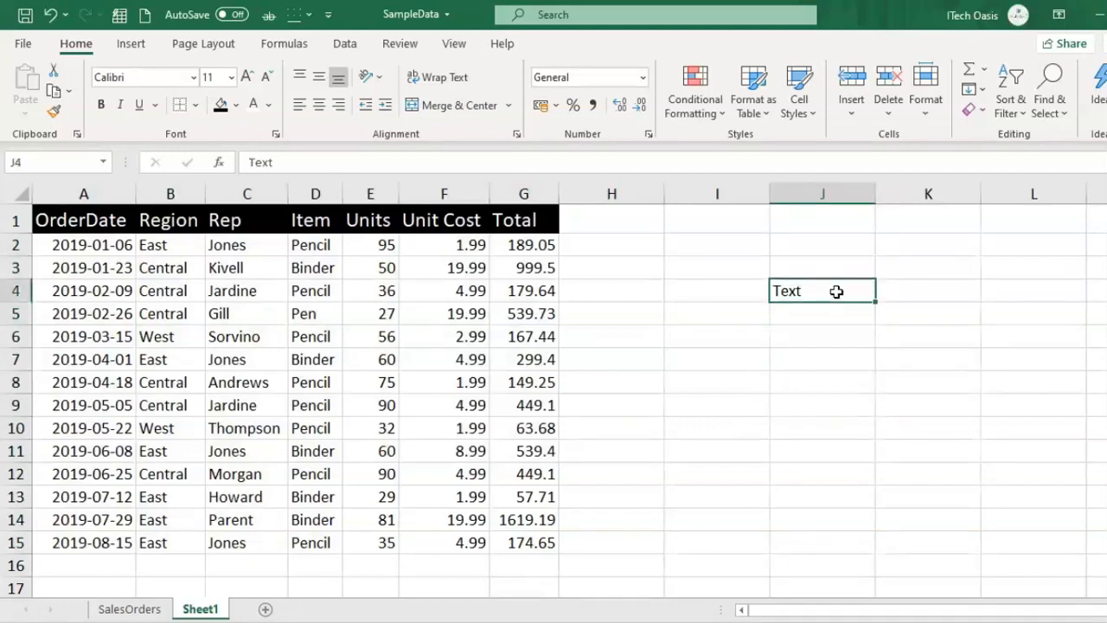
left_click_drag(838, 292, 918, 390)
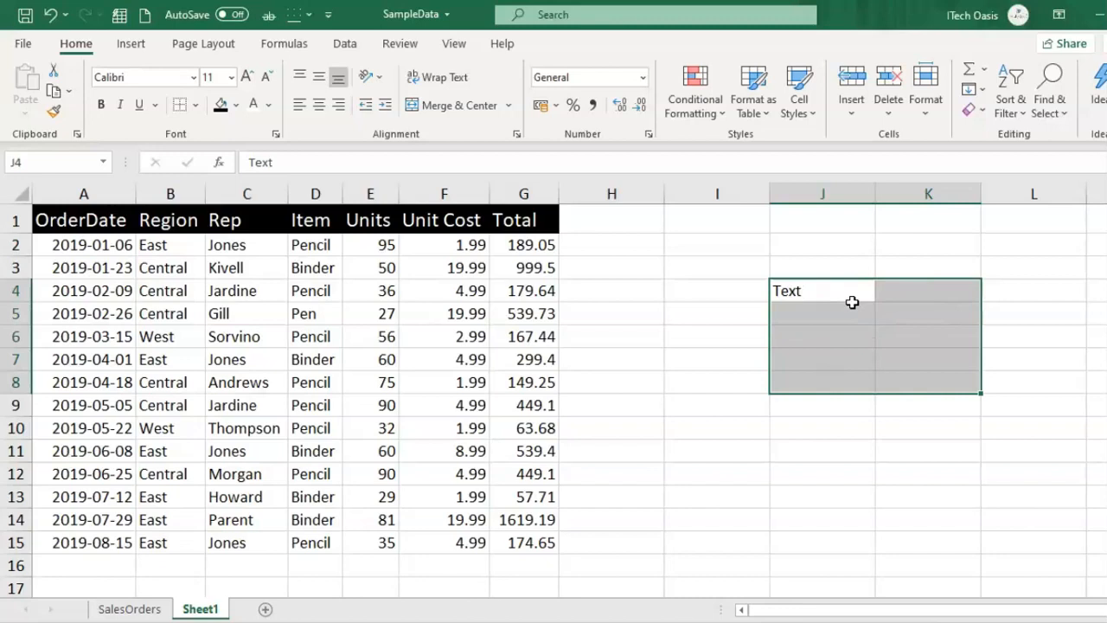
left_click(447, 106)
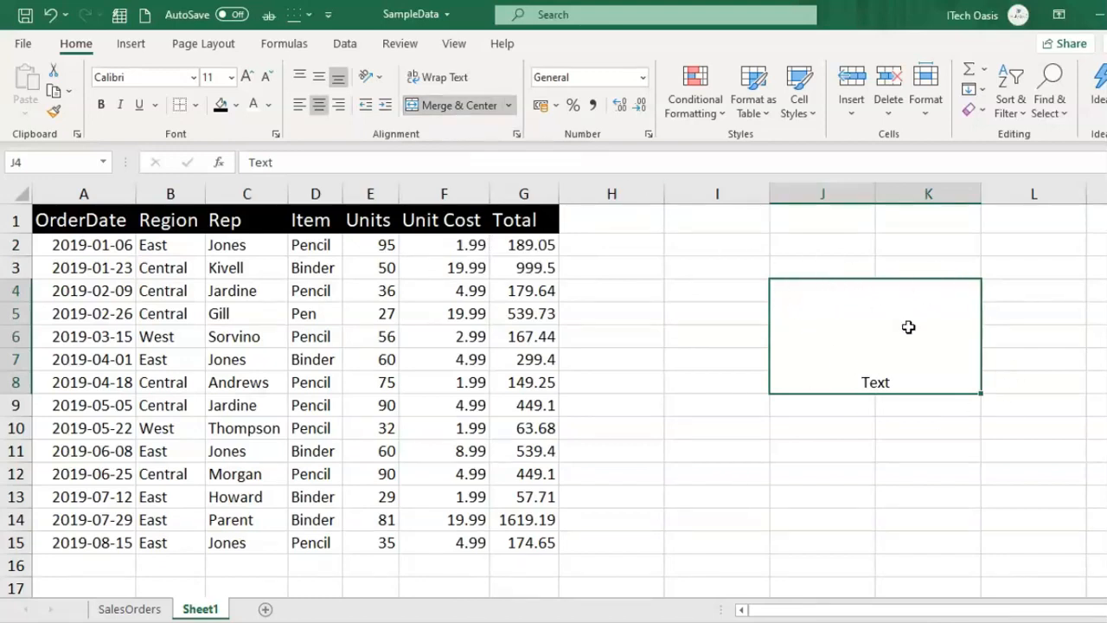
Align the text in the merged cell J4:K8 to the top and left of the cell
left_click(1013, 463)
left_click(928, 321)
left_click(926, 459)
left_click(866, 323)
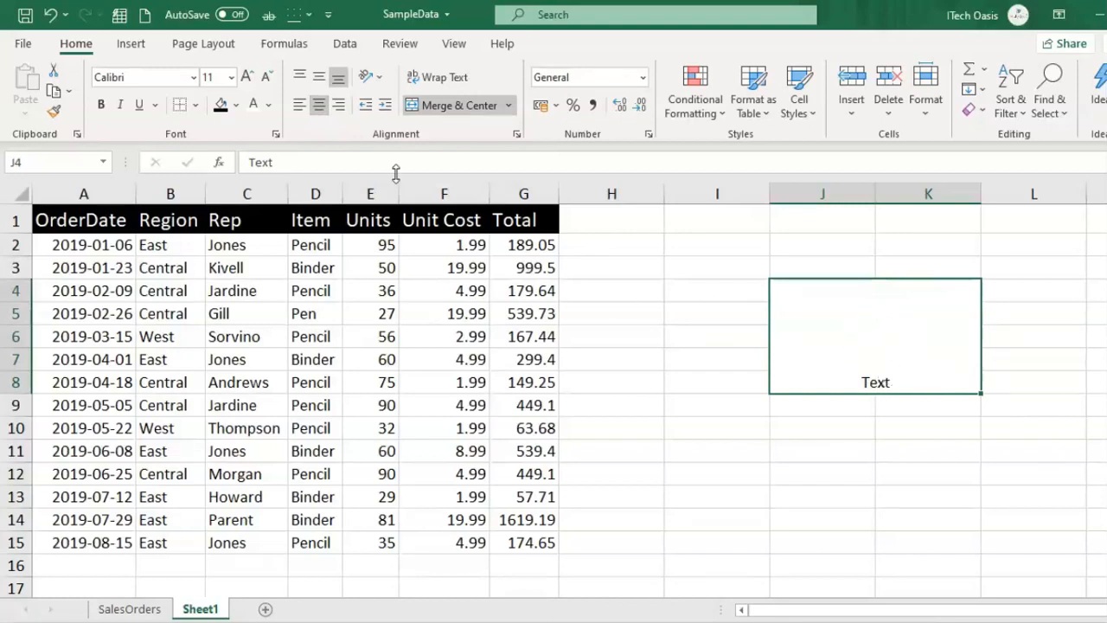
left_click(300, 78)
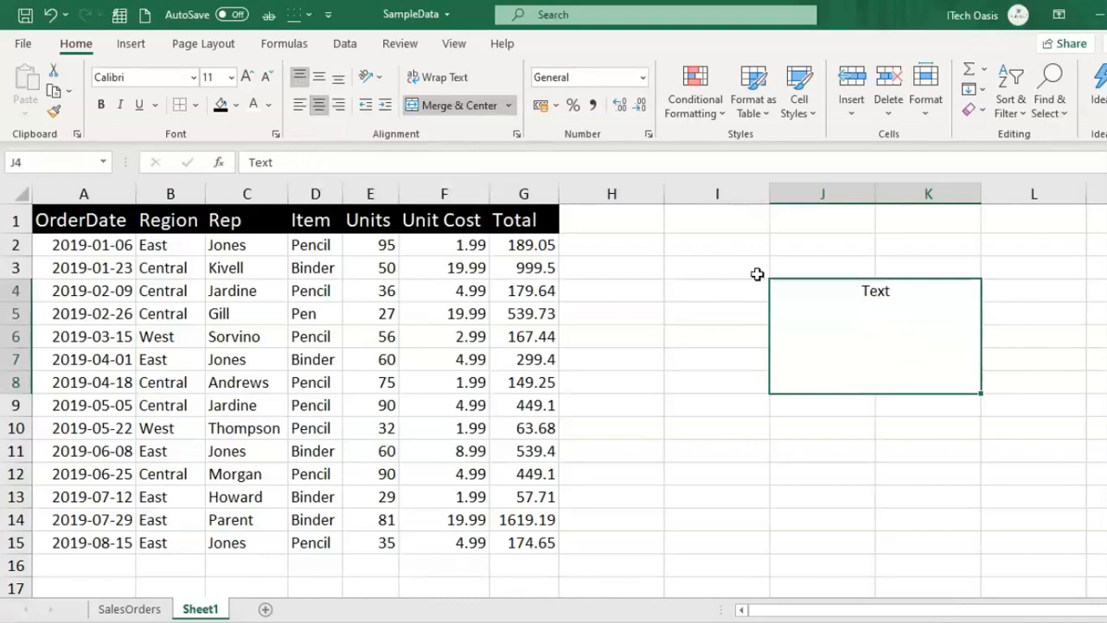
left_click(299, 104)
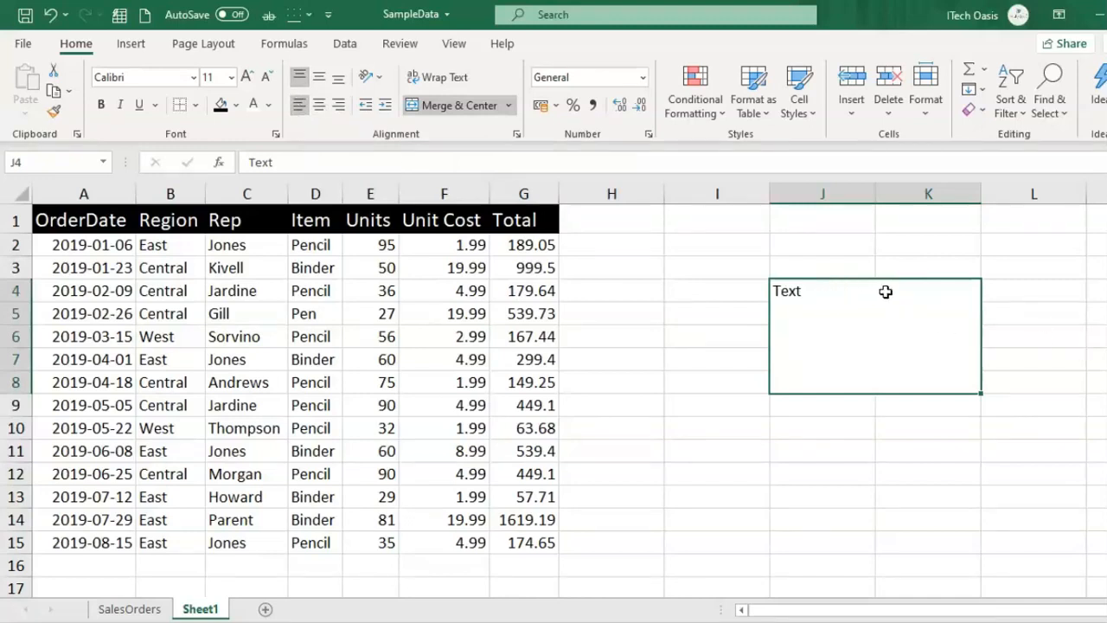
Try middle-center and bottom-right alignment on the text in merged cell J4:K8, ending with middle-center alignment
left_click(319, 78)
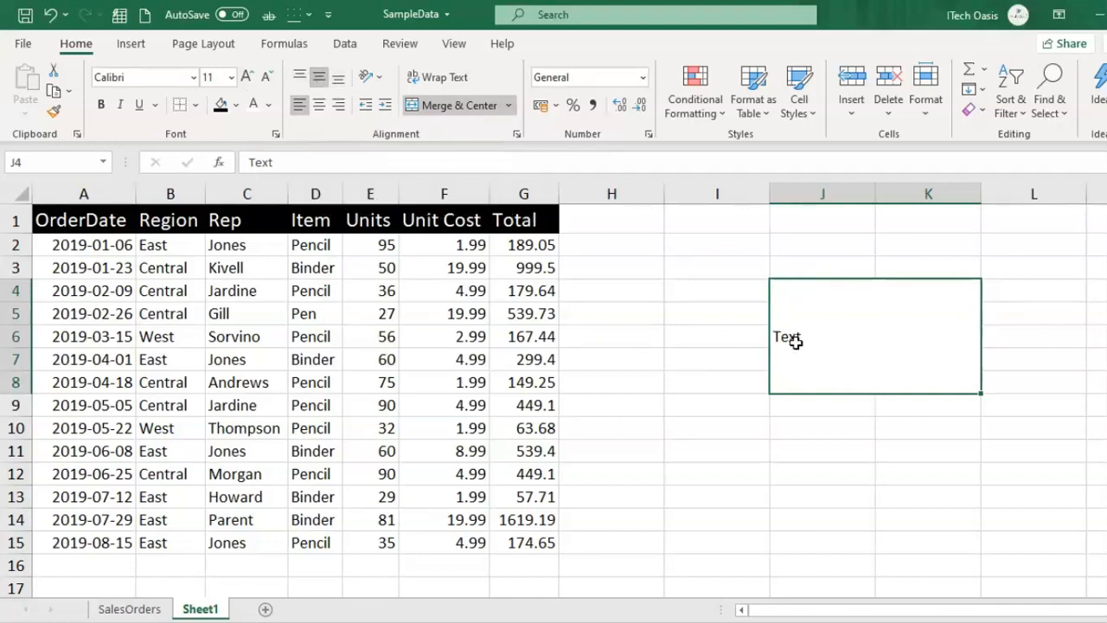
left_click(319, 105)
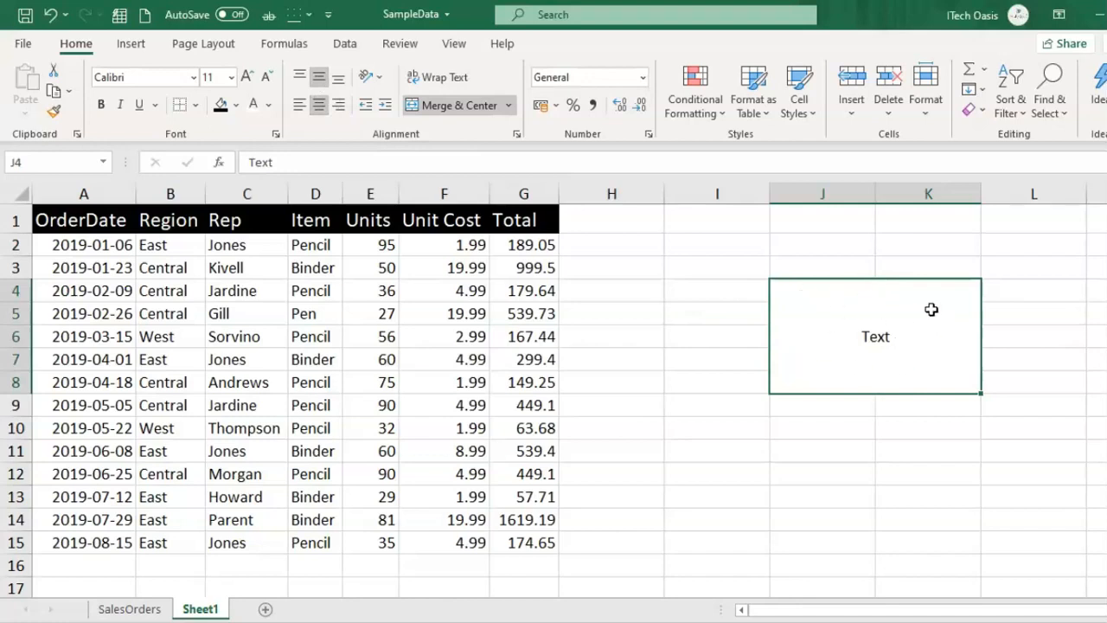
left_click(338, 77)
left_click(338, 104)
left_click(317, 105)
left_click(318, 77)
Set the text in merged cell J4:K8 back to top-left alignment and keep the cell selected
left_click(299, 105)
left_click(298, 77)
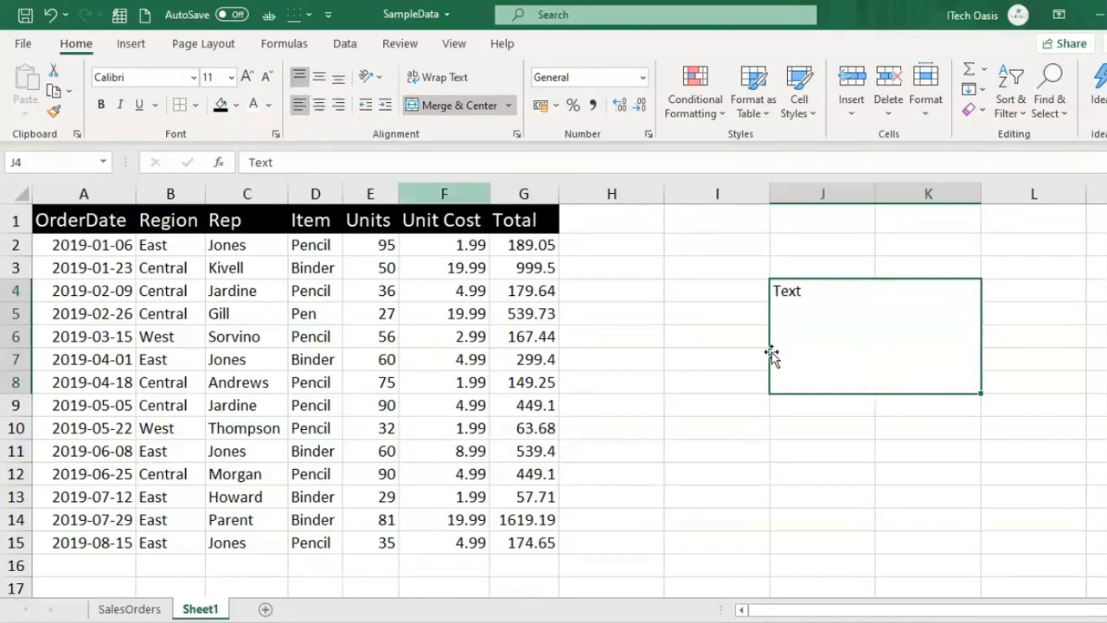
left_click(802, 456)
left_click(873, 330)
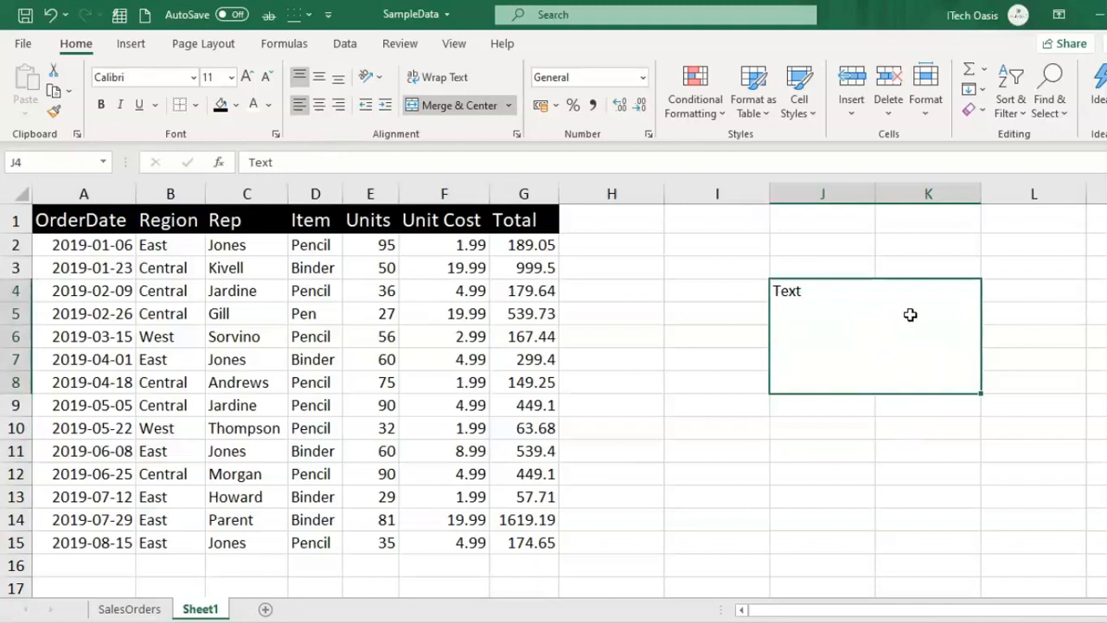
Widen the Item column D to about three times its width and the Units column E to about twice its width
left_click_drag(345, 193, 463, 193)
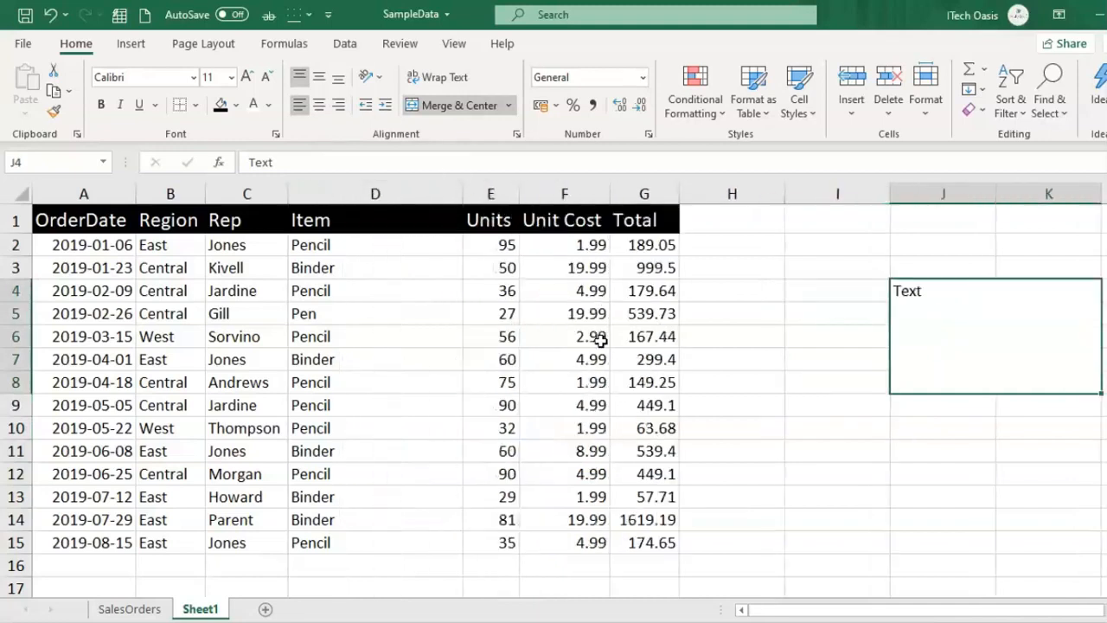
left_click(425, 307)
left_click(380, 249)
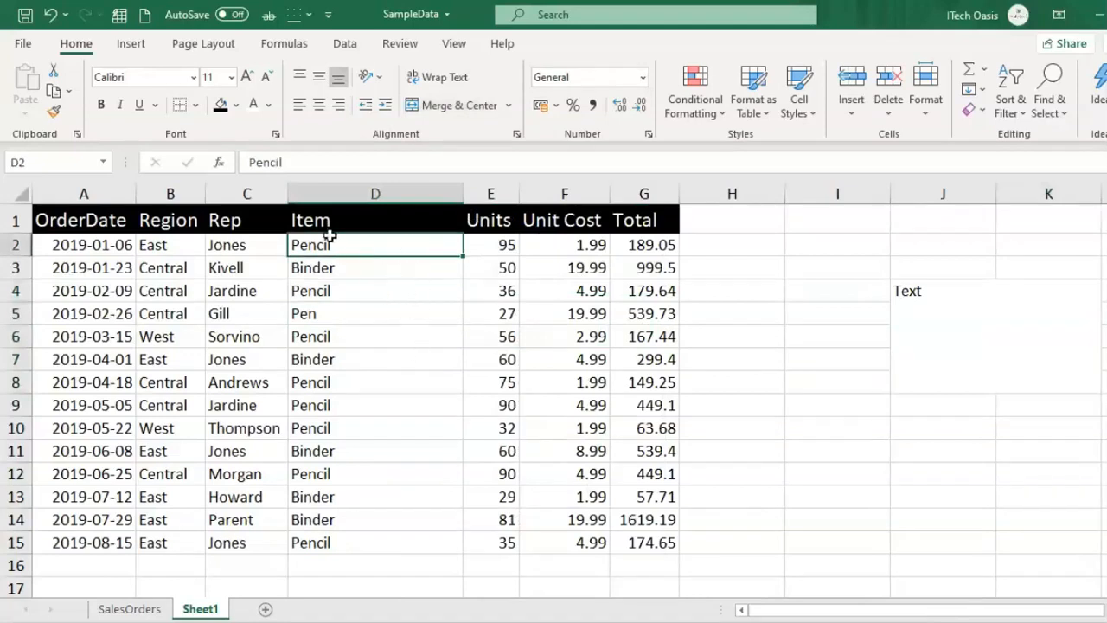
left_click_drag(520, 188, 575, 192)
left_click(510, 313)
Increase the indent of "Pencil" in cell D2 by twelve levels
left_click(396, 245)
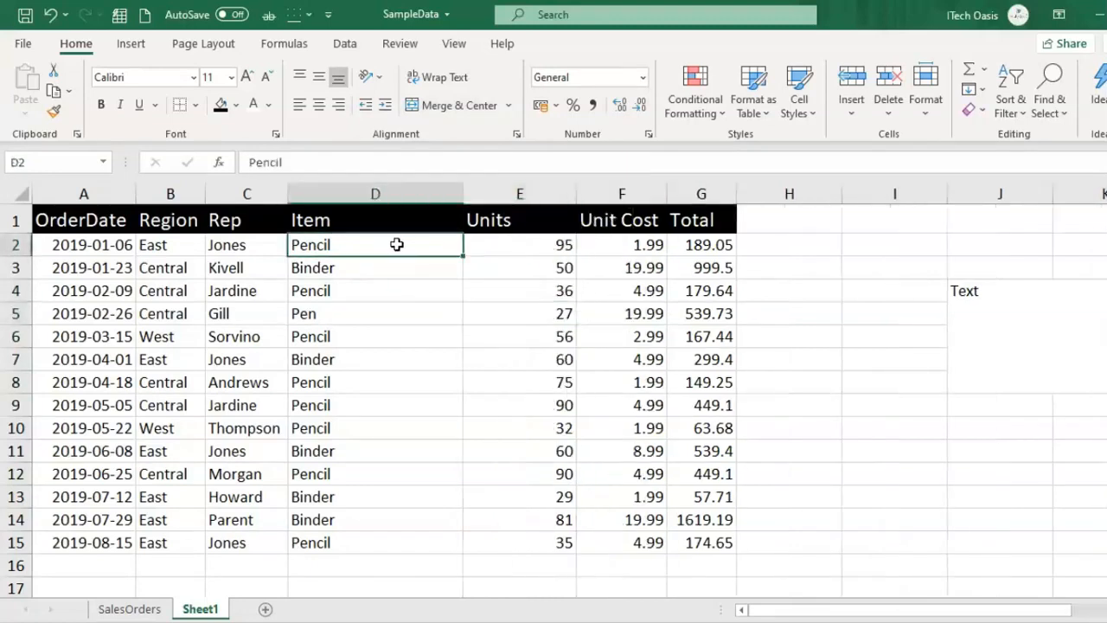
left_click(384, 109)
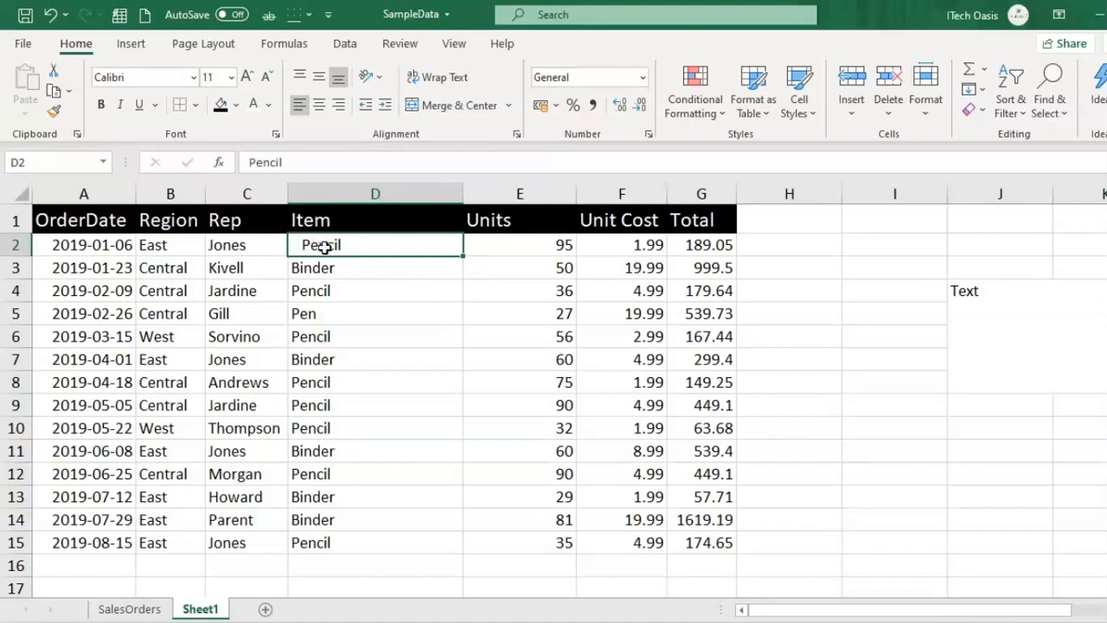
left_click(386, 105)
left_click(387, 108)
left_click(386, 106)
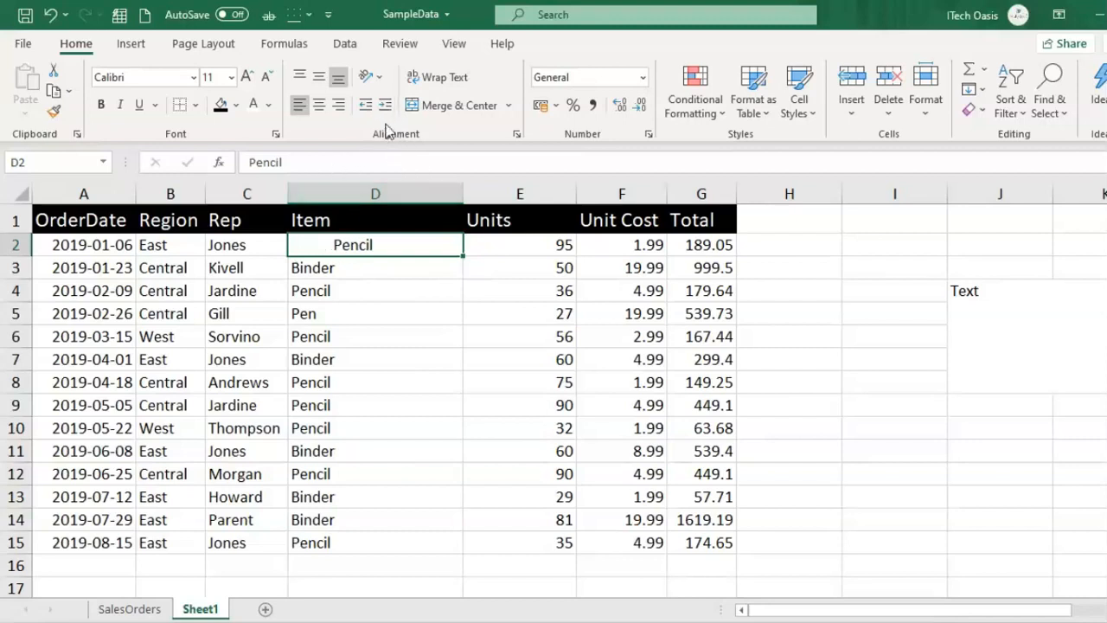
left_click(385, 111)
left_click(386, 111)
left_click(386, 111)
left_click(385, 111)
left_click(386, 111)
left_click(386, 111)
left_click(386, 111)
left_click(385, 110)
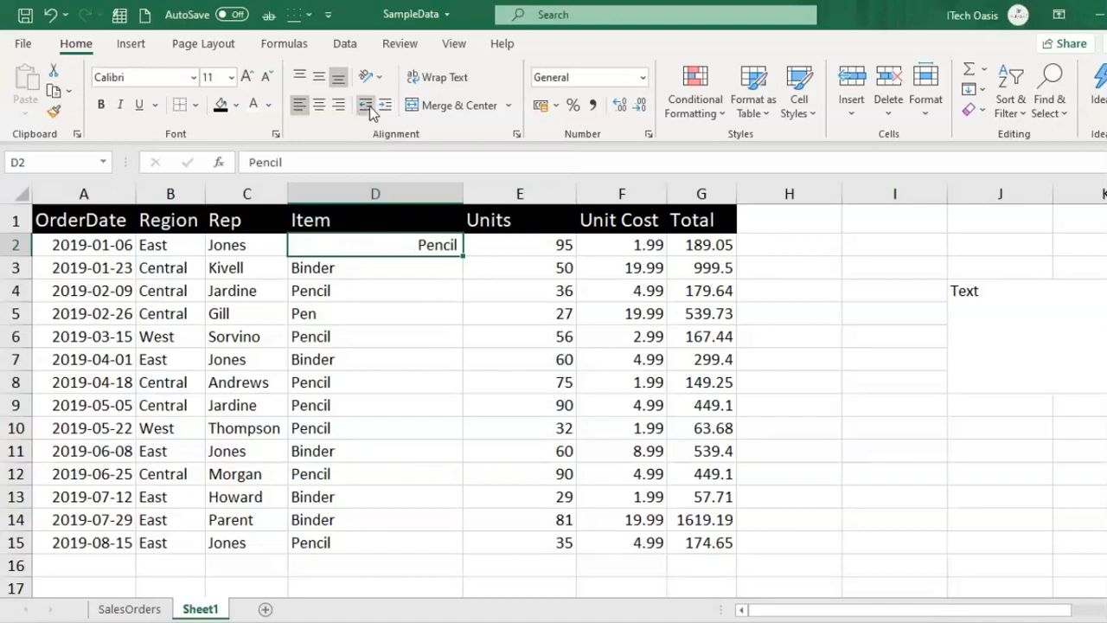
Decrease the indent of "Pencil" in cell D2 by seven levels
left_click(367, 106)
left_click(367, 106)
left_click(367, 106)
left_click(367, 106)
left_click(367, 105)
left_click(367, 106)
left_click(367, 105)
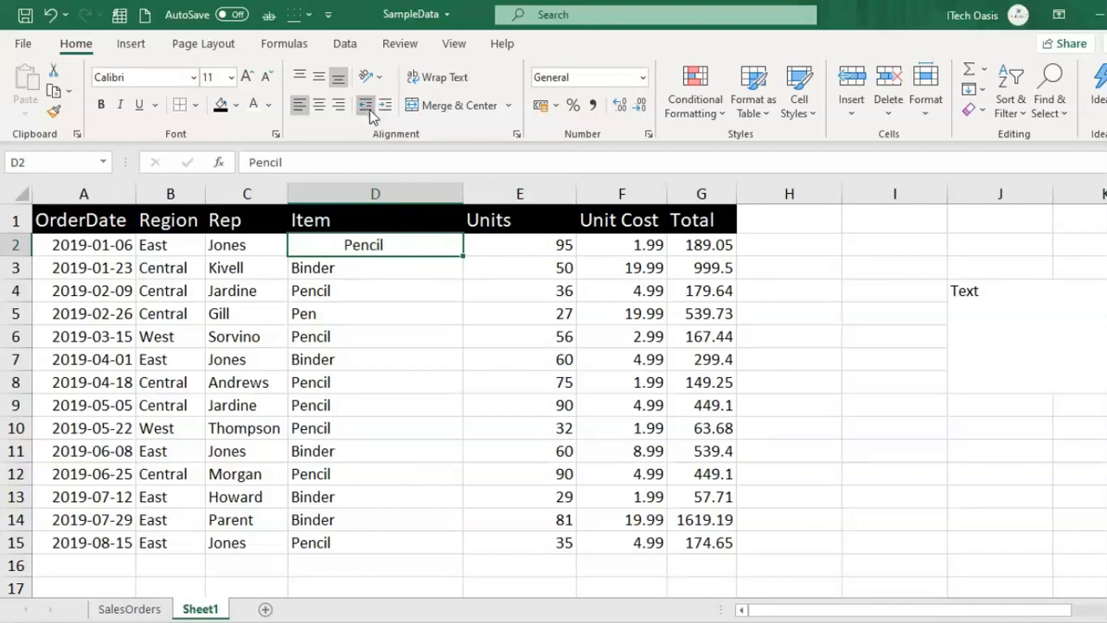
Place the text cursor before "Pencil" inside cell D2 to examine the indent, and leave the text unedited
left_click(406, 367)
left_click(423, 245)
double_click(393, 247)
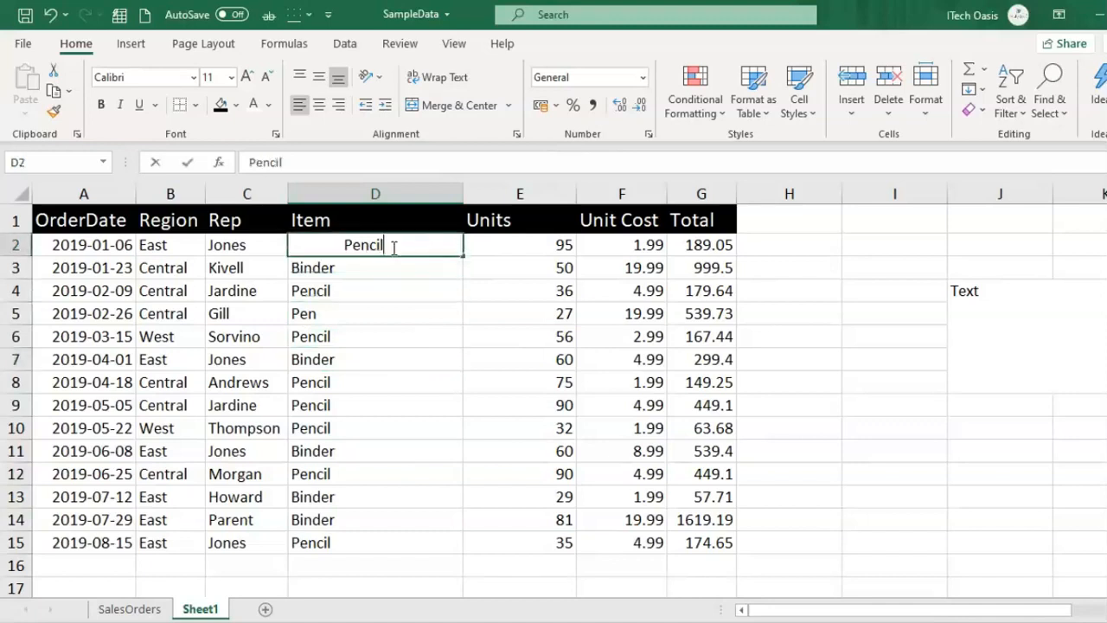
left_click(343, 245)
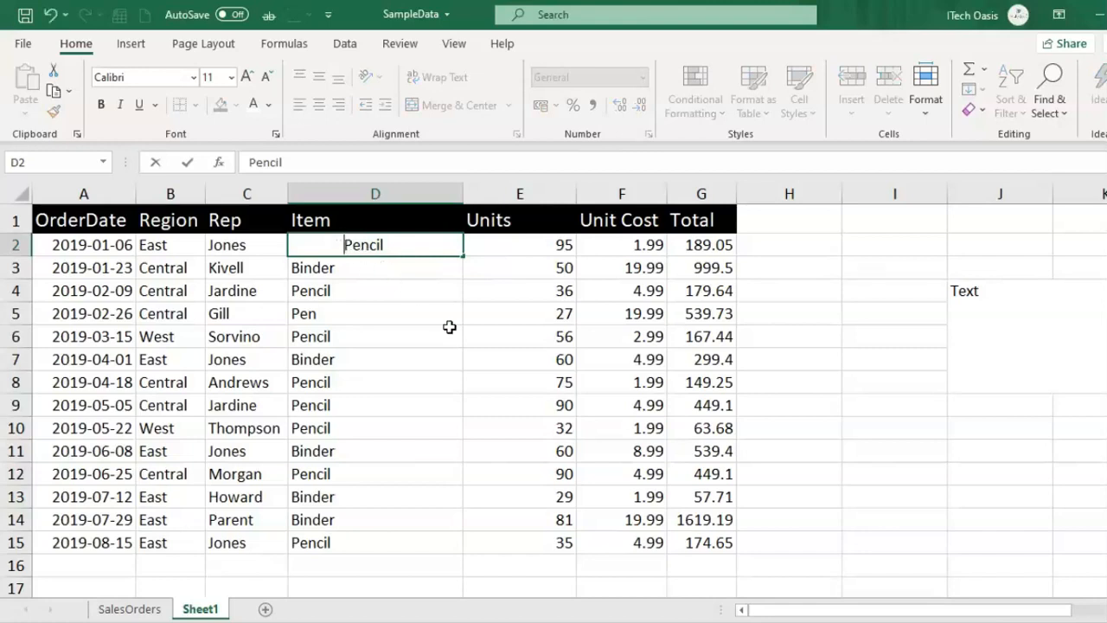
left_click(366, 292)
left_click(375, 245)
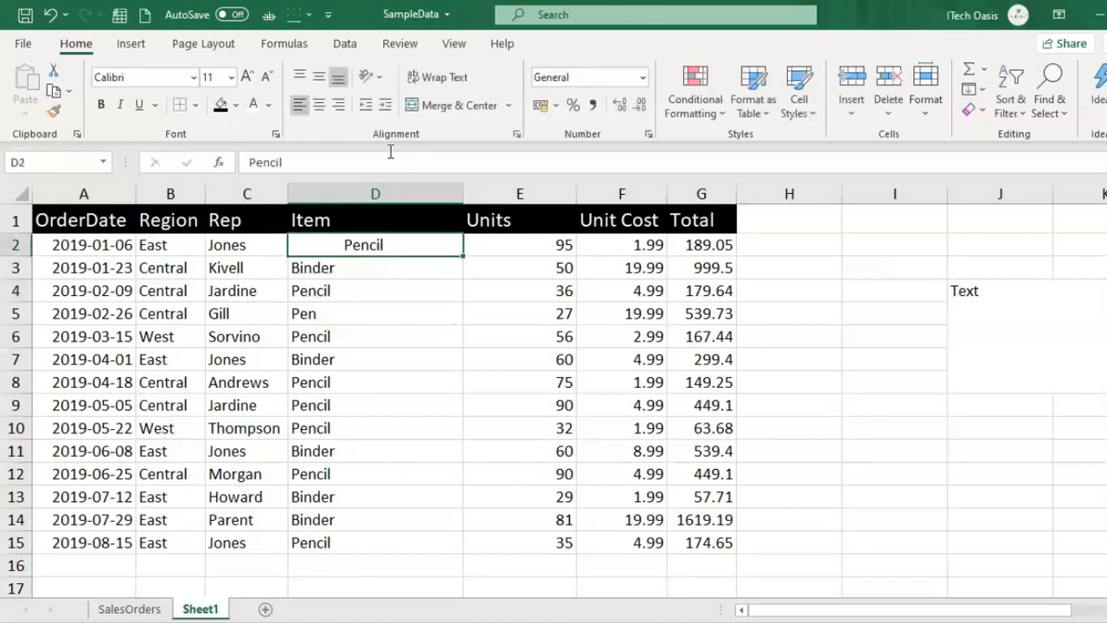
Insert leading spaces before "Binder" in cell D3 so its text lines up with the indented "Pencil" in D2
double_click(344, 272)
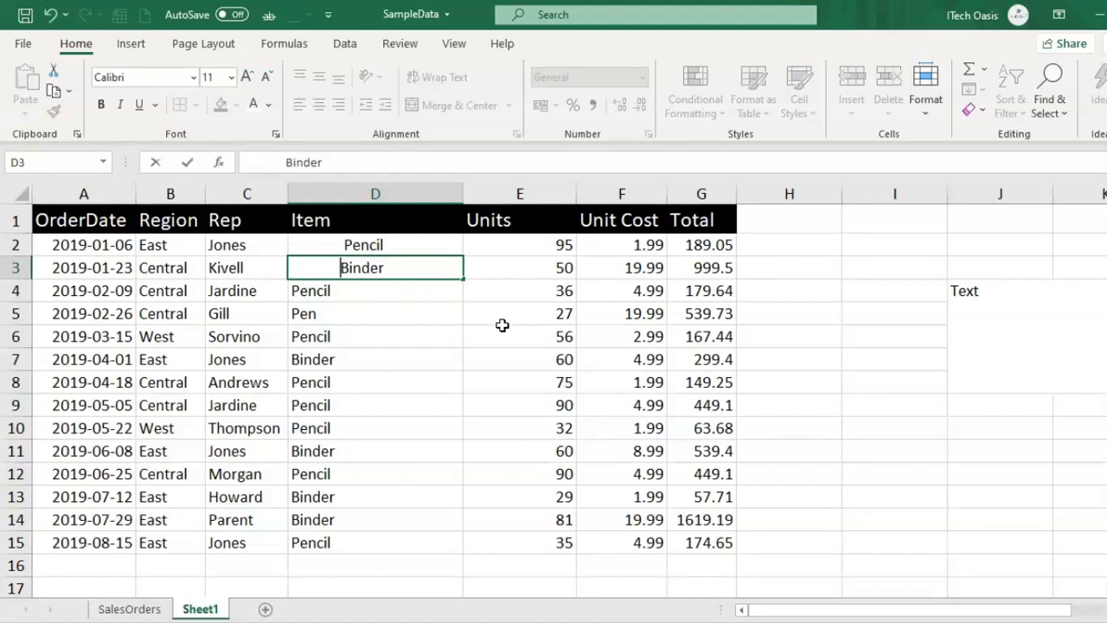
left_click(303, 449)
left_click(372, 246)
left_click(380, 273)
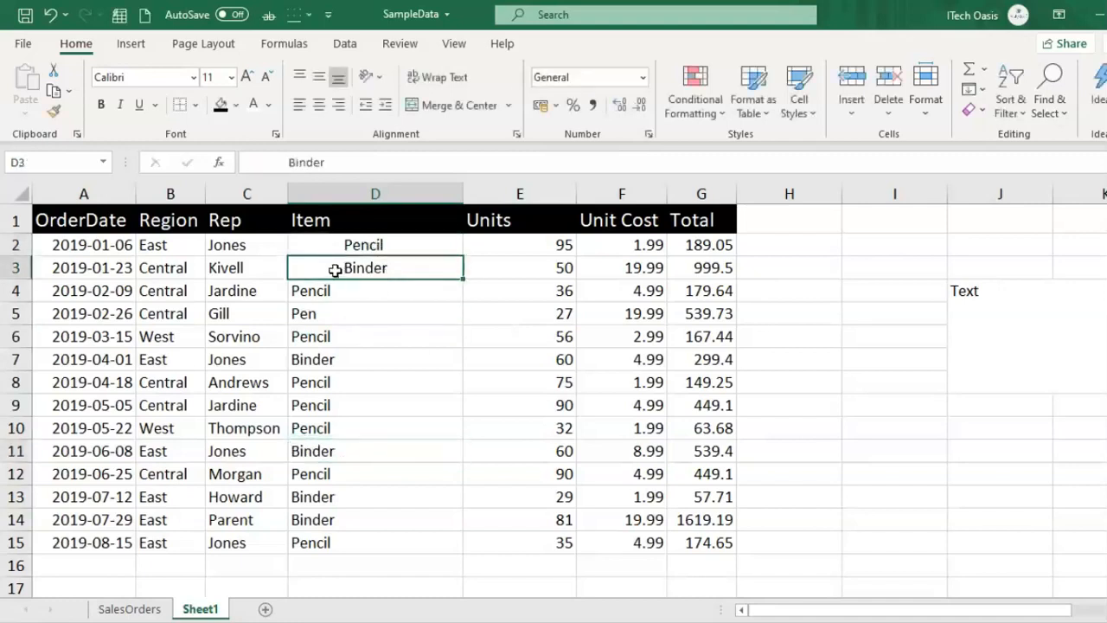
Compare the leading spaces inside cell D3 with the indented text in cell D2
double_click(340, 268)
left_click_drag(340, 268, 286, 273)
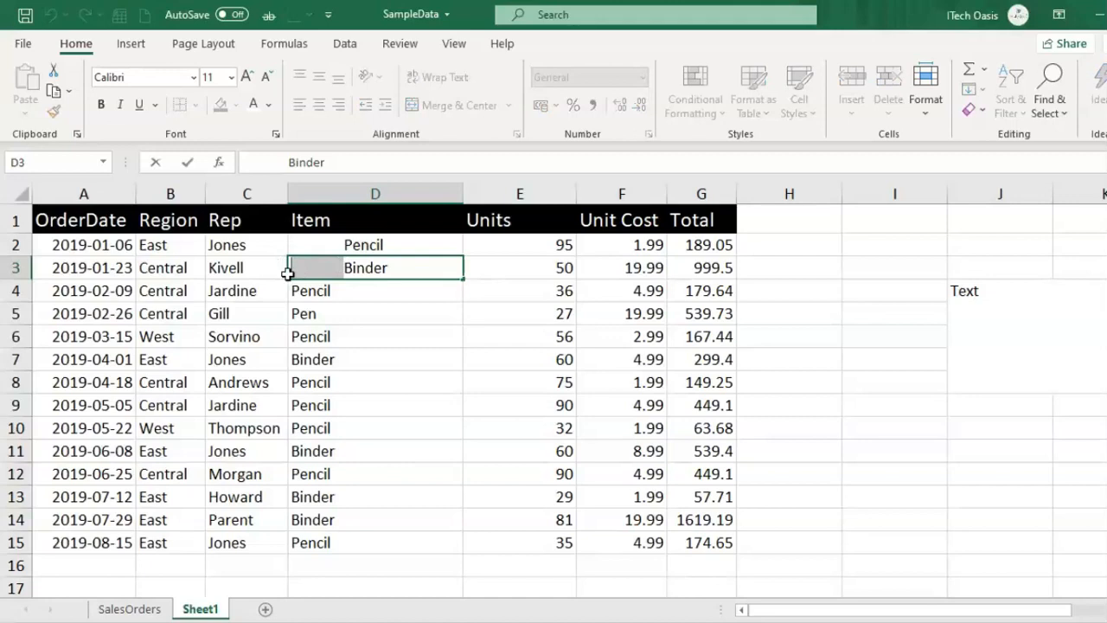
left_click(375, 335)
left_click(338, 246)
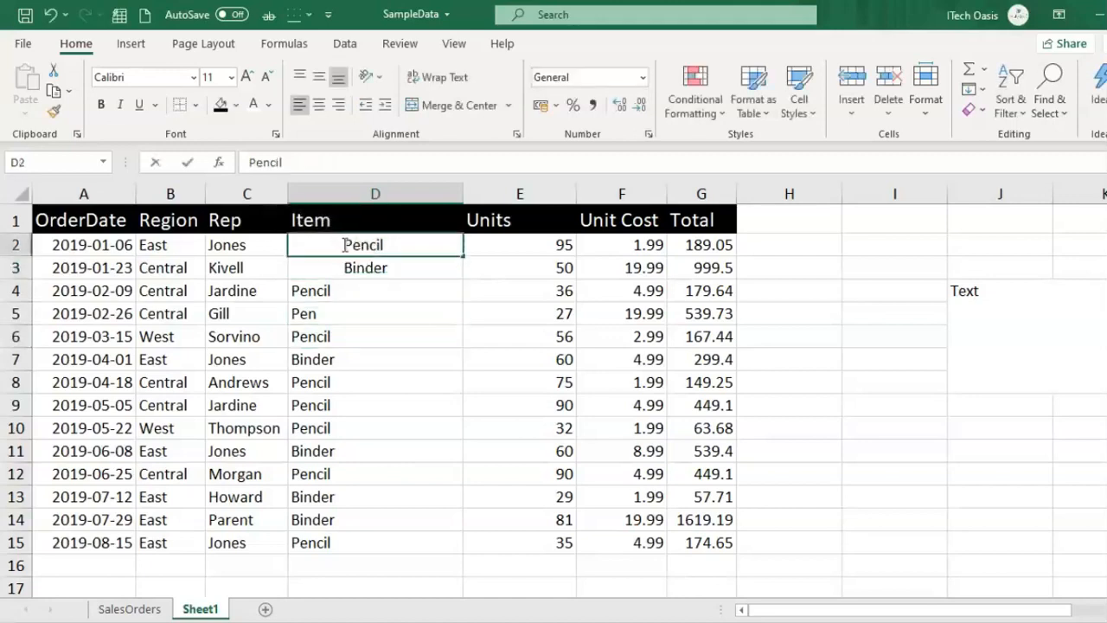
double_click(318, 246)
left_click(398, 318)
left_click(385, 242)
left_click(365, 269)
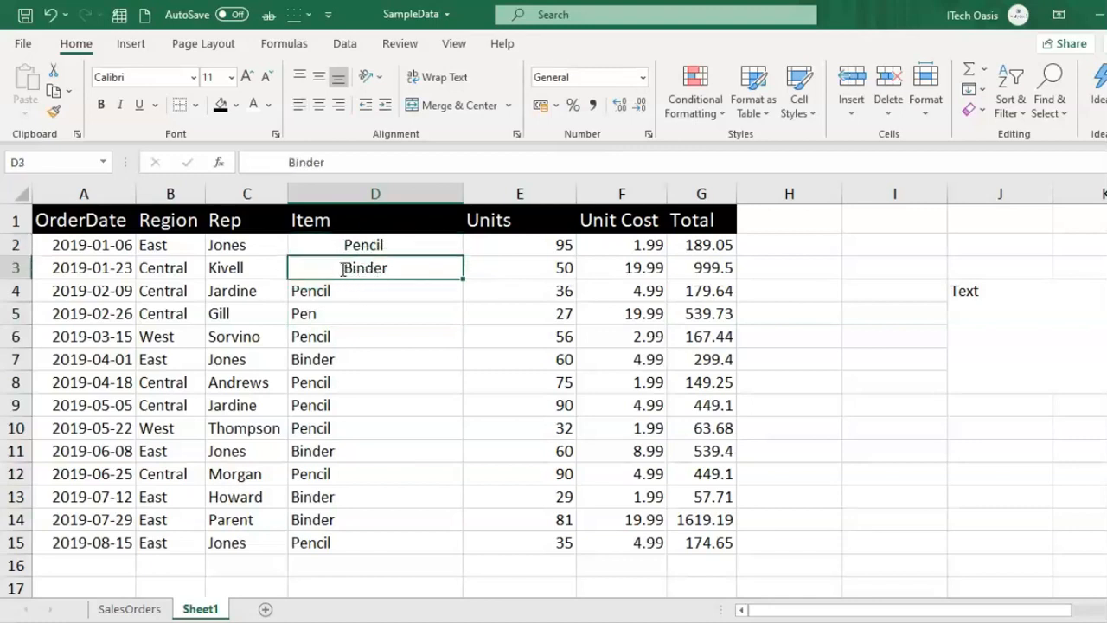
Delete the leading spaces before "Binder" in cell D3
double_click(345, 269)
left_click_drag(342, 268, 249, 265)
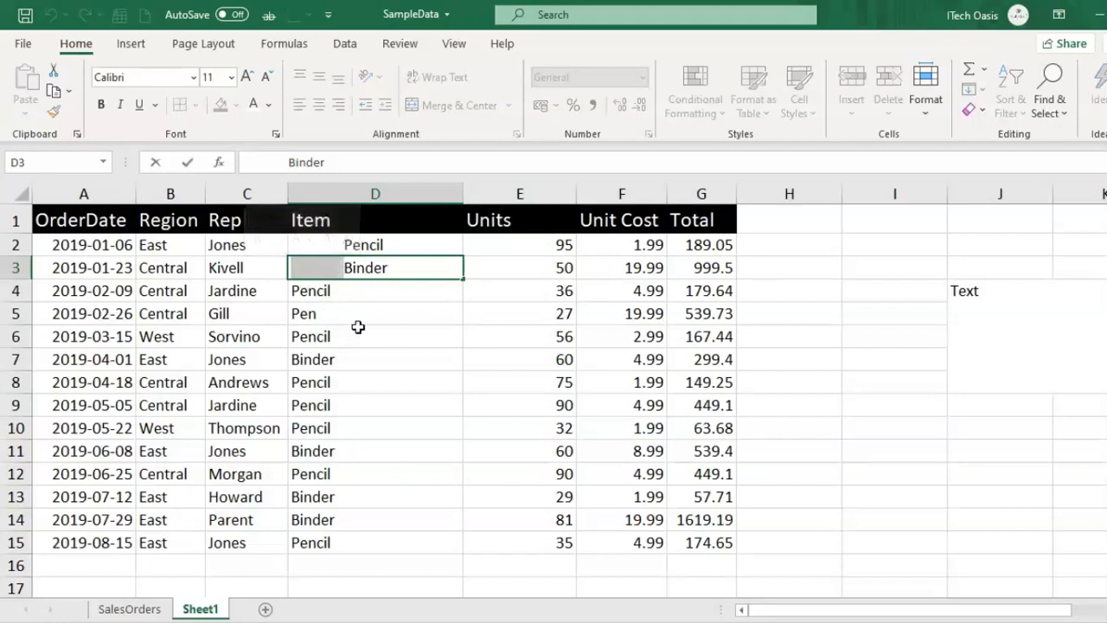
key("BackSpace")
left_click(430, 403)
Decrease the indent of "Pencil" in cell D2 until the text sits at the cell's left border
double_click(342, 244)
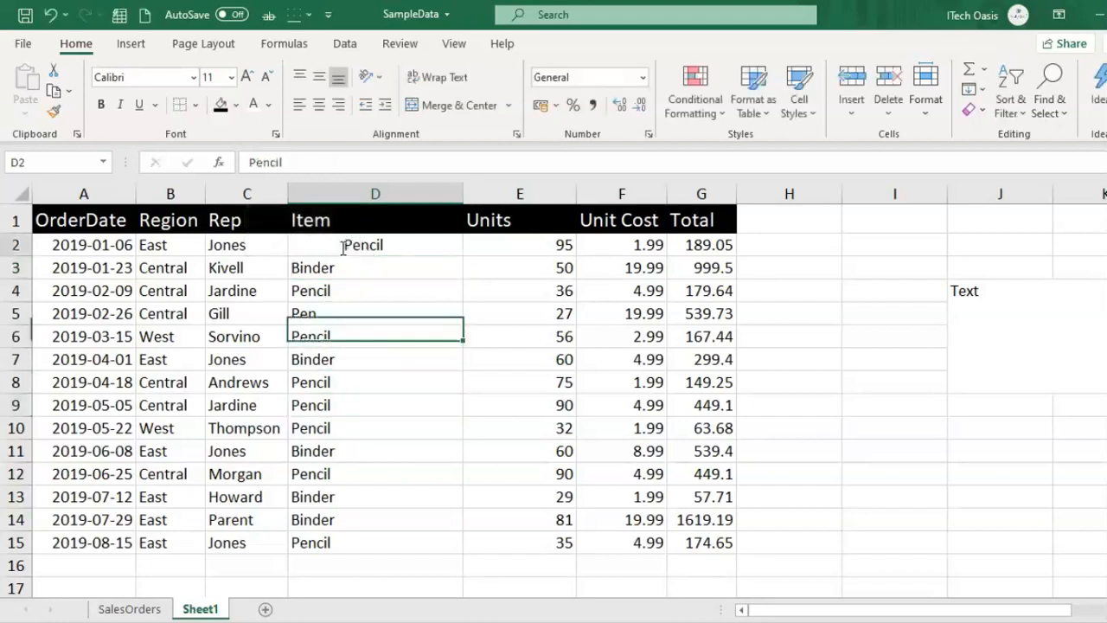
left_click(380, 320)
left_click(378, 245)
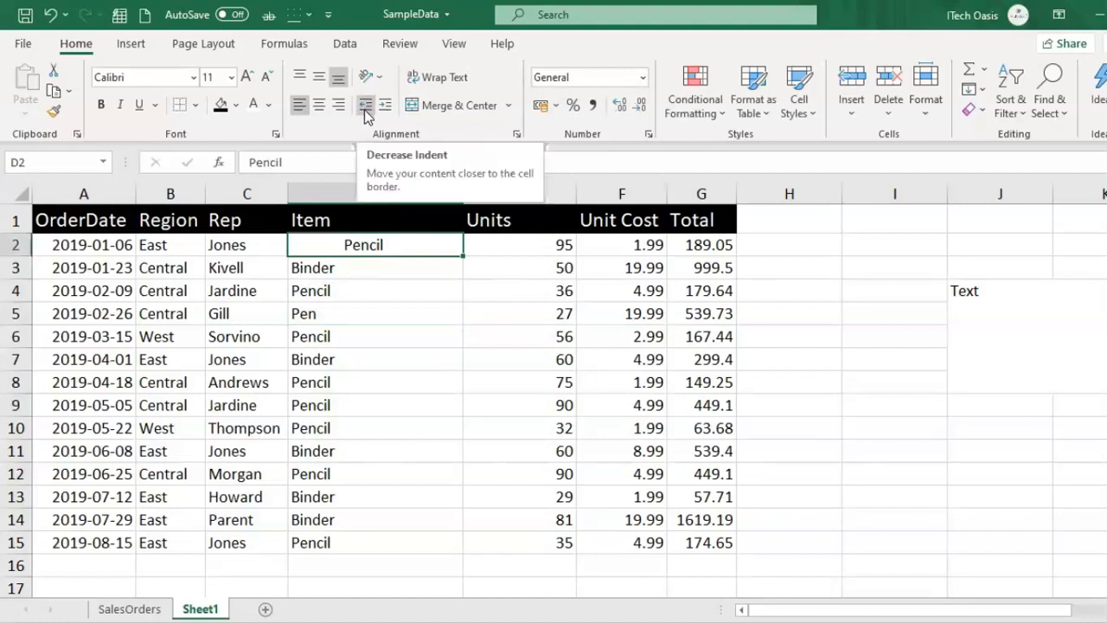
left_click(365, 105)
left_click(365, 105)
left_click(365, 105)
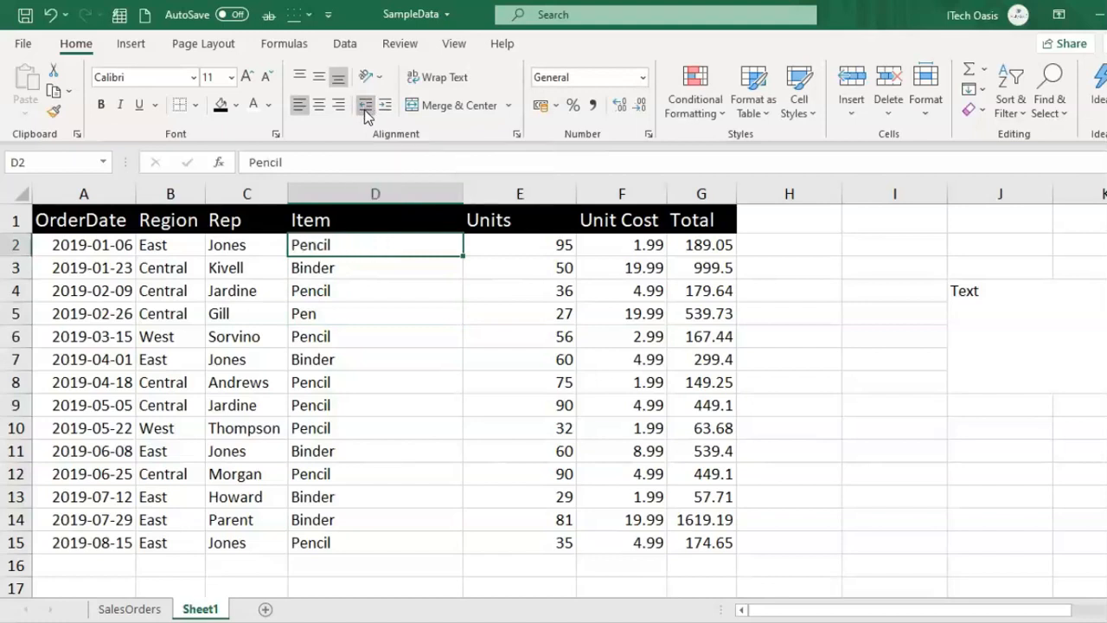
left_click(442, 423)
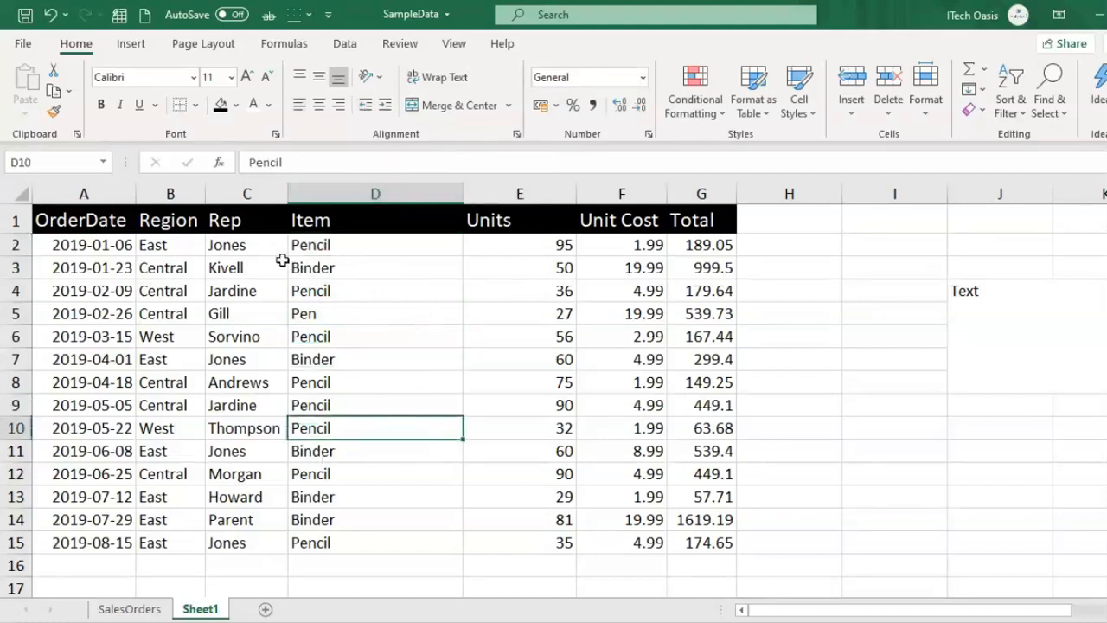
left_click(353, 313)
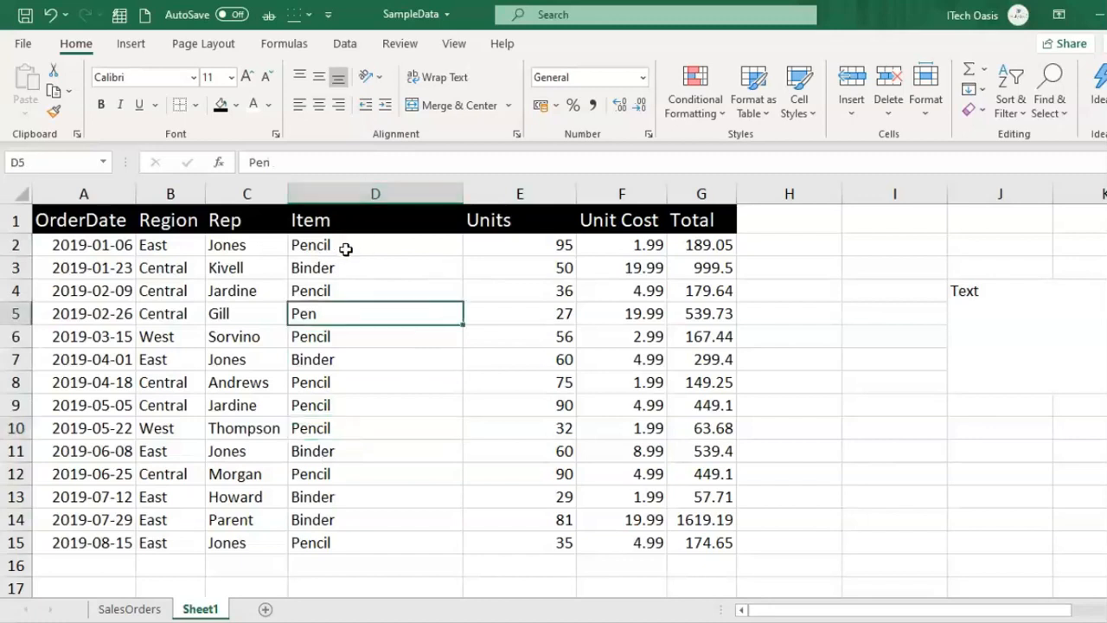
left_click(347, 247)
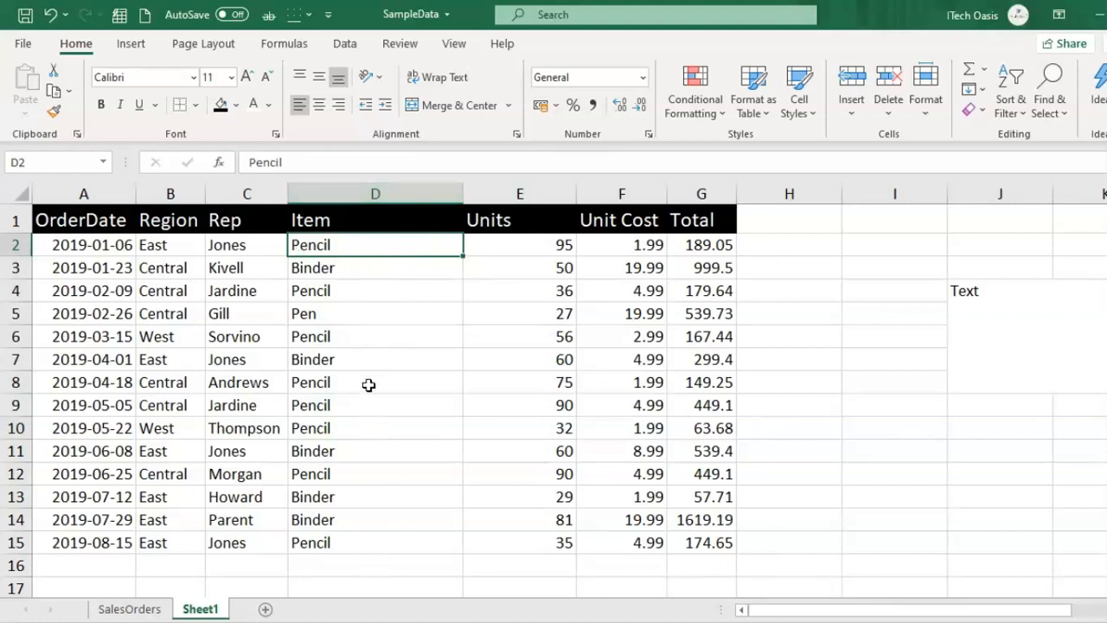
Apply middle vertical alignment and horizontal centering to the whole Item column D
left_click(376, 189)
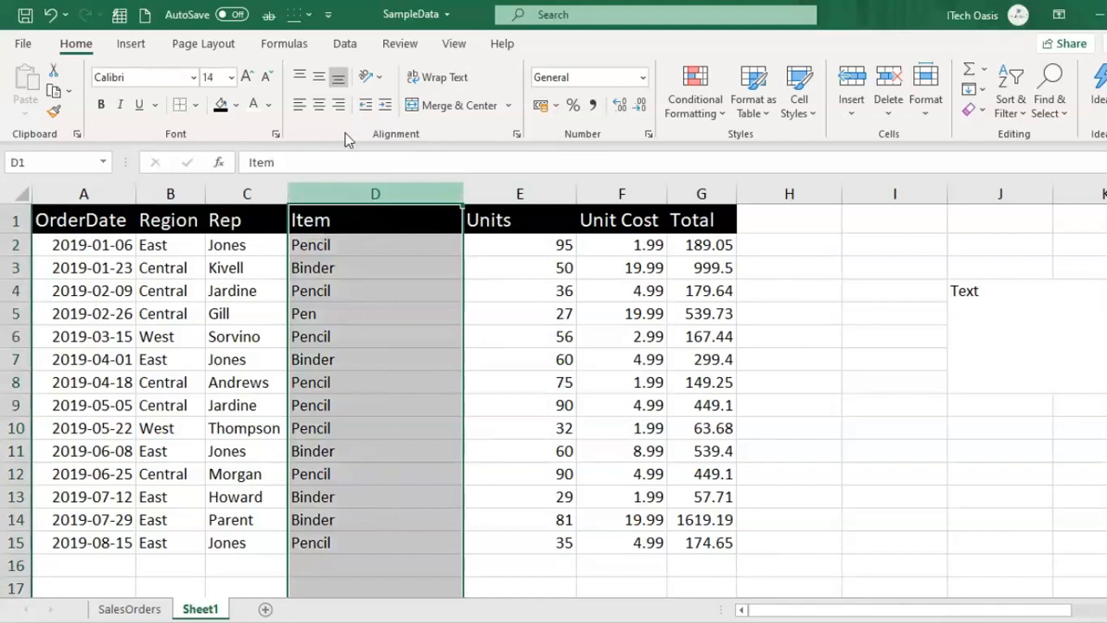
left_click(319, 80)
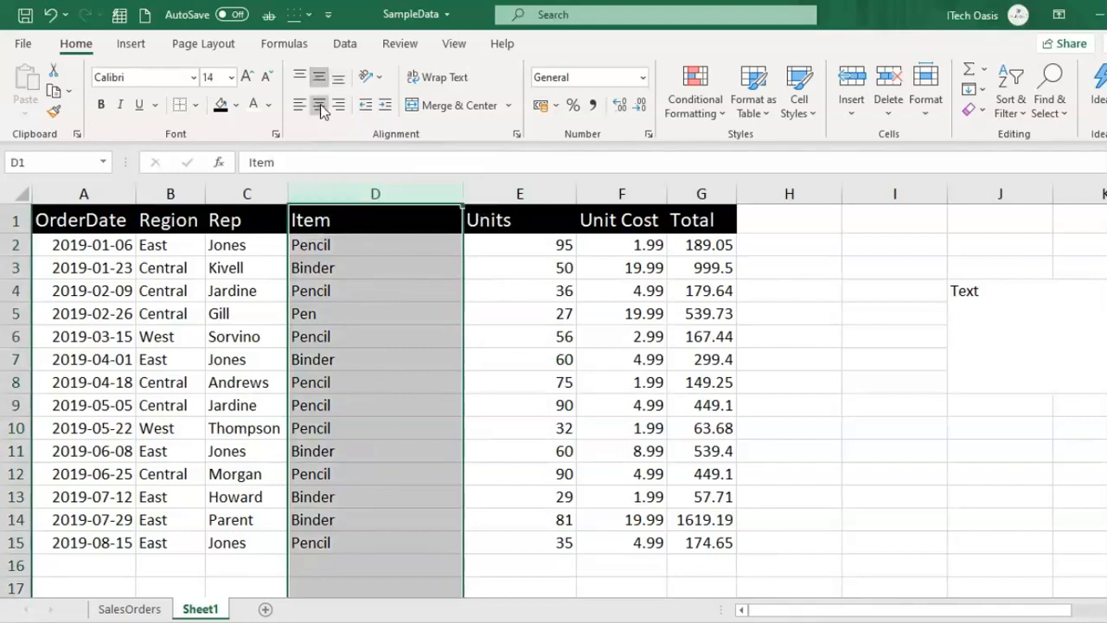
left_click(320, 106)
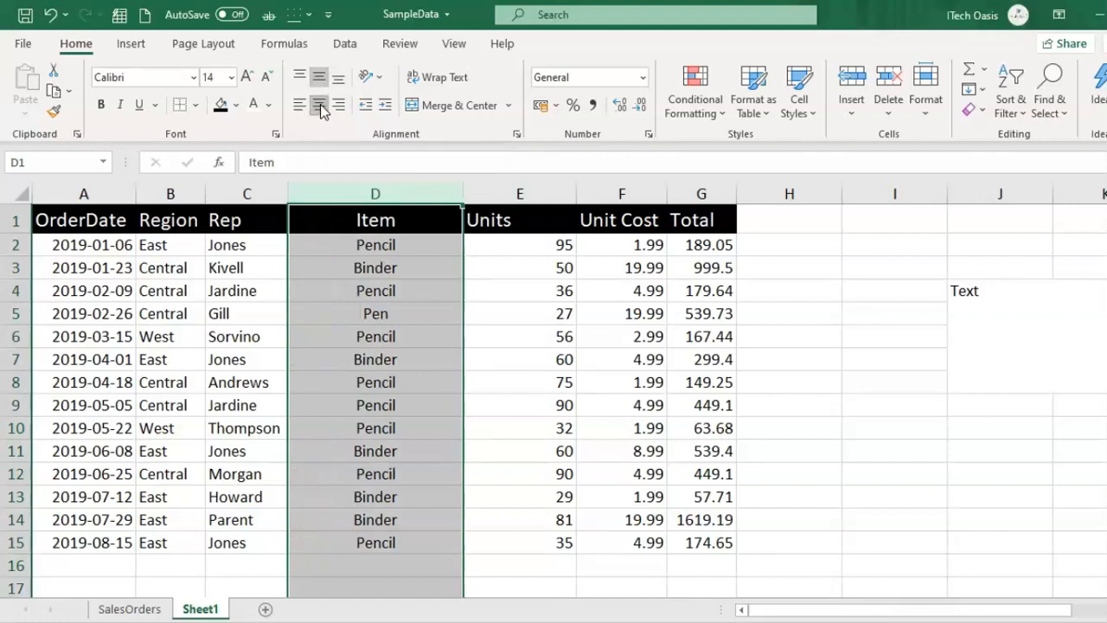
left_click(397, 319)
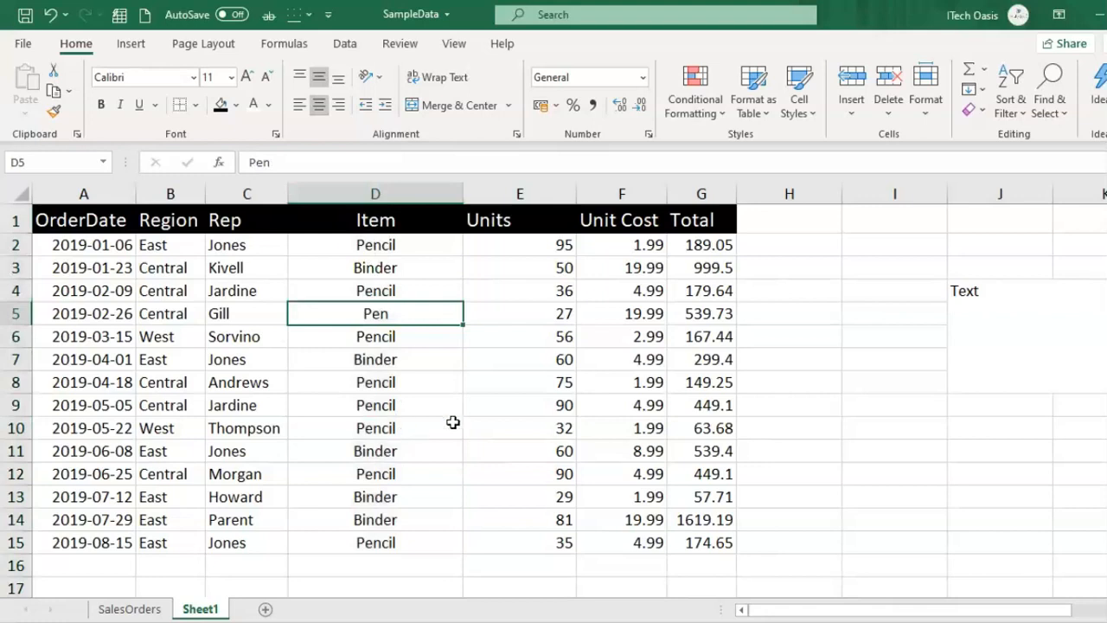
Center "Text" both vertically and horizontally in the merged cell starting at J4
left_click(1071, 327)
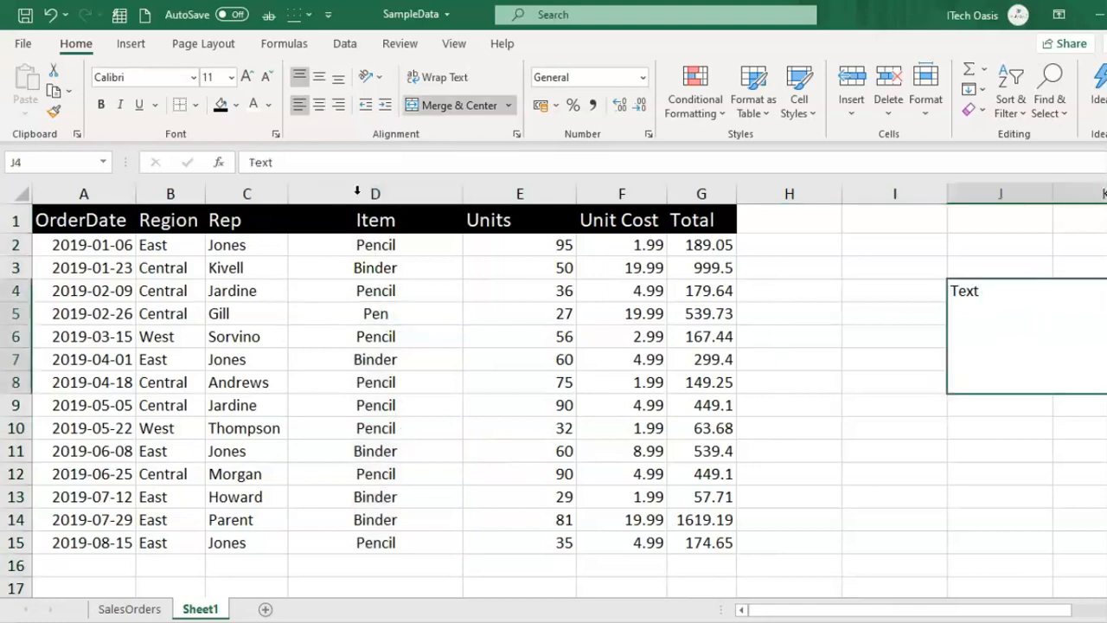
left_click(319, 79)
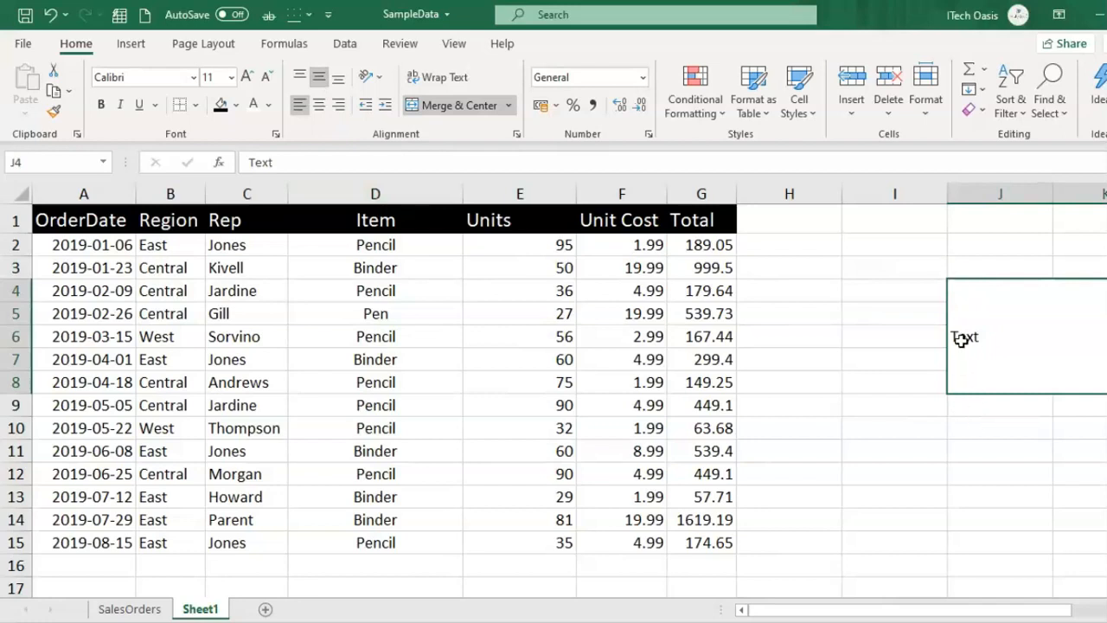
left_click(298, 108)
left_click(322, 109)
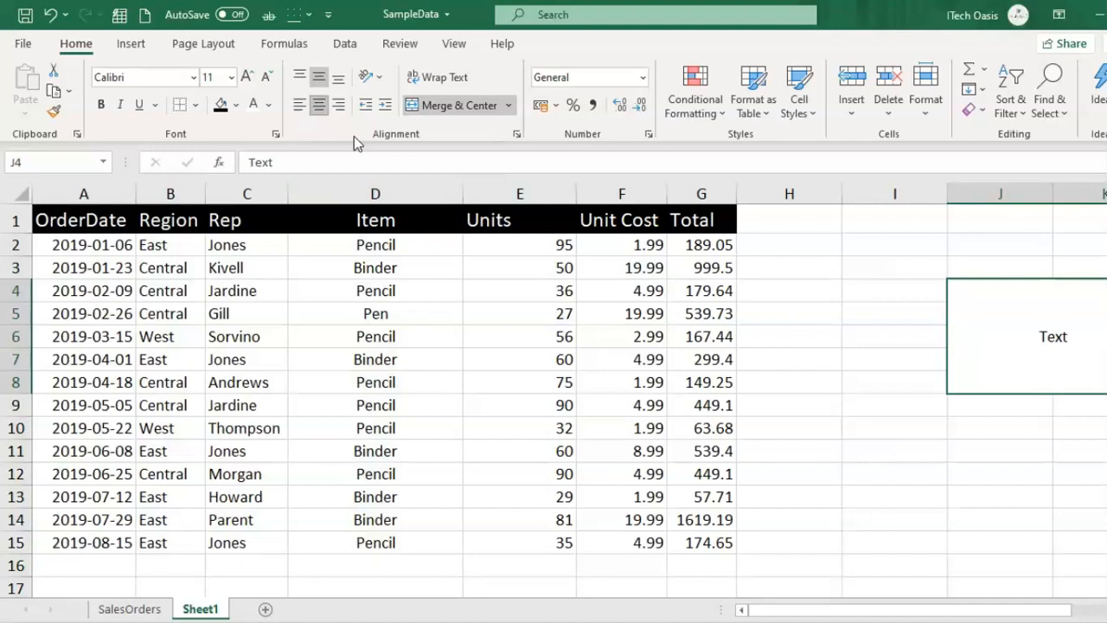
left_click(847, 517)
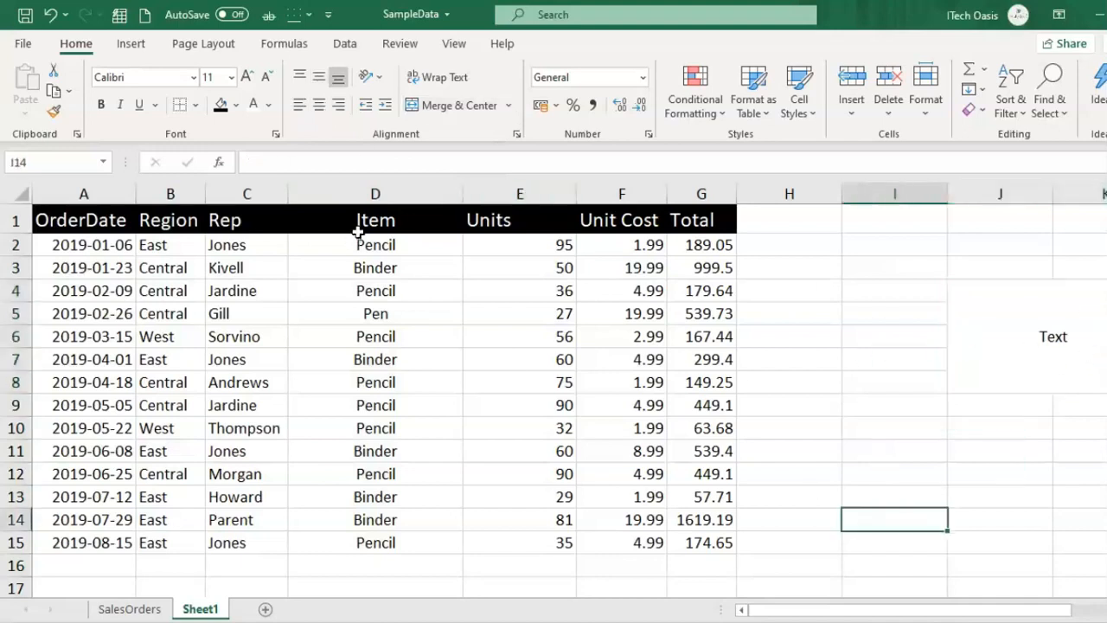
Set the vertical alignment of the whole Item column D to top
left_click(386, 192)
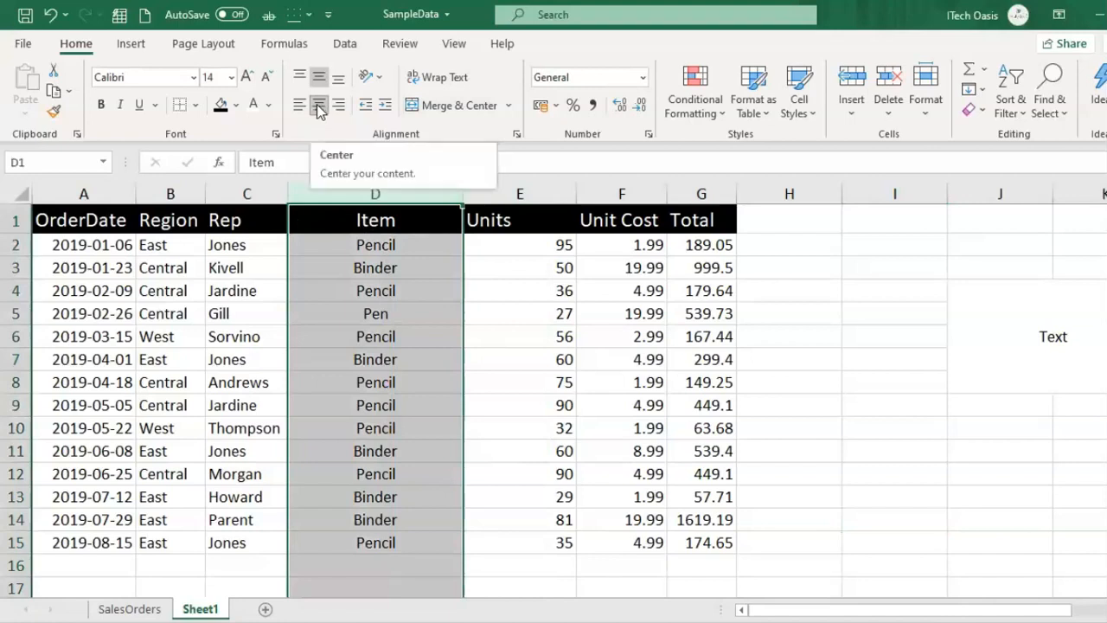
left_click(437, 356)
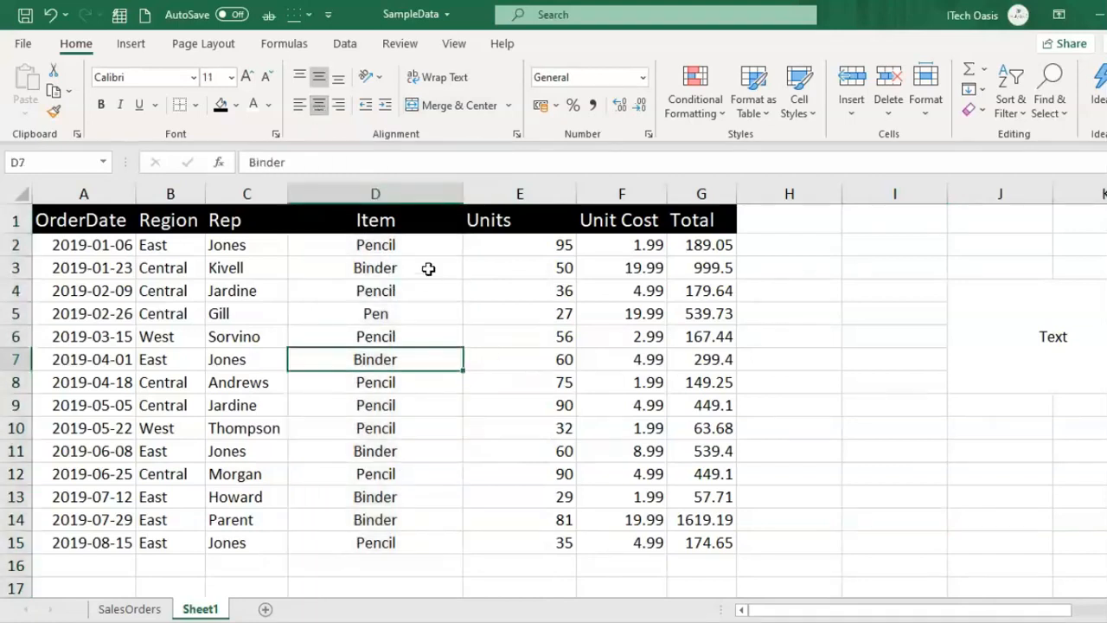
left_click(368, 189)
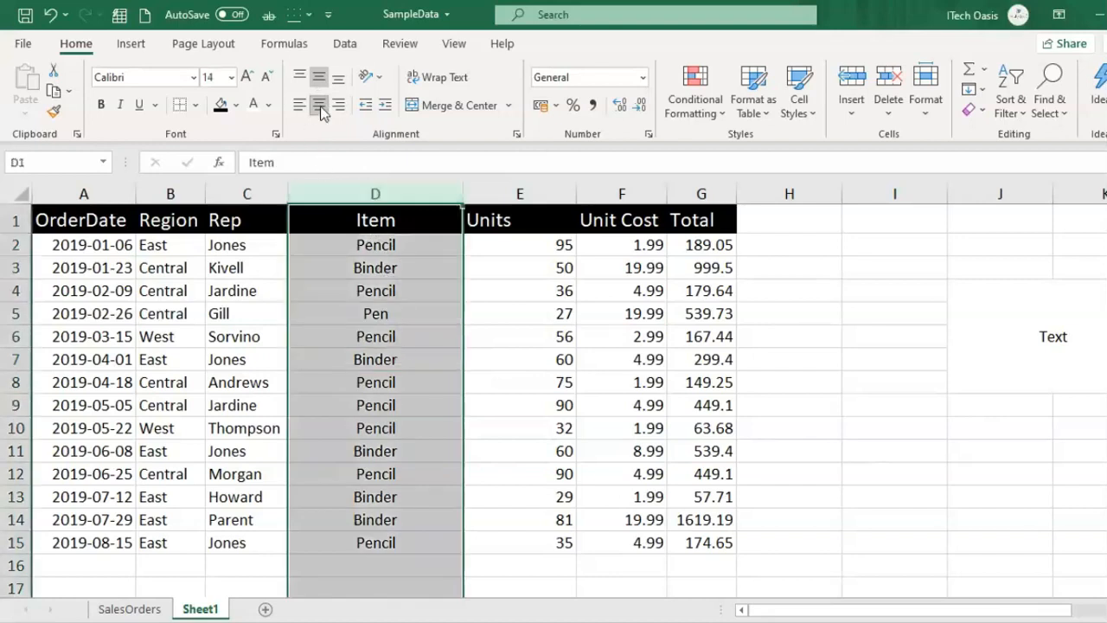
left_click(300, 77)
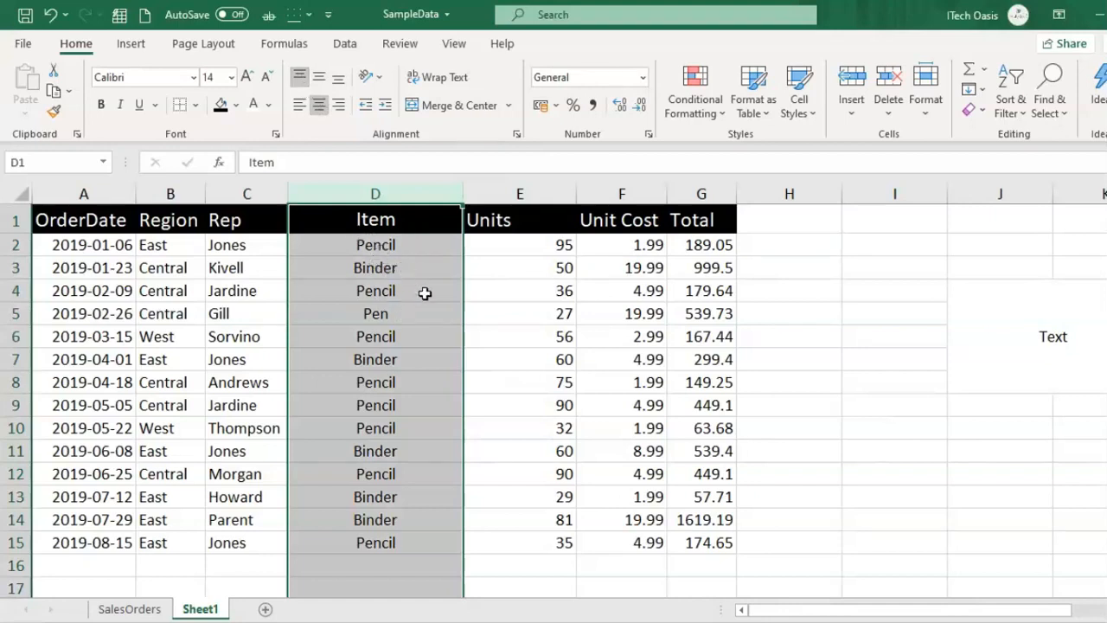
left_click(425, 330)
left_click(384, 248)
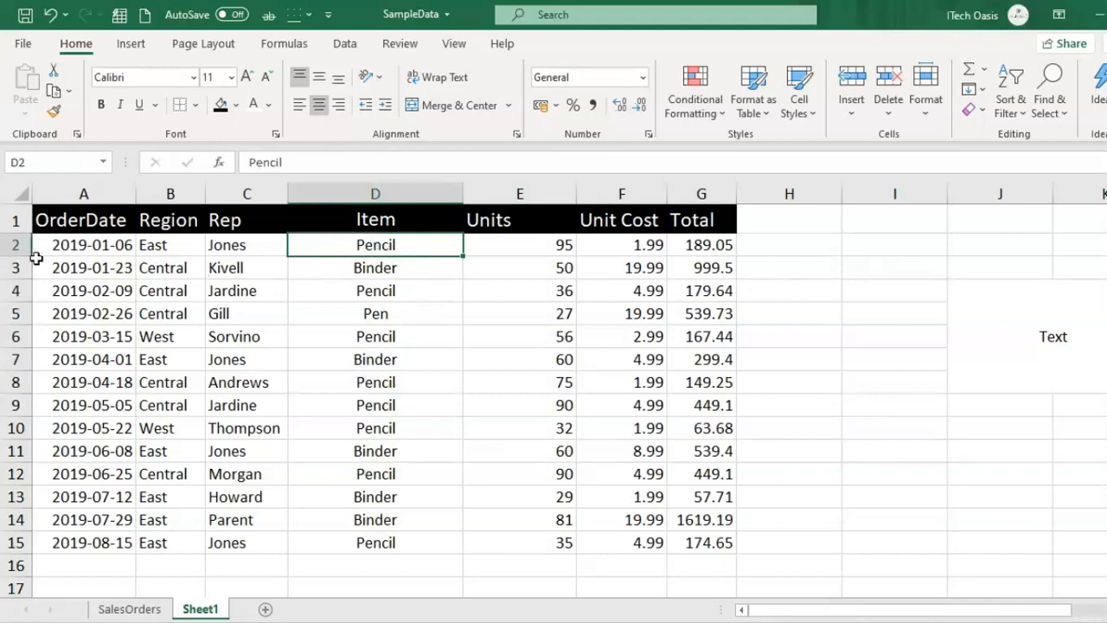
Enlarge row 2 to about four times its height and inspect the alignment of "Pencil" in D2
left_click_drag(25, 252, 25, 324)
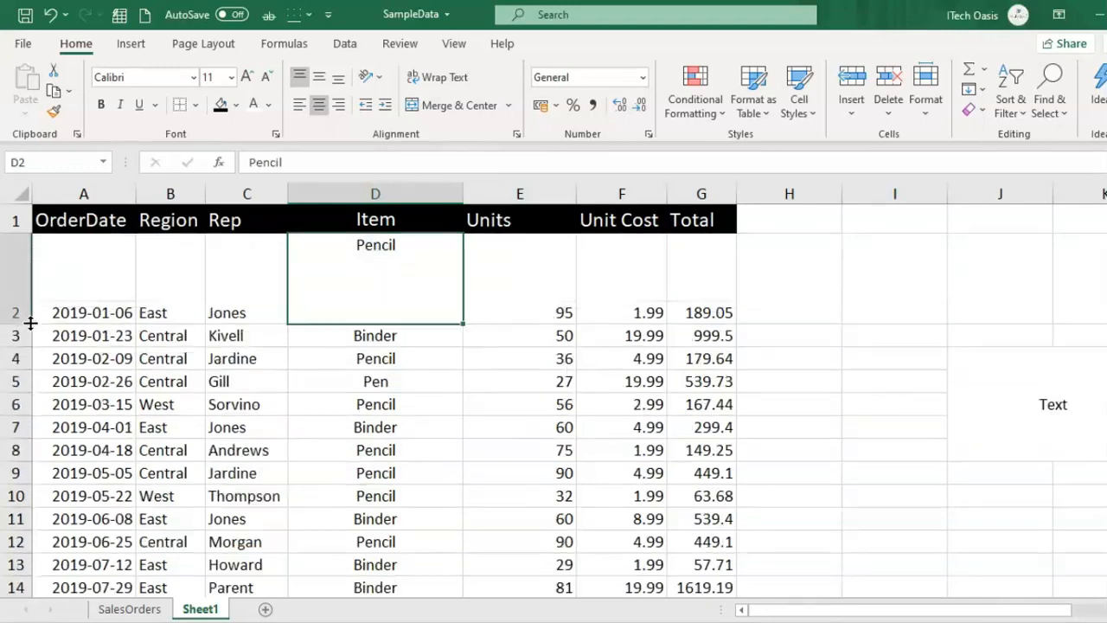
left_click(450, 376)
left_click(423, 284)
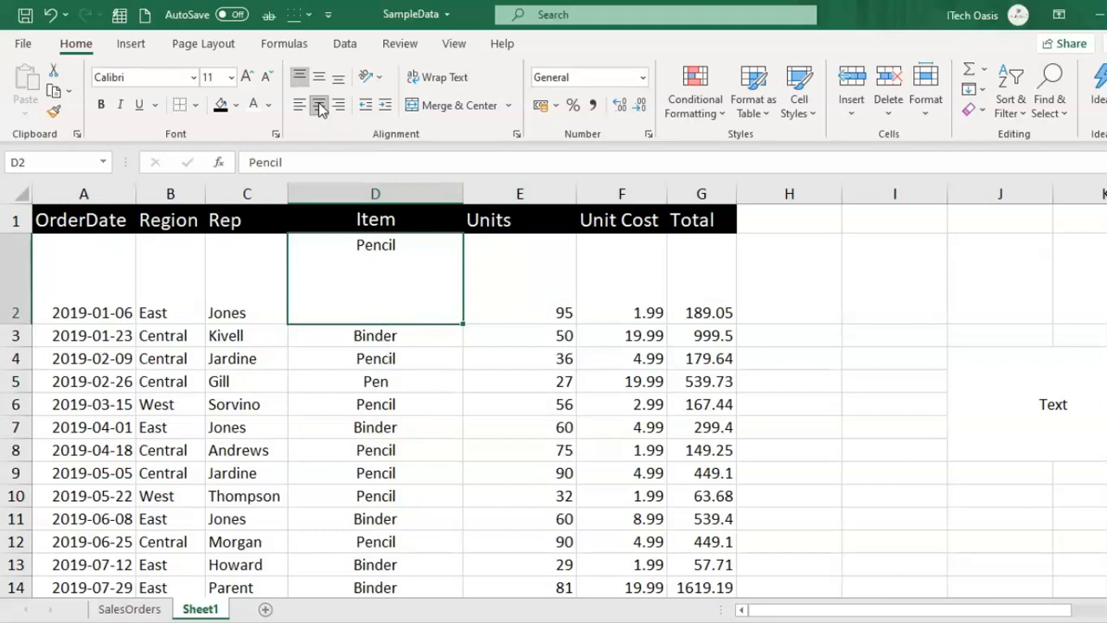
left_click(446, 430)
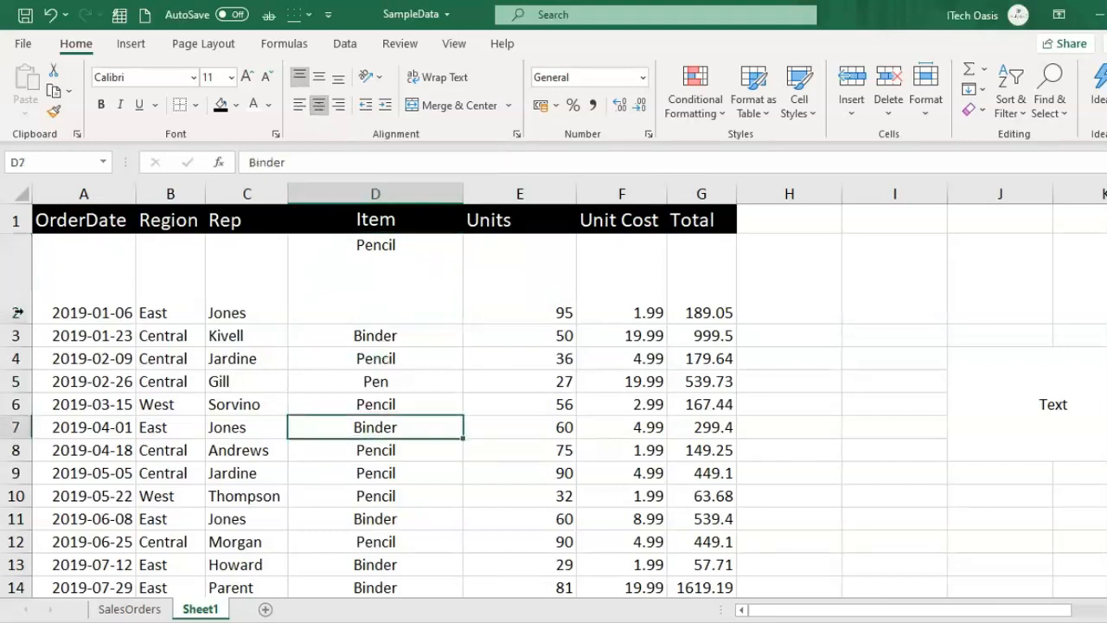
Auto-fit the height of row 2 and the width of column D to their contents
double_click(21, 324)
left_click(503, 380)
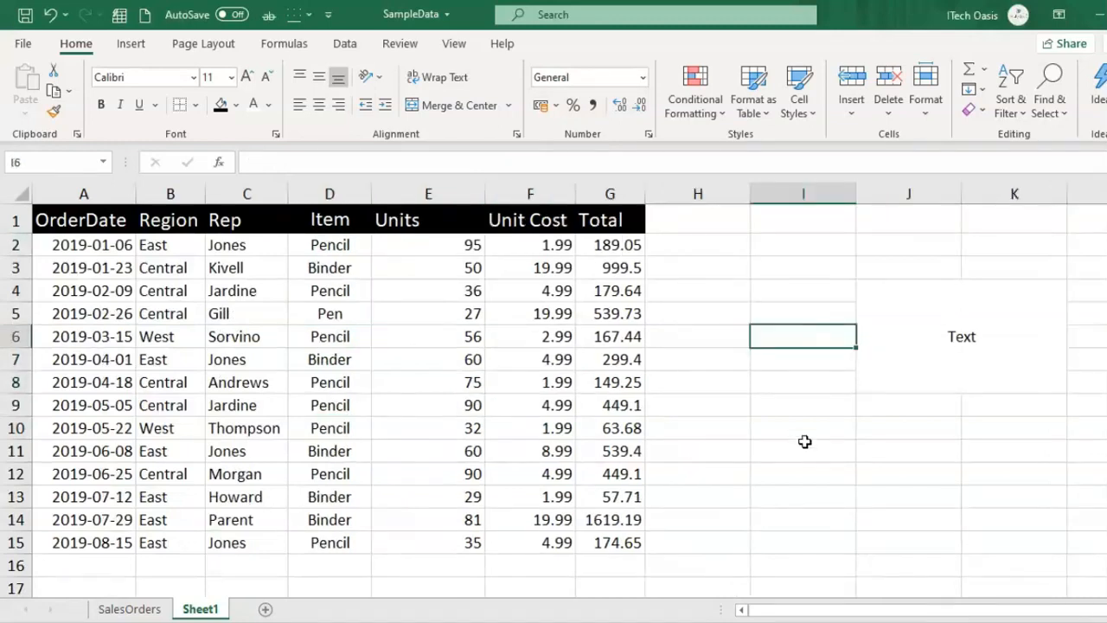
Enter "This is Day 3 of Excel Training" in cell I10 and reselect that cell
left_click(804, 433)
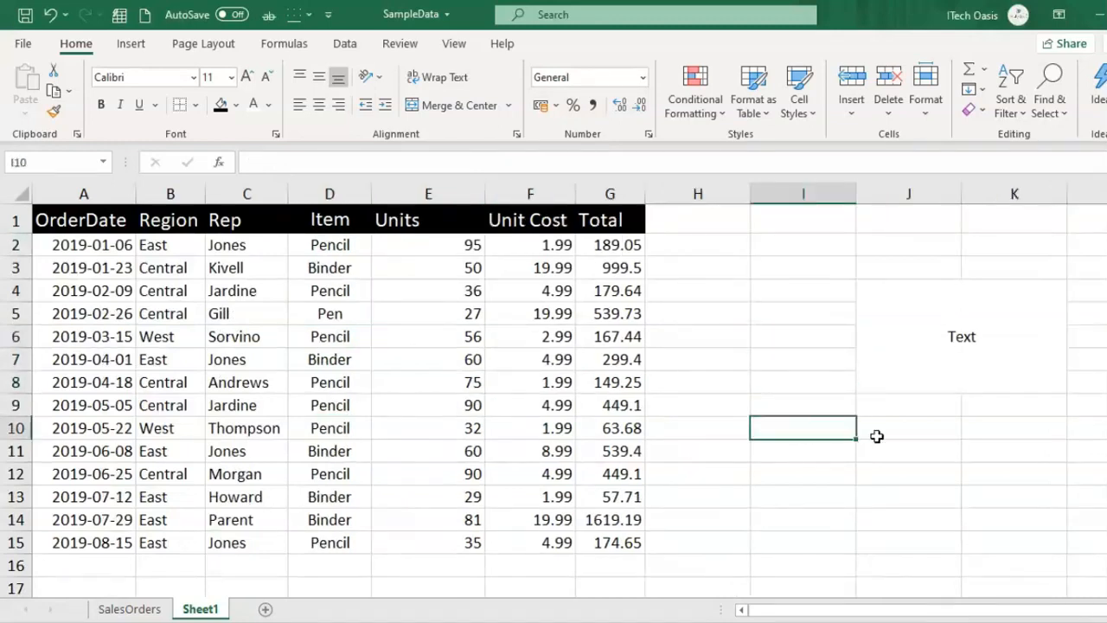
type("Thsis ")
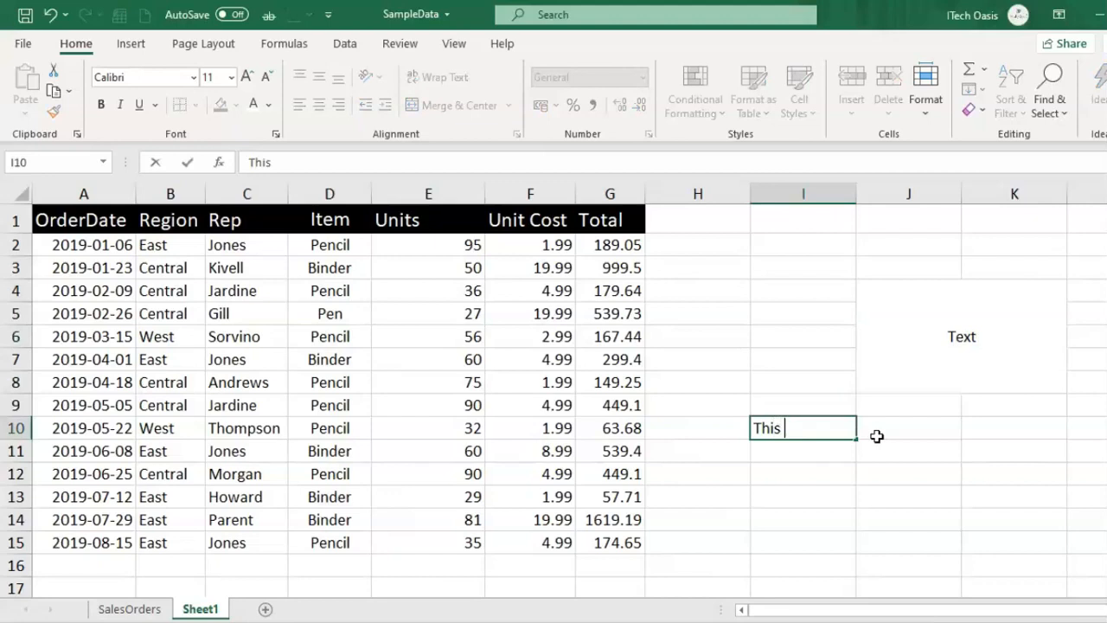
type("is Day 3 of E")
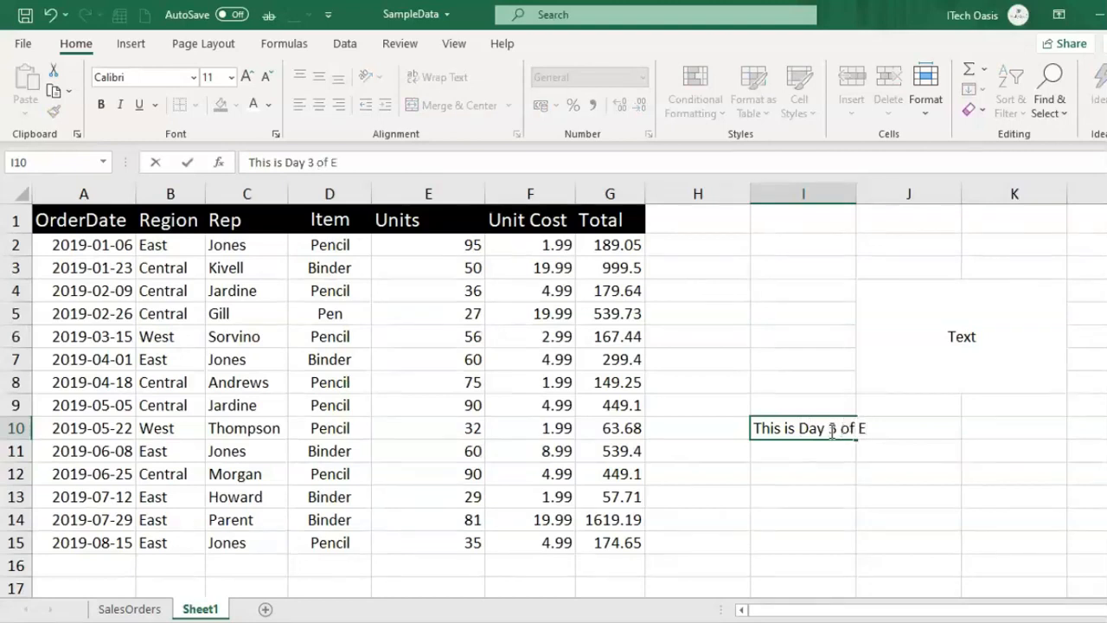
type("xcel Traini")
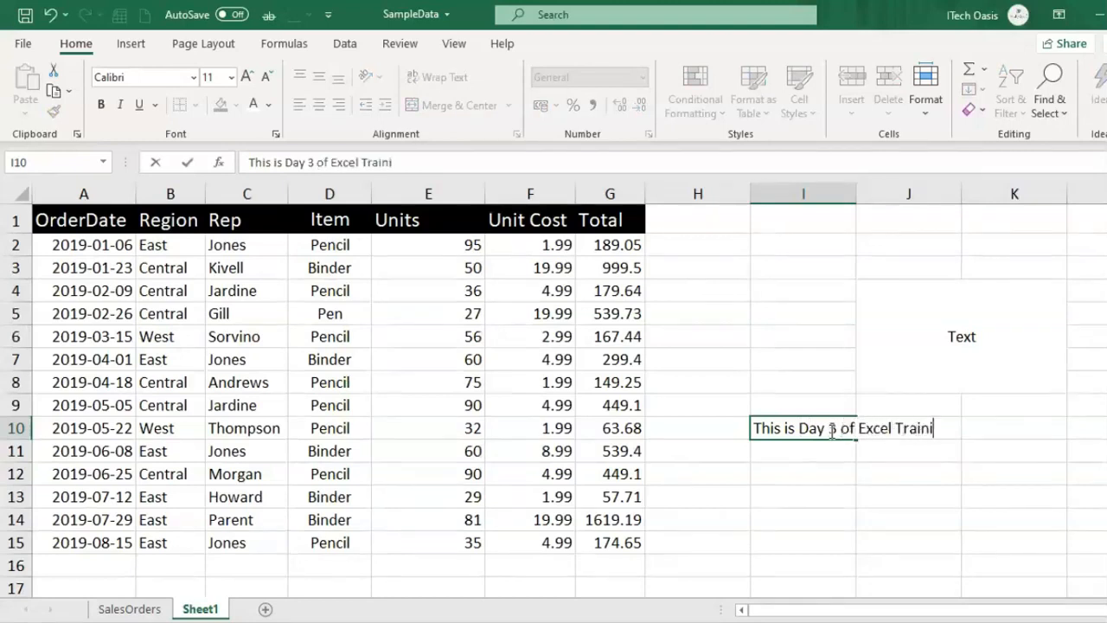
type("ng")
key("Return")
left_click(980, 503)
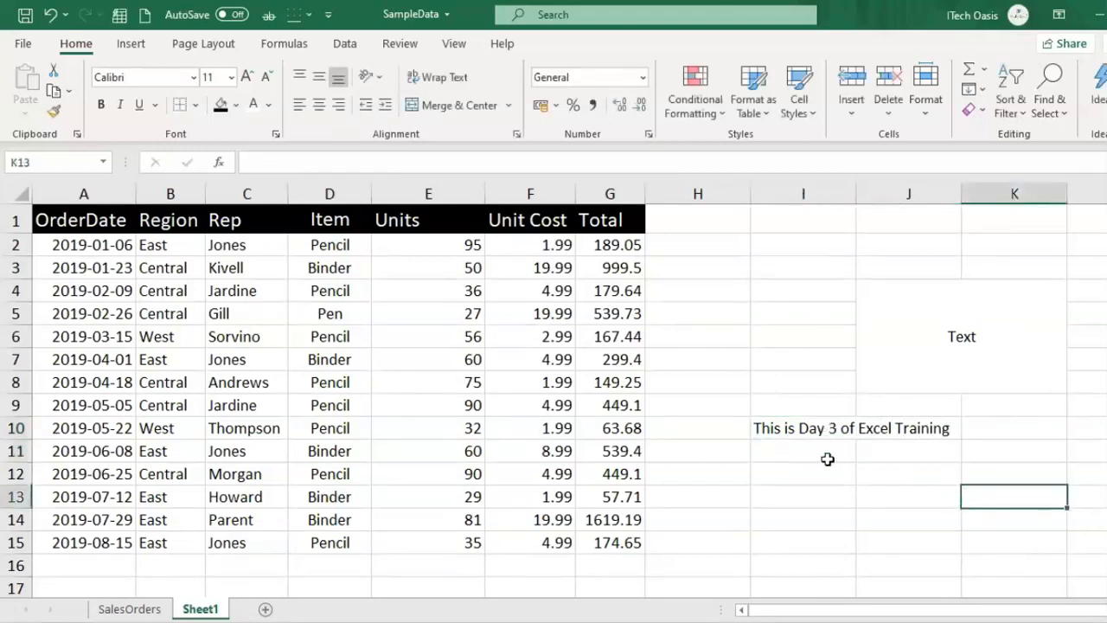
left_click(812, 431)
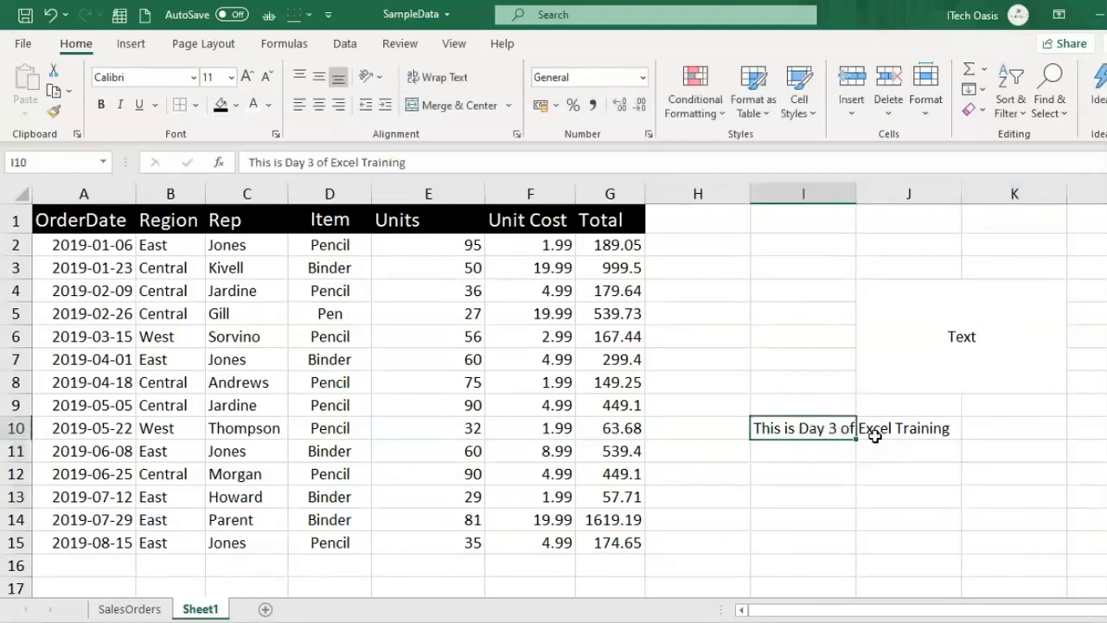
Turn on text wrapping for the sentence in cell I10
left_click(924, 428)
left_click_drag(795, 427, 932, 434)
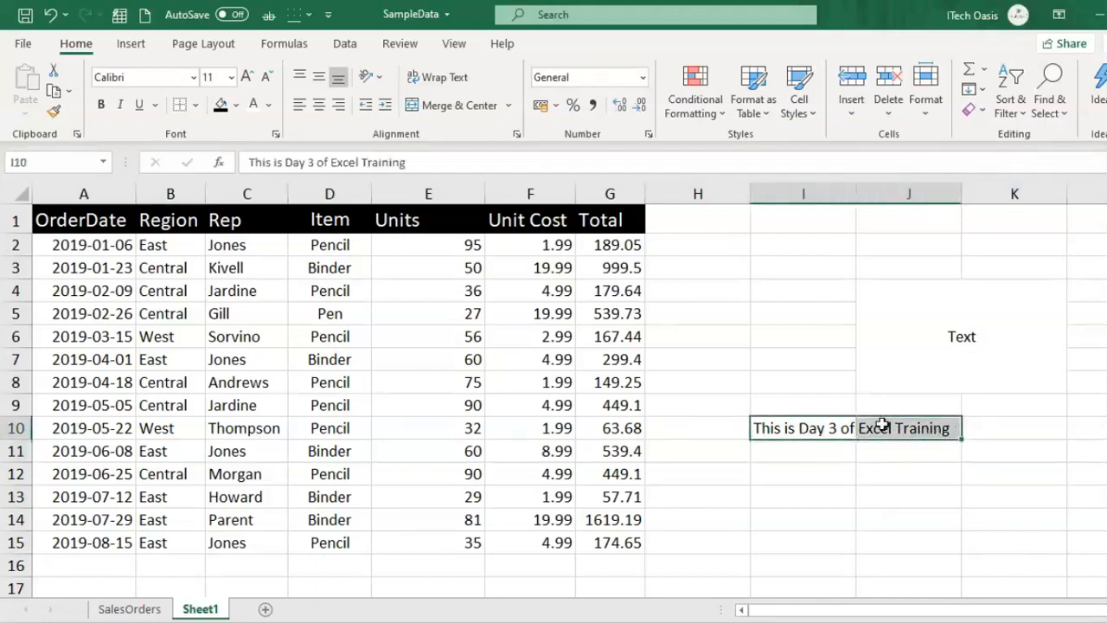
left_click(916, 518)
left_click(819, 428)
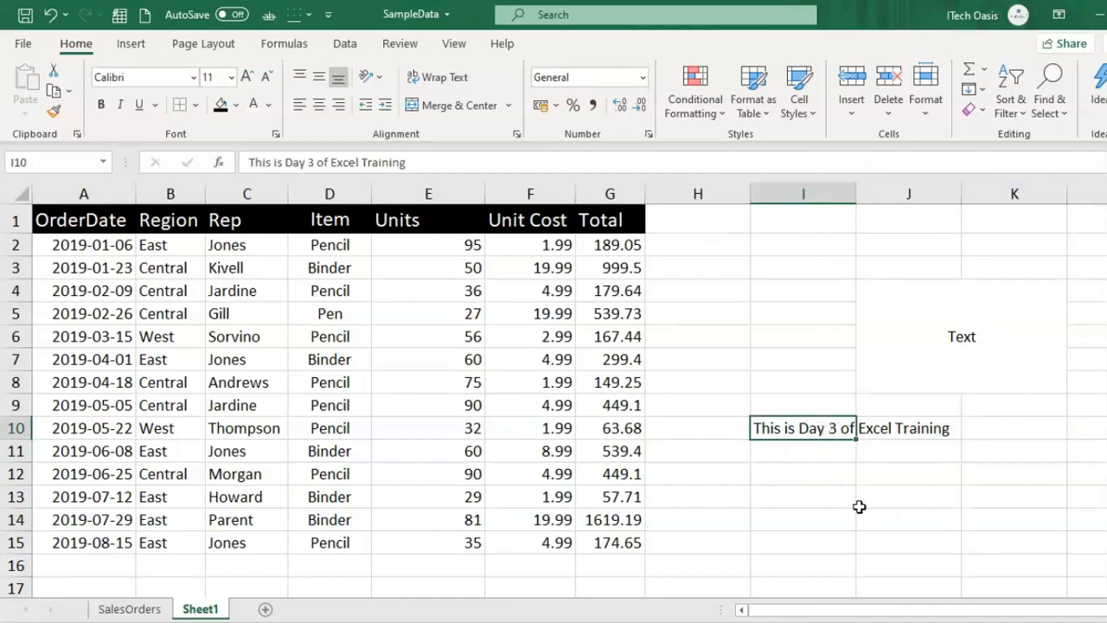
left_click(444, 81)
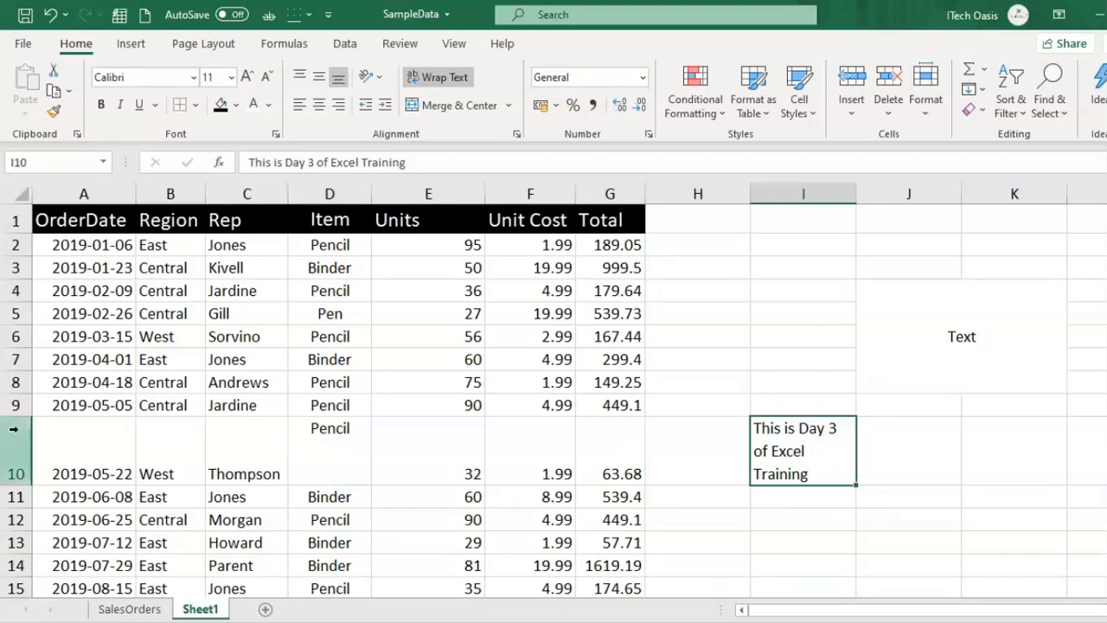
Turn text wrapping back off for cell I10
left_click_drag(82, 425, 173, 437)
left_click(793, 458)
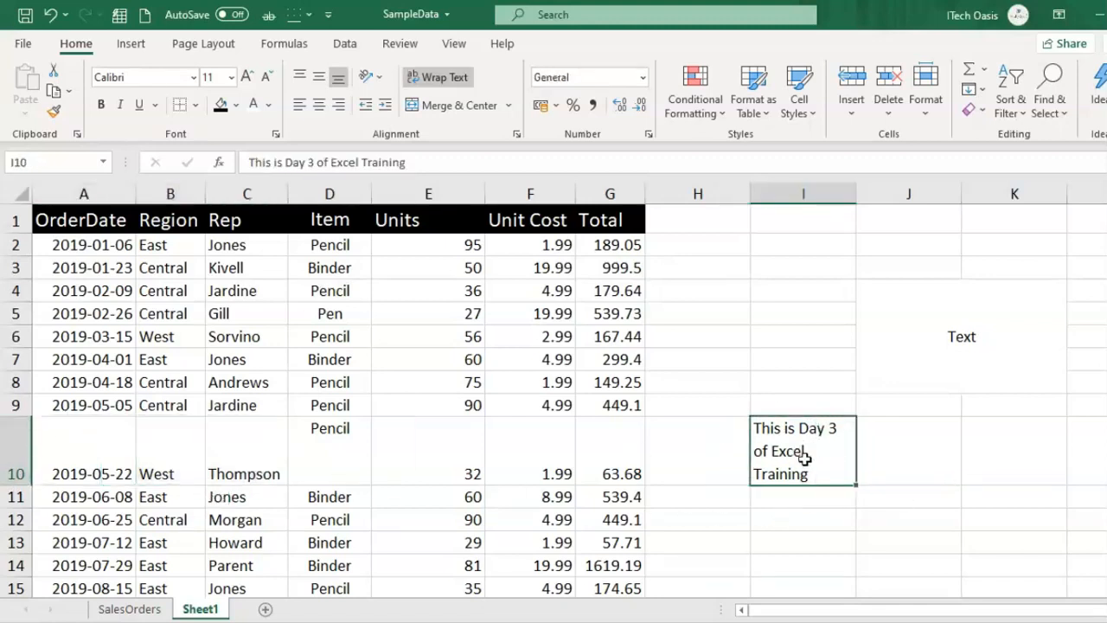
left_click(439, 81)
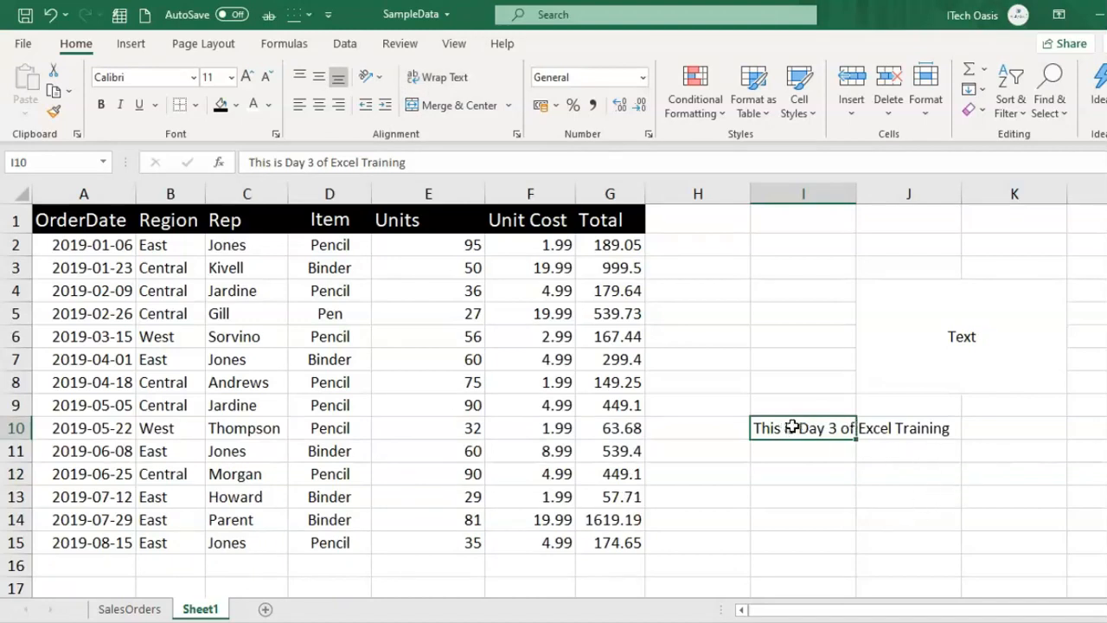
Angle the text in the merged "Text" cell J4 counterclockwise
left_click(998, 341)
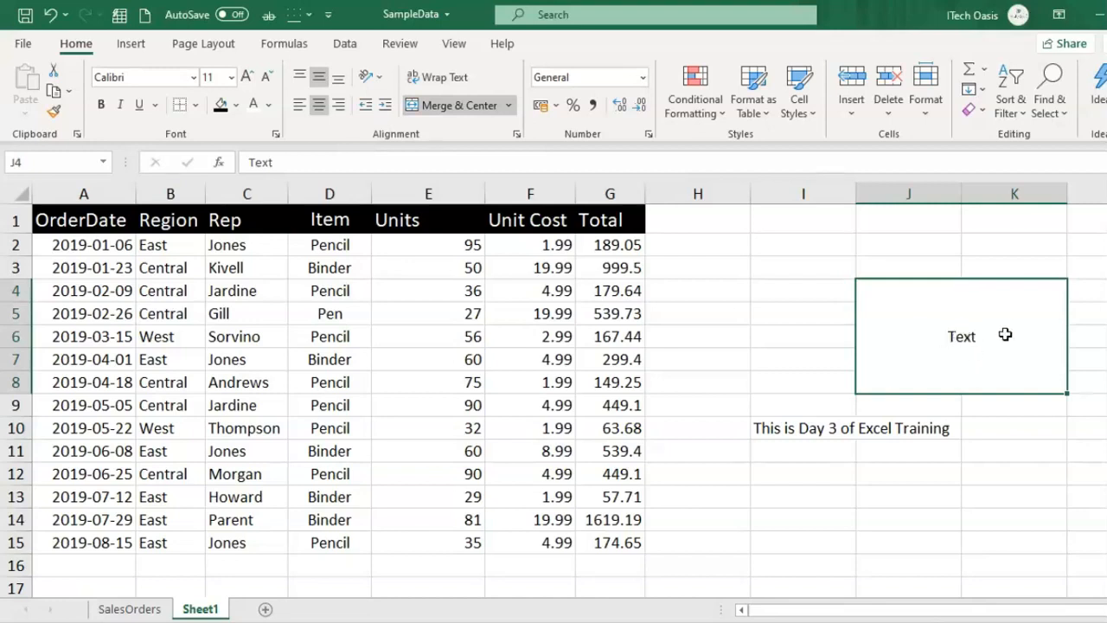
left_click(381, 80)
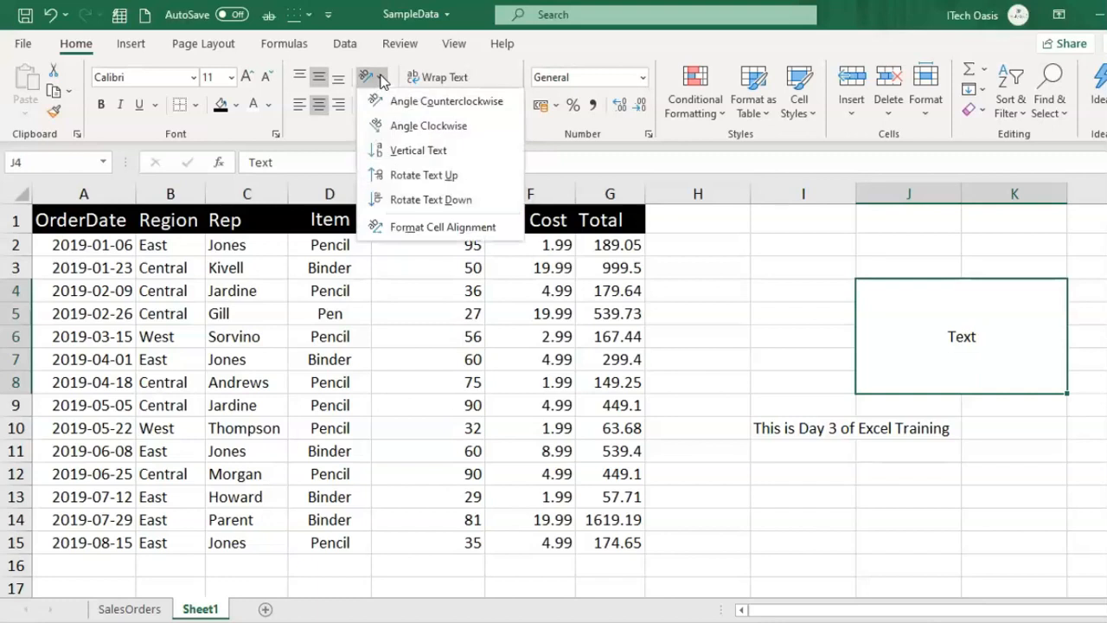
left_click(447, 102)
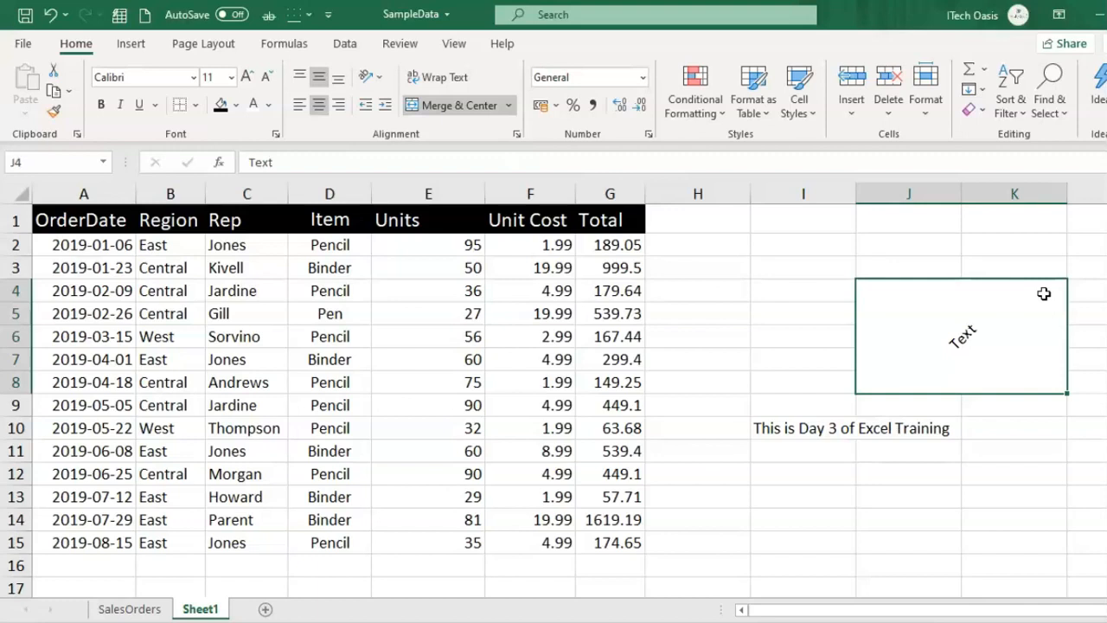
Try the Angle Clockwise orientation on merged cell J4, followed by Vertical Text
left_click(370, 77)
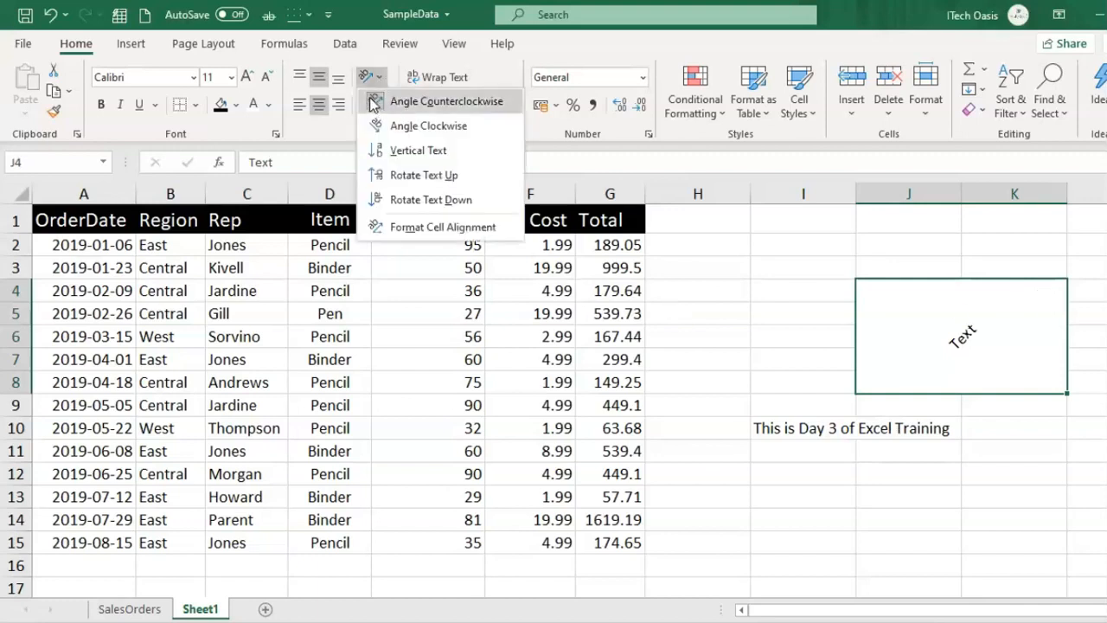
left_click(463, 128)
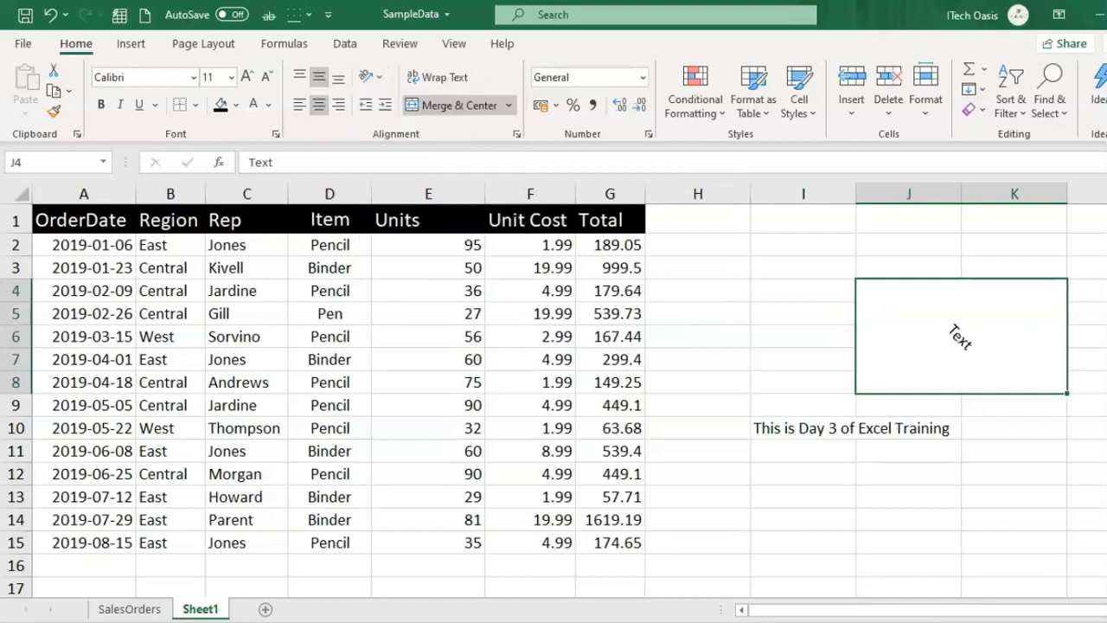
left_click(370, 77)
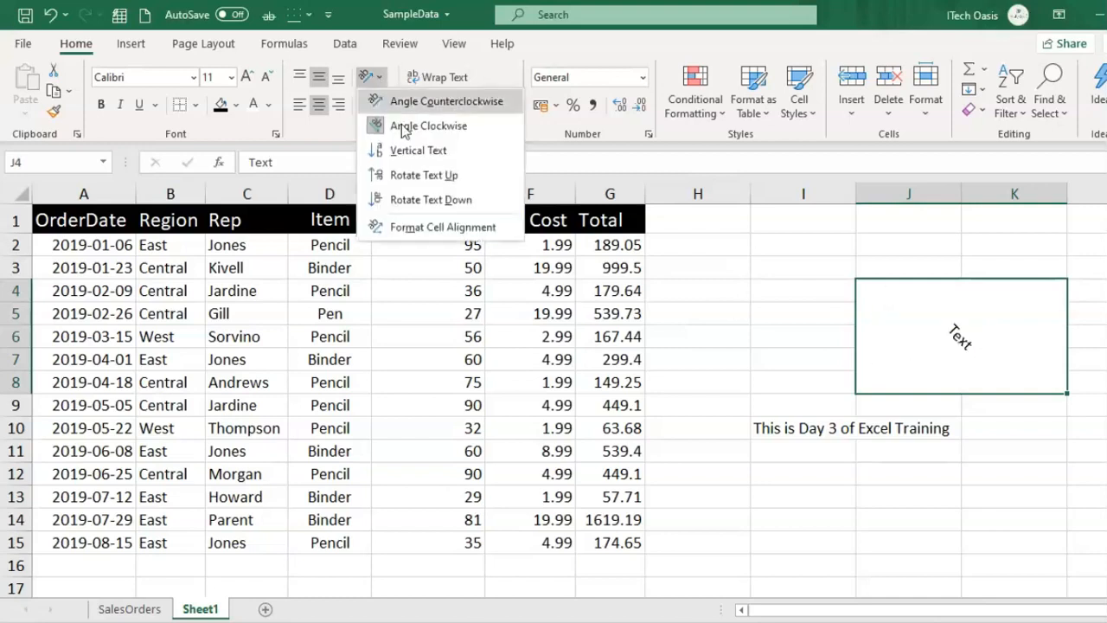
left_click(429, 156)
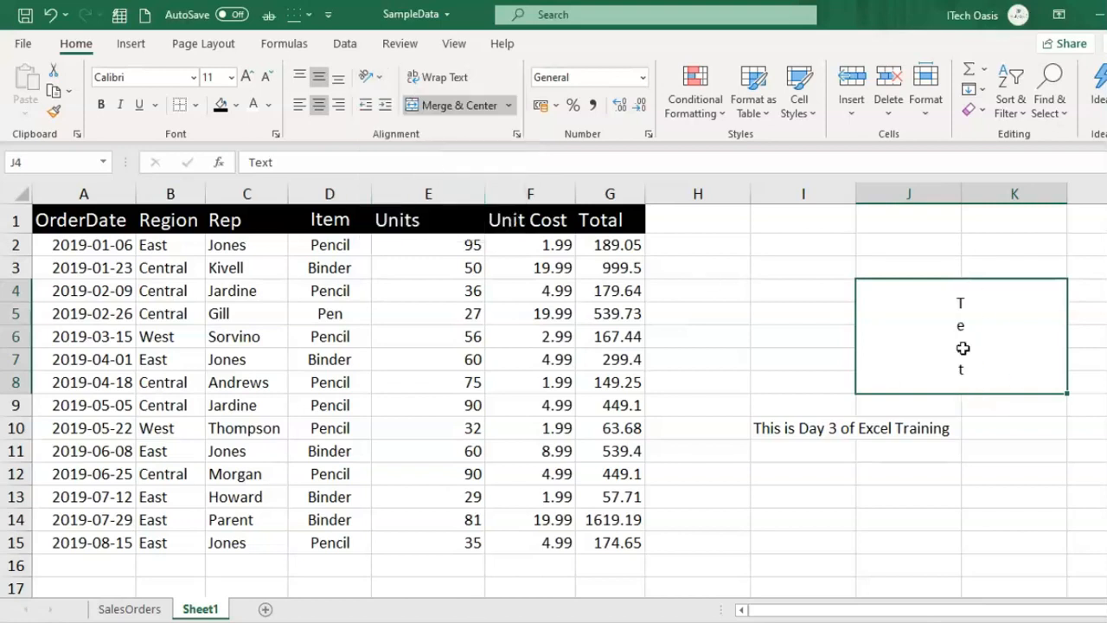
Rotate the text in merged cell J4 up and extend its content to "Text Add New"
left_click(367, 77)
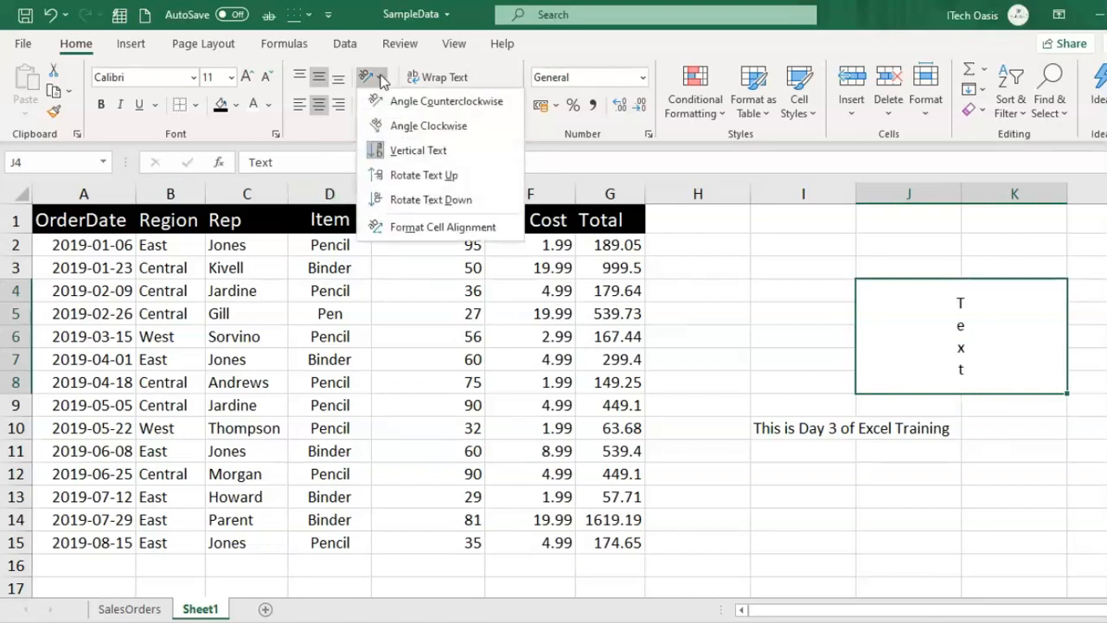
left_click(428, 177)
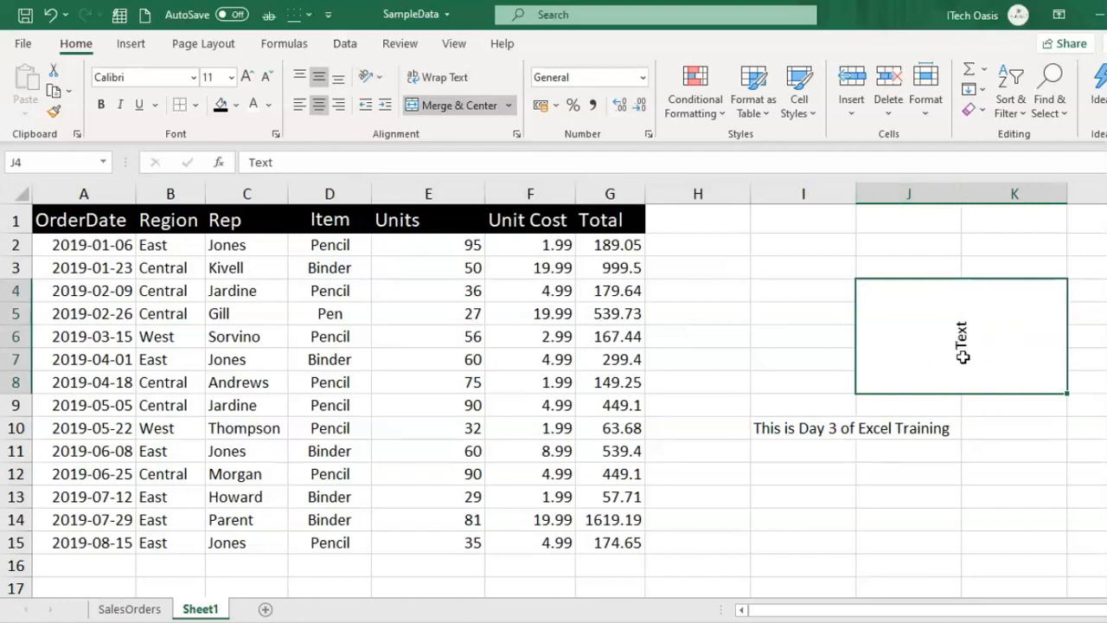
double_click(992, 326)
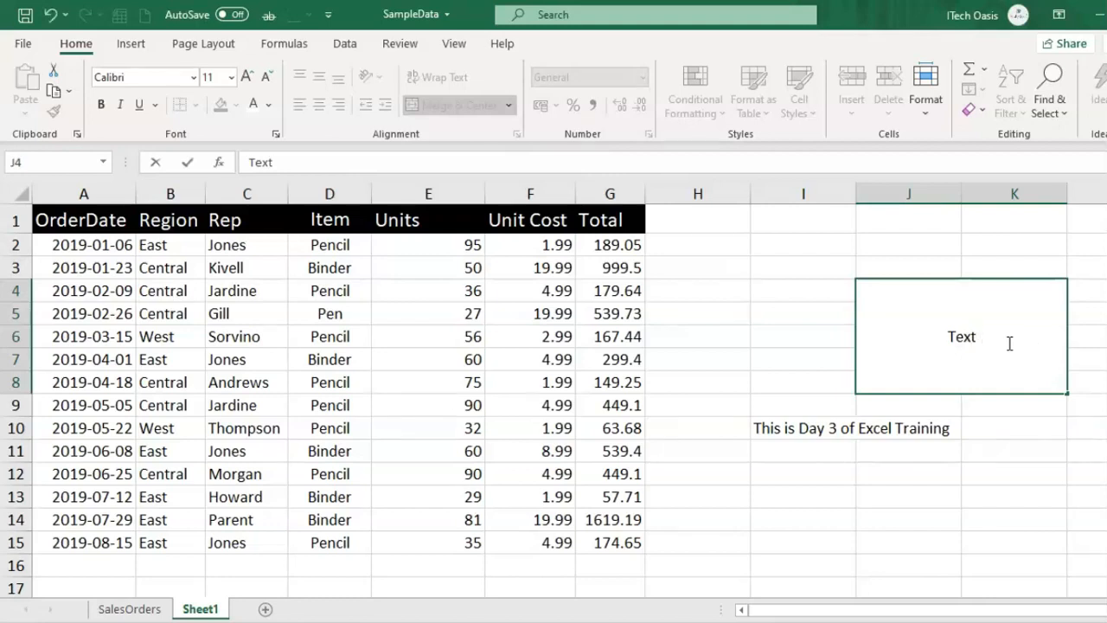
type("Add New")
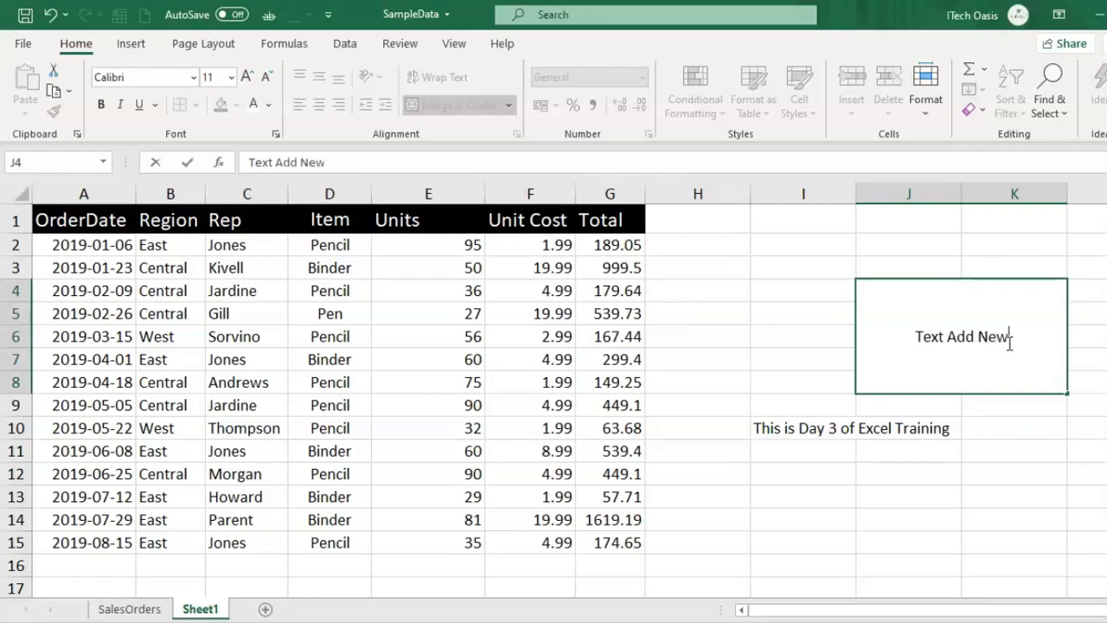
key("Return")
left_click(999, 316)
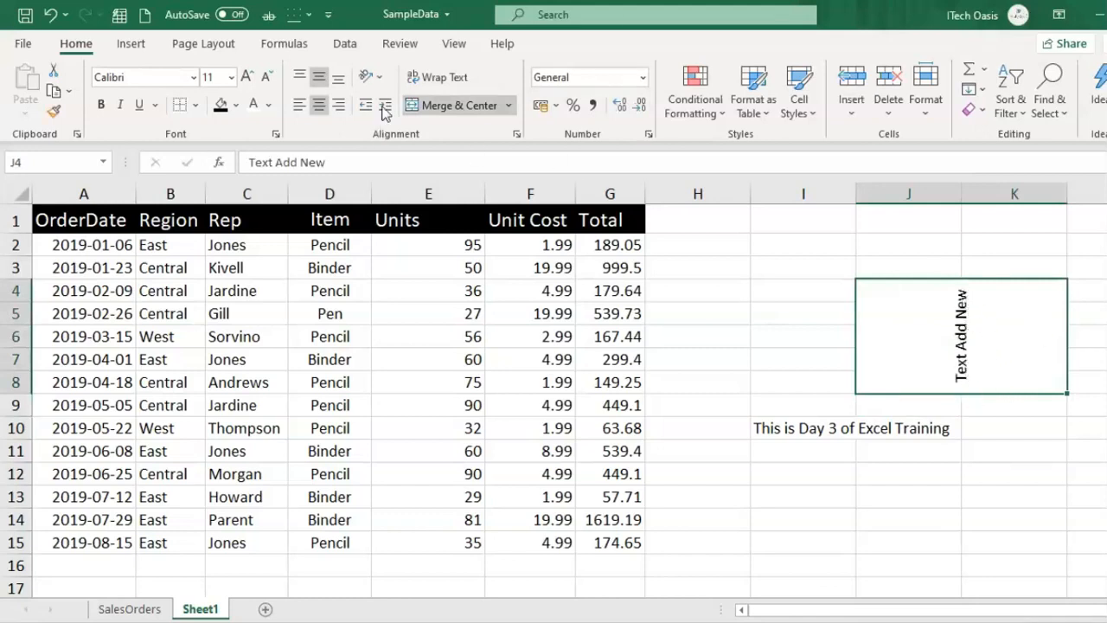
Examine the alignment and orientation settings of merged cell J4 without changing them
left_click(380, 78)
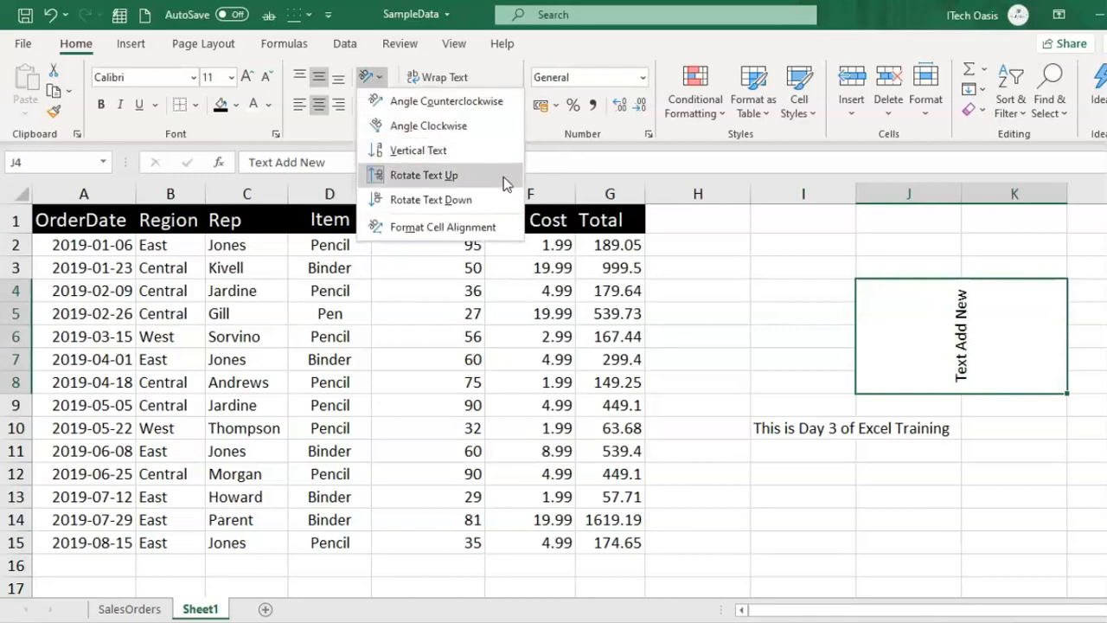
left_click(437, 231)
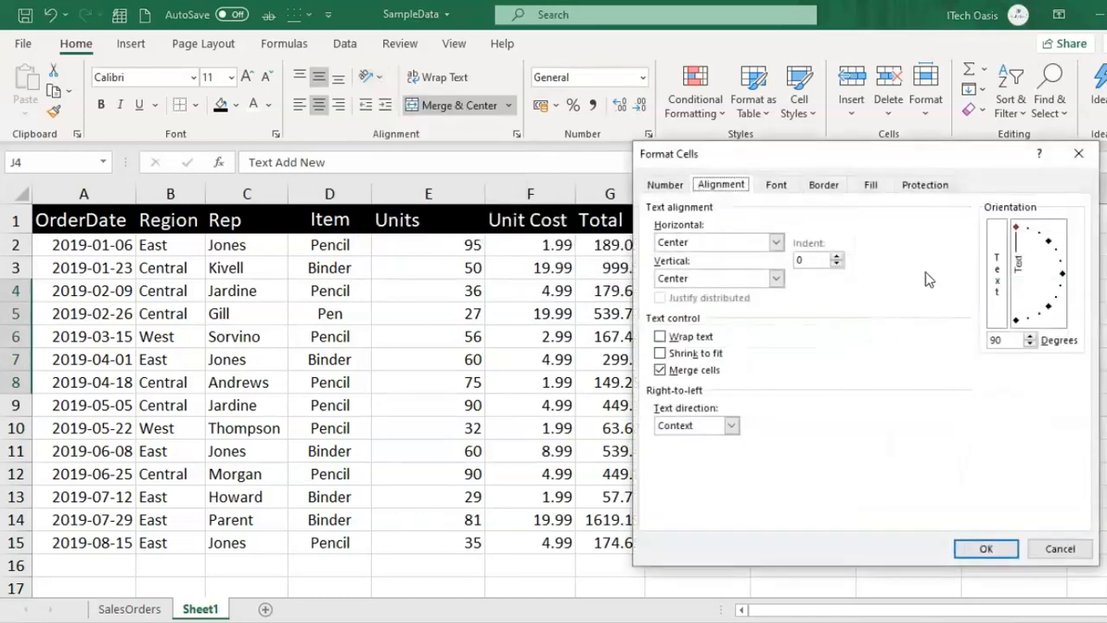
left_click_drag(838, 173, 500, 174)
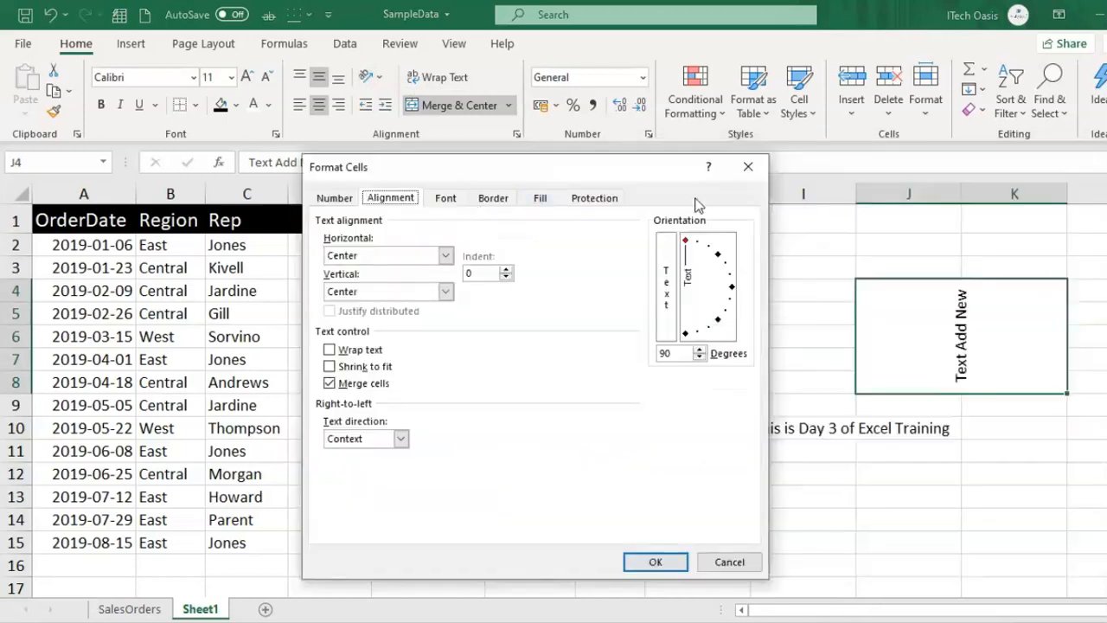
left_click(748, 166)
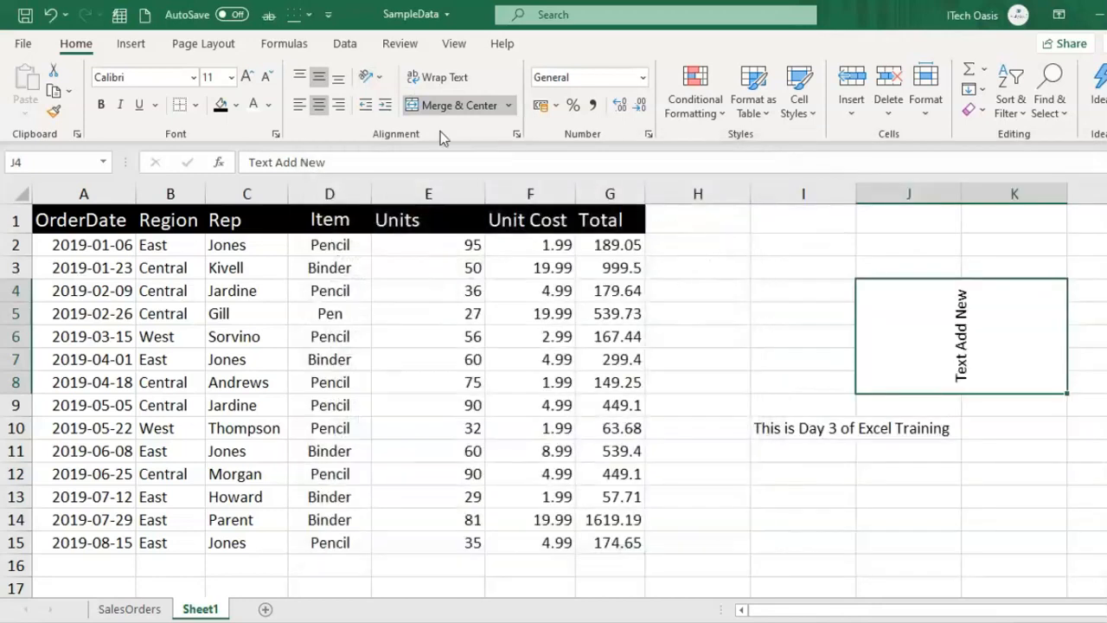
left_click(384, 77)
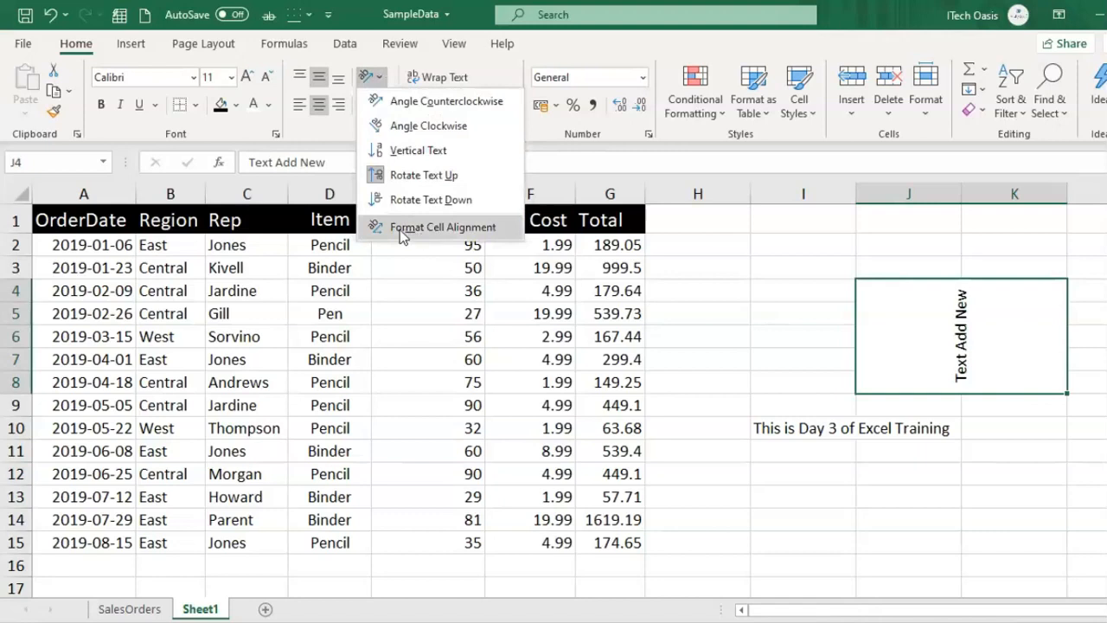
left_click(444, 227)
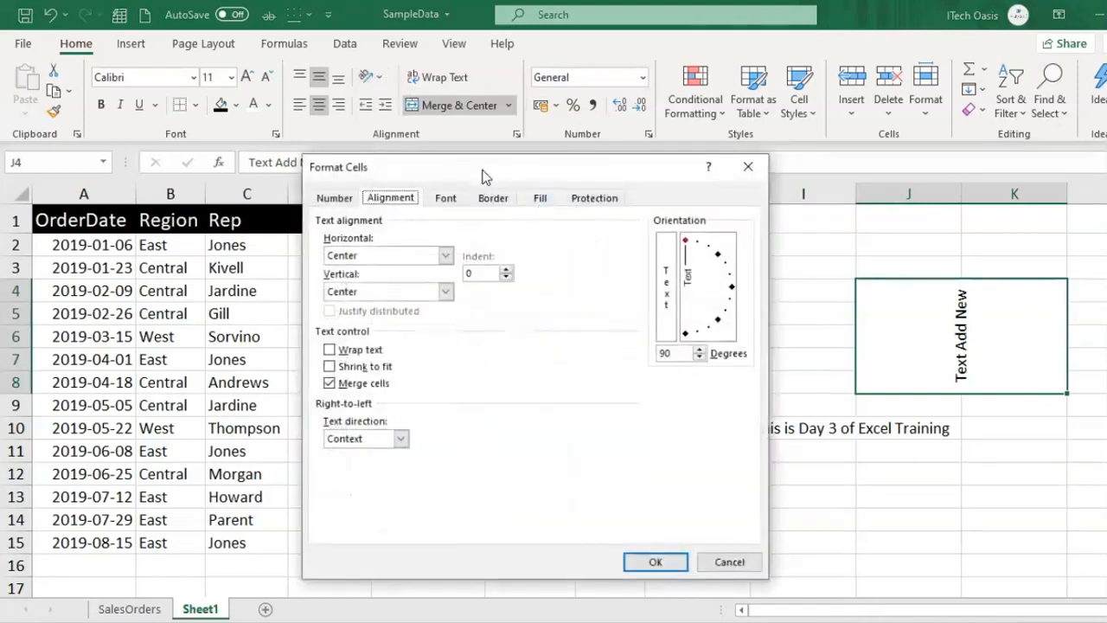
left_click_drag(484, 176, 498, 209)
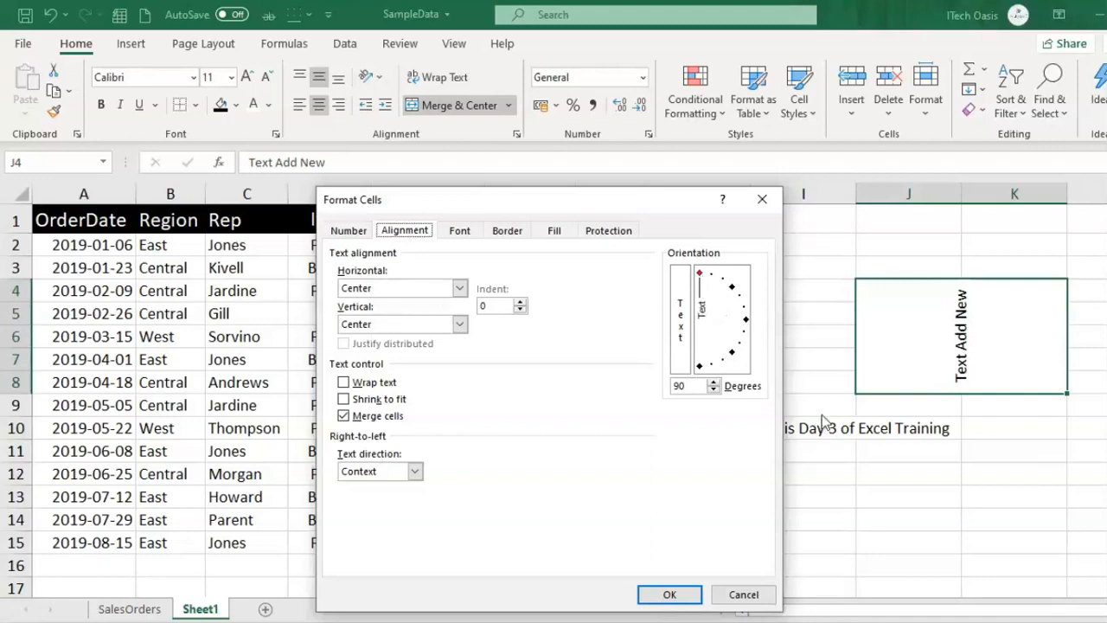
left_click(743, 594)
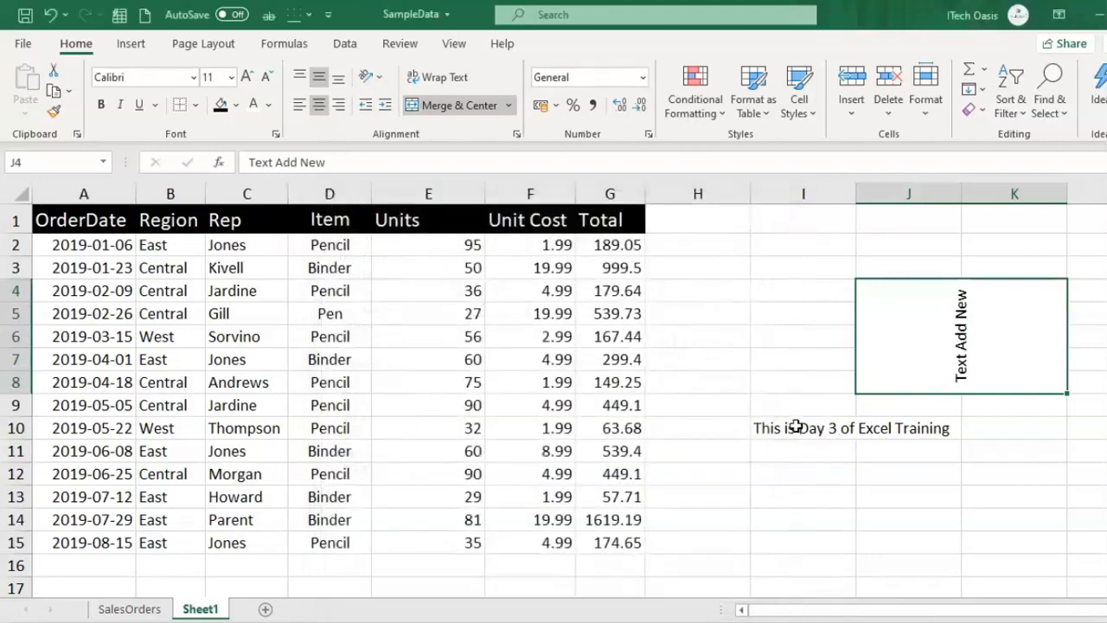
Set the text orientation of cell I10 to 45 degrees
left_click(793, 433)
left_click(381, 80)
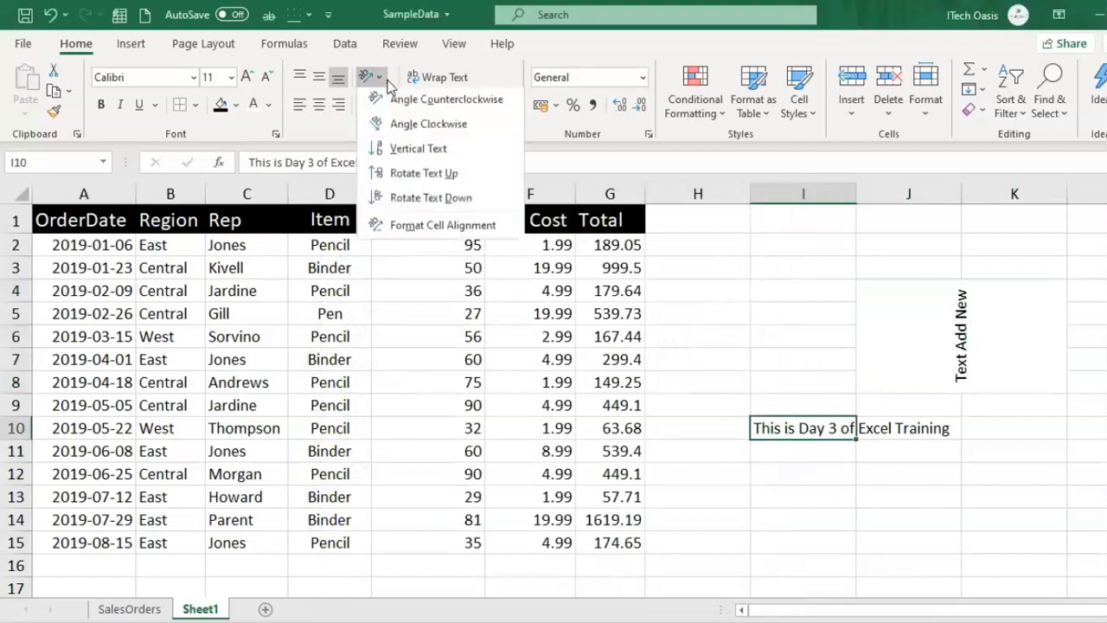
left_click(433, 225)
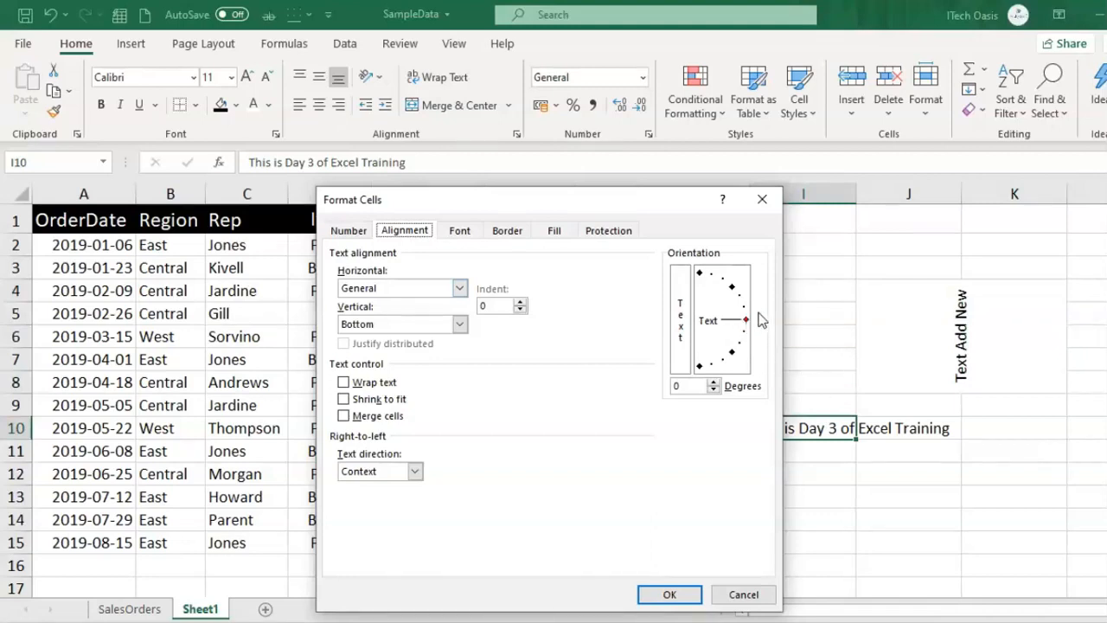
mouse_move(749, 327)
left_mouse_down()
mouse_move(741, 292)
mouse_move(742, 331)
left_mouse_up()
left_click_drag(744, 330, 732, 290)
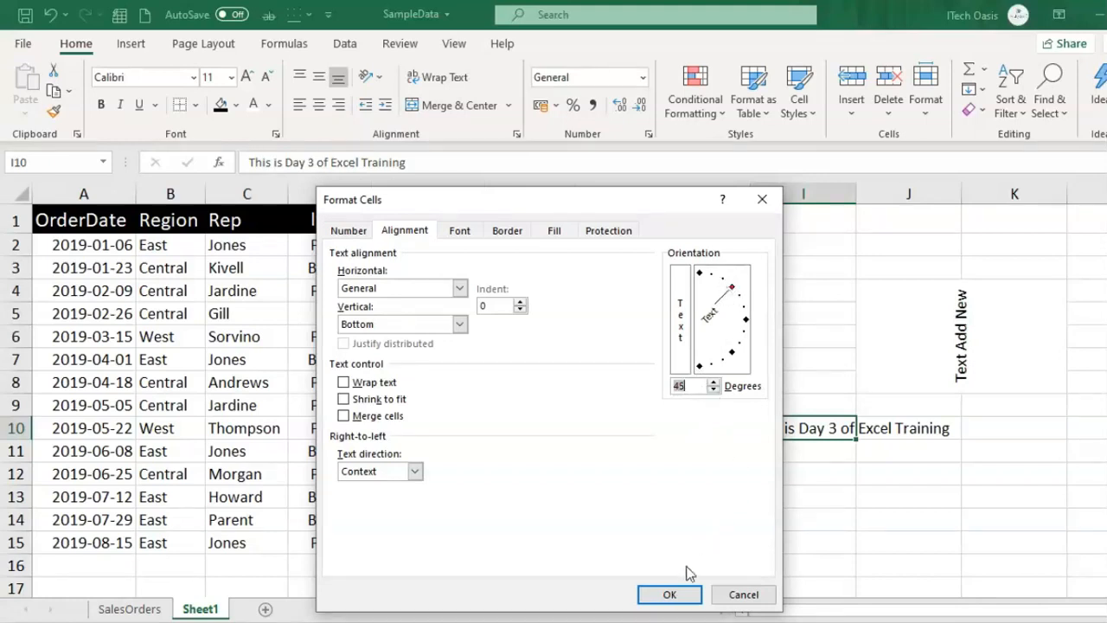
left_click(671, 595)
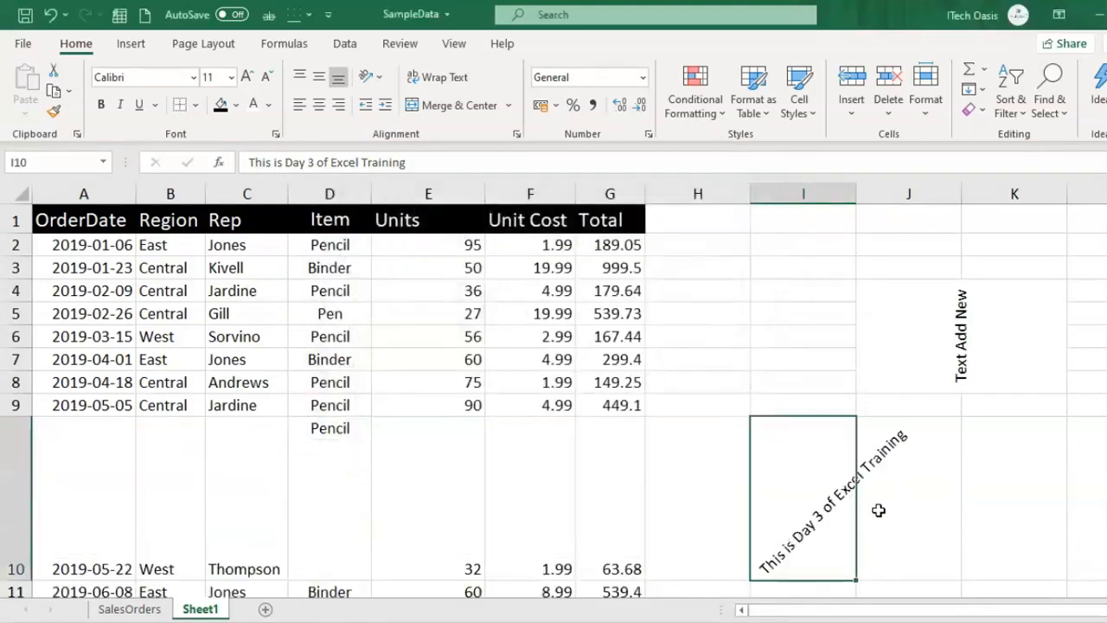
Set the text orientation of cell I10 back to 0 degrees
scroll(910, 474, "down", 1)
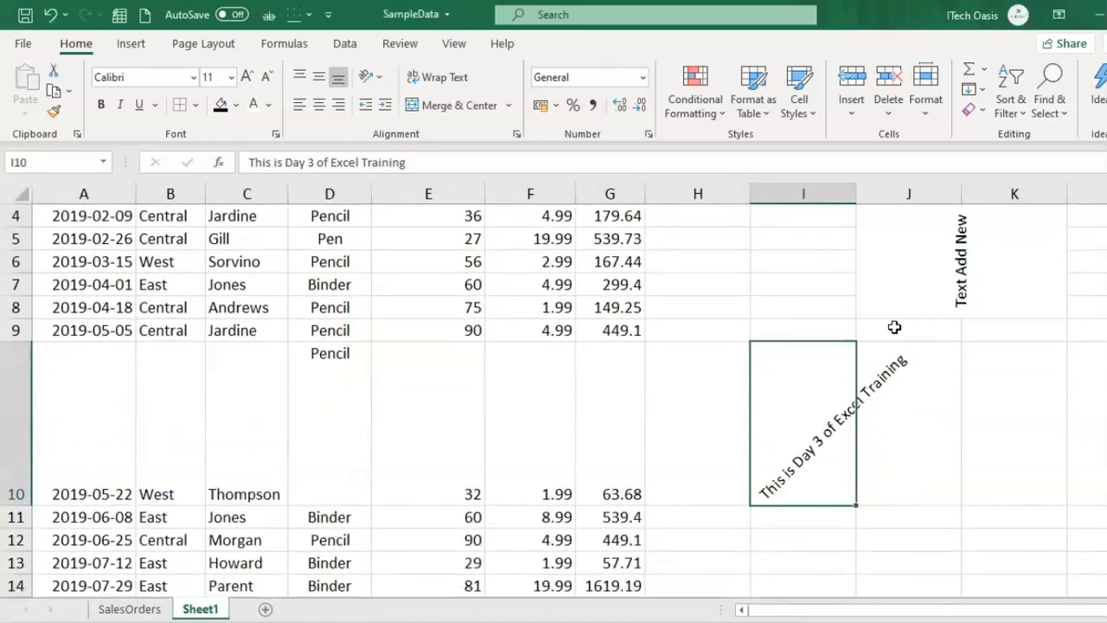
left_click(368, 76)
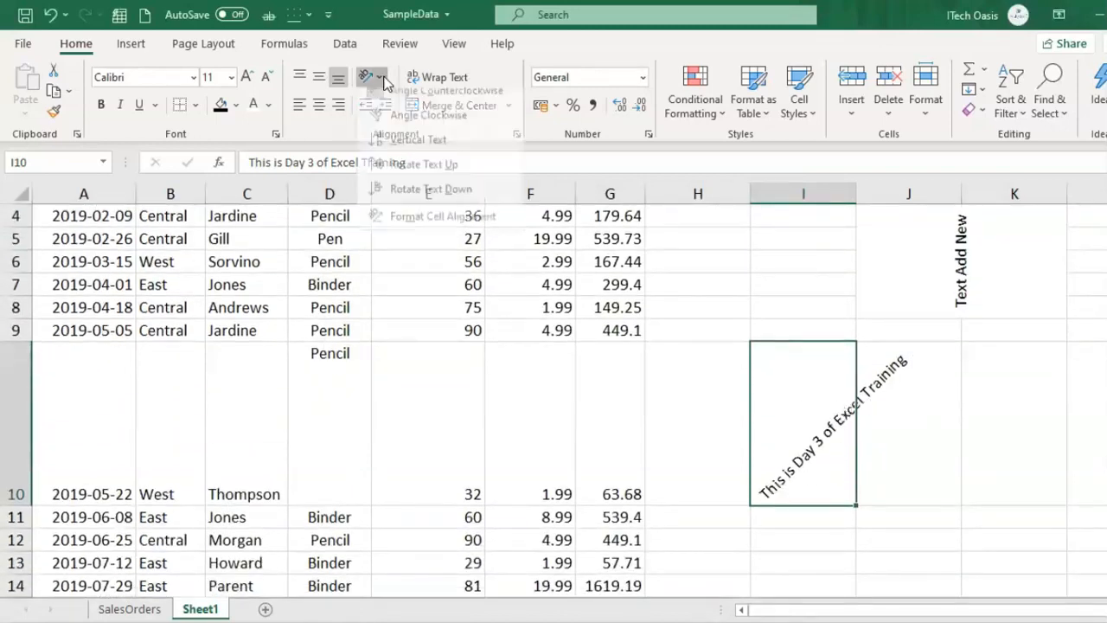
left_click(429, 221)
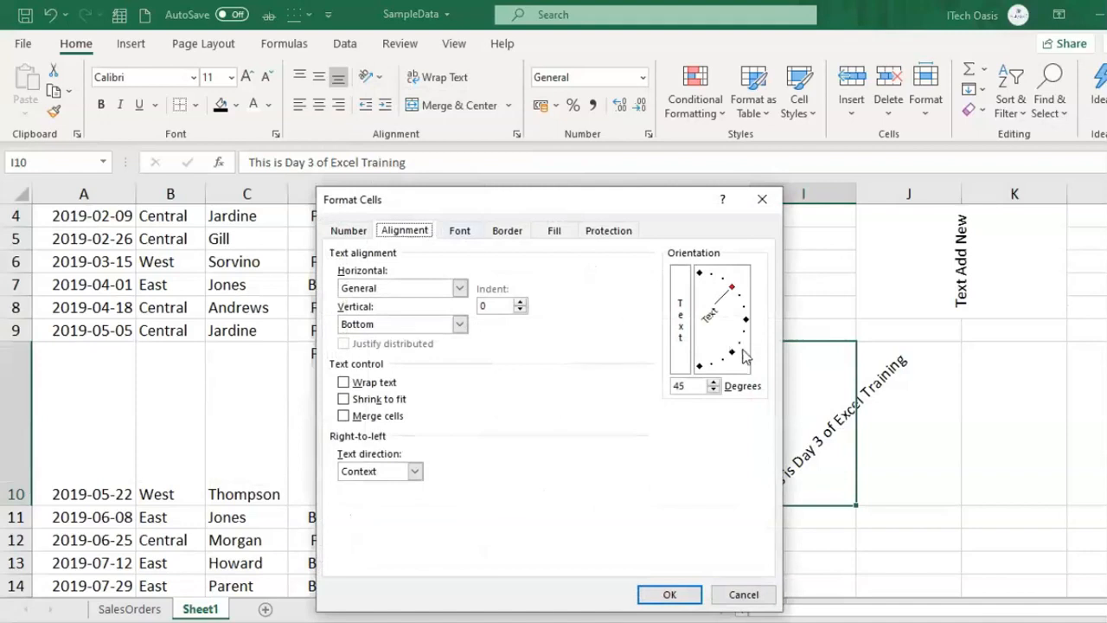
left_click(745, 320)
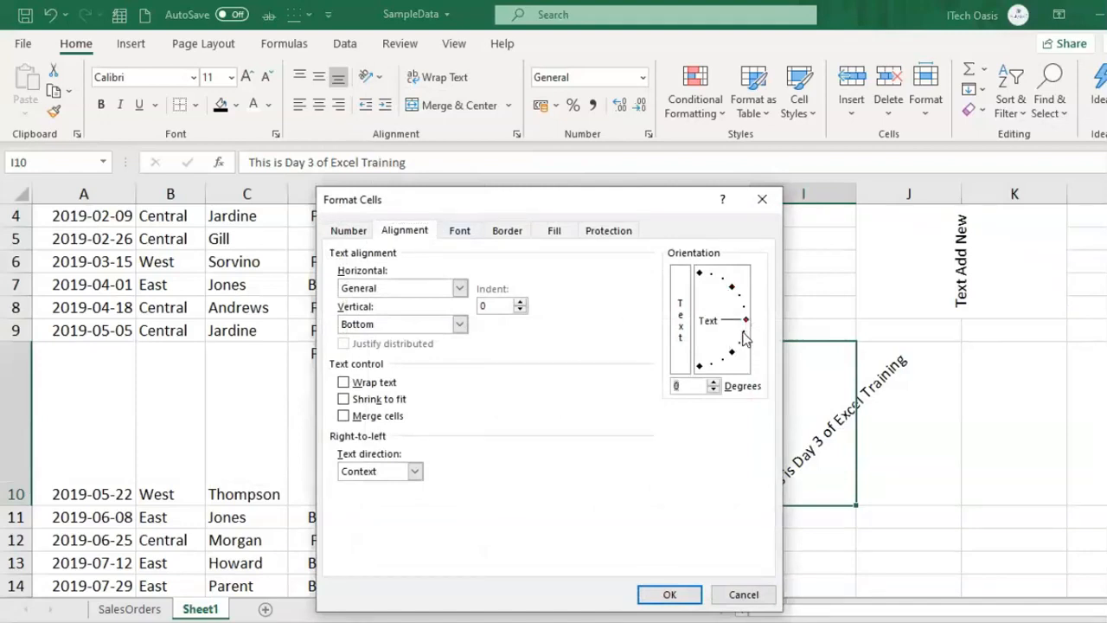
left_click(673, 594)
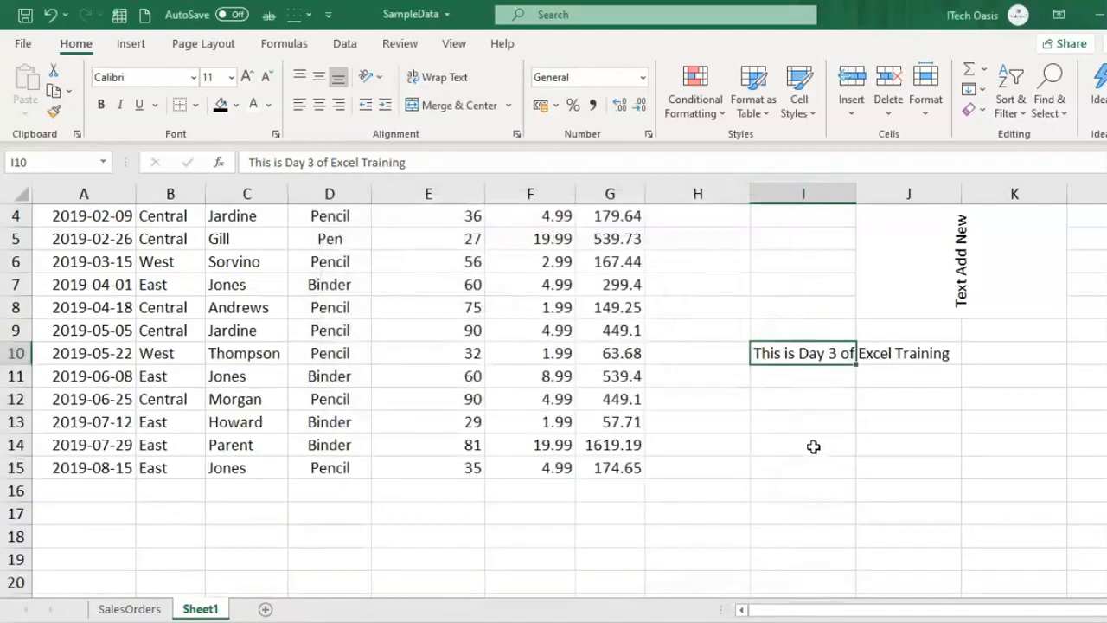
Set the text orientation of cell I10 to 30 degrees
left_click(811, 445)
left_click(808, 355)
key("ctrl+1")
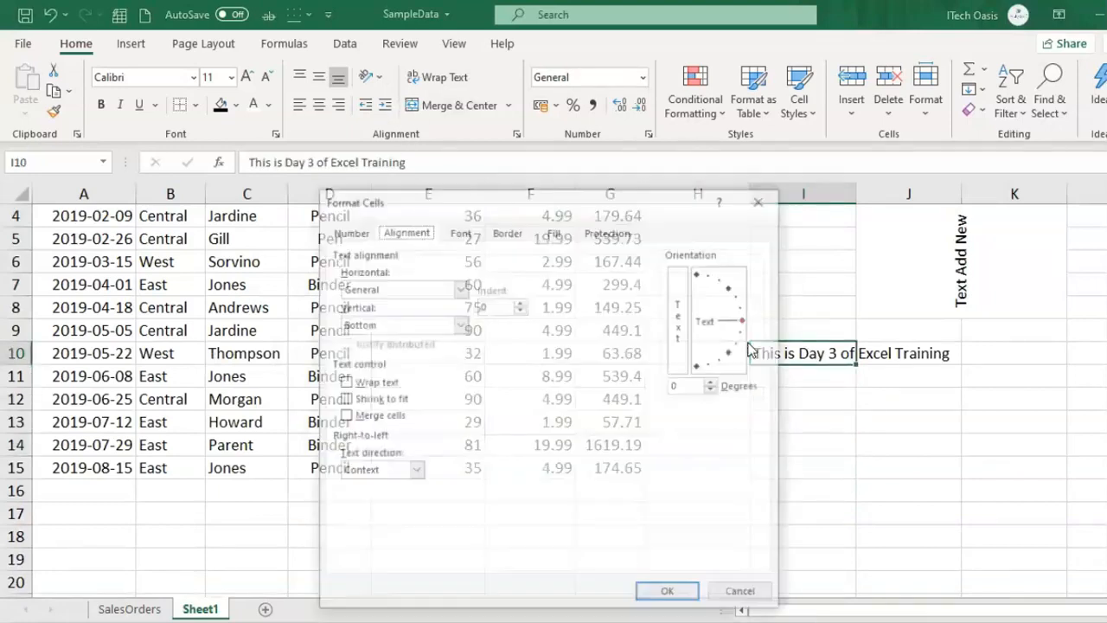
left_click_drag(446, 201, 394, 174)
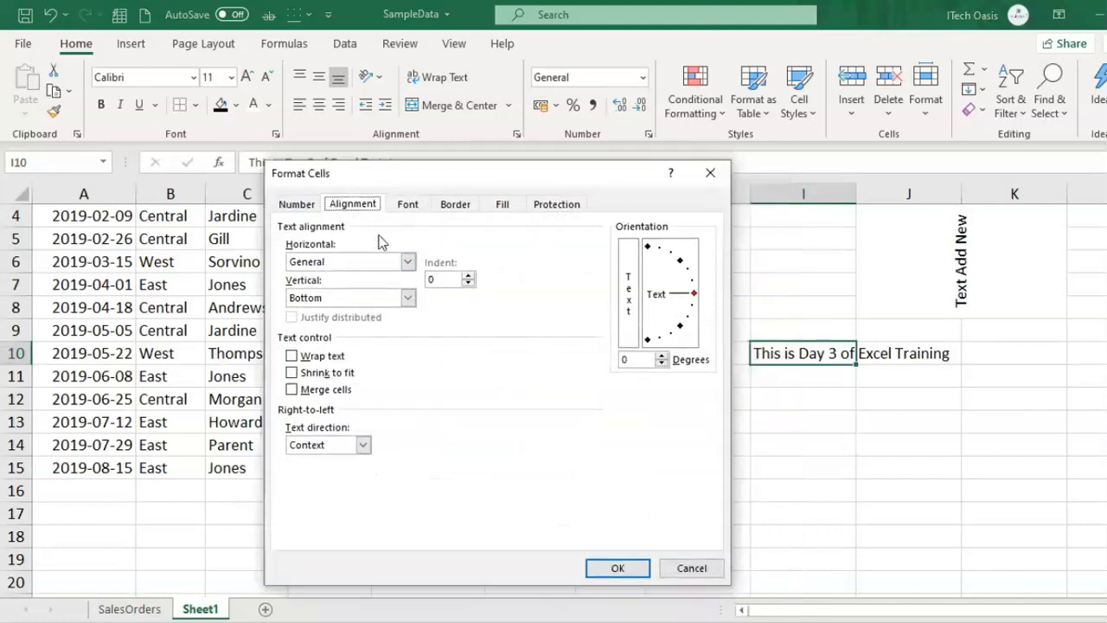
left_click_drag(639, 358, 585, 343)
type("30")
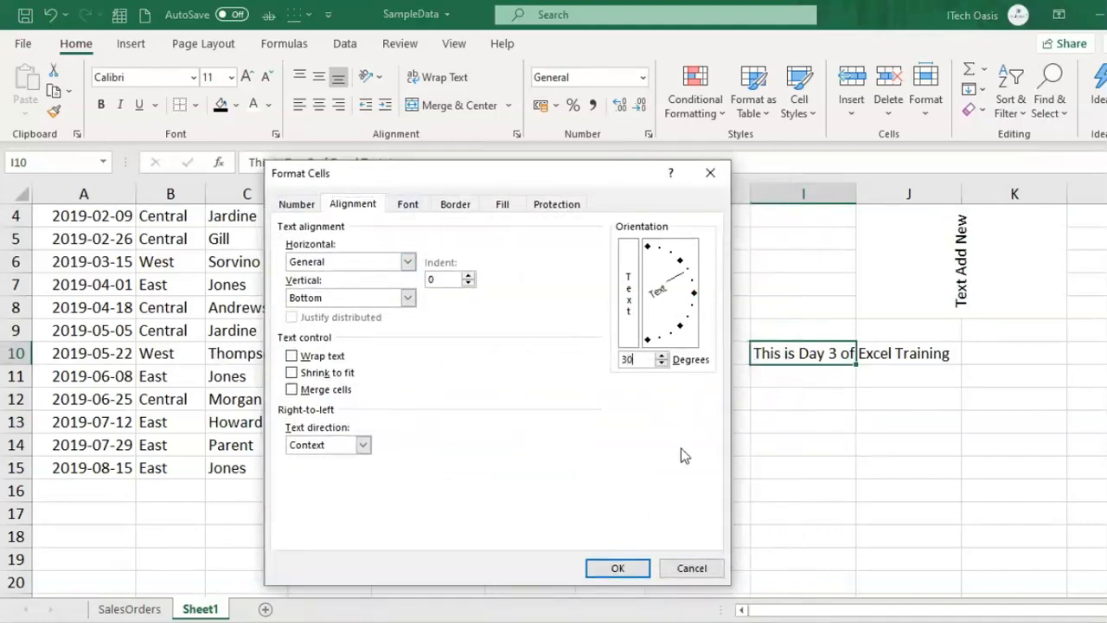
left_click(617, 568)
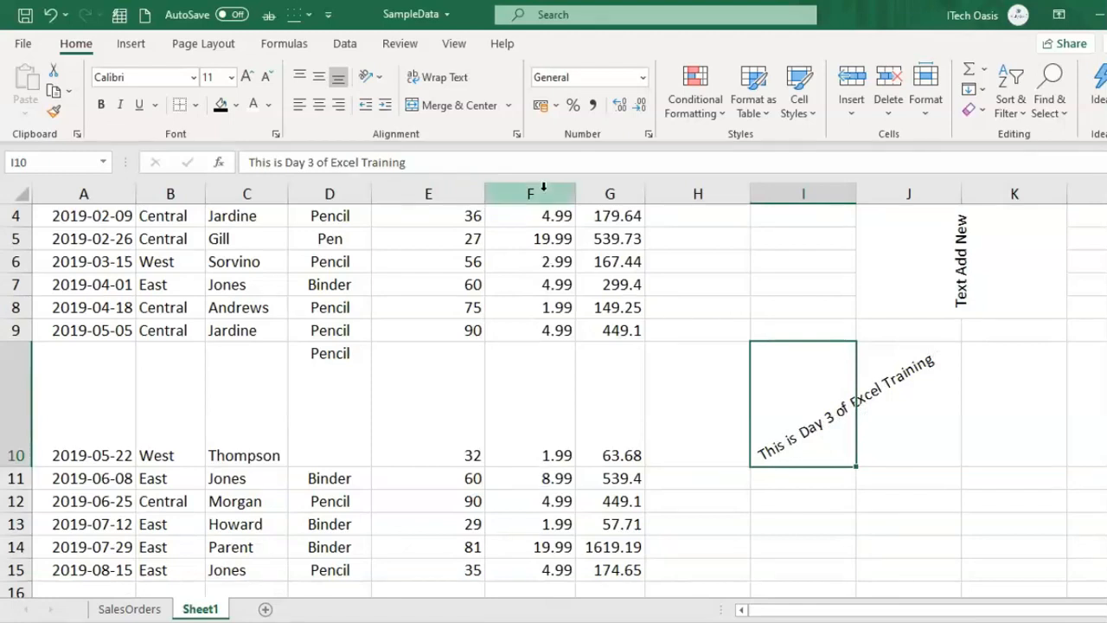
Reset the text orientation of cell I10 to 0 degrees and turn on text wrapping
key("ctrl+1")
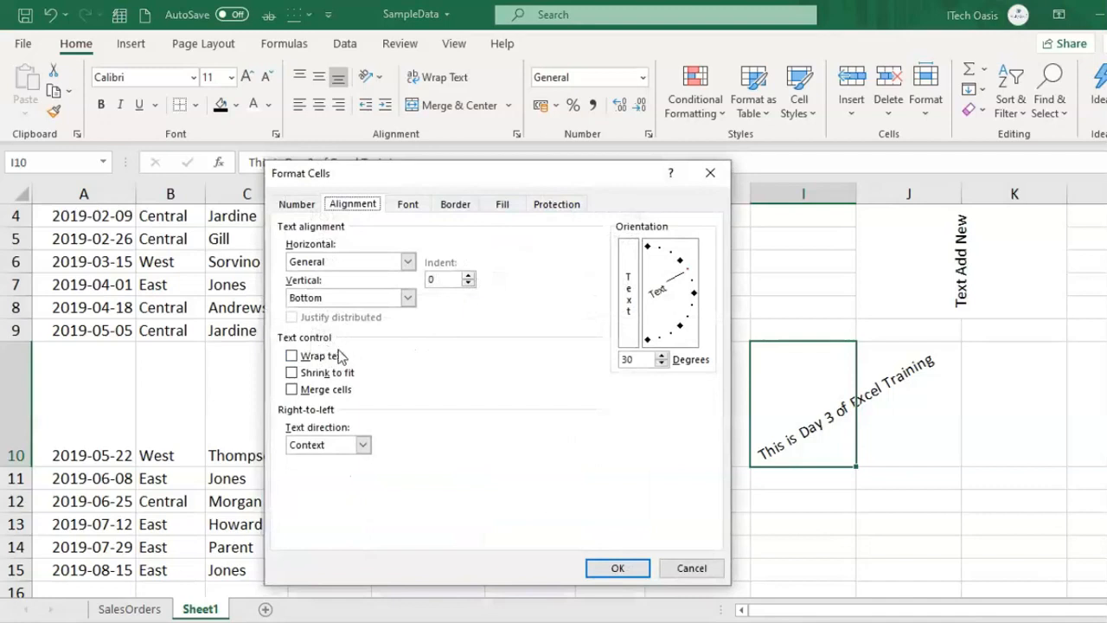
double_click(643, 356)
type("0")
left_click(298, 356)
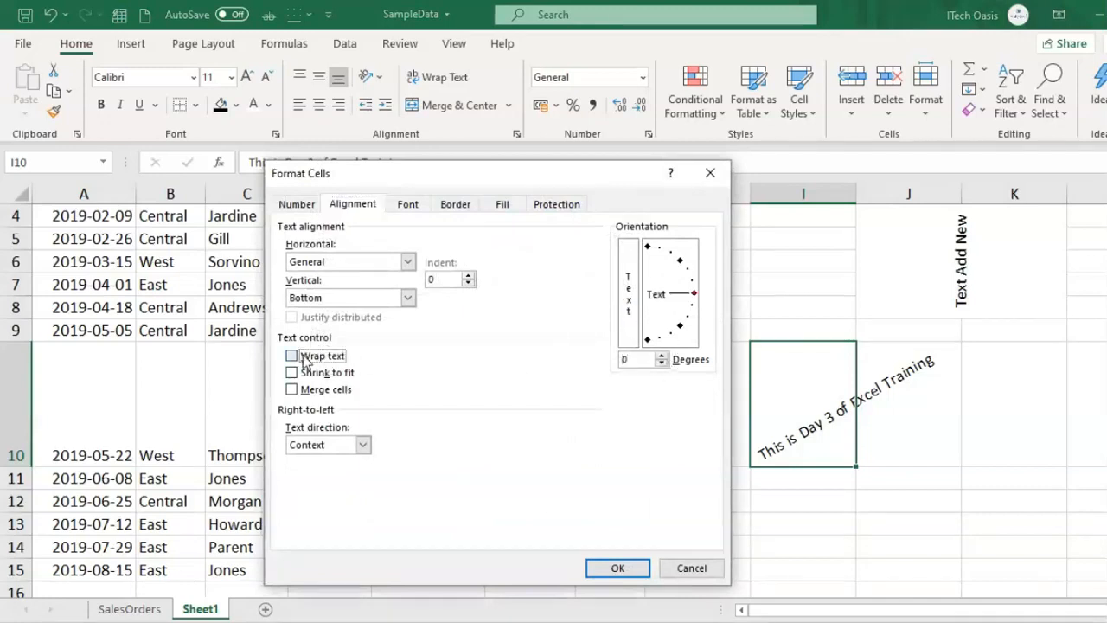
left_click(619, 571)
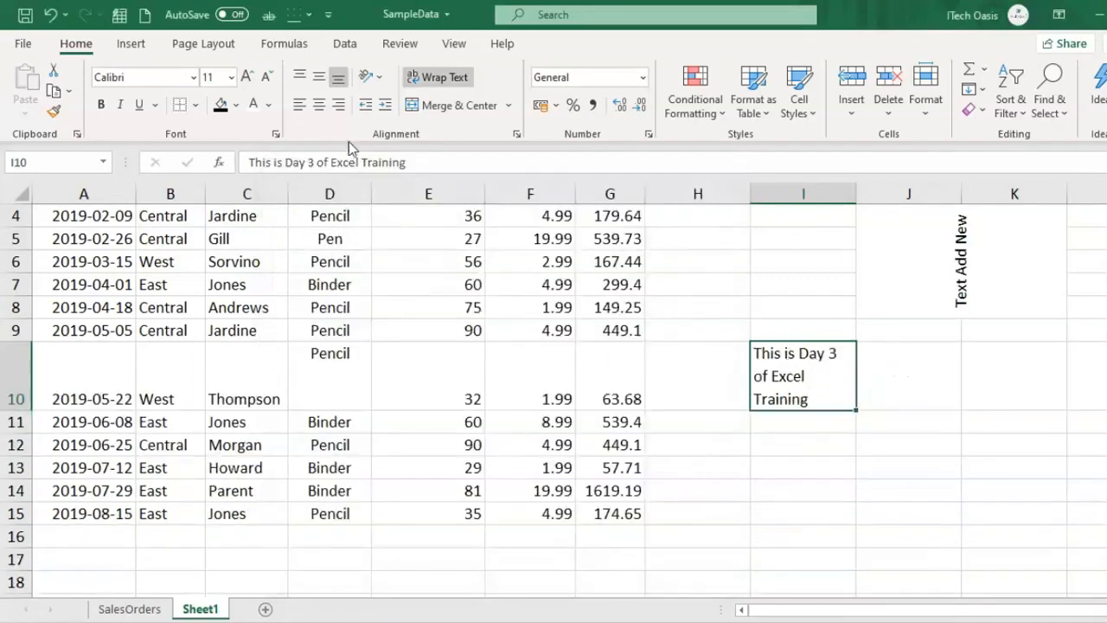
left_click(370, 77)
left_click(412, 228)
left_click(327, 358)
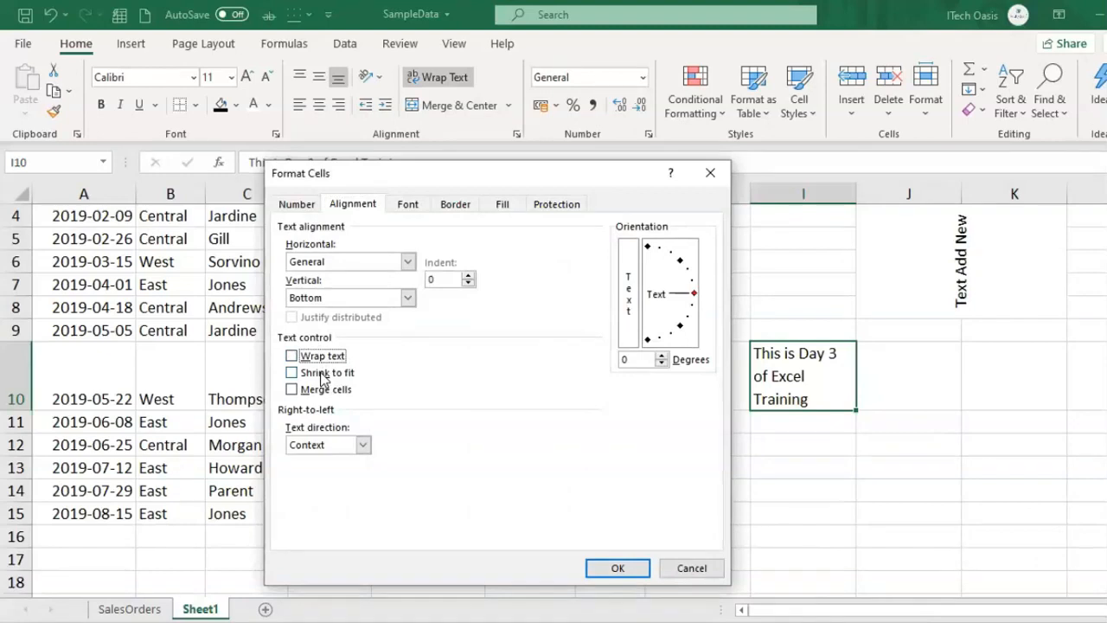
left_click(701, 567)
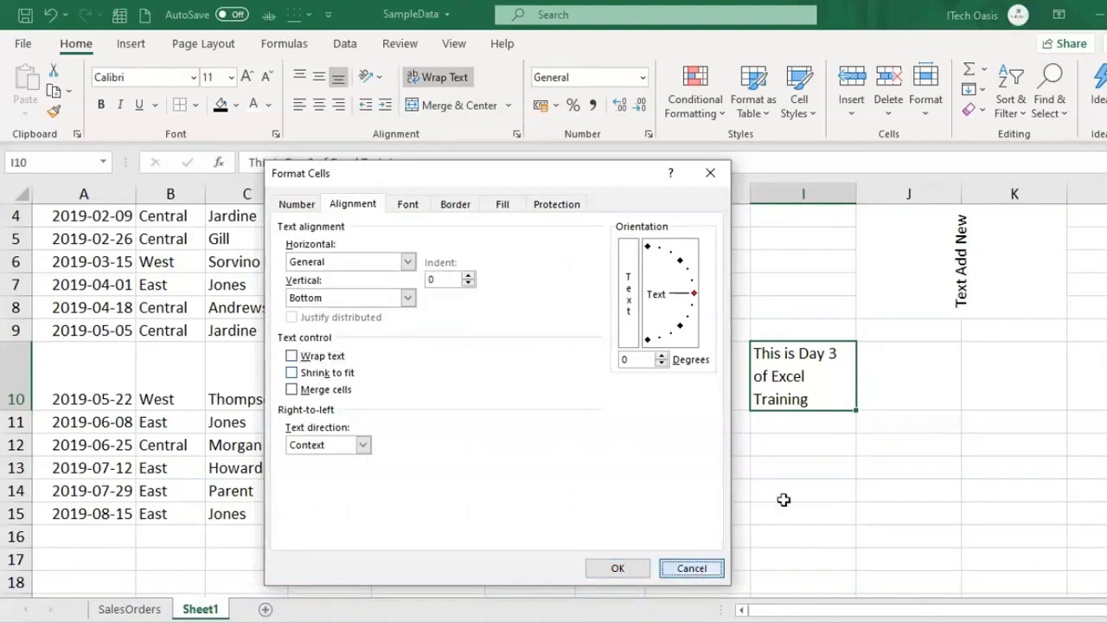
Turn off text wrapping for cell I10
left_click(865, 463)
left_click(773, 355)
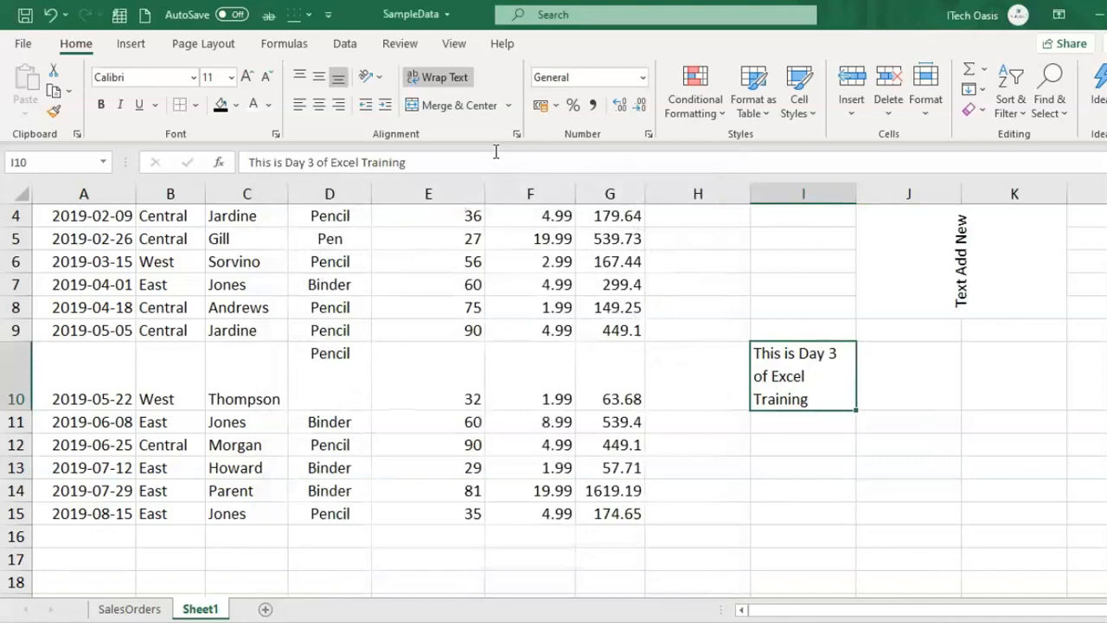
left_click(441, 77)
left_click(846, 419)
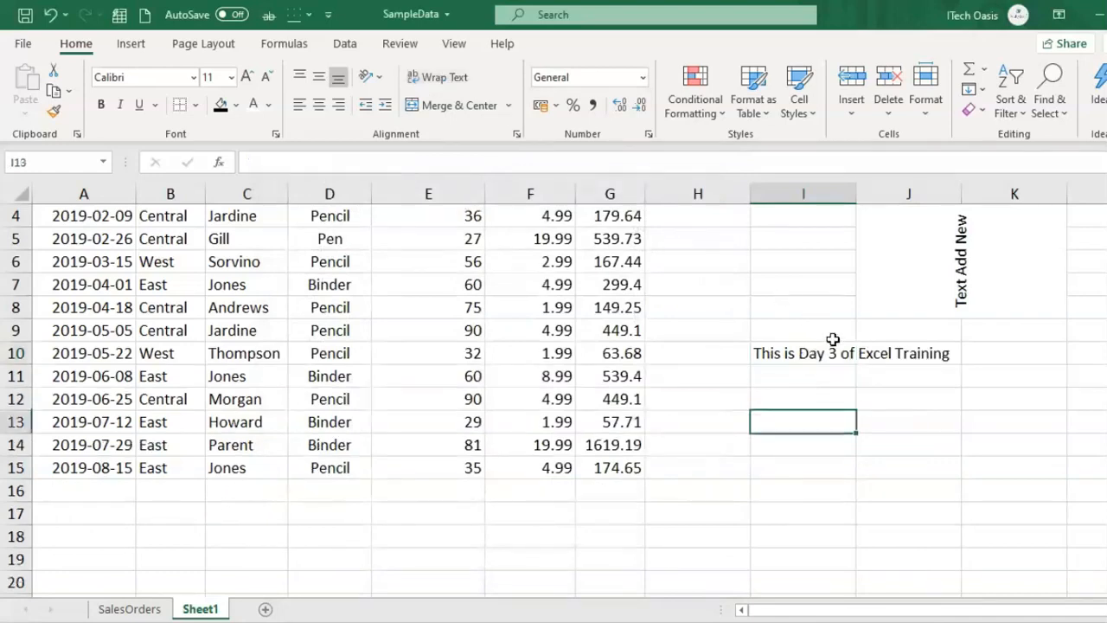
Apply Shrink to fit to the text in cell I10
left_click(758, 352)
scroll(851, 382, "up", 1)
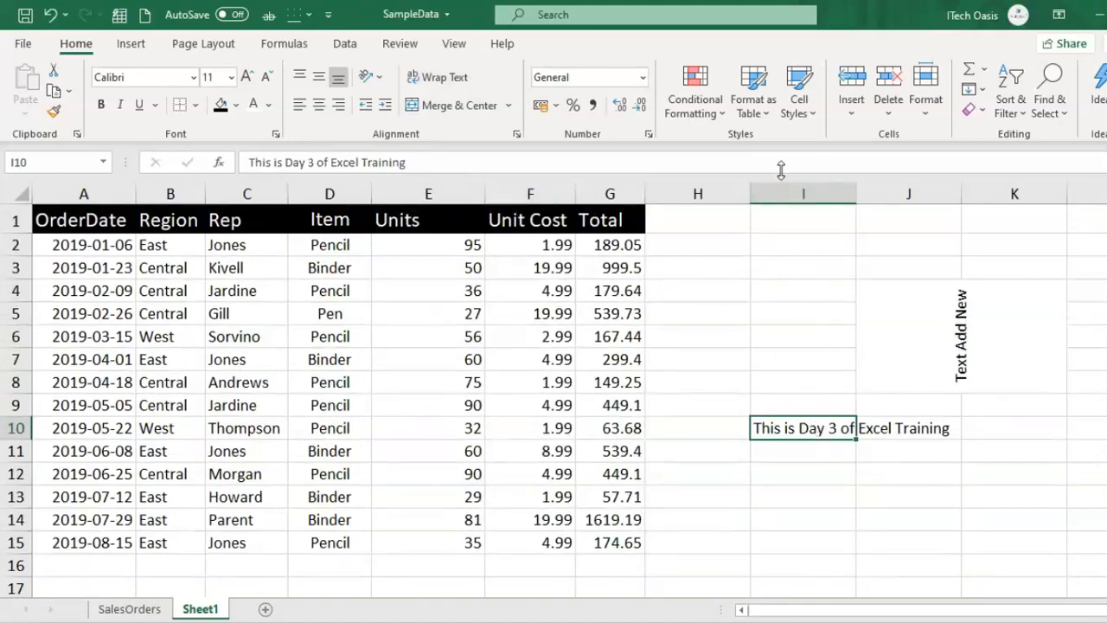
left_click(370, 77)
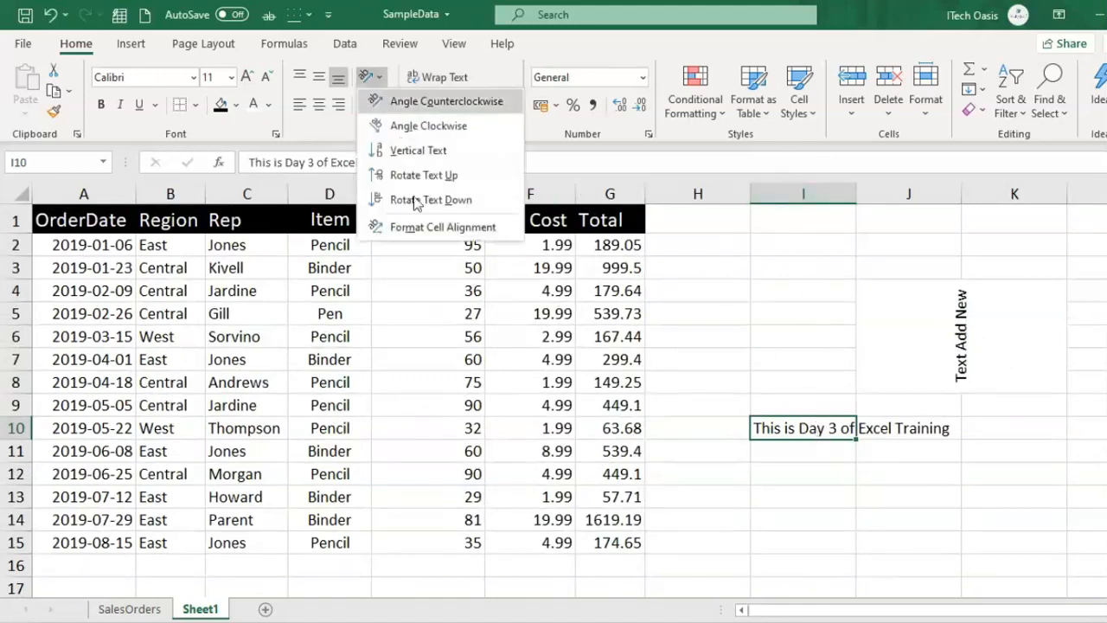
left_click(441, 229)
left_click(291, 373)
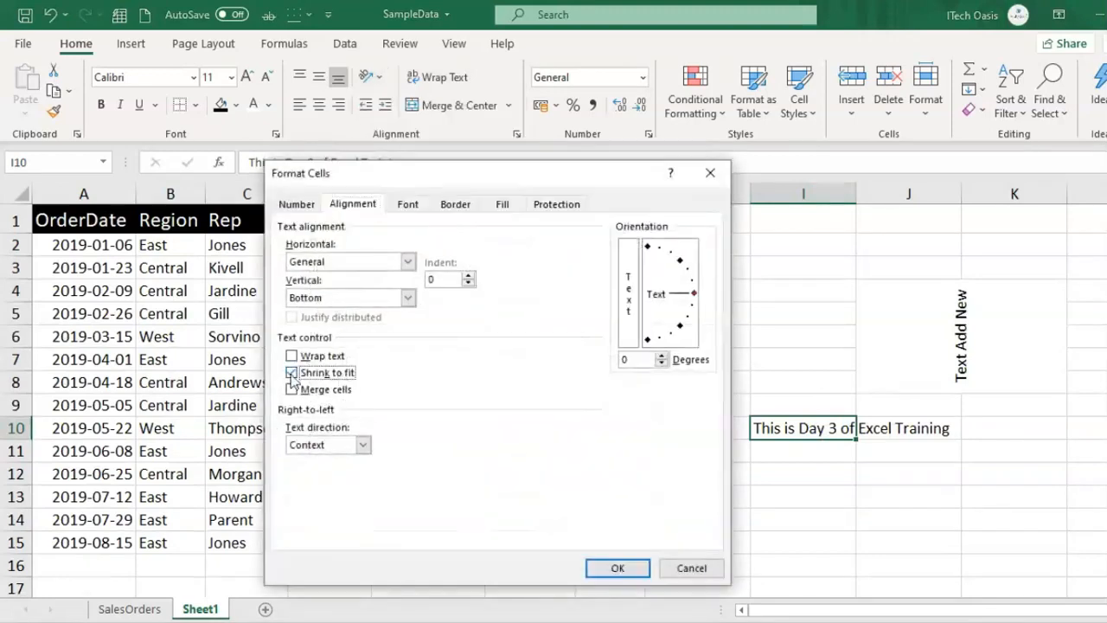
left_click(606, 566)
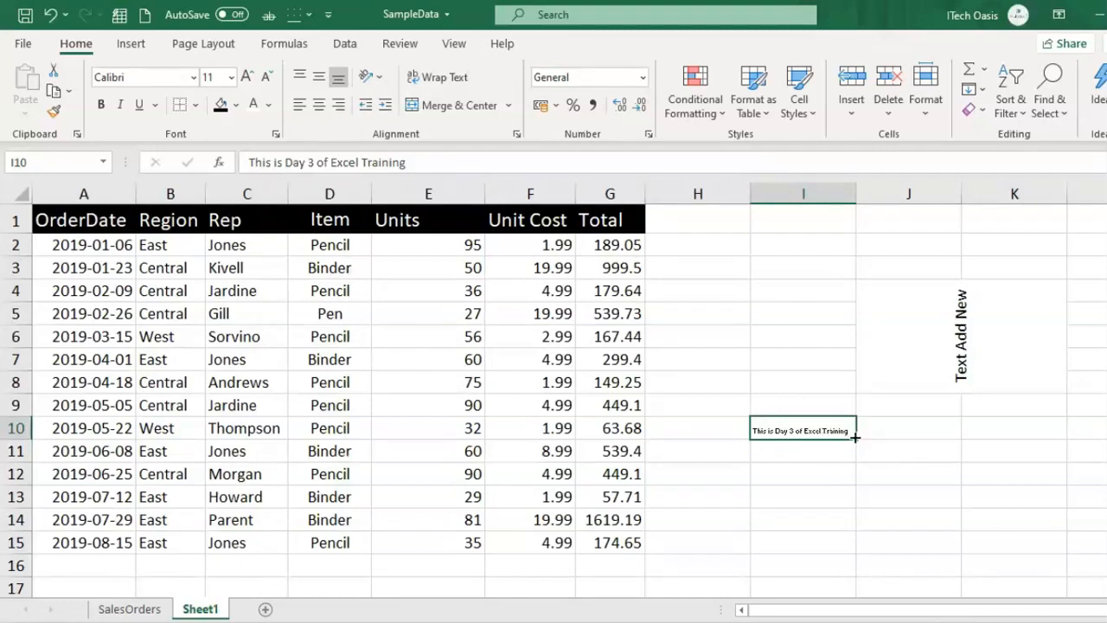
Widen column I, narrow it, and widen it again until the text in I10 fits at full size
left_click_drag(862, 193, 941, 194)
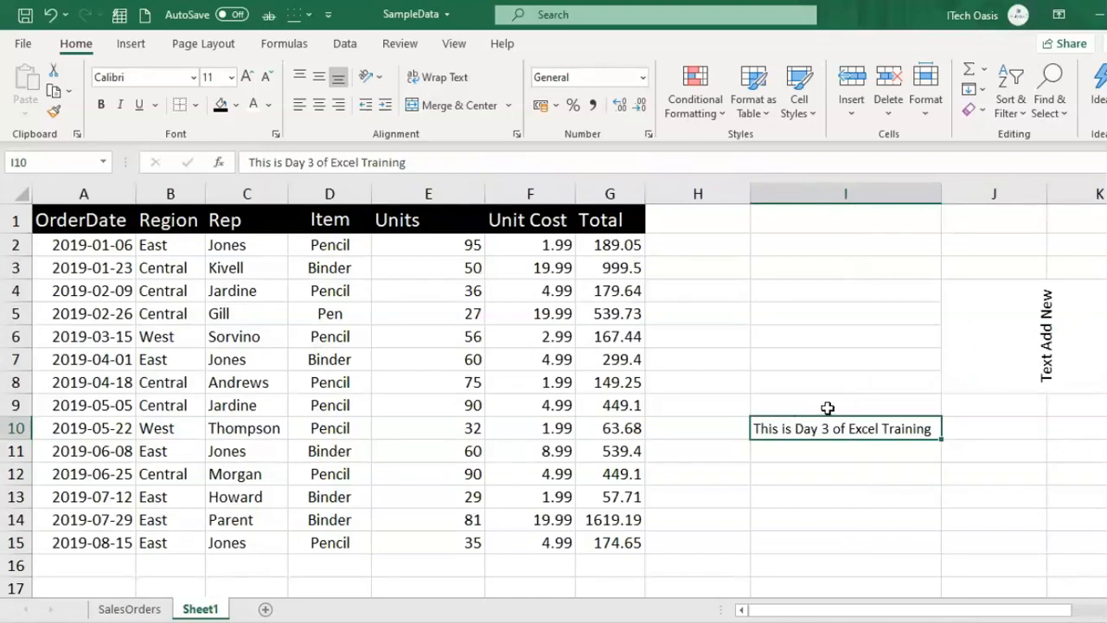
left_click_drag(941, 192, 812, 199)
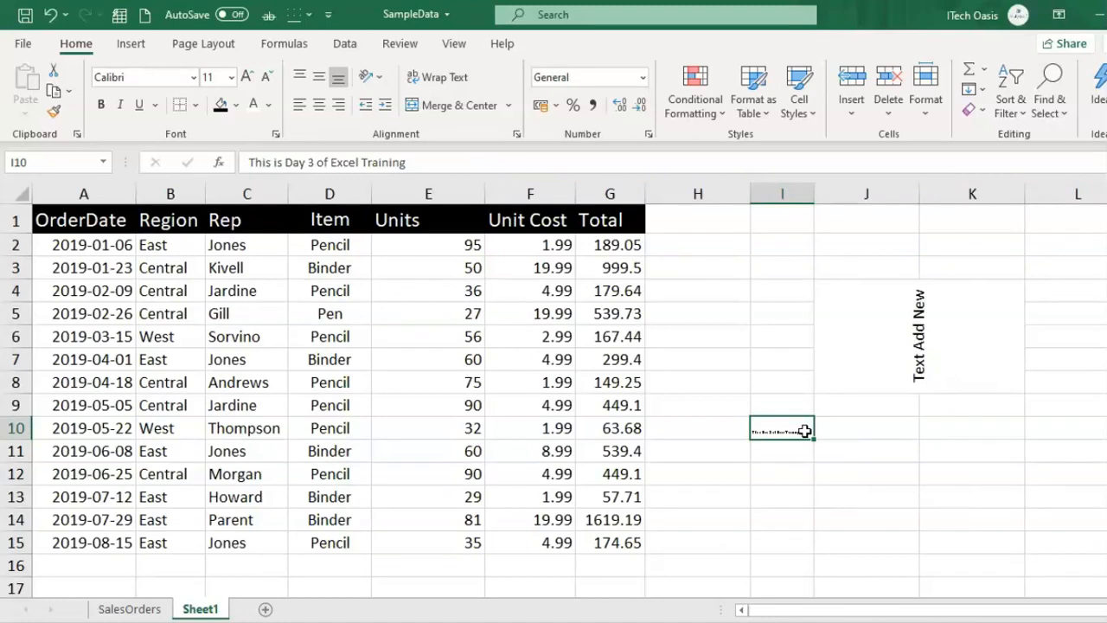
left_click_drag(814, 191, 963, 193)
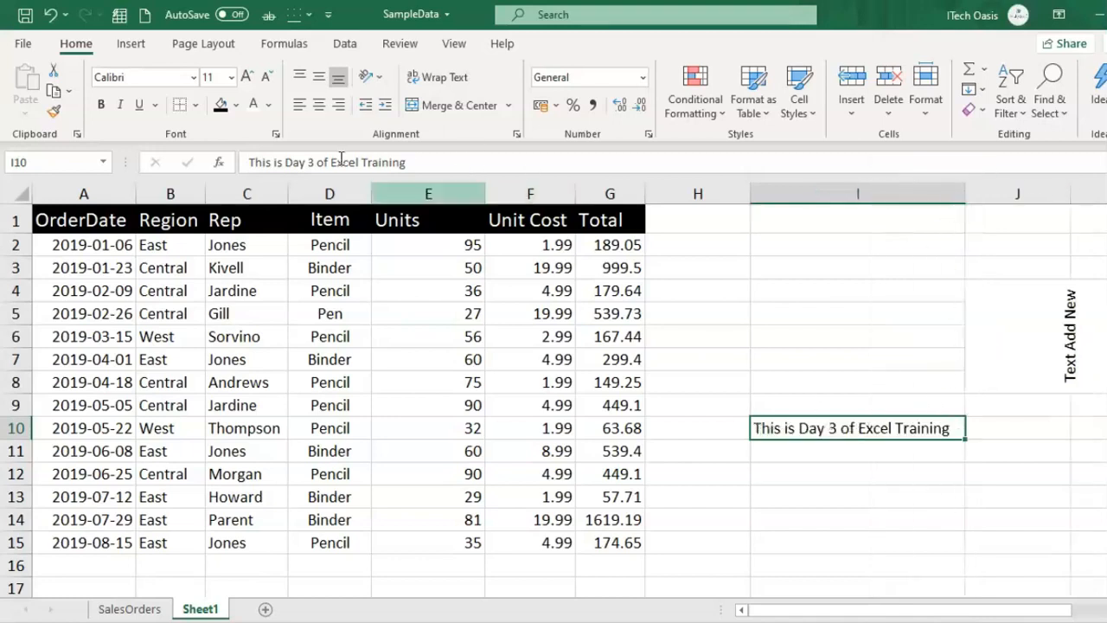
Clear the text from cell I10 and examine the alignment settings of cell I9 without changing them
left_click(383, 82)
left_click(395, 227)
left_click(346, 380)
left_click(340, 377)
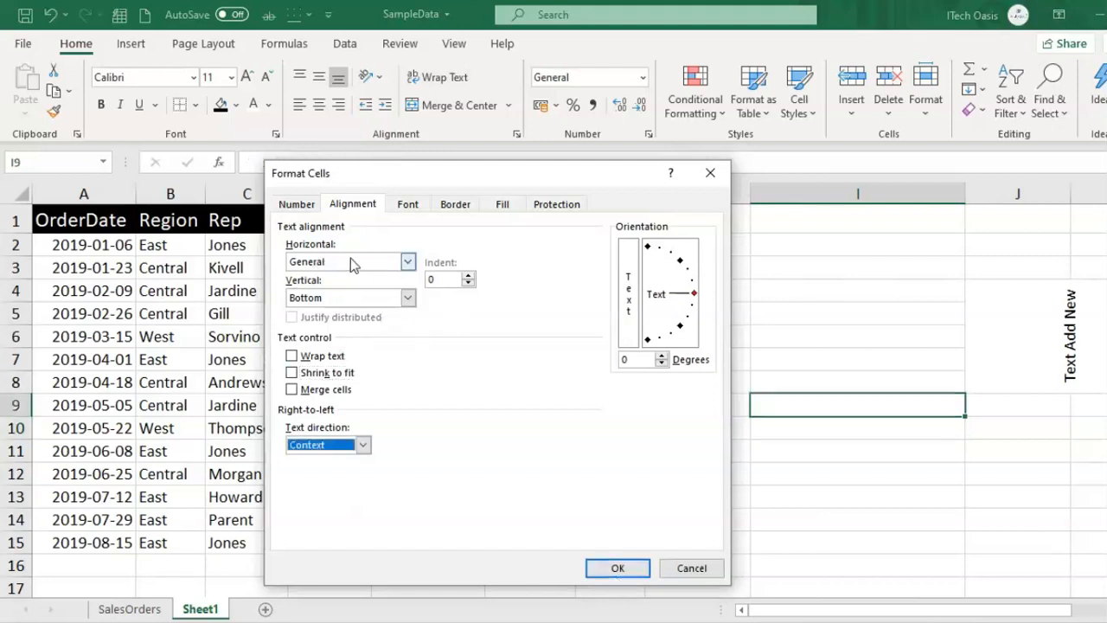
left_click(409, 262)
left_click(409, 262)
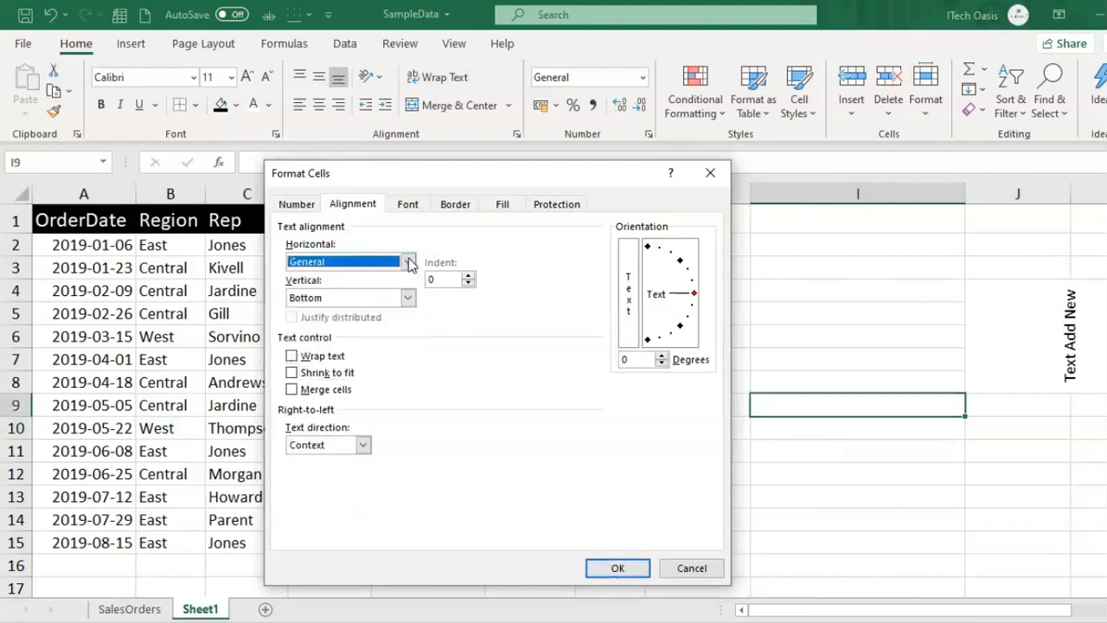
left_click(691, 567)
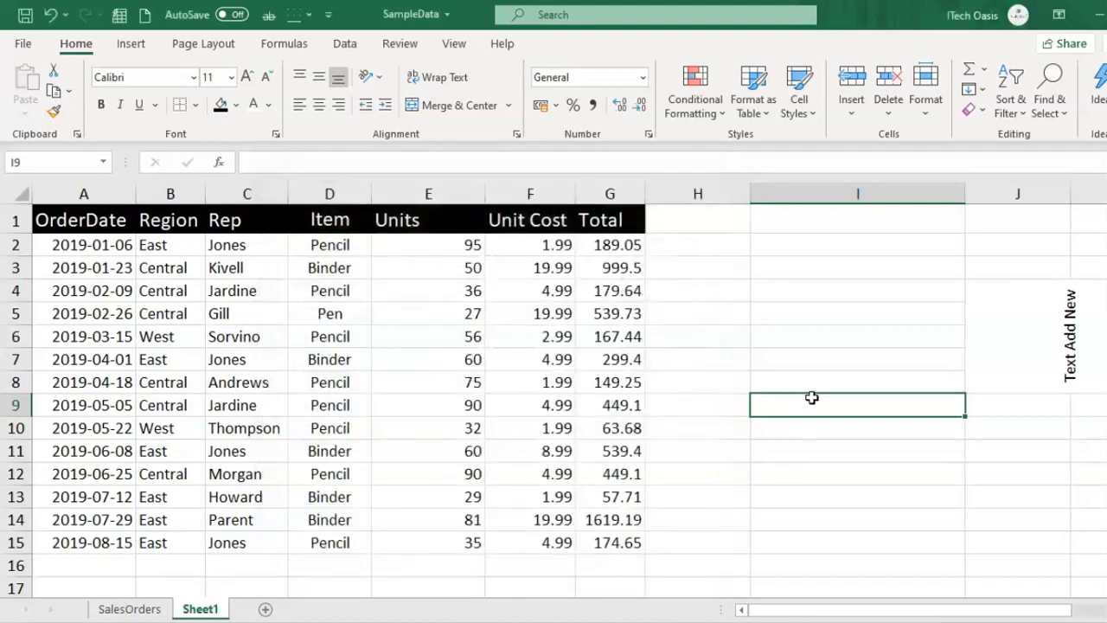
Enter "Excel" in cell I9 and select that cell
type("Excel")
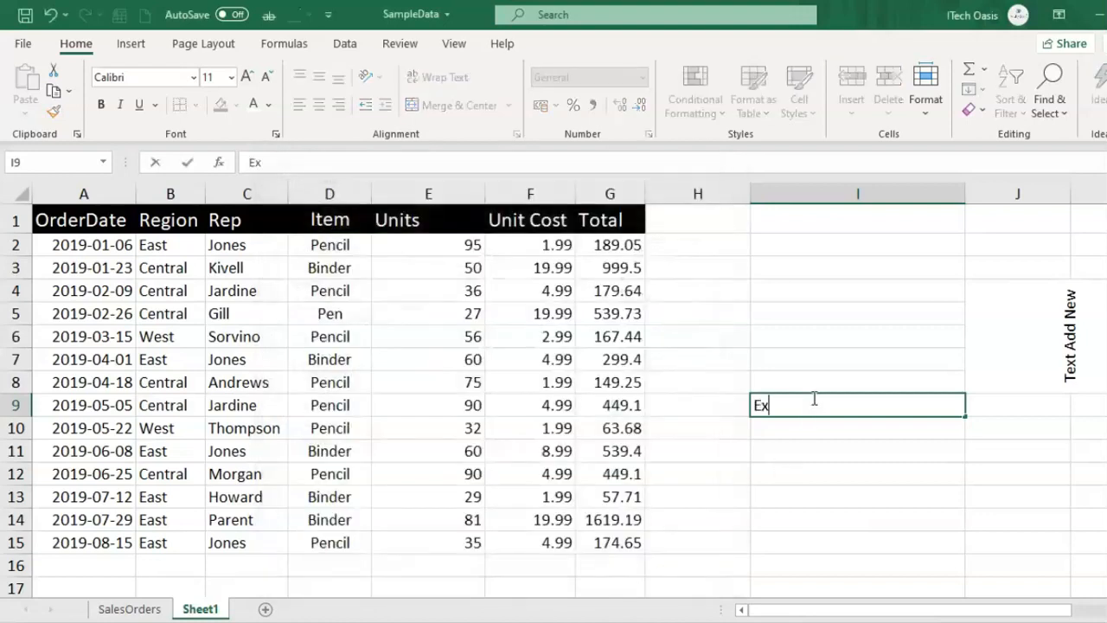
key("Return")
left_click(811, 400)
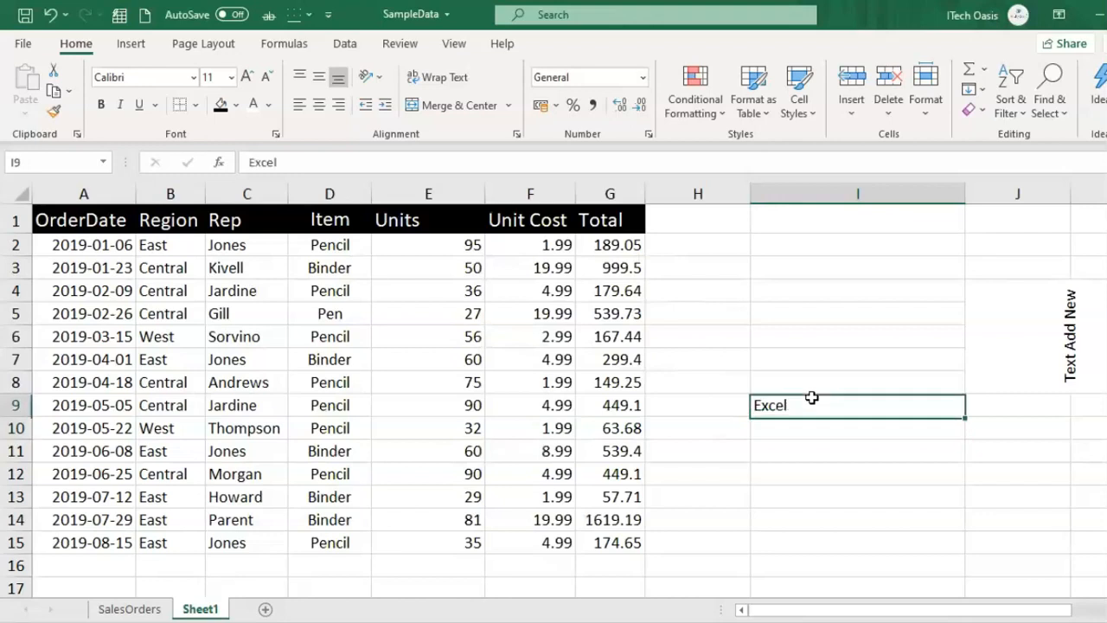
Set the horizontal alignment of cell I9 to Center through the cell alignment settings
left_click(370, 77)
left_click(421, 227)
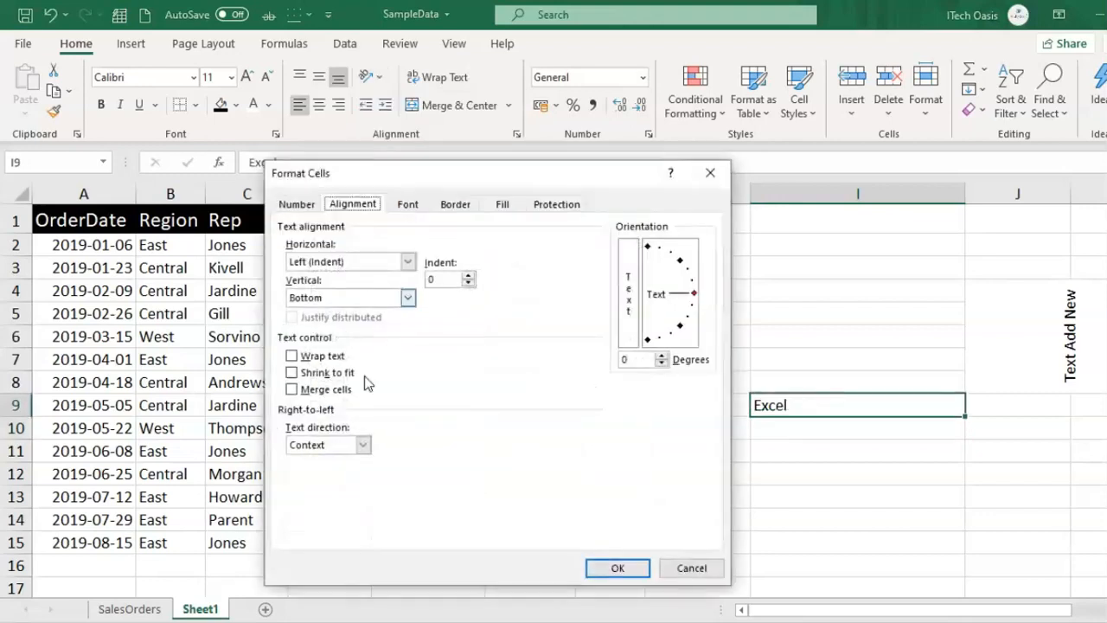
left_click(403, 268)
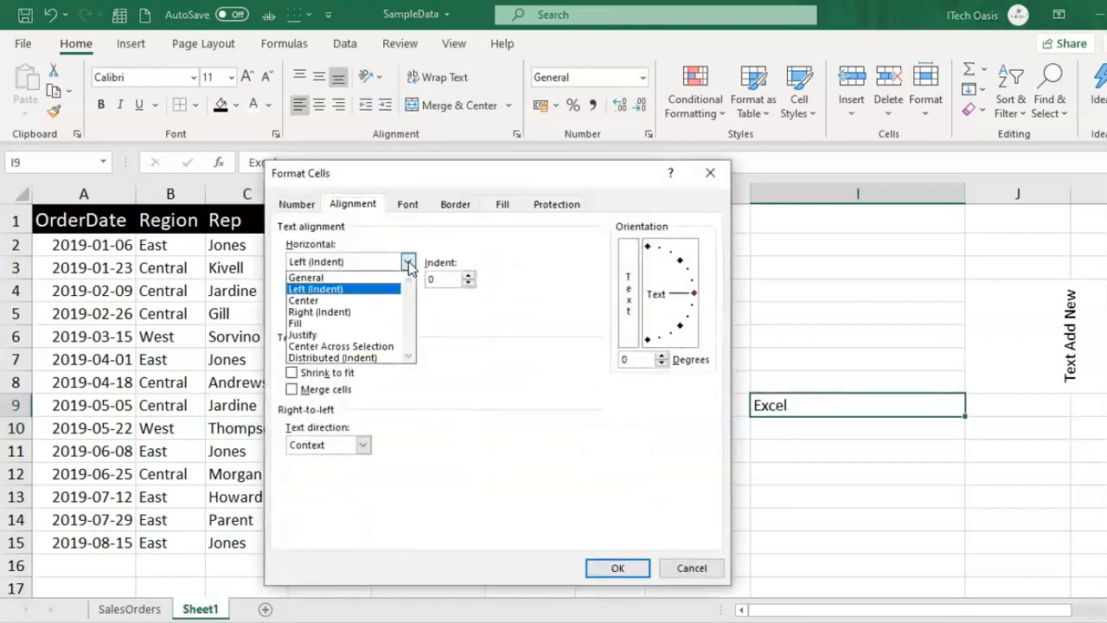
left_click(387, 302)
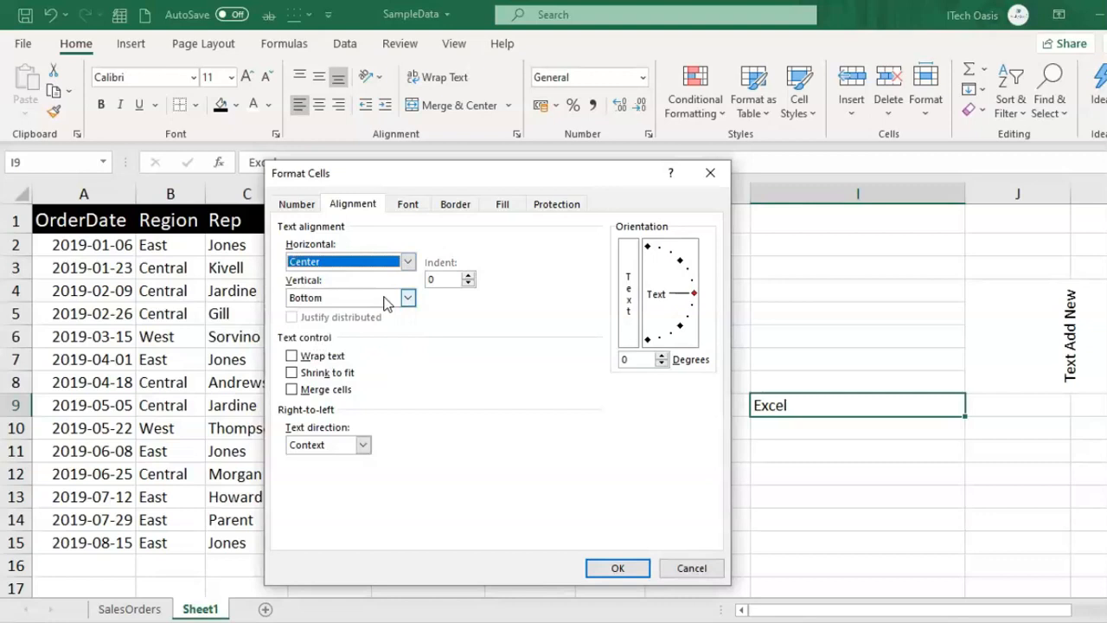
left_click(617, 567)
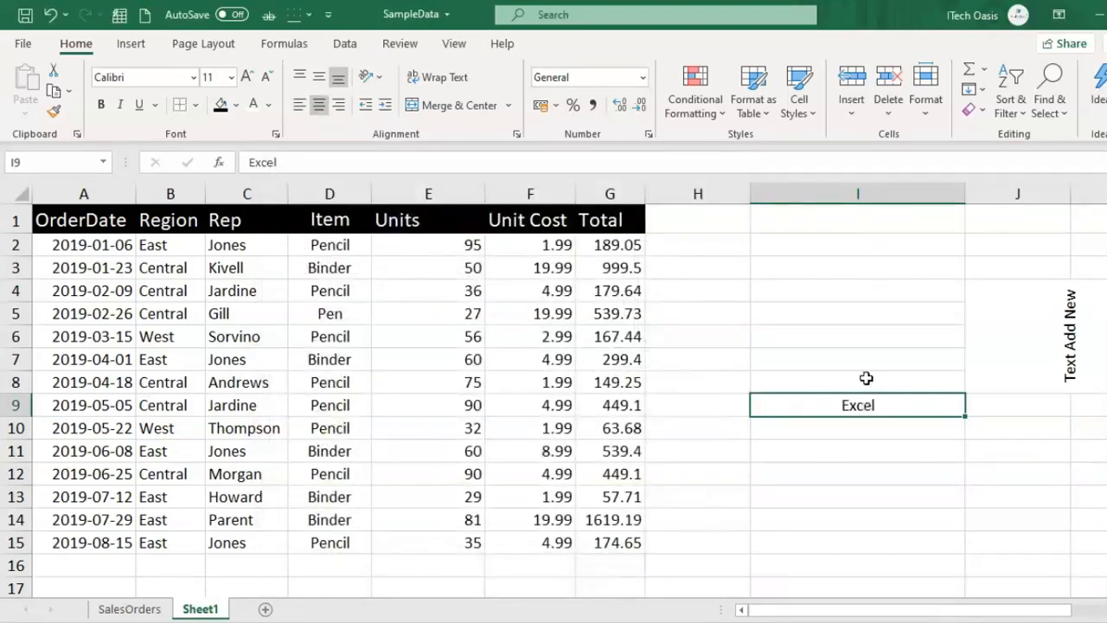
Examine the vertical alignment choices and number format categories for cell I9 without changing them
left_click(369, 76)
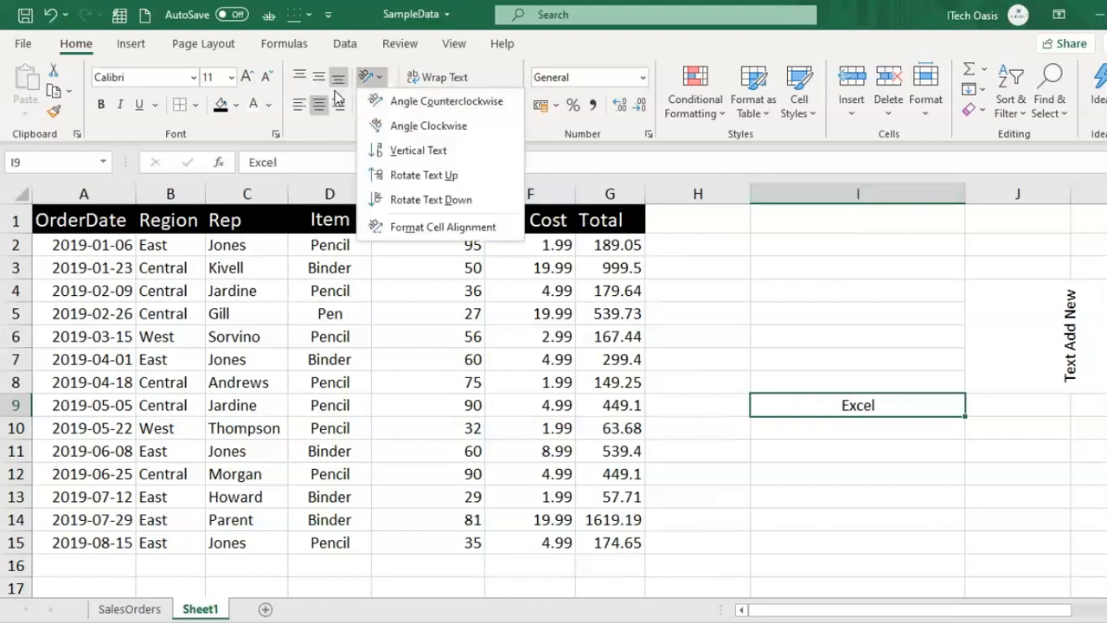
left_click(417, 226)
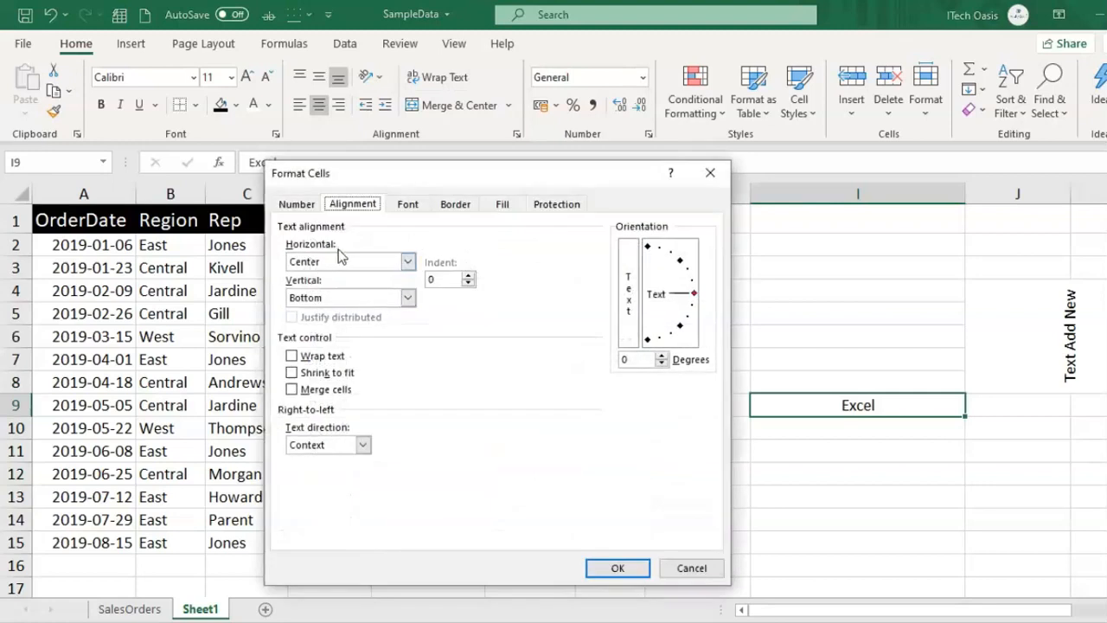
left_click(406, 298)
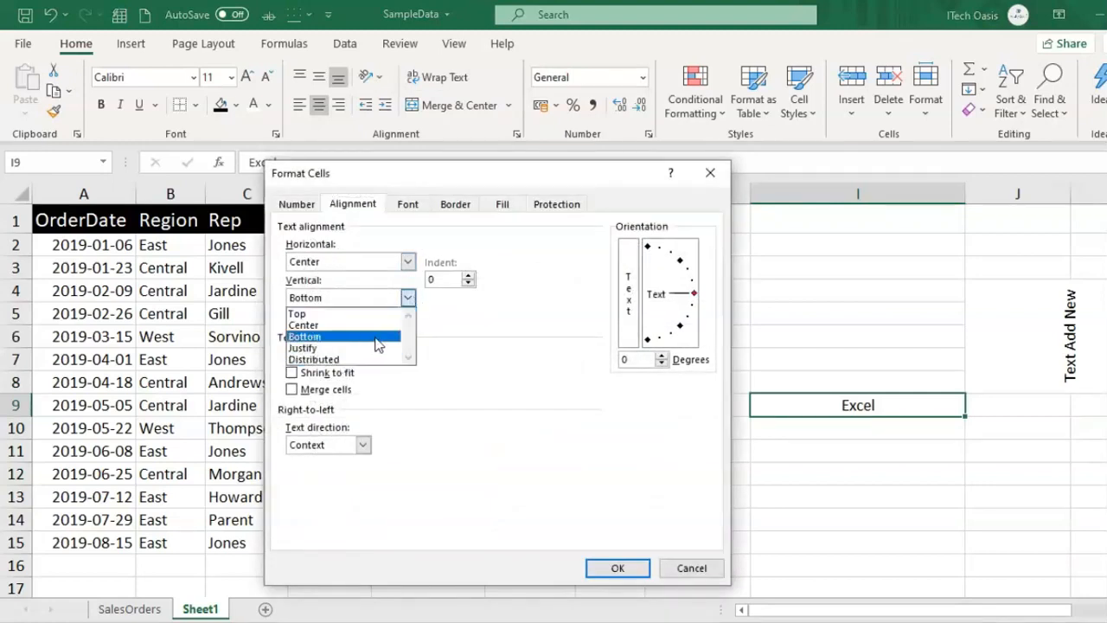
left_click(522, 340)
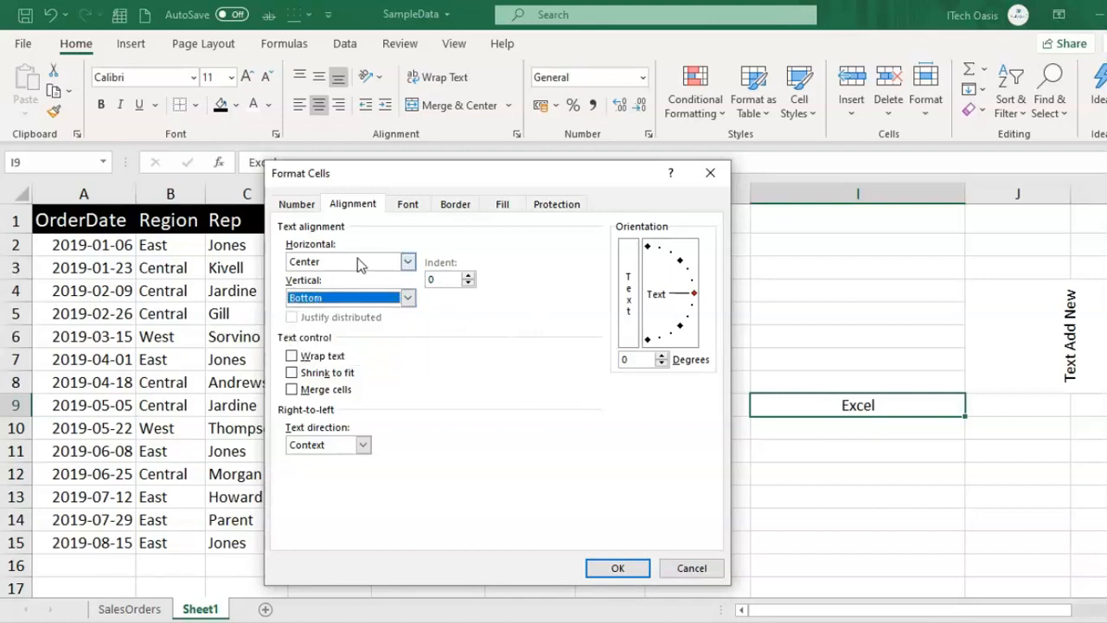
left_click(307, 206)
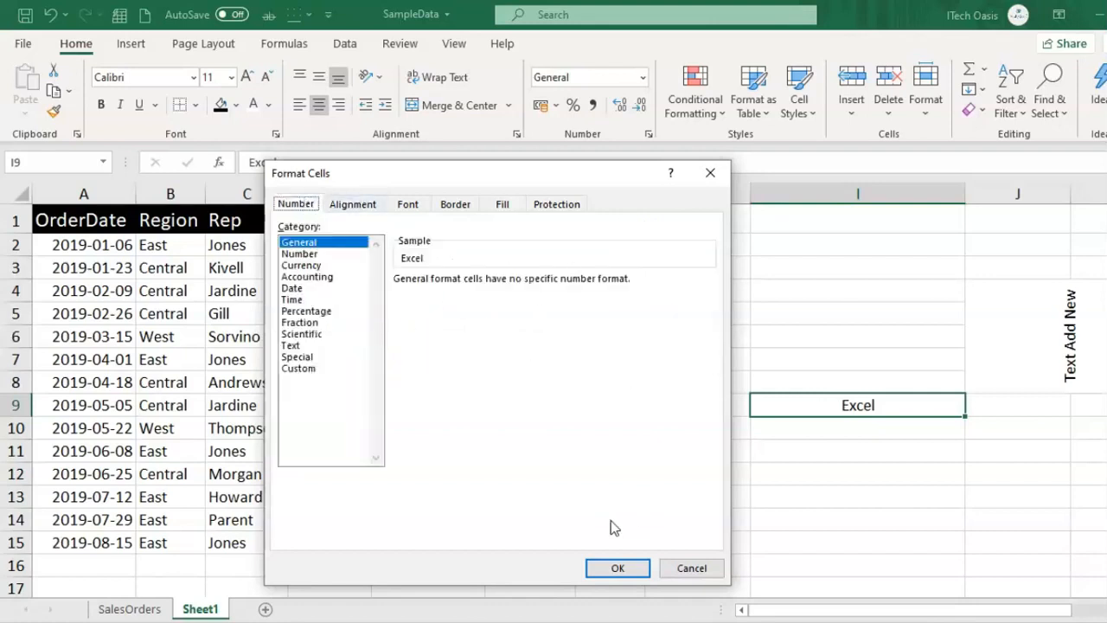
left_click(697, 570)
left_click(891, 427)
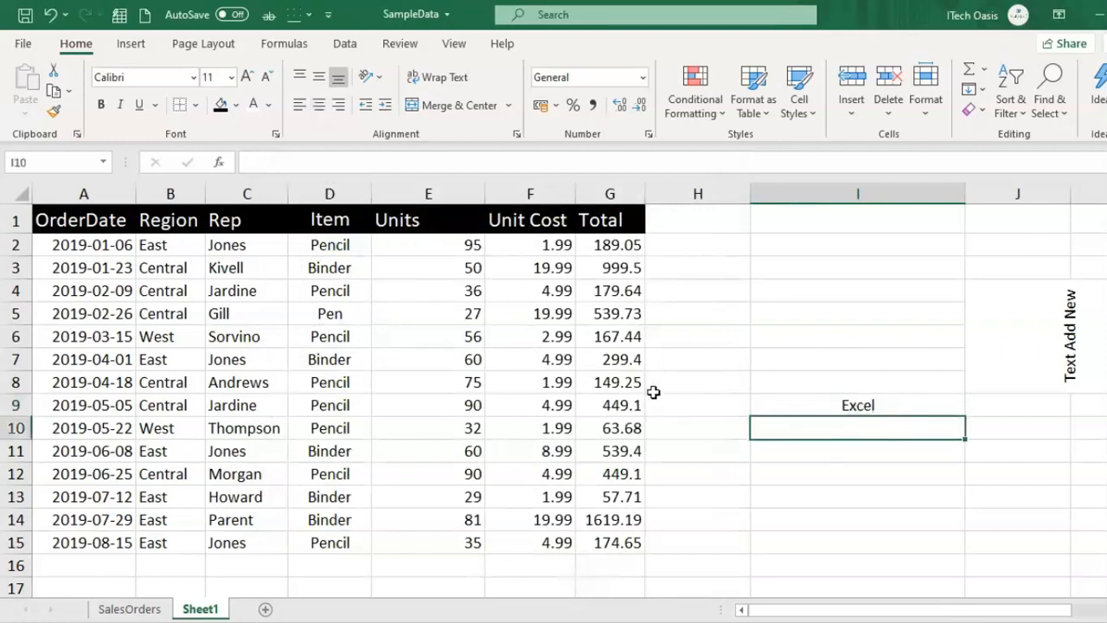
left_click(764, 300)
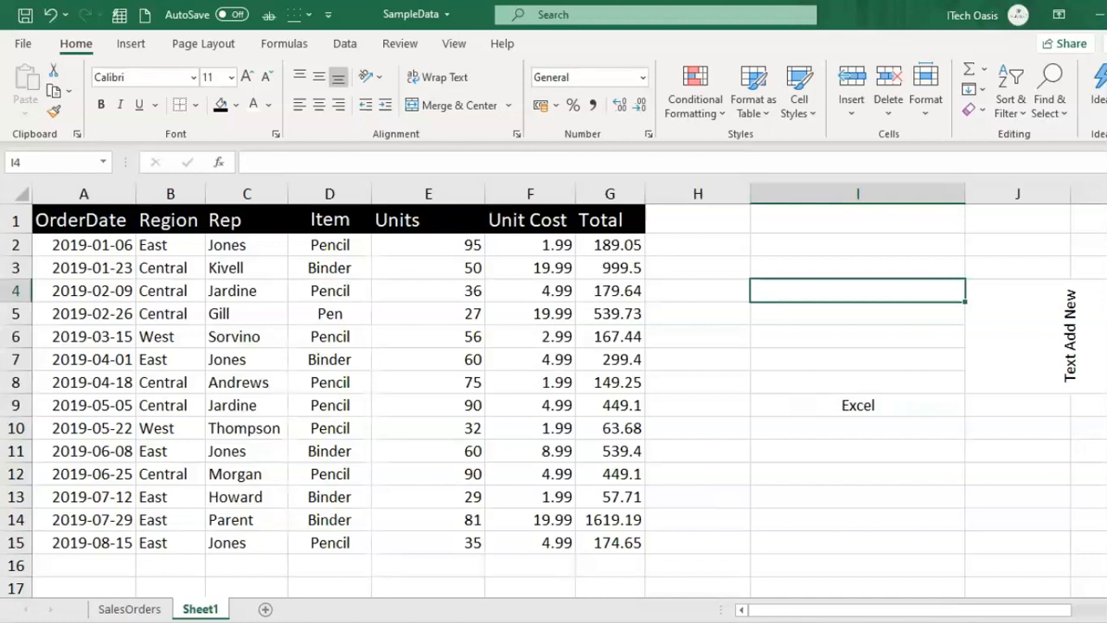
left_click(808, 406)
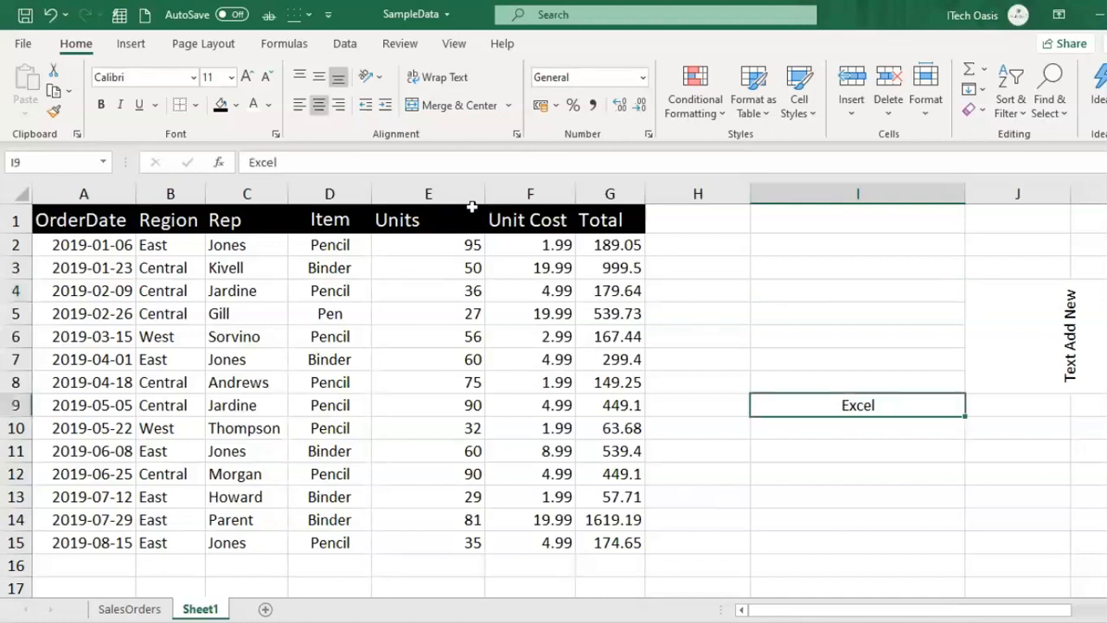
Unmerge the block J4:K8 that holds "Text Add New"
left_click(508, 104)
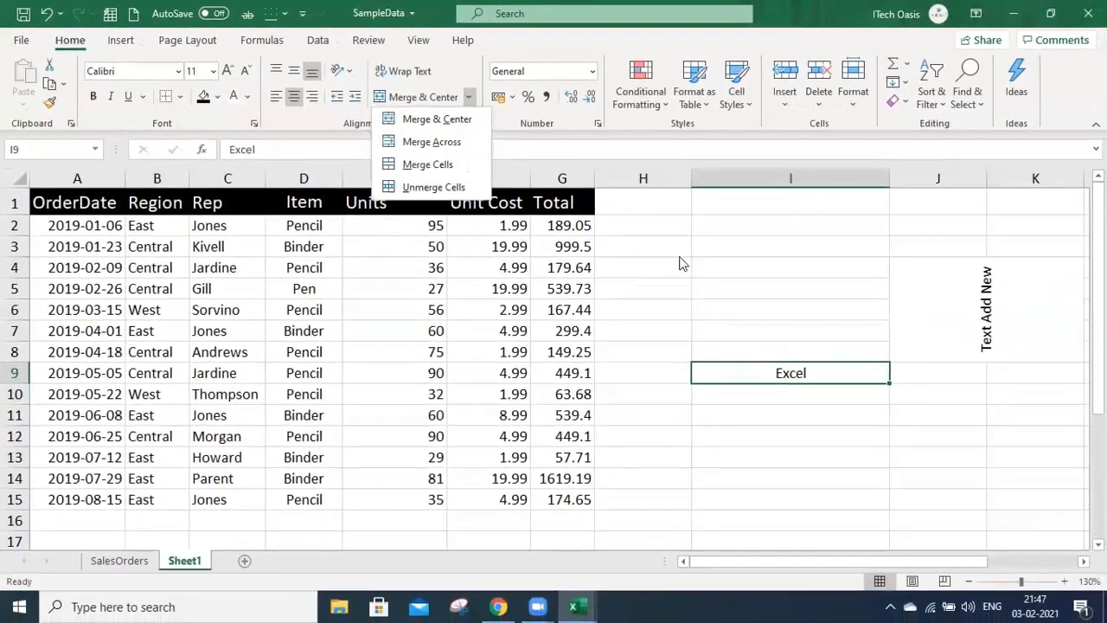
left_click(680, 258)
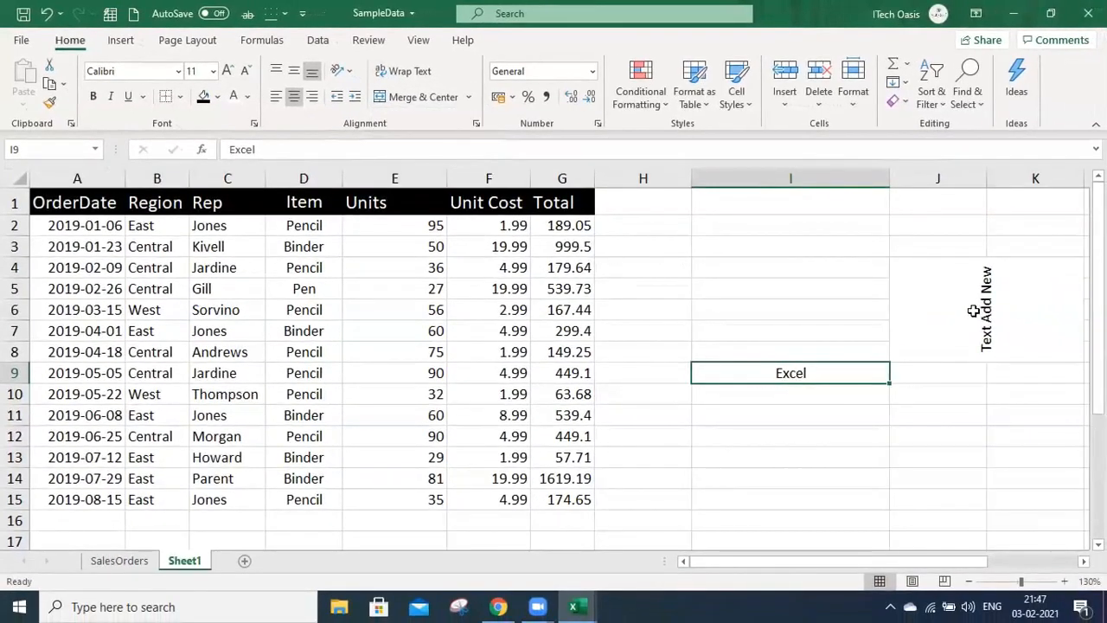
left_click(973, 310)
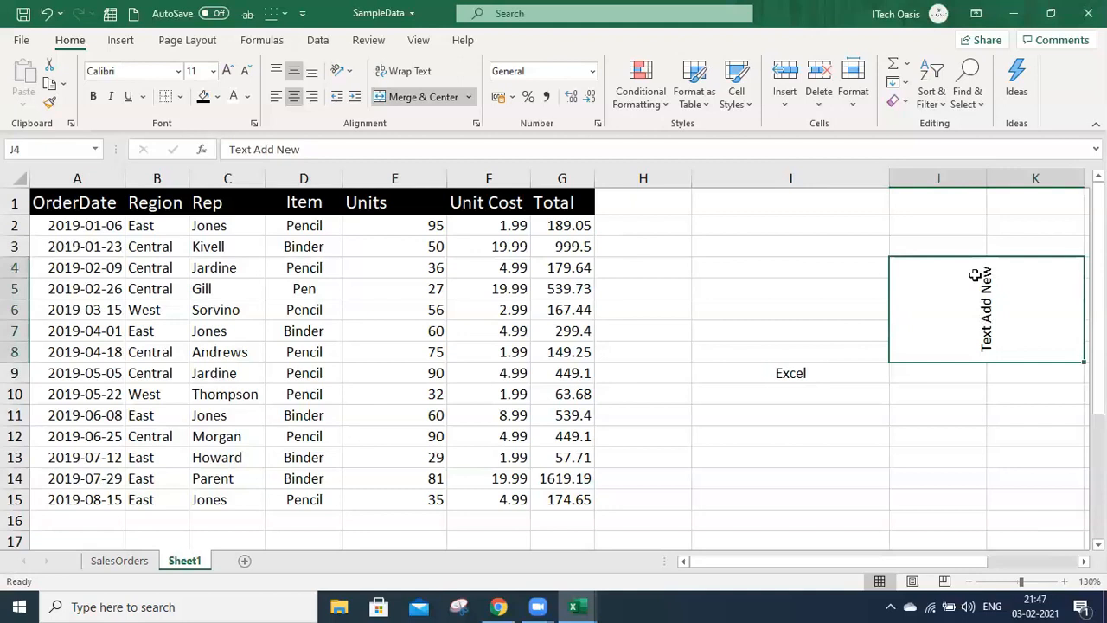
left_click(409, 102)
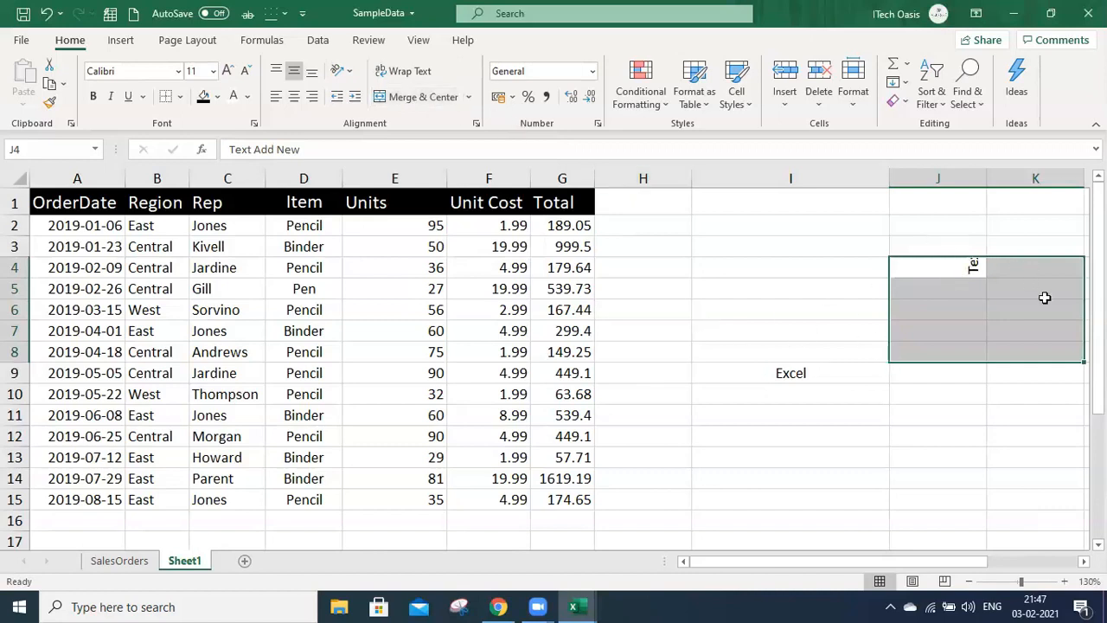
left_click(960, 313)
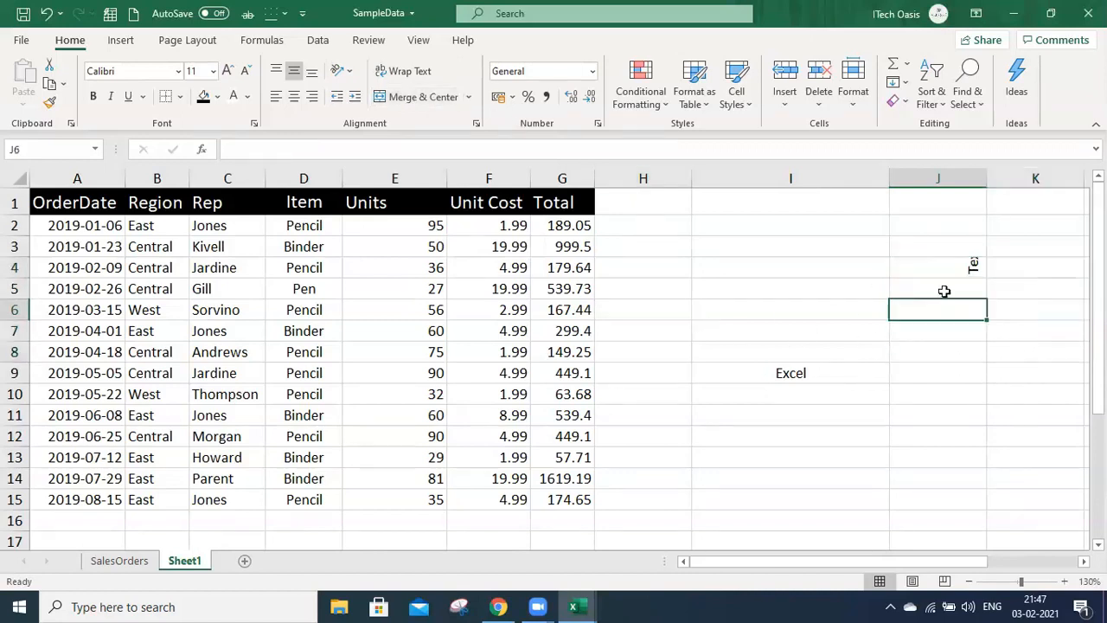
left_click(996, 340)
Set the text orientation of cell J4 to 0 degrees so "Text Add New" runs horizontally
left_click(970, 270)
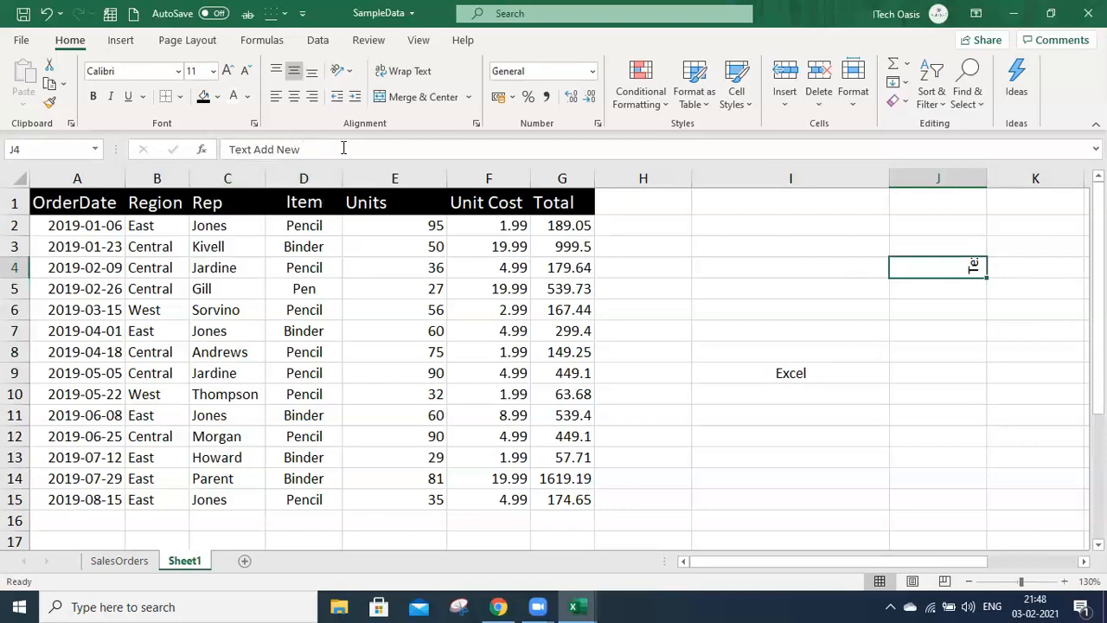
left_click(346, 70)
left_click(391, 207)
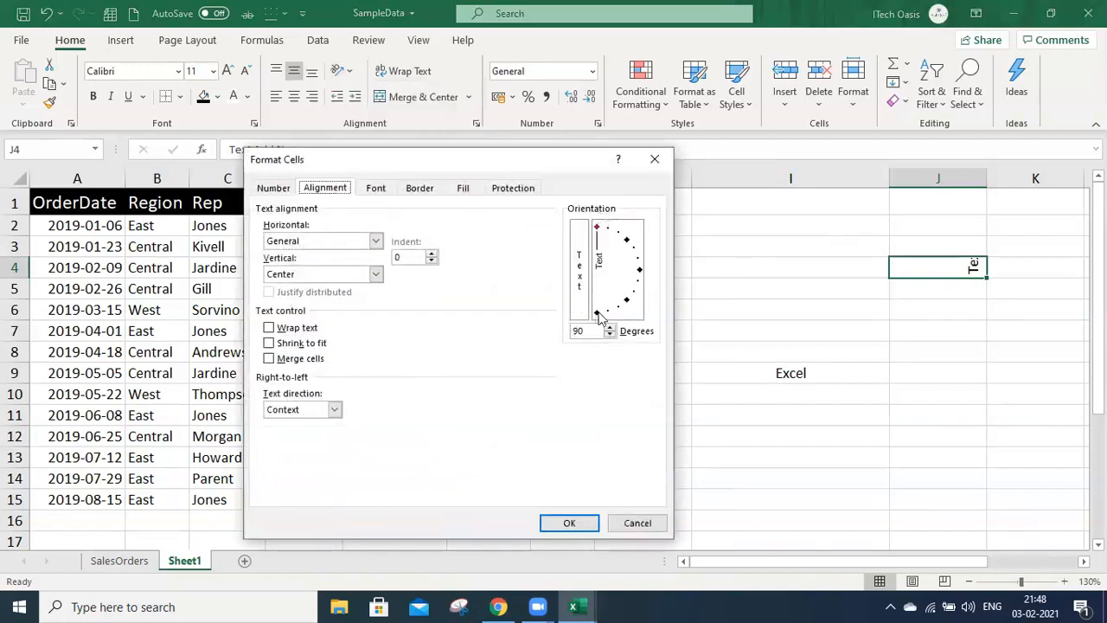
left_click(639, 271)
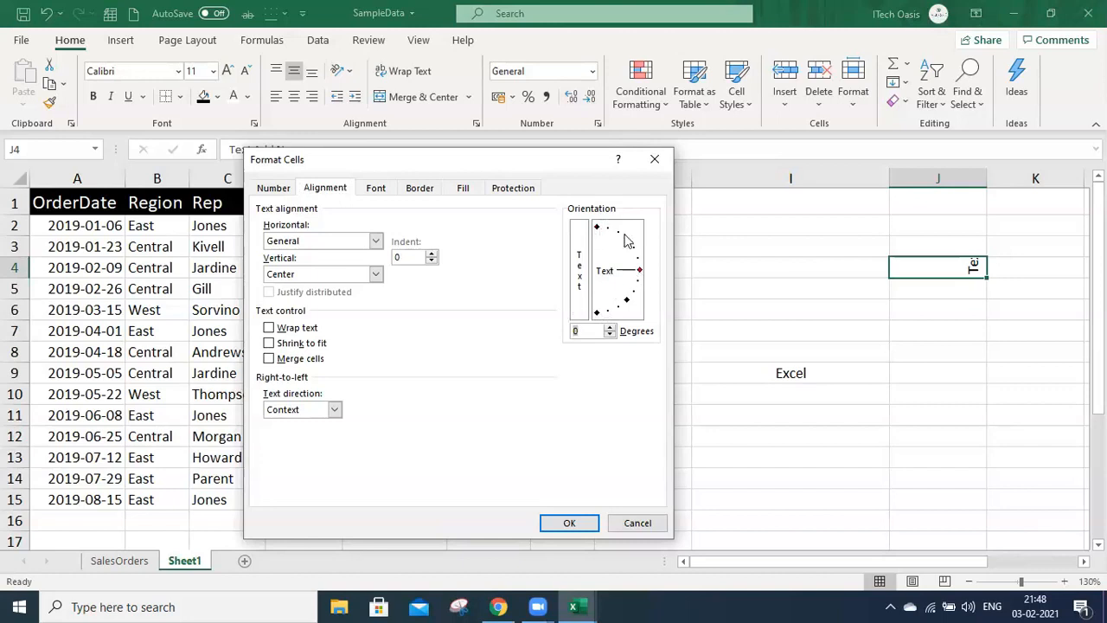
left_click(569, 522)
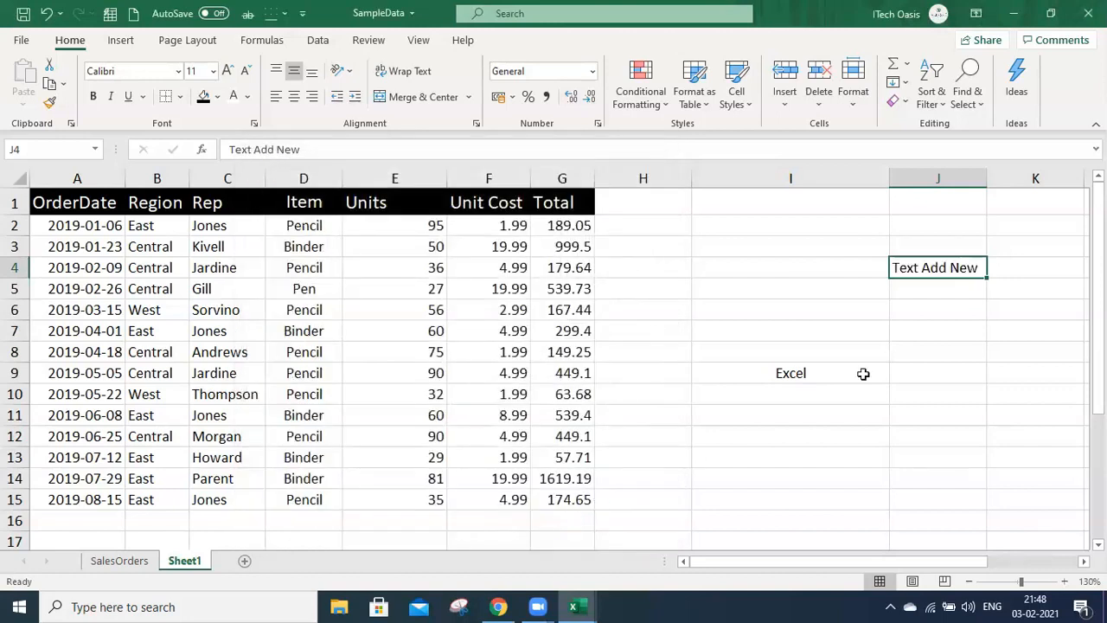
left_click_drag(941, 306, 939, 270)
left_click(942, 269)
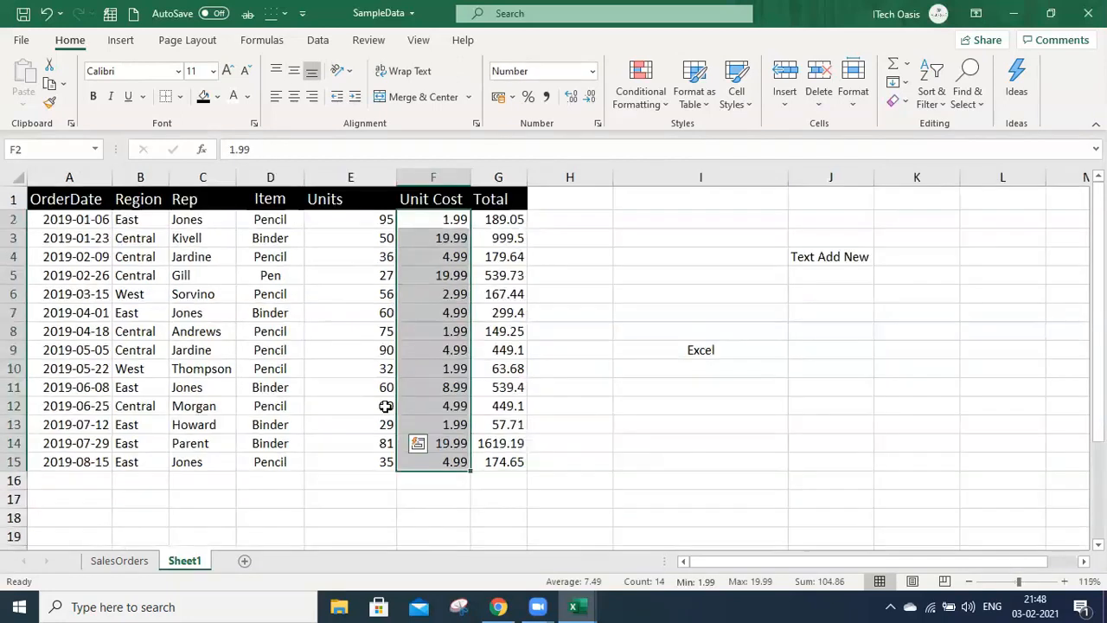
Apply the Currency number format to the Unit Cost values in F2:F15
scroll(385, 406, "down", 1)
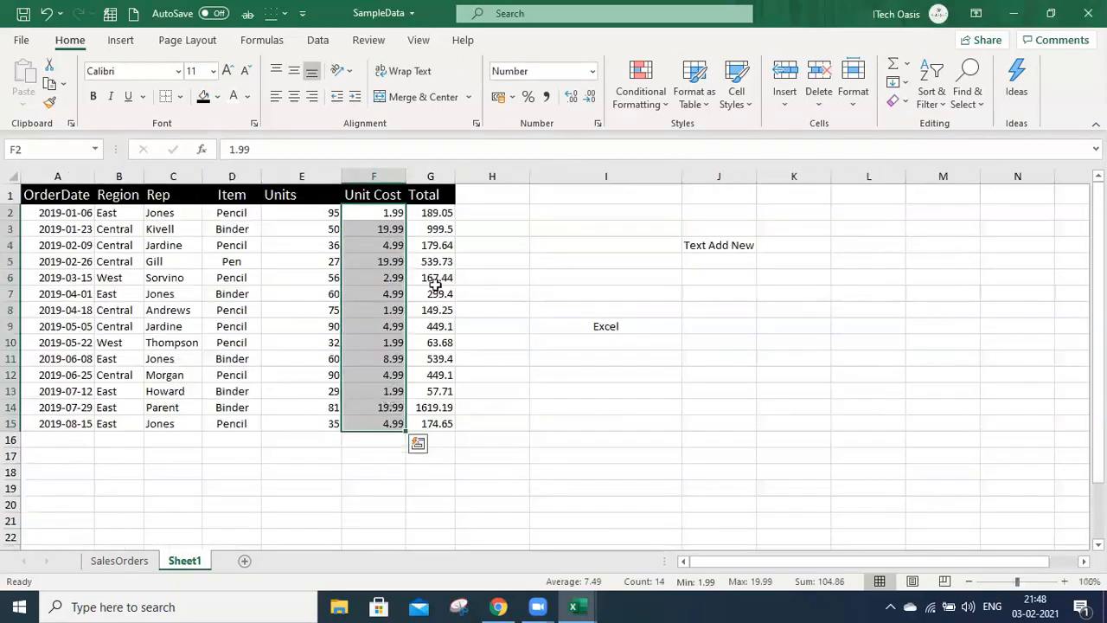
left_click(592, 74)
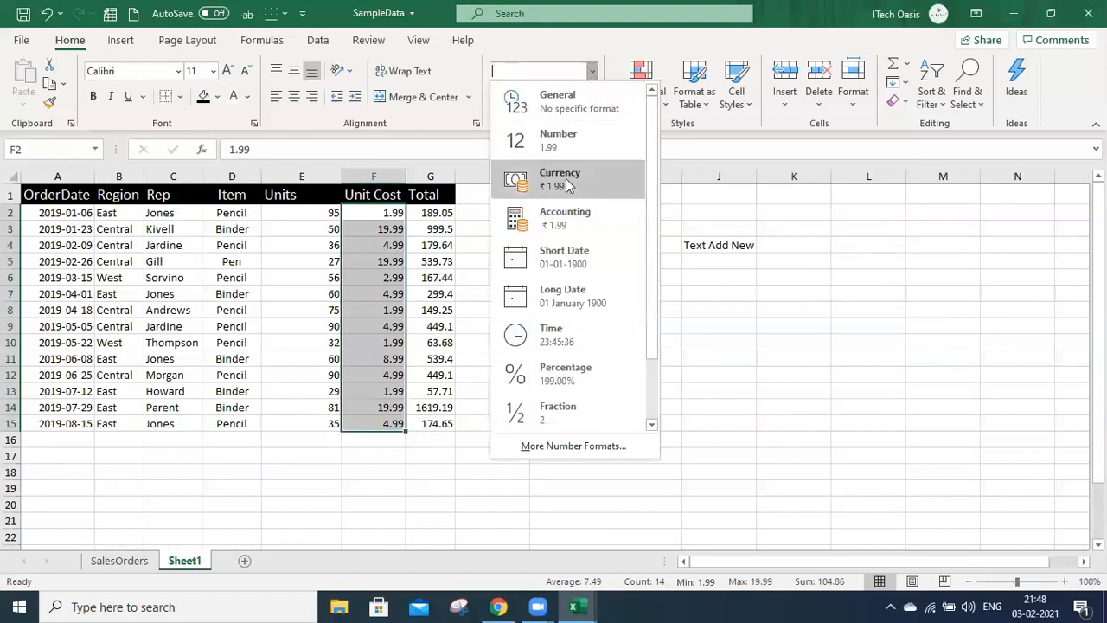
left_click(562, 188)
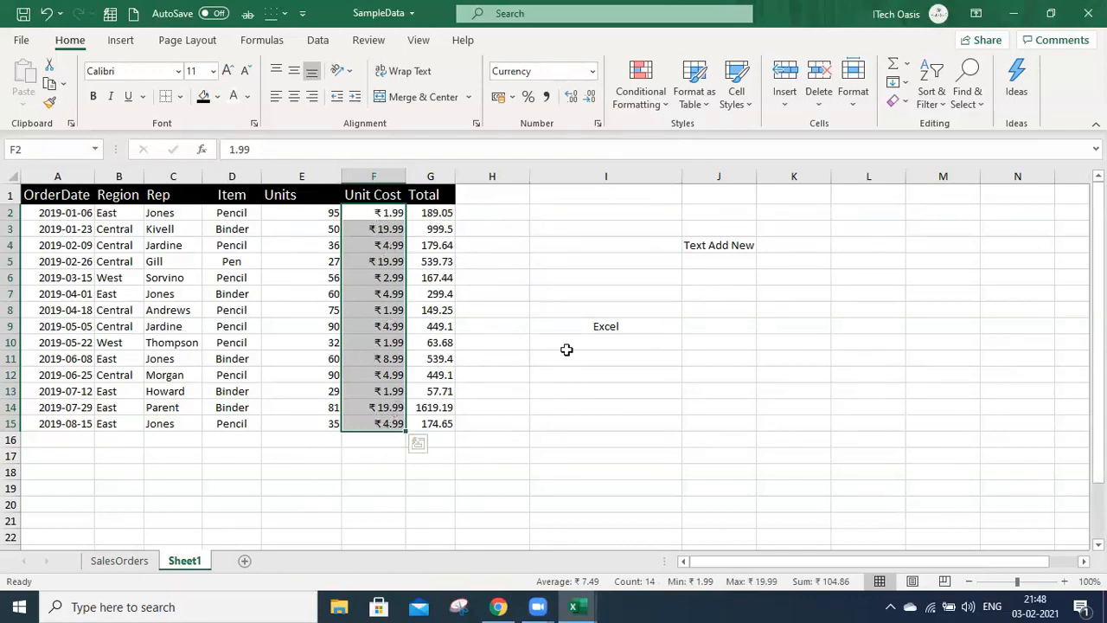
left_click(567, 323)
left_click(381, 216)
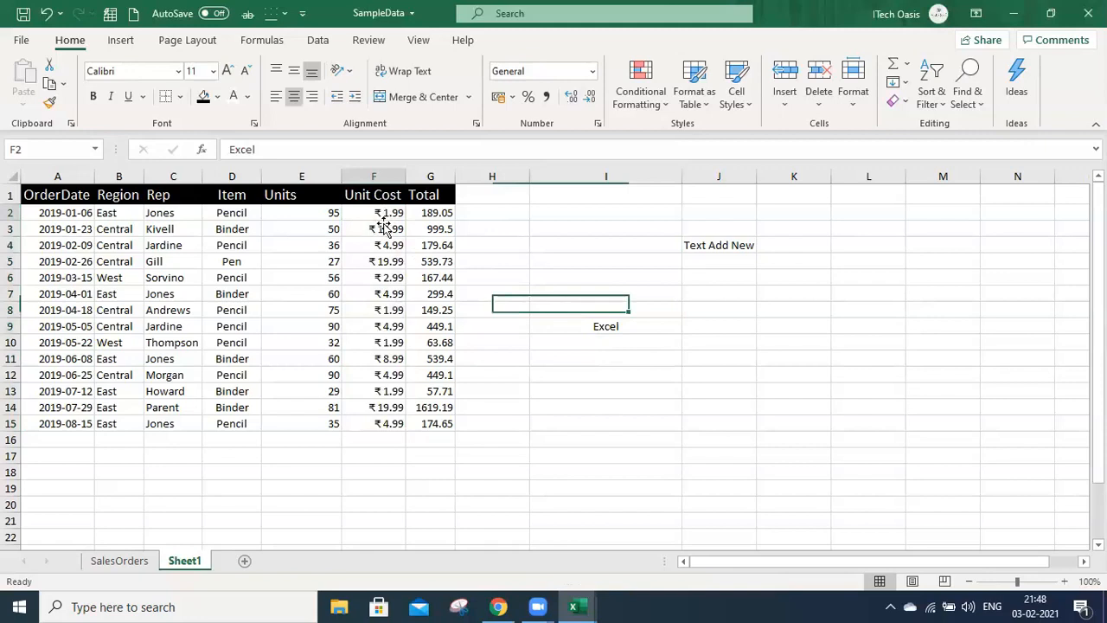
Change the currency symbol of the Unit Cost values in F2:F15 to $ English (United States)
scroll(413, 369, "up", 1, "ctrl")
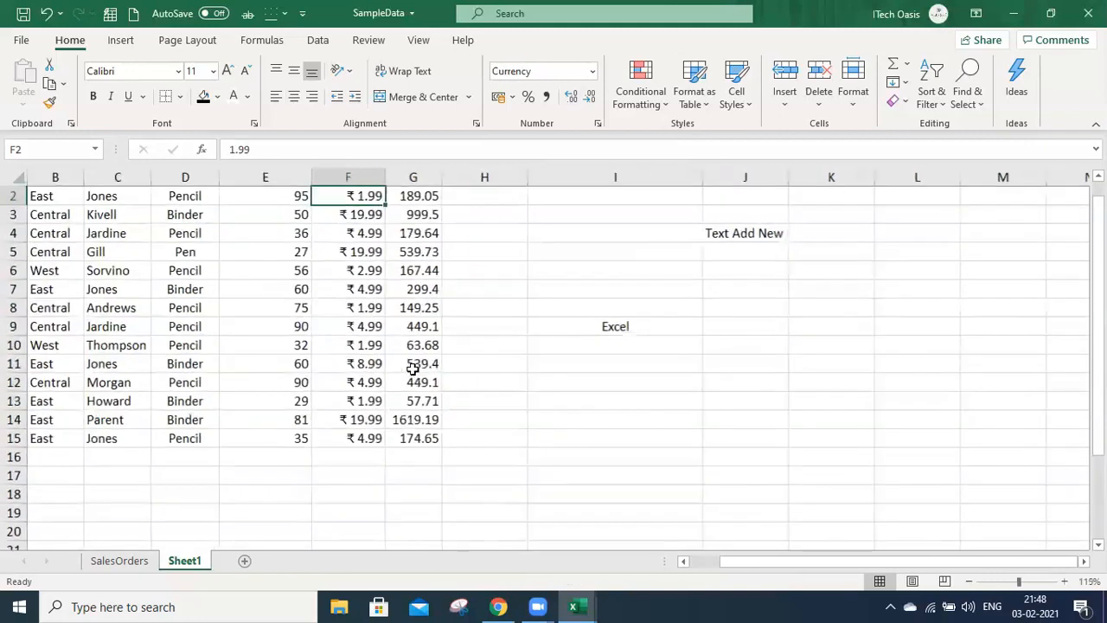
scroll(504, 403, "up", 1)
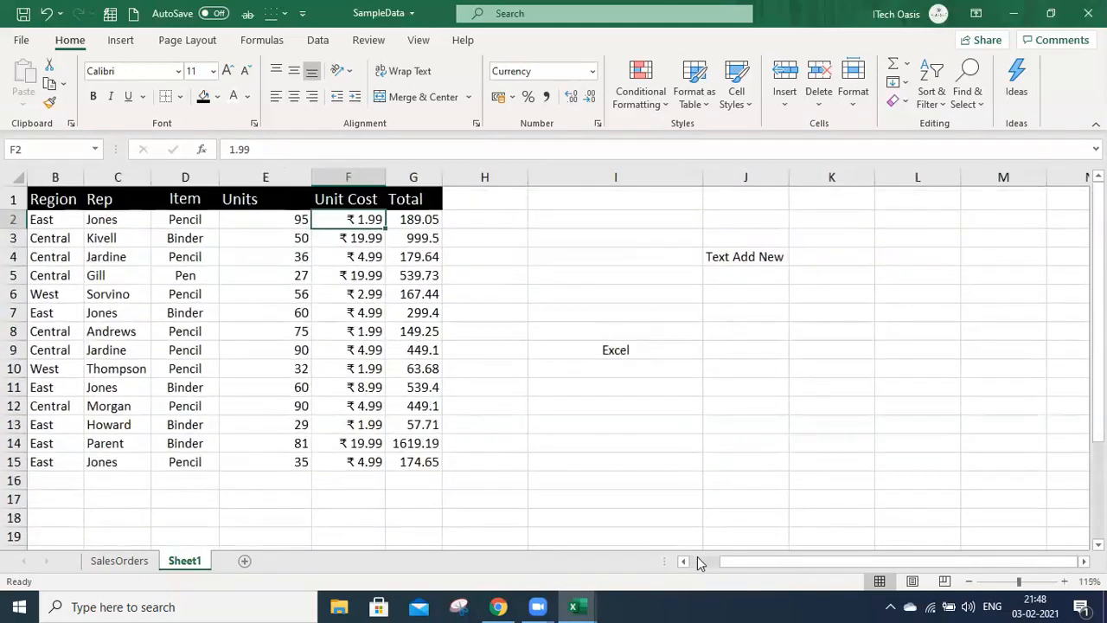
left_click(697, 561)
left_click(602, 256)
left_click_drag(435, 222, 457, 467)
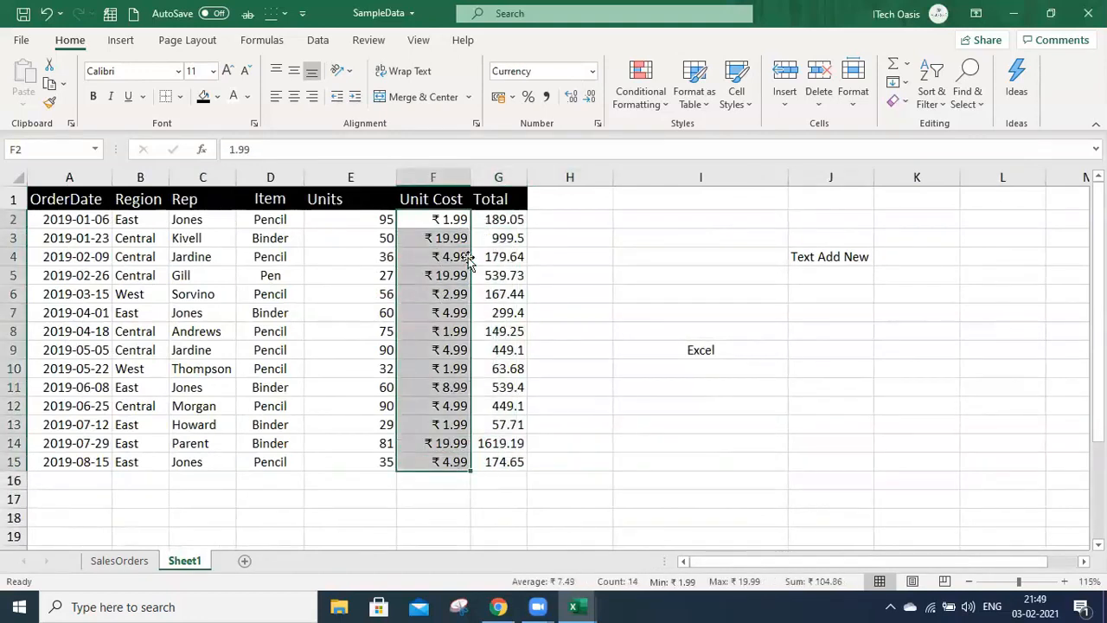
left_click(597, 126)
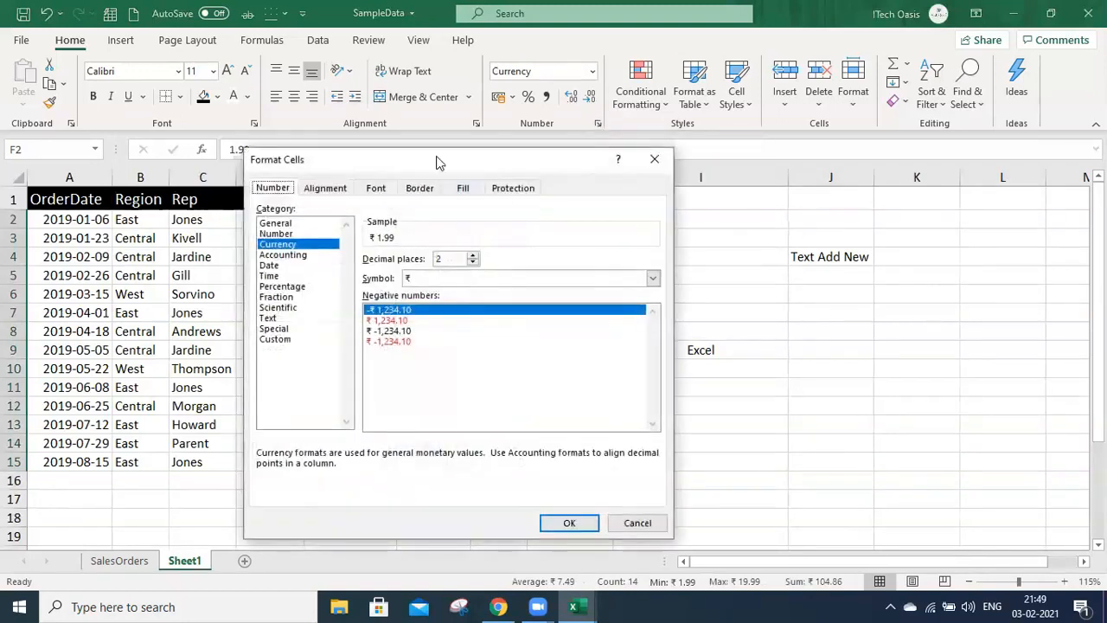
left_click_drag(458, 164, 839, 165)
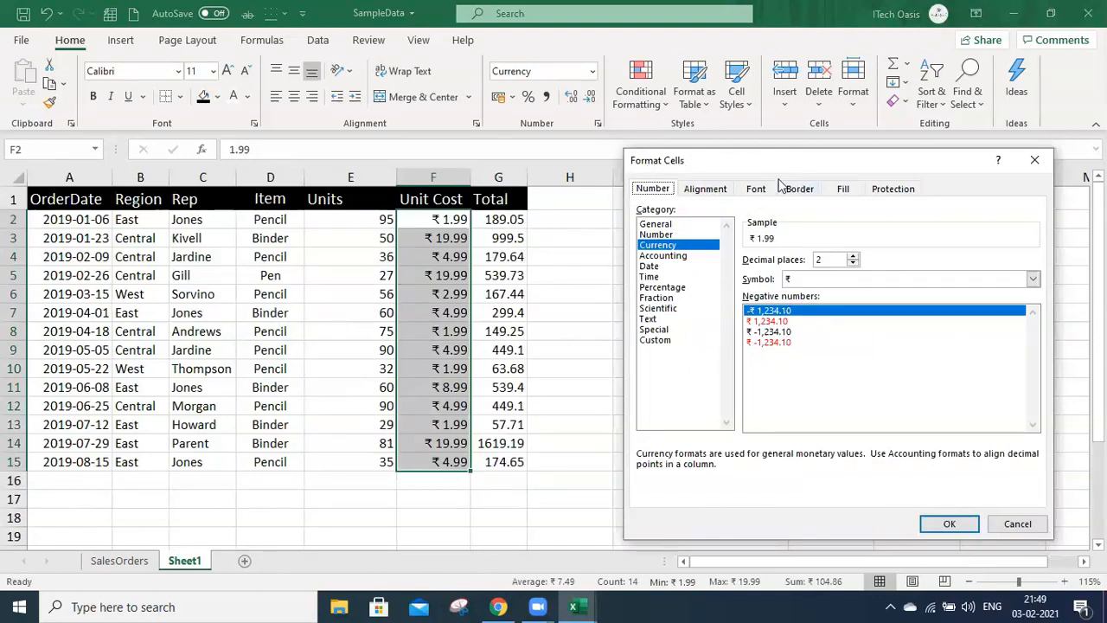
left_click_drag(735, 166, 731, 188)
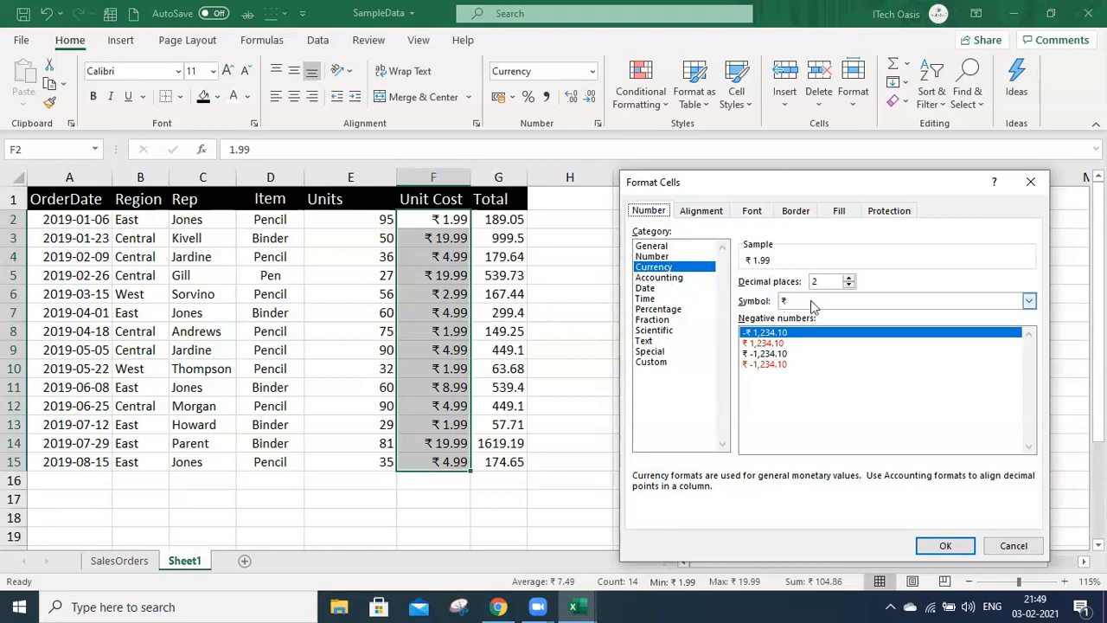
left_click(1029, 301)
scroll(977, 422, "down", 1)
scroll(977, 423, "down", 3)
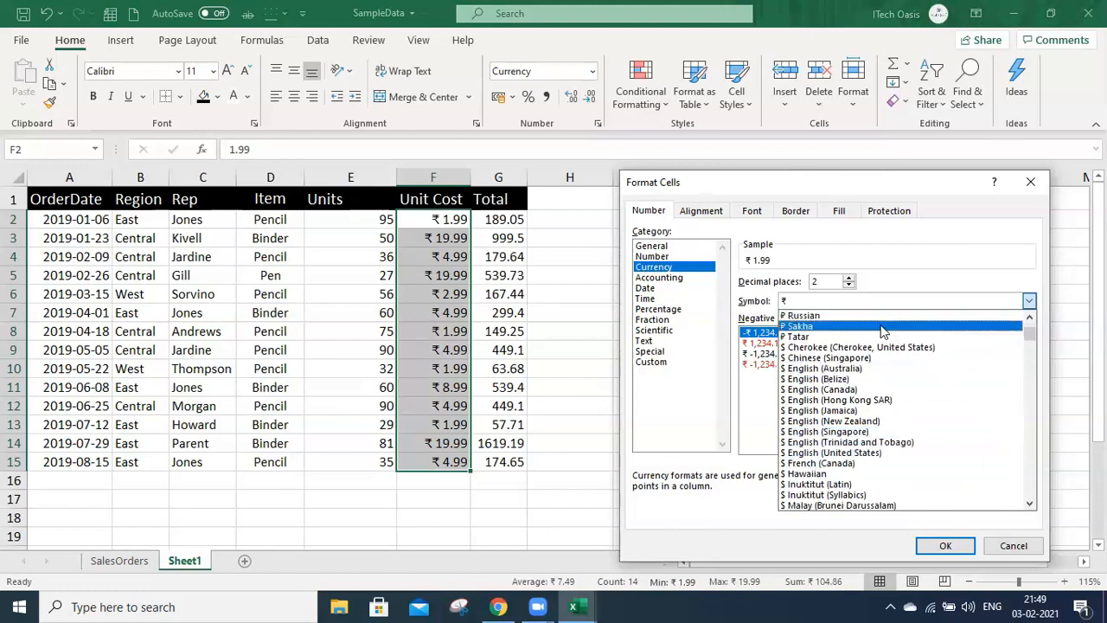
left_click(886, 456)
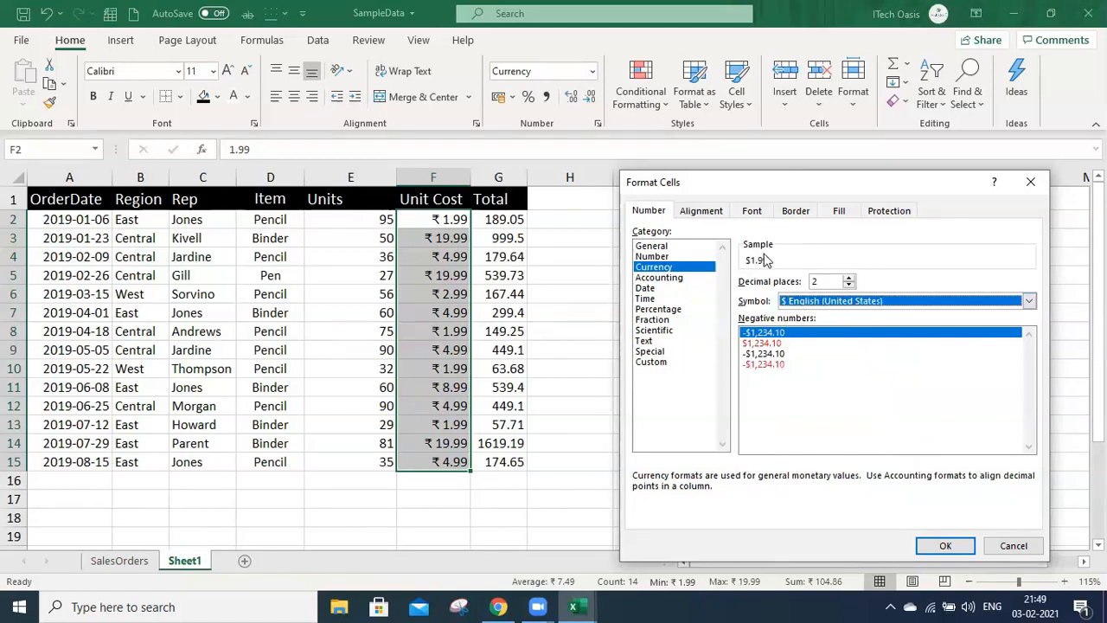
left_click(942, 545)
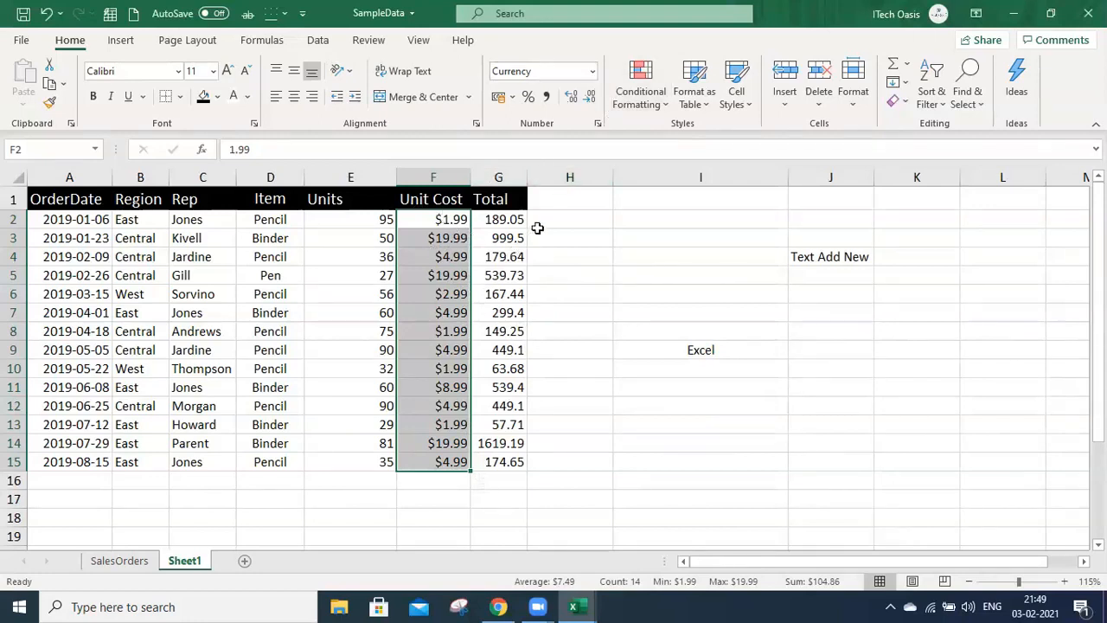
Enter 10000 in cell I2 and apply the comma number style to it
left_click(642, 219)
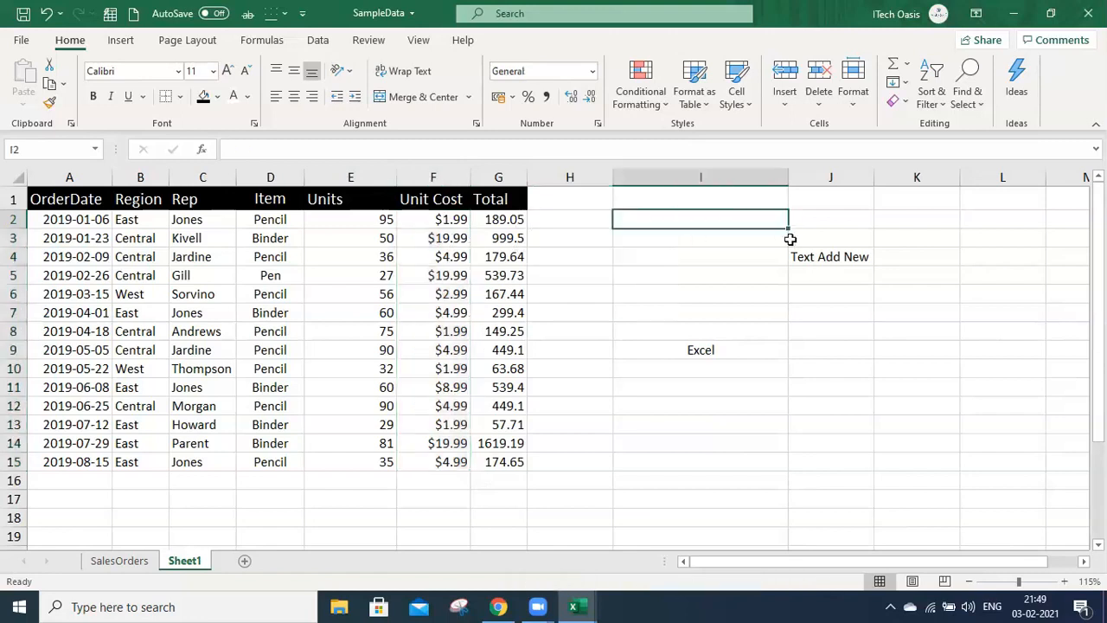
type("10000")
key("Return")
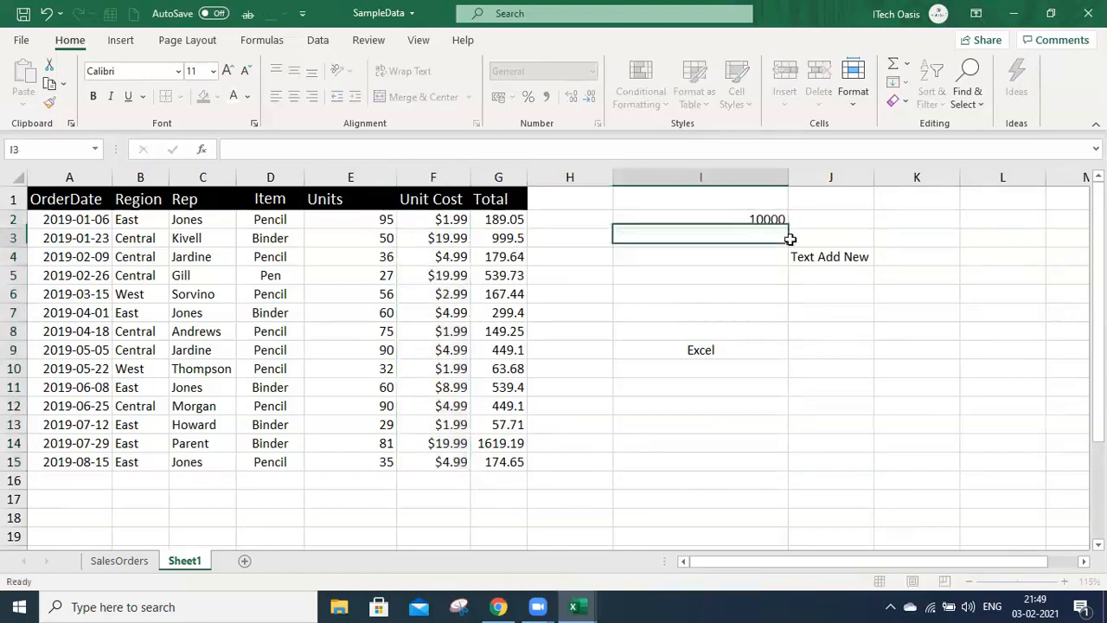
left_click(773, 218)
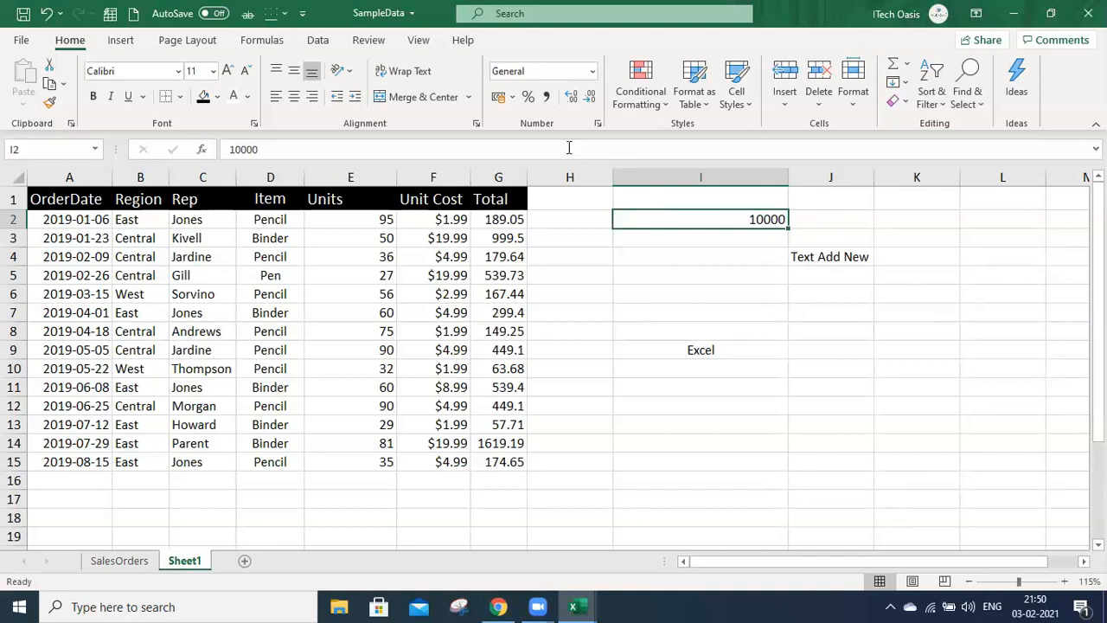
left_click(545, 102)
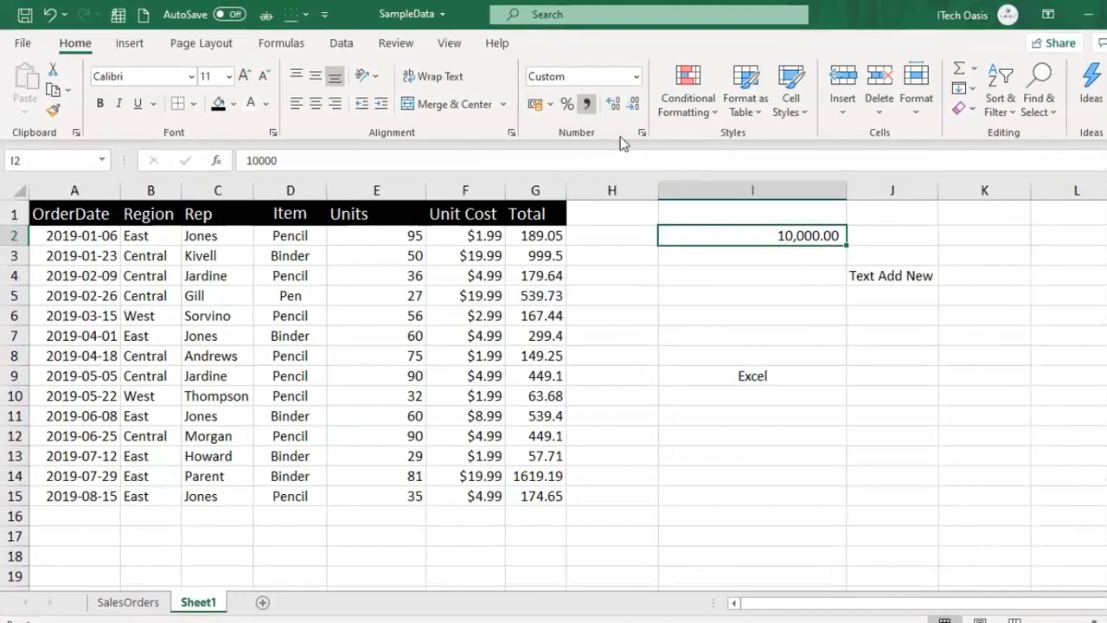
Examine the custom number format settings of cell I2 without changing them
left_click(642, 132)
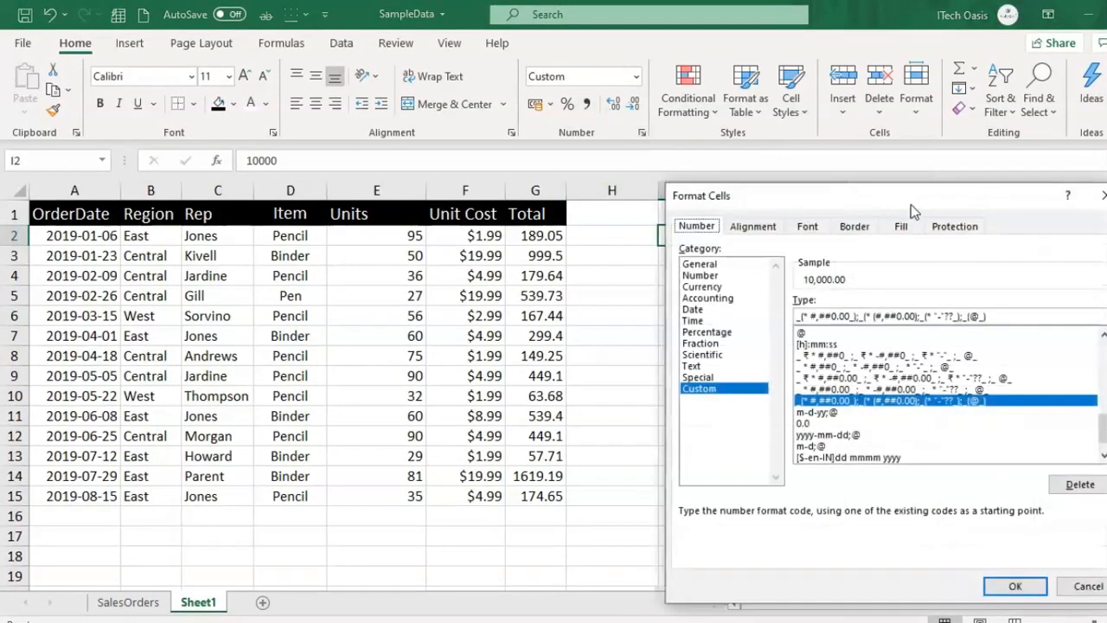
left_click_drag(903, 199, 456, 159)
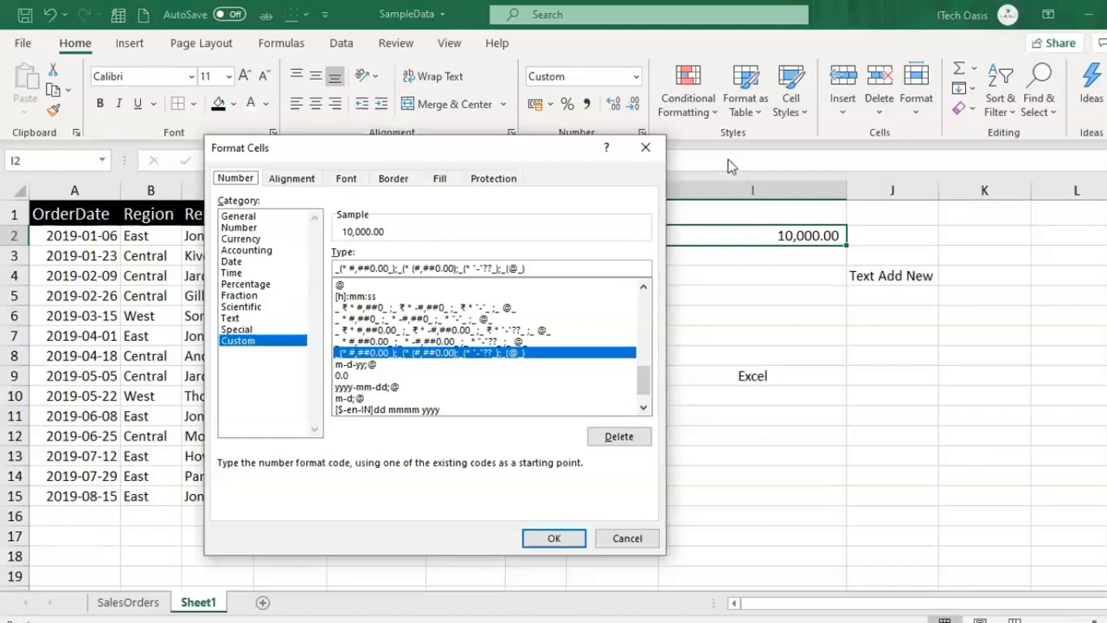
left_click(645, 147)
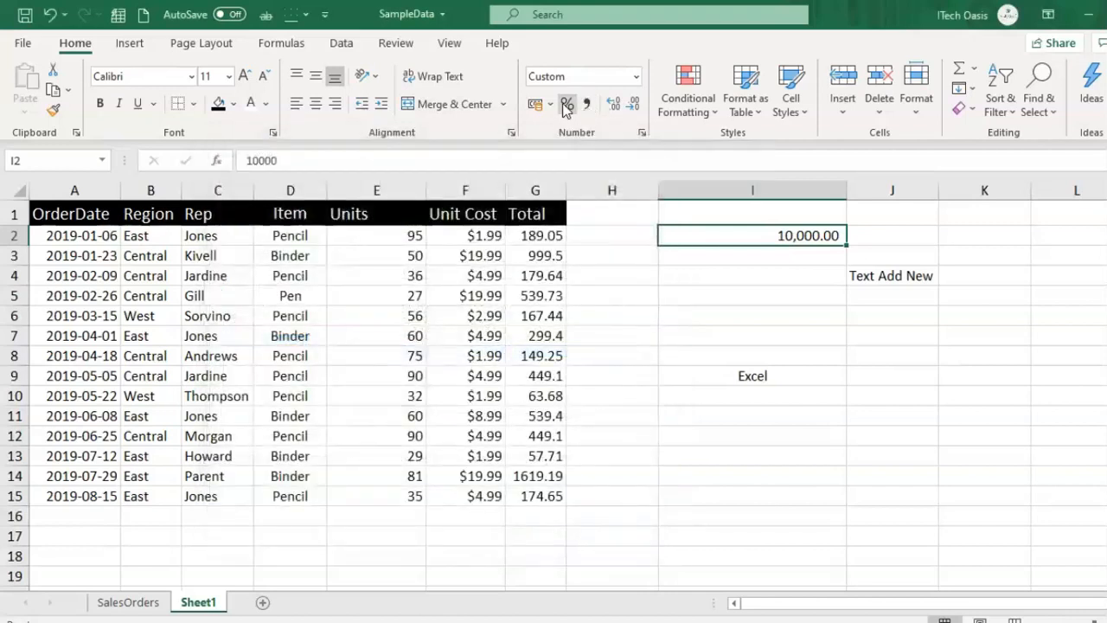
Try the percent style on cell I2 and return the cell to the comma style
left_click(566, 103)
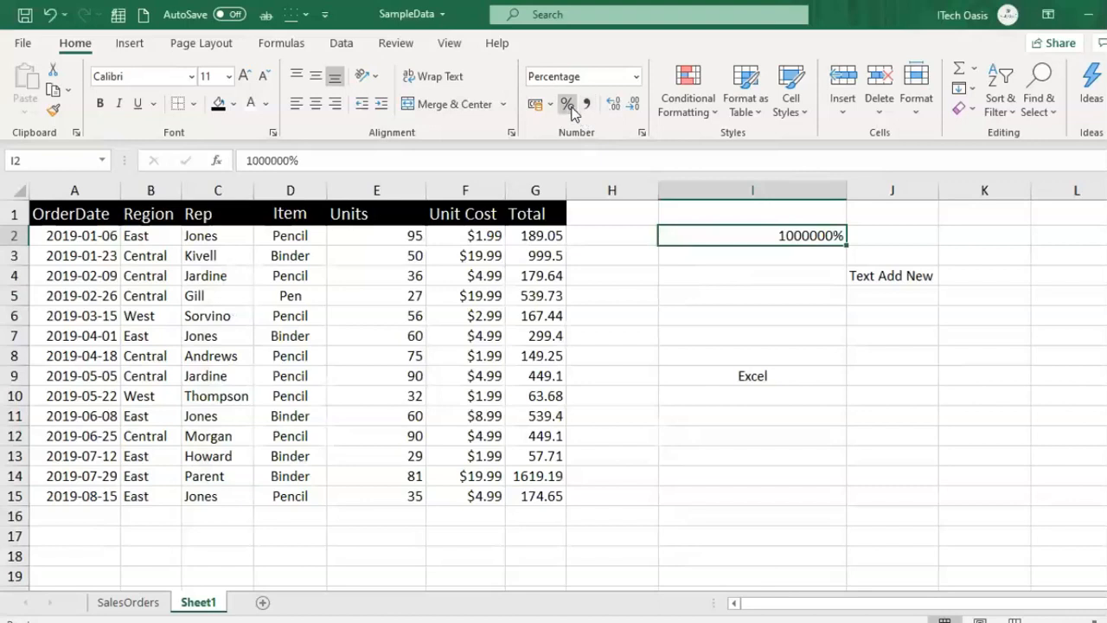
left_click(586, 106)
left_click(737, 335)
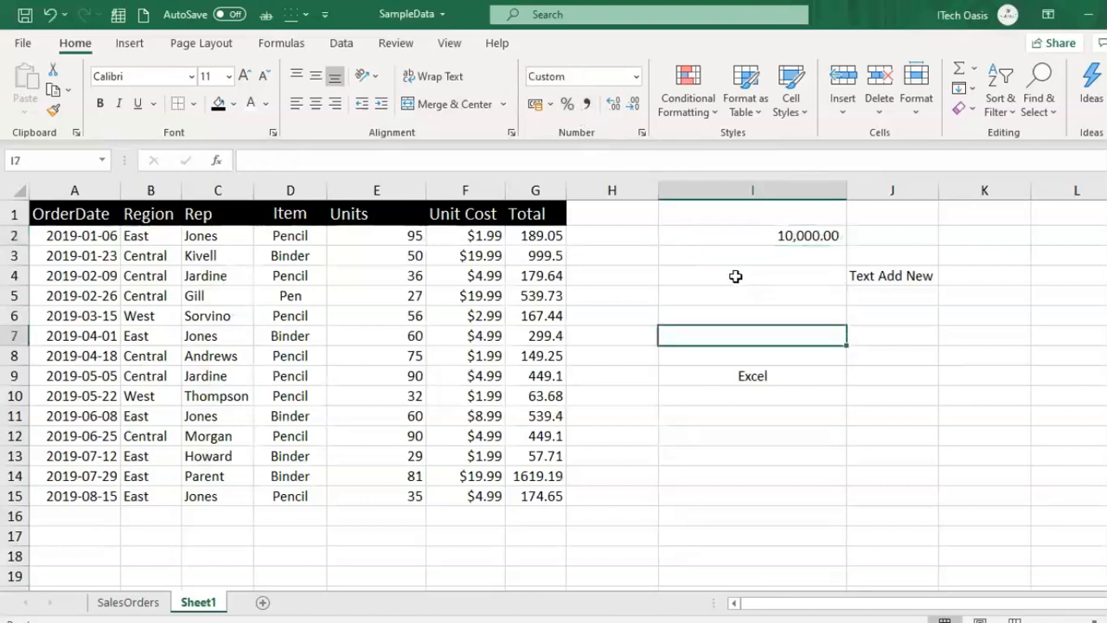
Decrease the decimals of the number in cell I2 to zero places
left_click(771, 236)
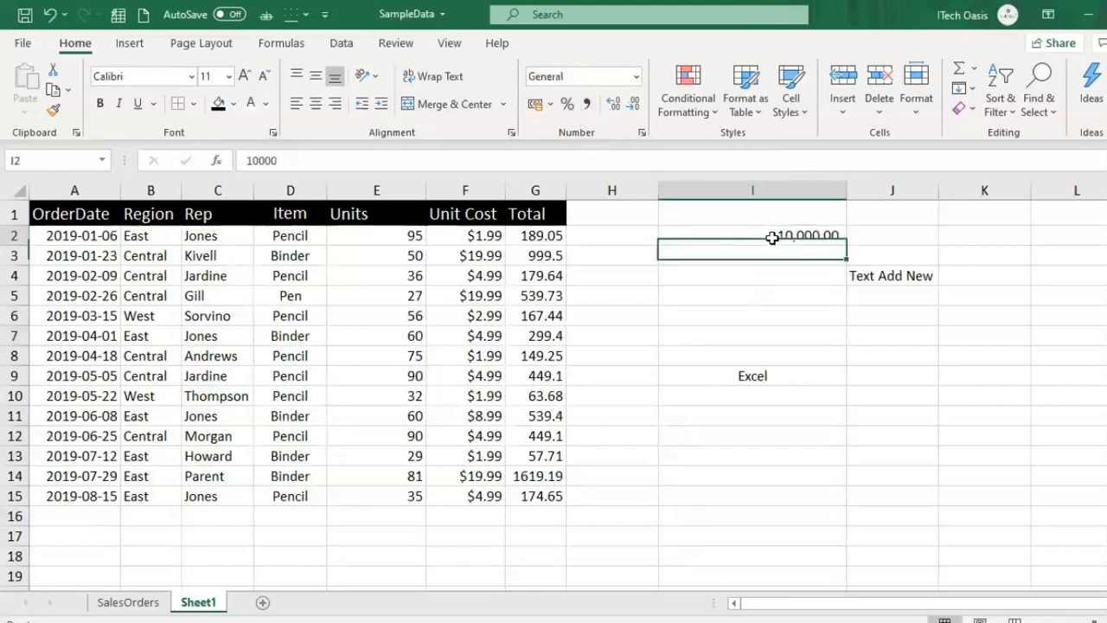
left_click(632, 104)
left_click(632, 105)
left_click(798, 289)
Try the English (United States) dollar accounting format on cell I2, and switch it to the English (India) rupee format
left_click(803, 234)
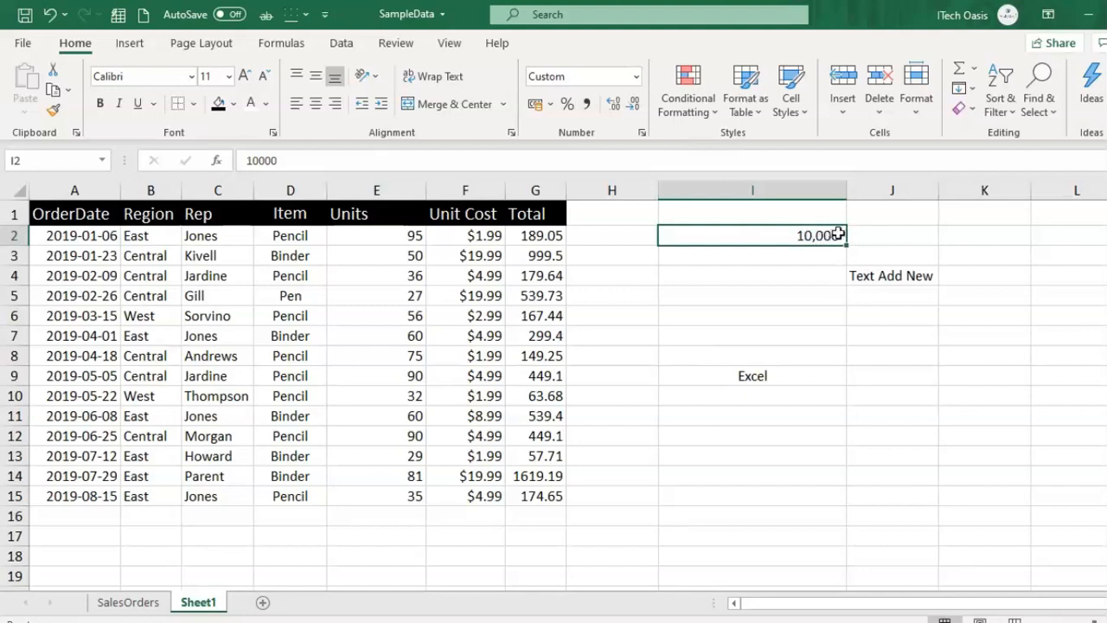
left_click(551, 105)
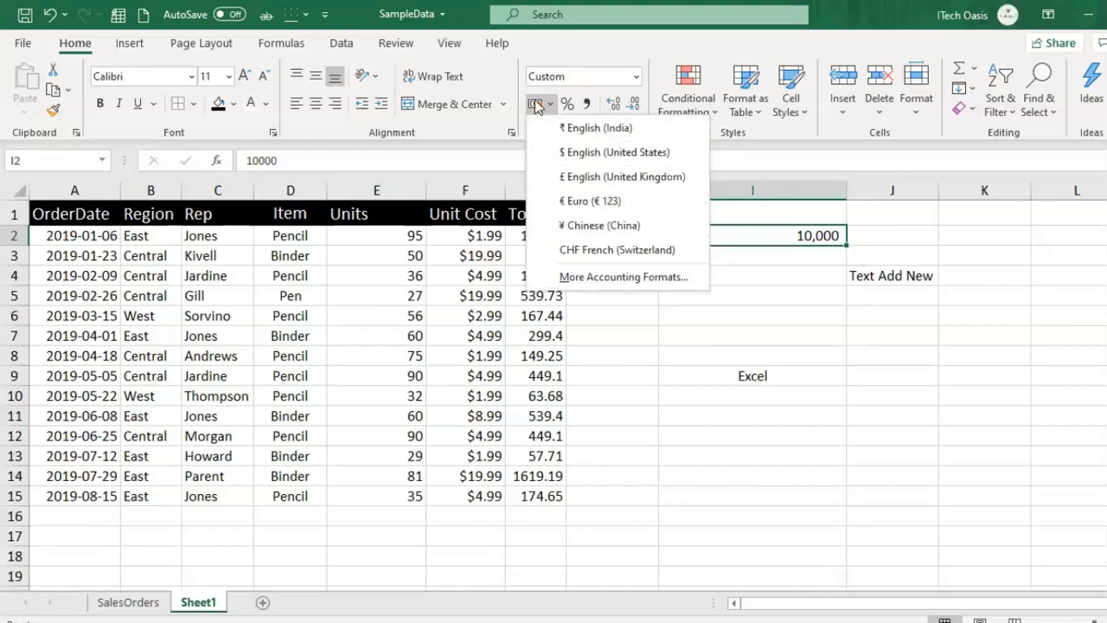
left_click(609, 154)
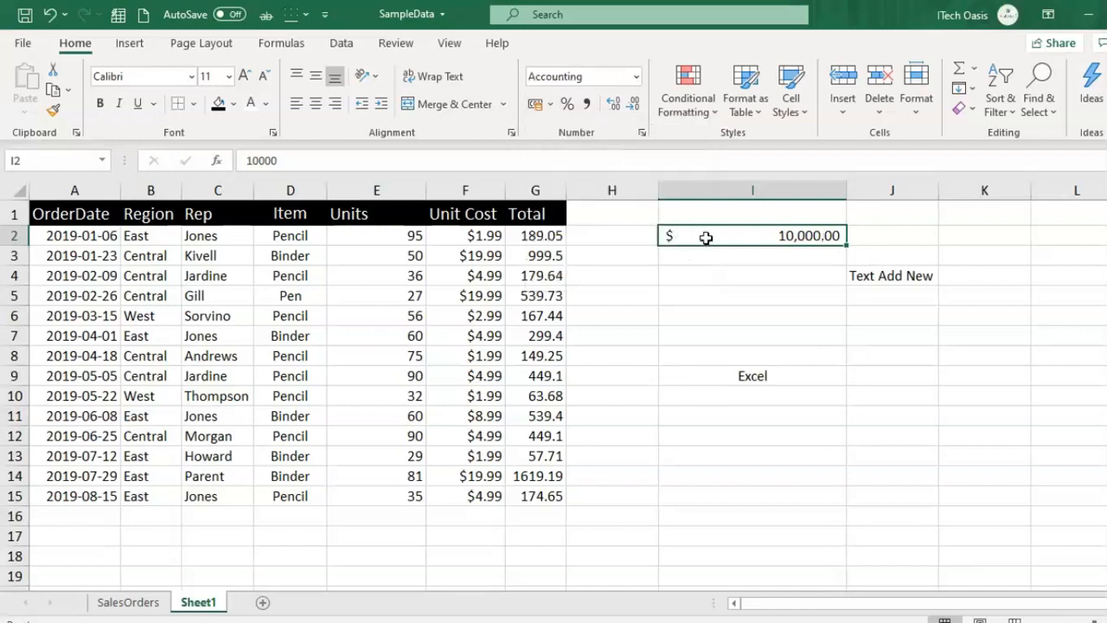
left_click(550, 103)
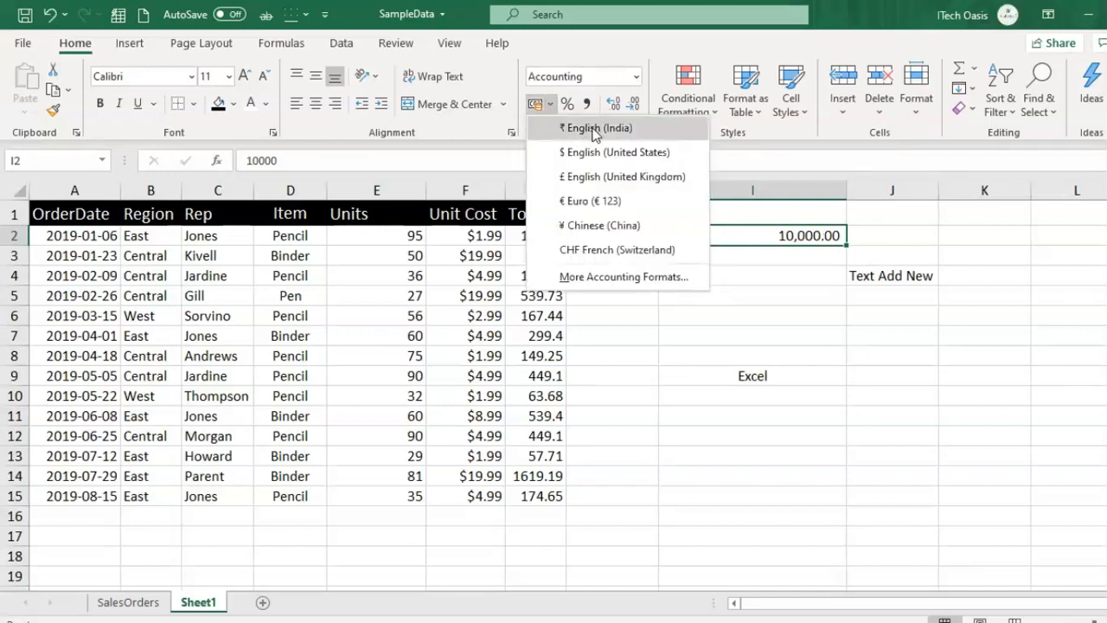
left_click(595, 129)
Enter the date 03-02-2021 in cell I6
left_click(746, 318)
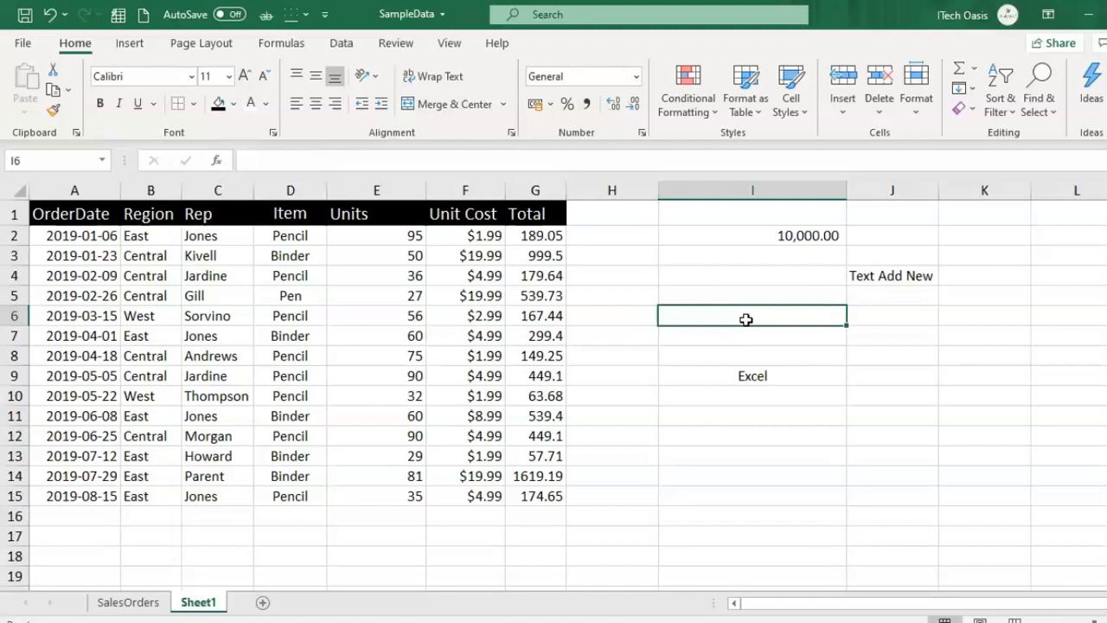
type("03")
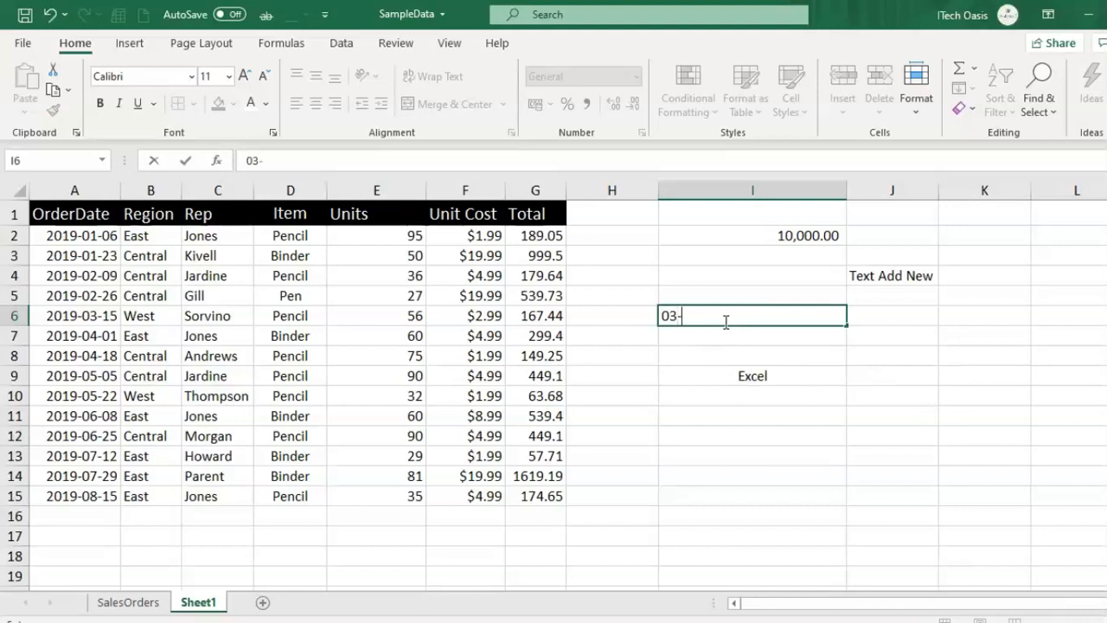
type("-02-2021")
key("Return")
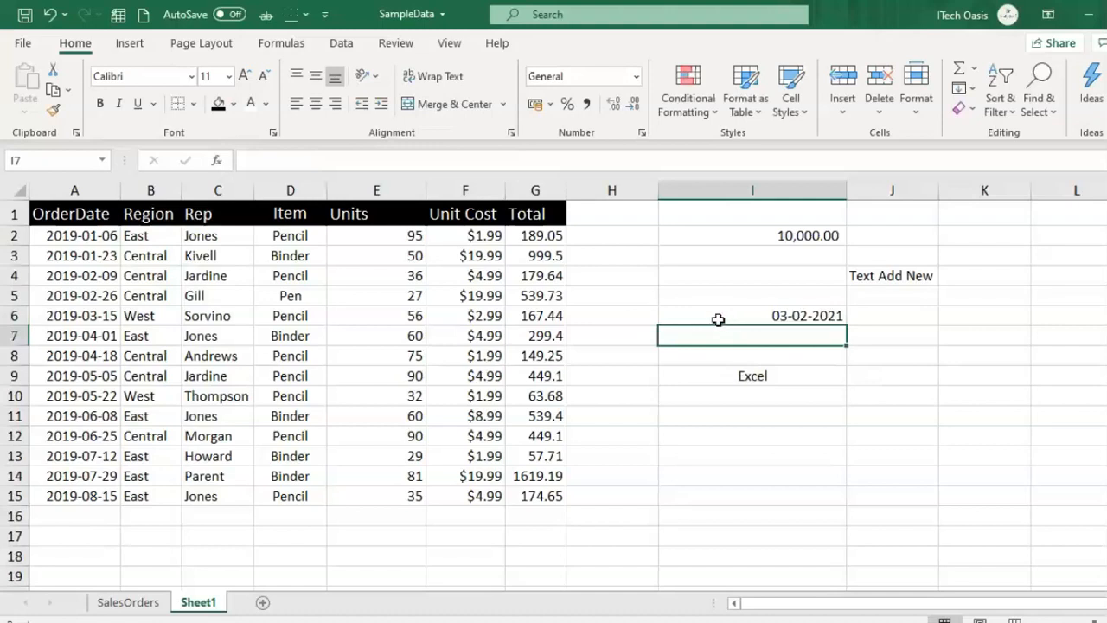
Format the date in cell I6 with the *14 March 2012 date type
left_click(813, 316)
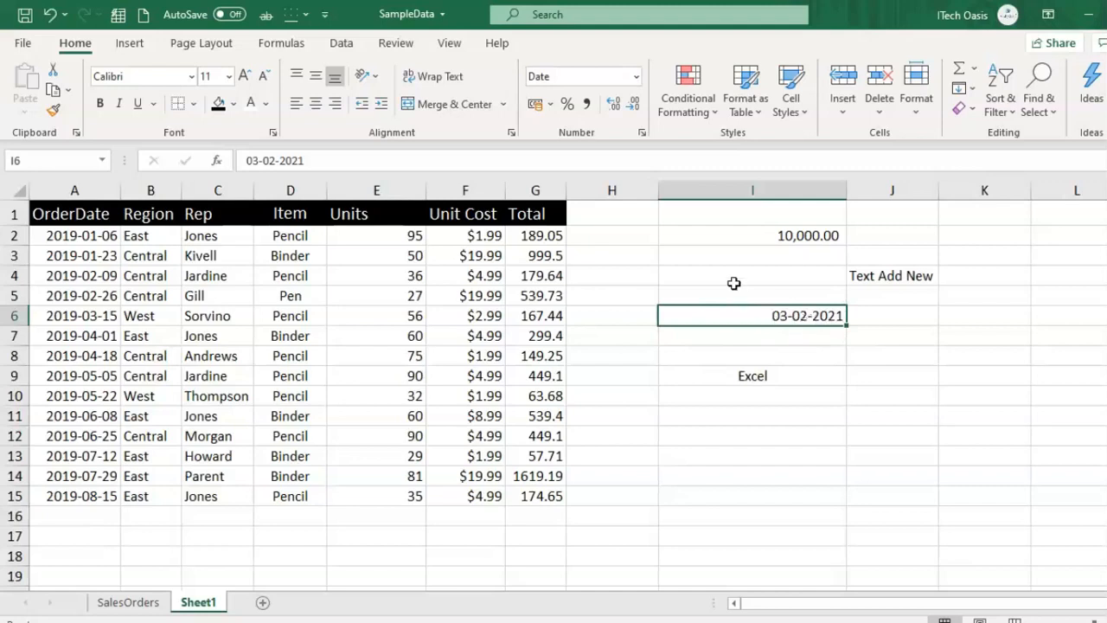
left_click(641, 133)
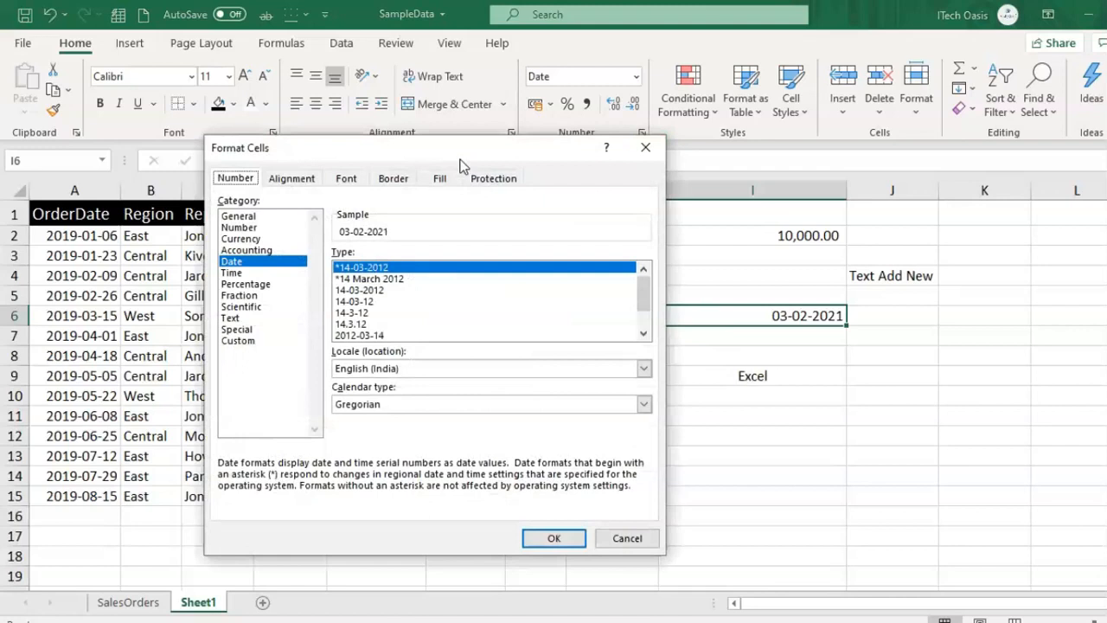
left_click_drag(460, 165, 391, 204)
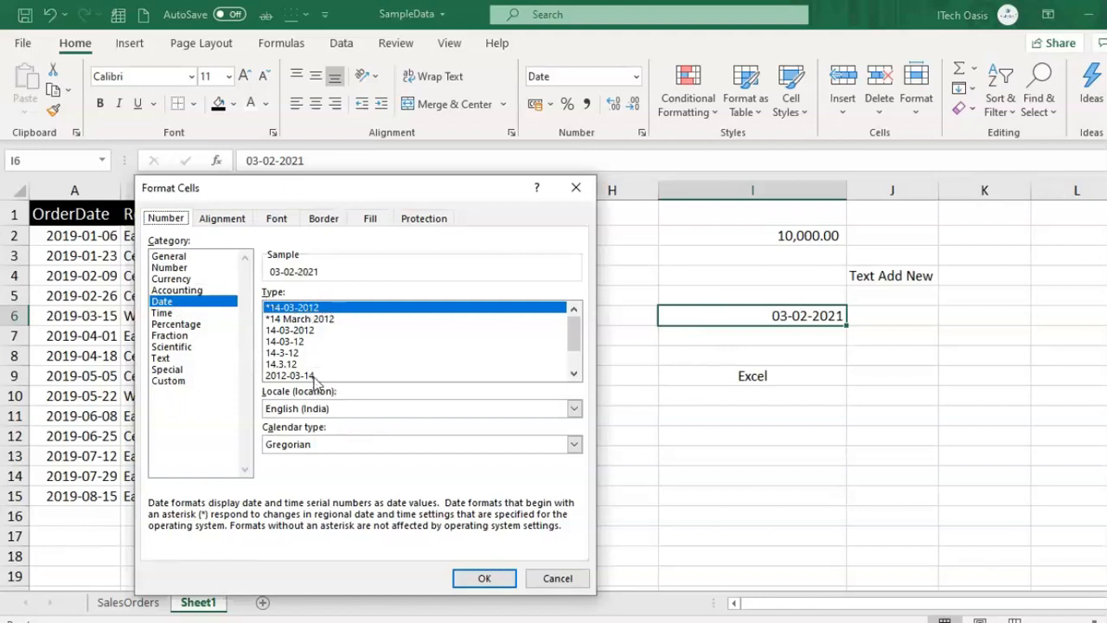
left_click(322, 320)
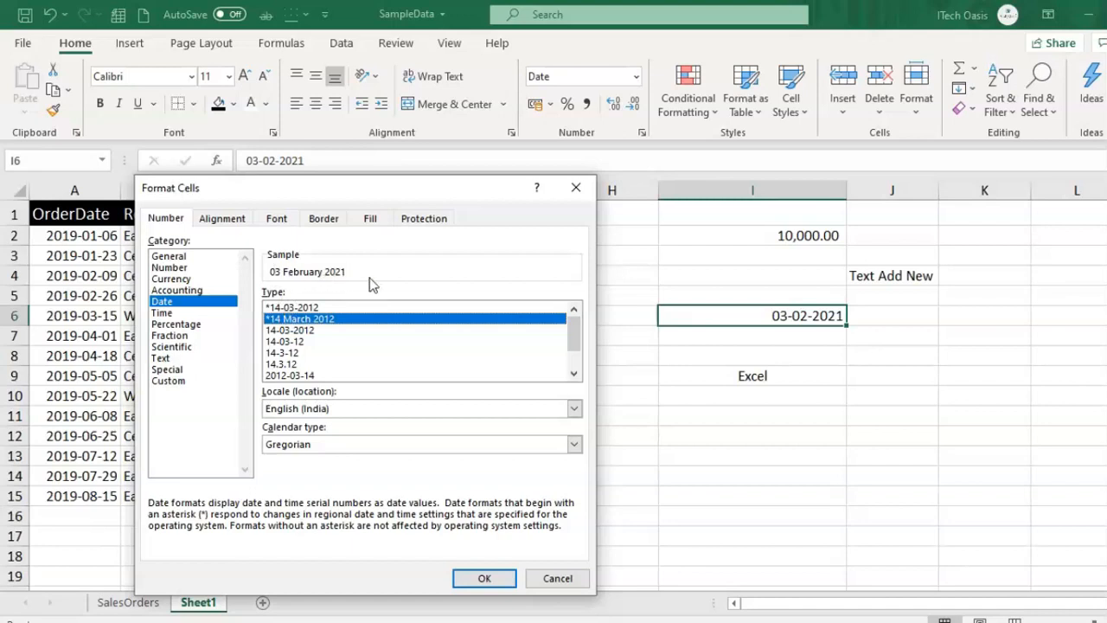
left_click(483, 577)
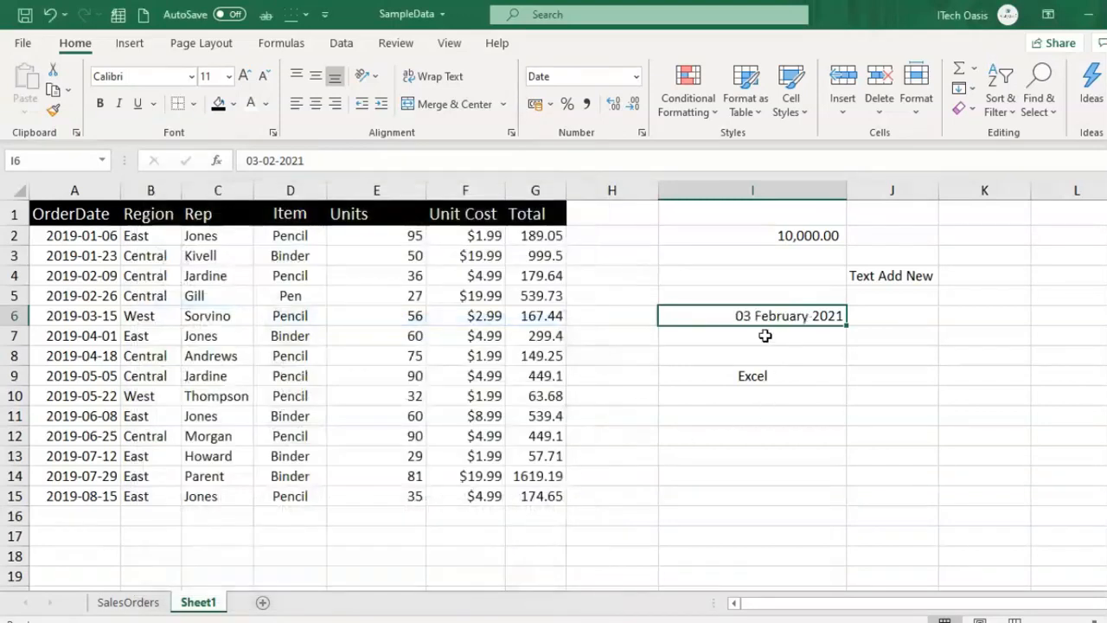
Change the date format of cell I6 to the year-first type 2012-03-14
left_click(642, 134)
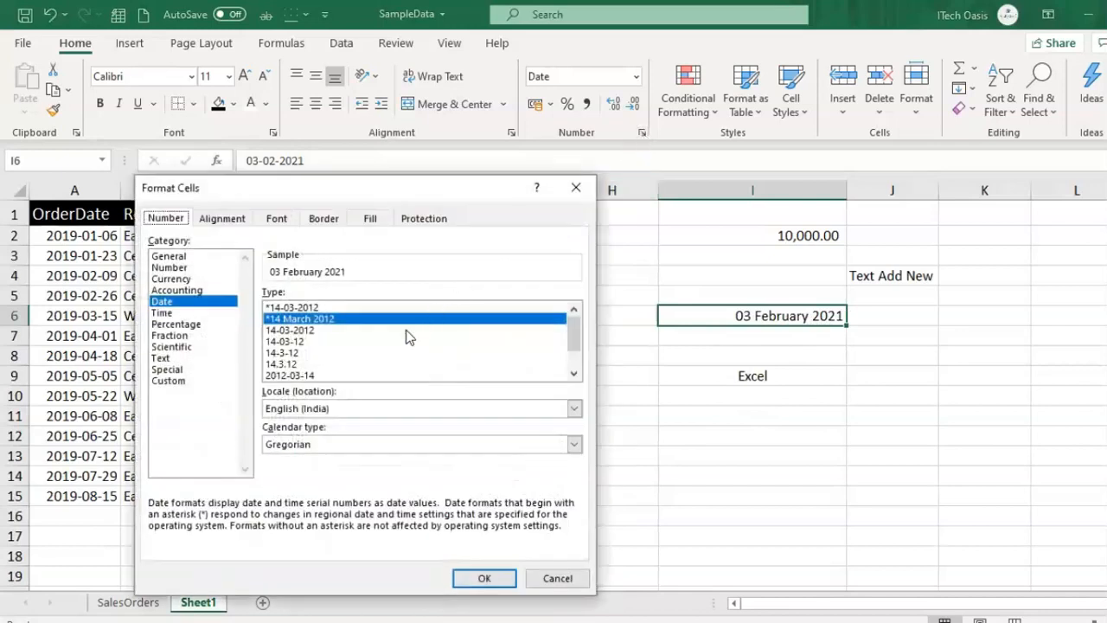
scroll(348, 367, "down", 1)
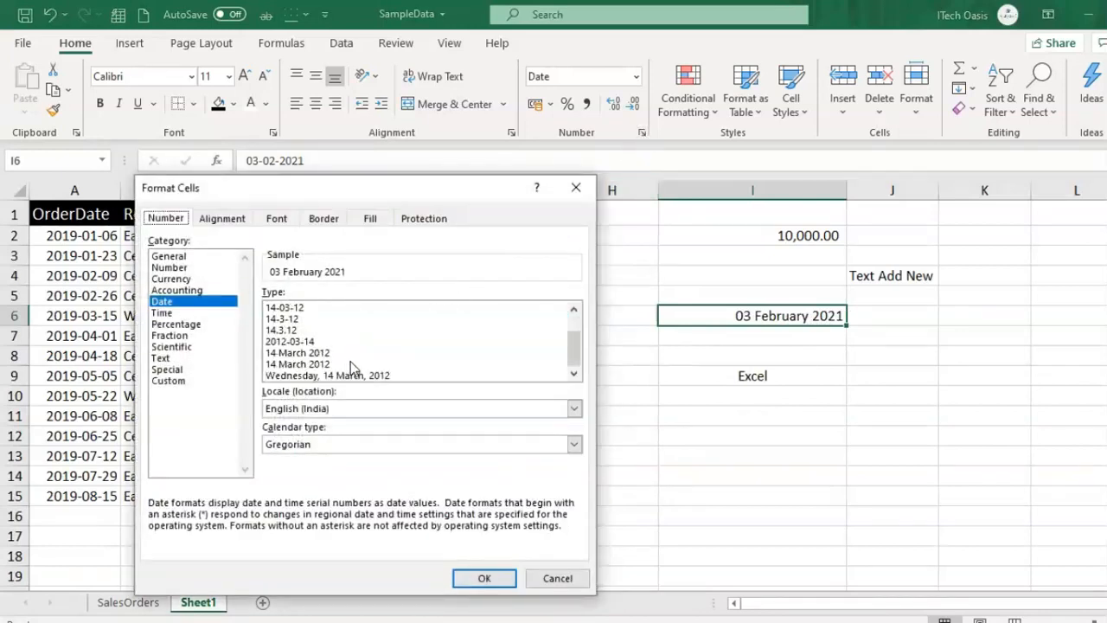
scroll(344, 351, "up", 1)
scroll(362, 360, "down", 1)
left_click(333, 343)
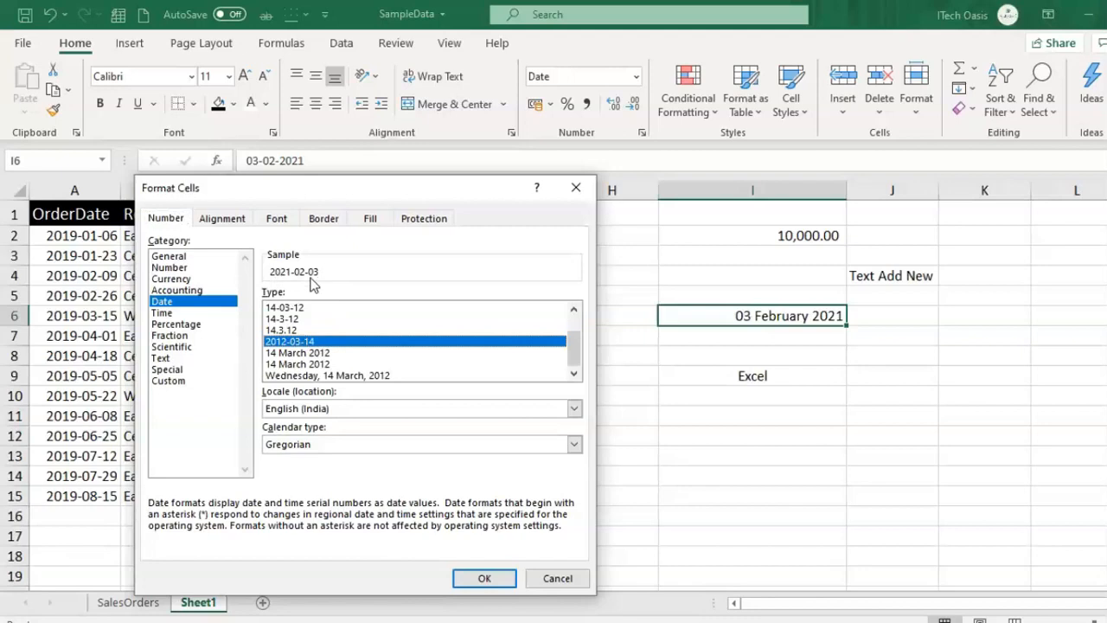
left_click(484, 577)
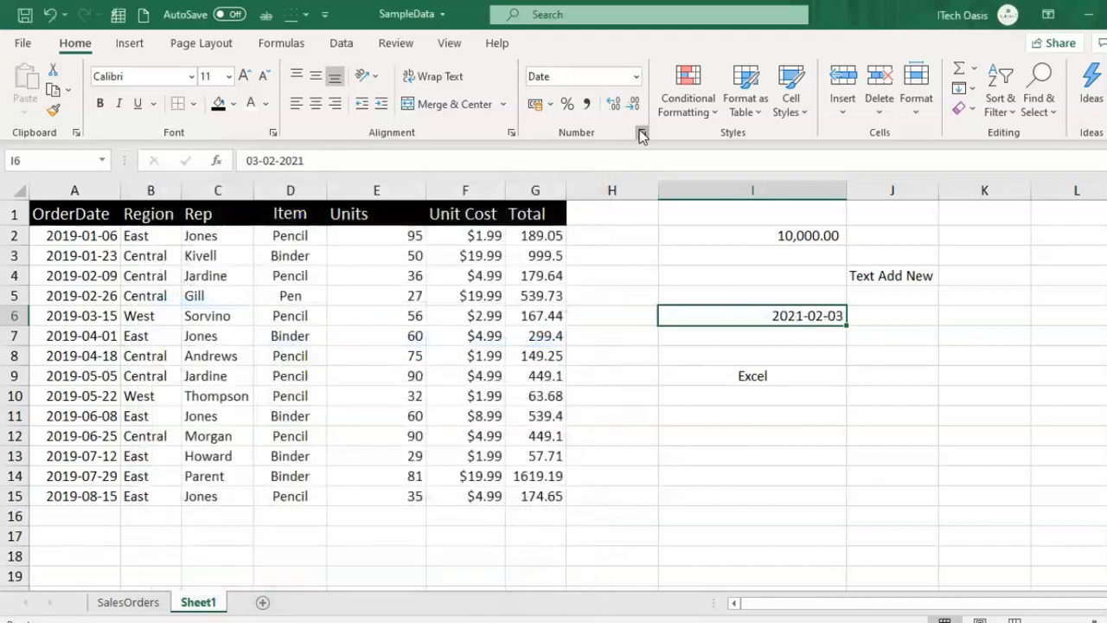
Apply the long date type "Wednesday, 14 March, 2012" to cell I6
left_click(642, 132)
left_click(329, 375)
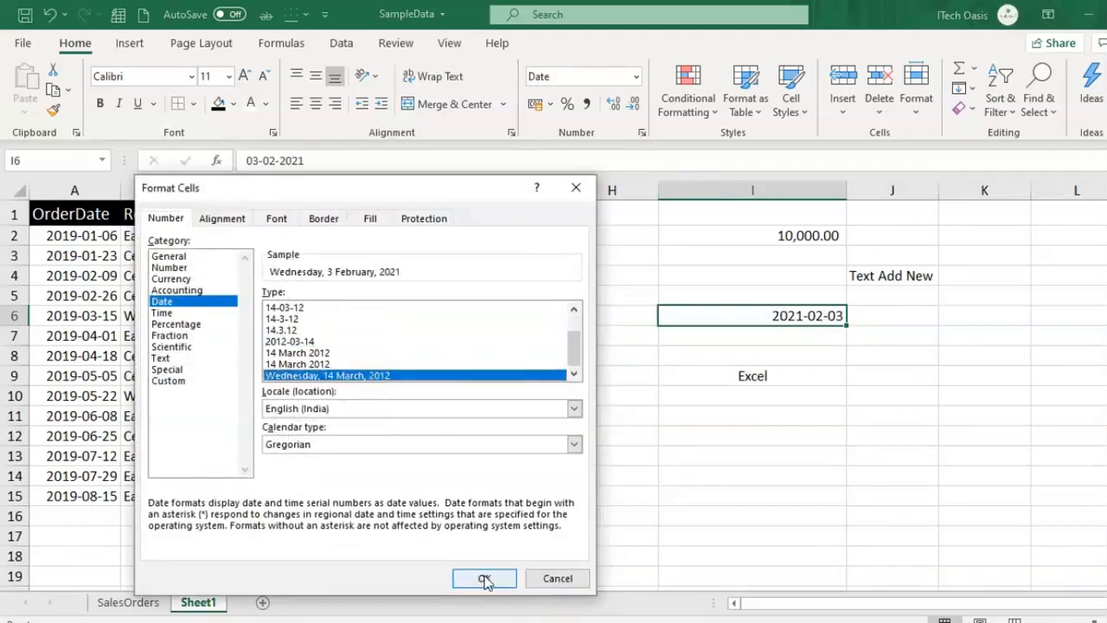
left_click(484, 578)
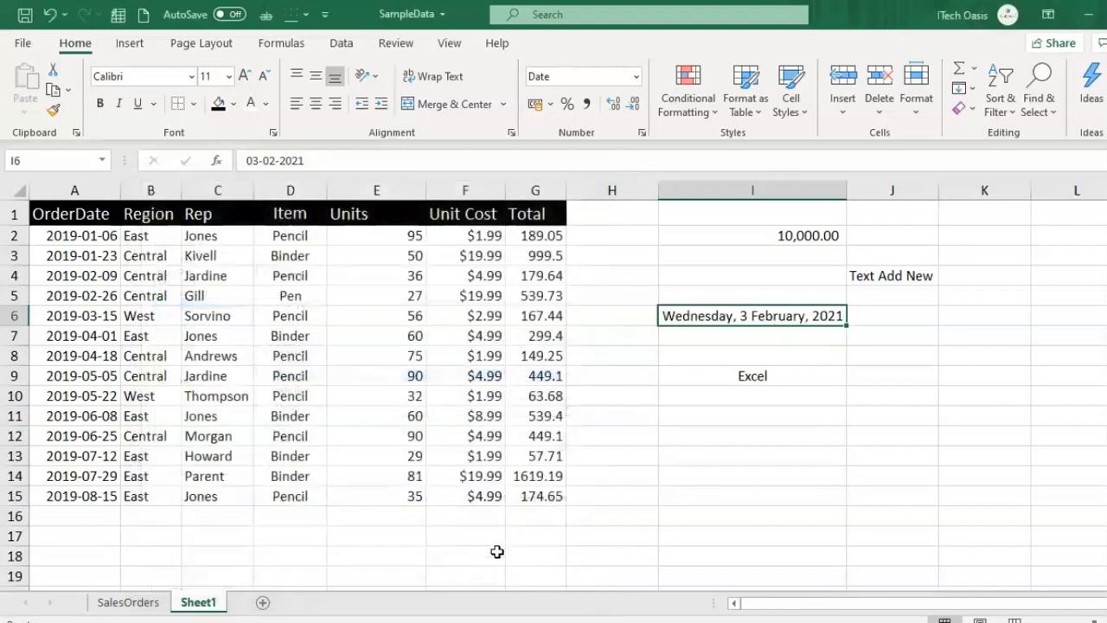
left_click(875, 350)
Apply the custom number format dd-mm-yyyy to the date in cell I6
left_click(756, 315)
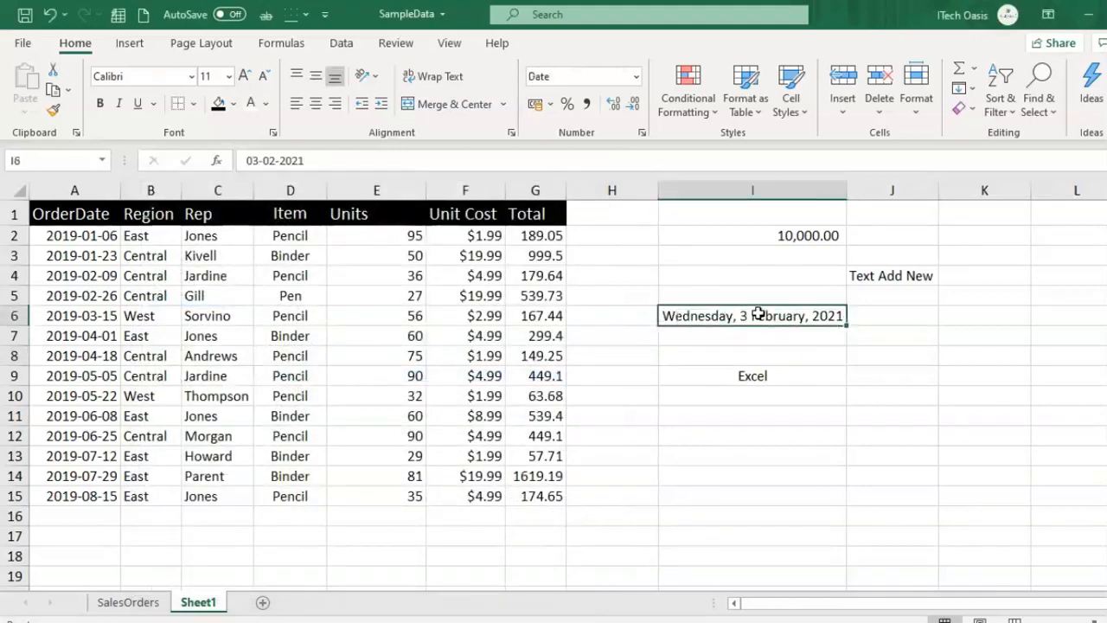
left_click(641, 132)
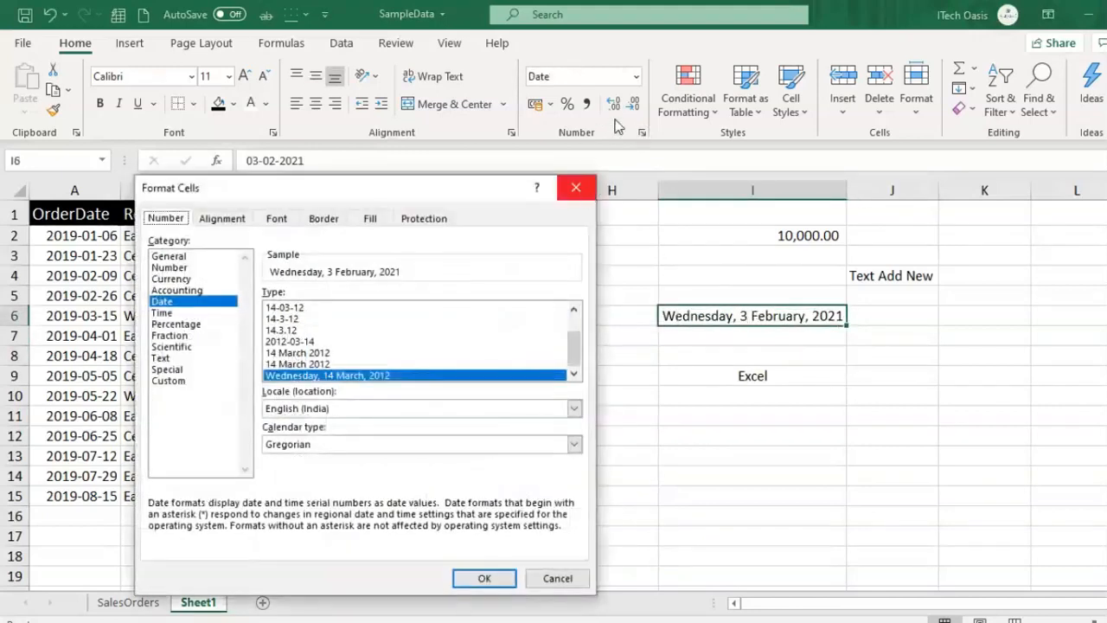
scroll(368, 333, "up", 1)
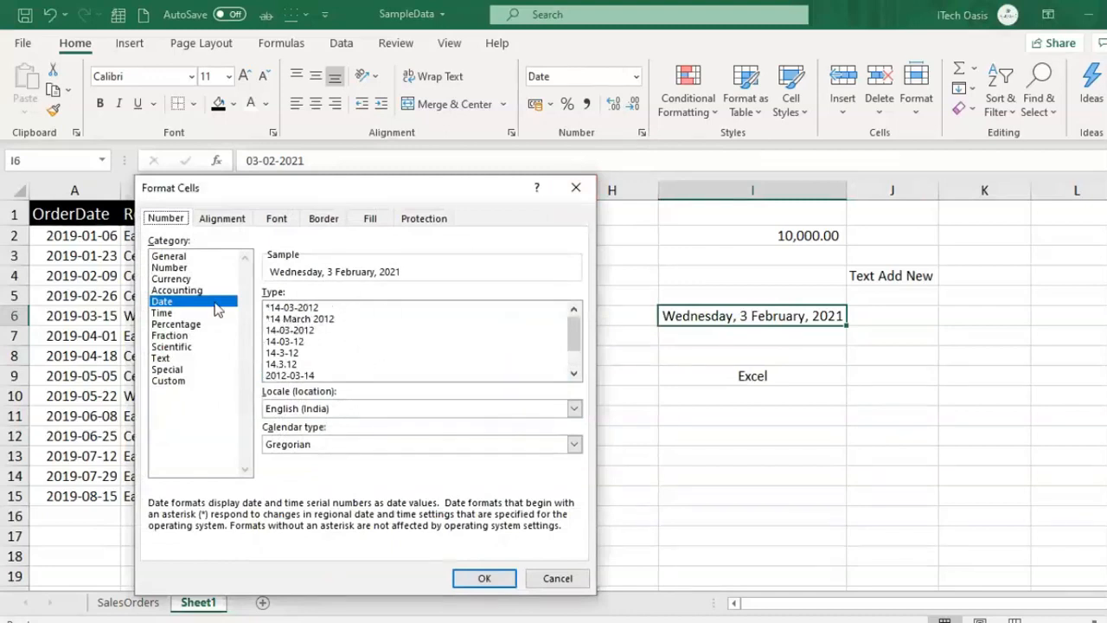
left_click(200, 382)
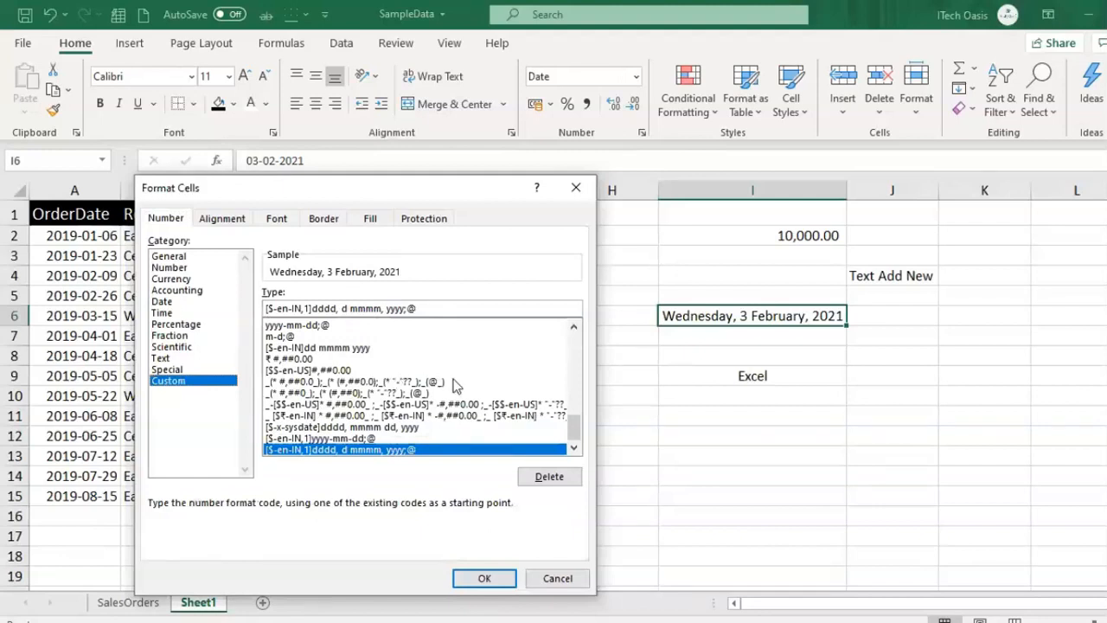
left_click_drag(575, 430, 581, 383)
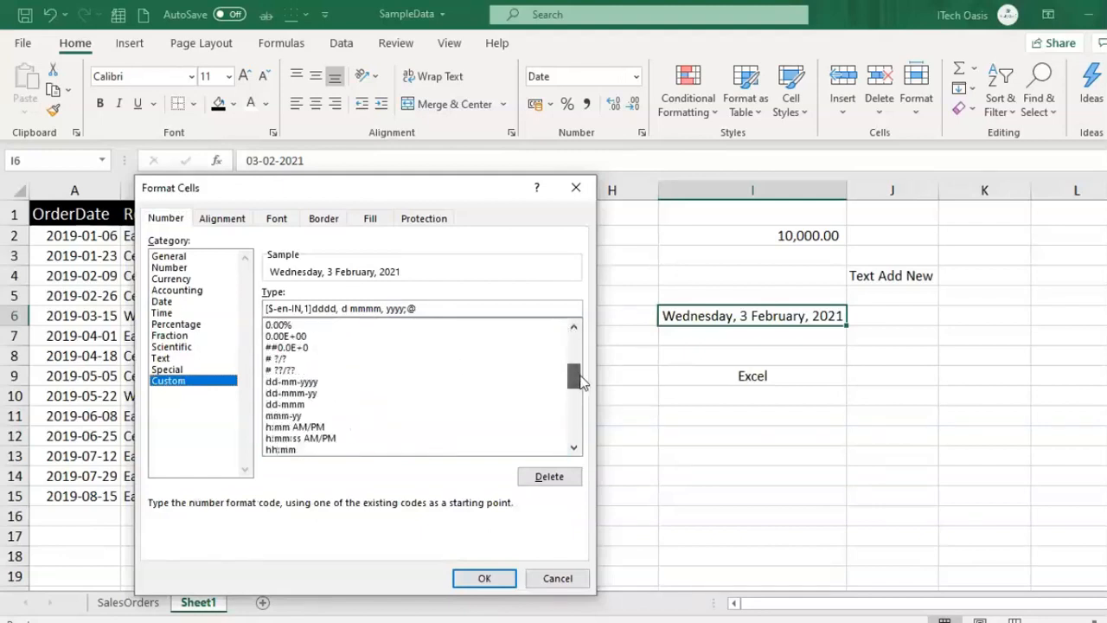
left_click(294, 381)
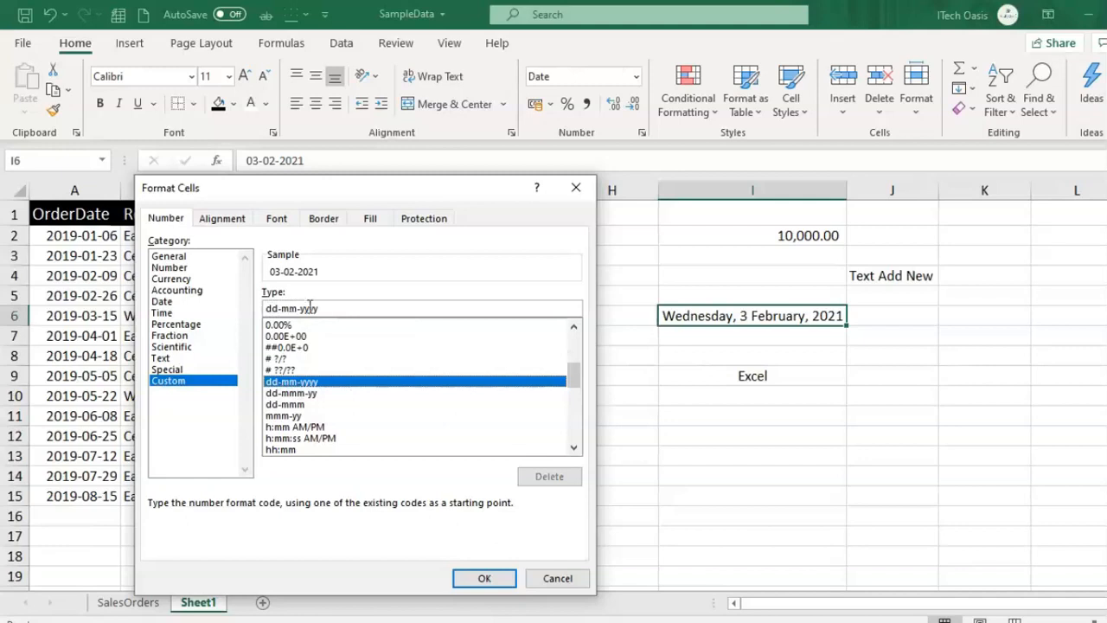
left_click(484, 579)
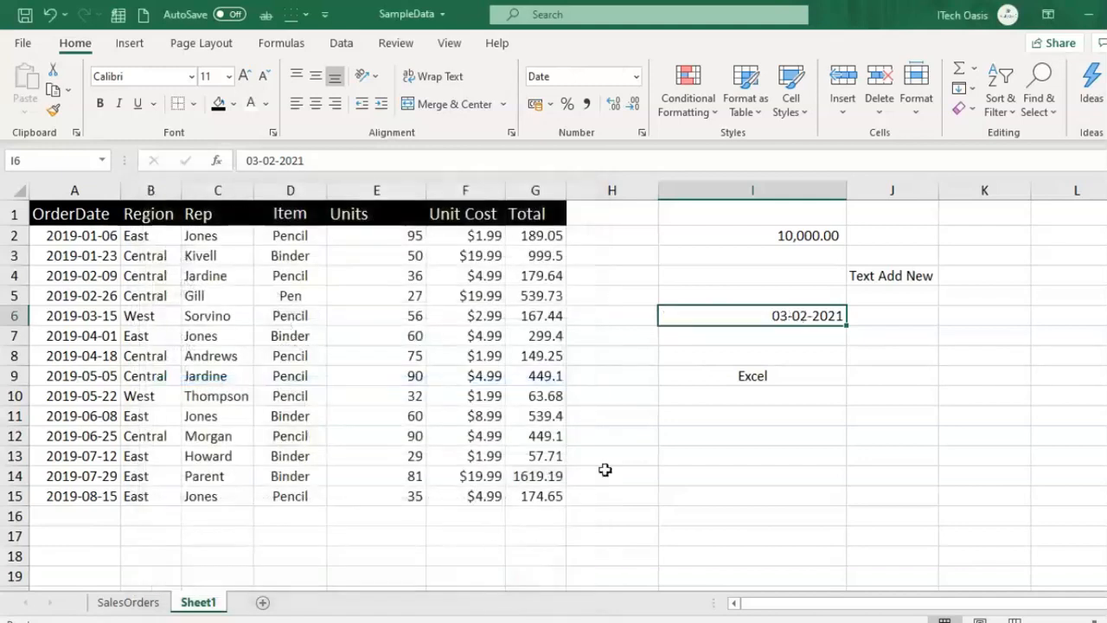
Try changing the custom number format code of cell I6 to mm-dd-yyyy
left_click(641, 134)
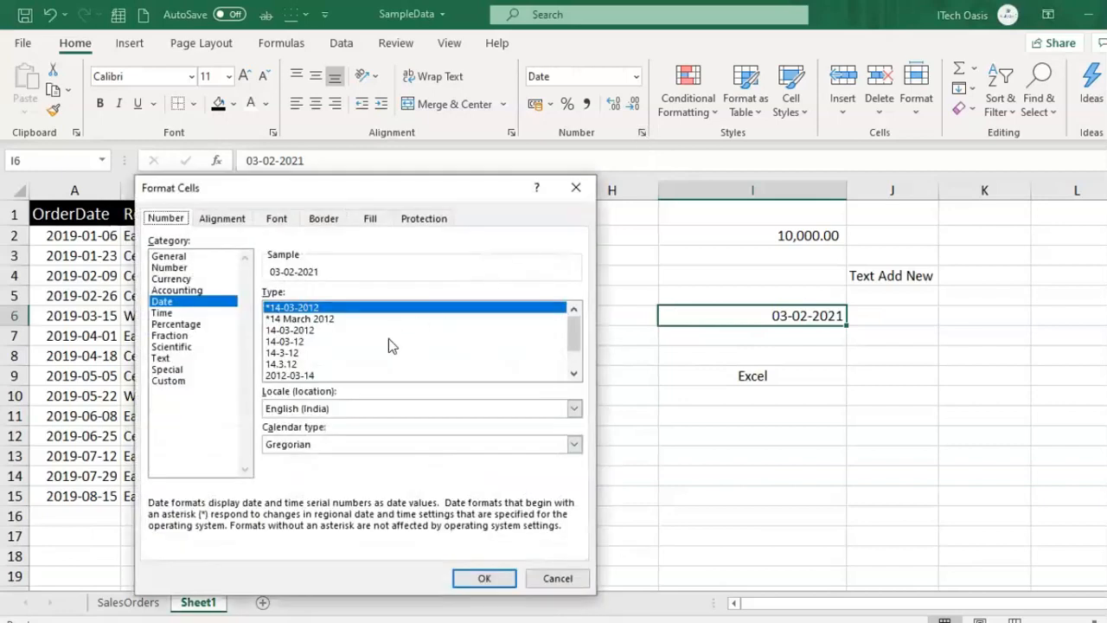
left_click(192, 381)
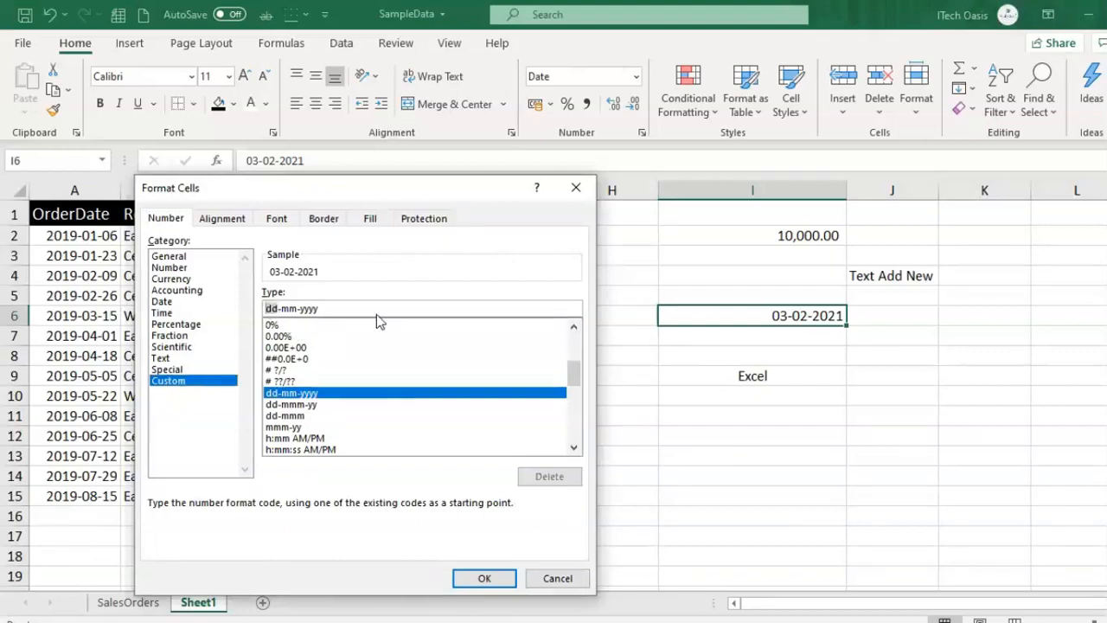
type("mm-")
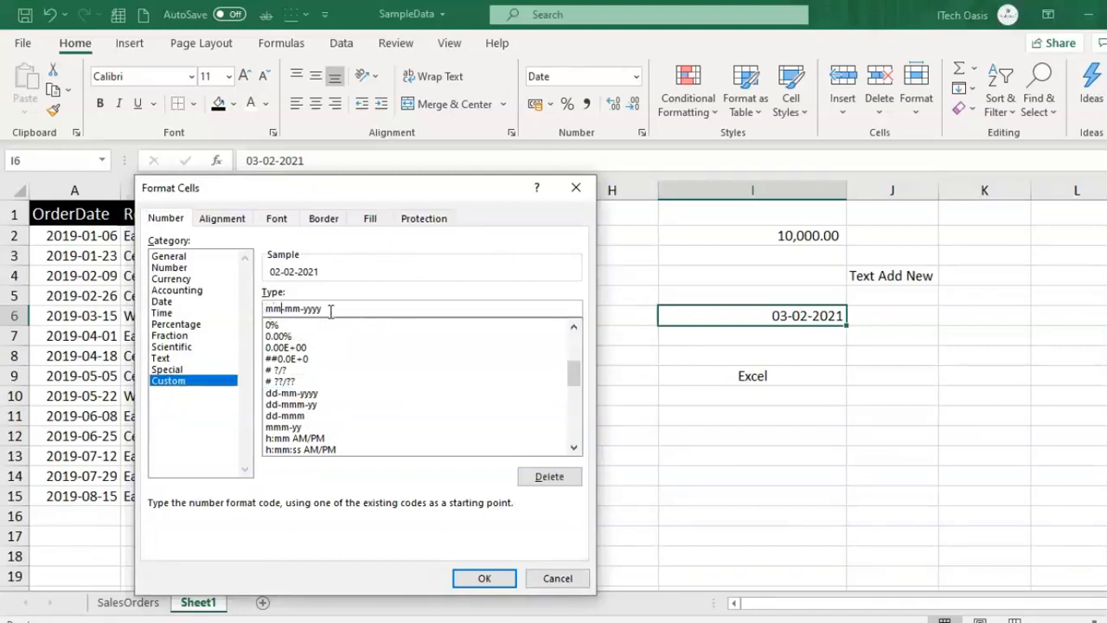
type("dd")
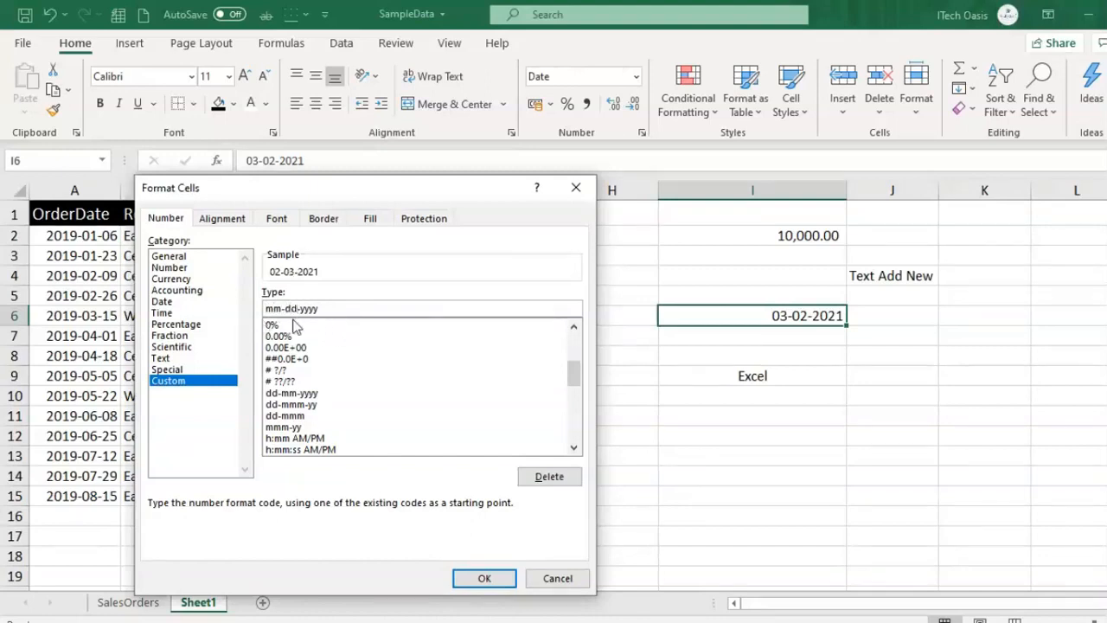
left_click(481, 577)
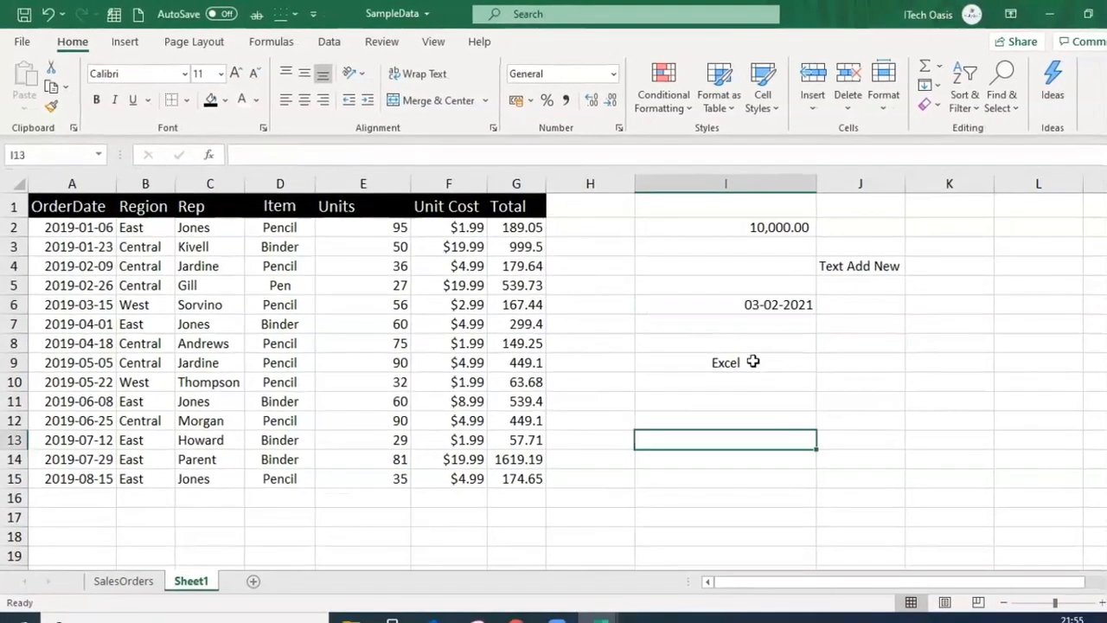
left_click(777, 374)
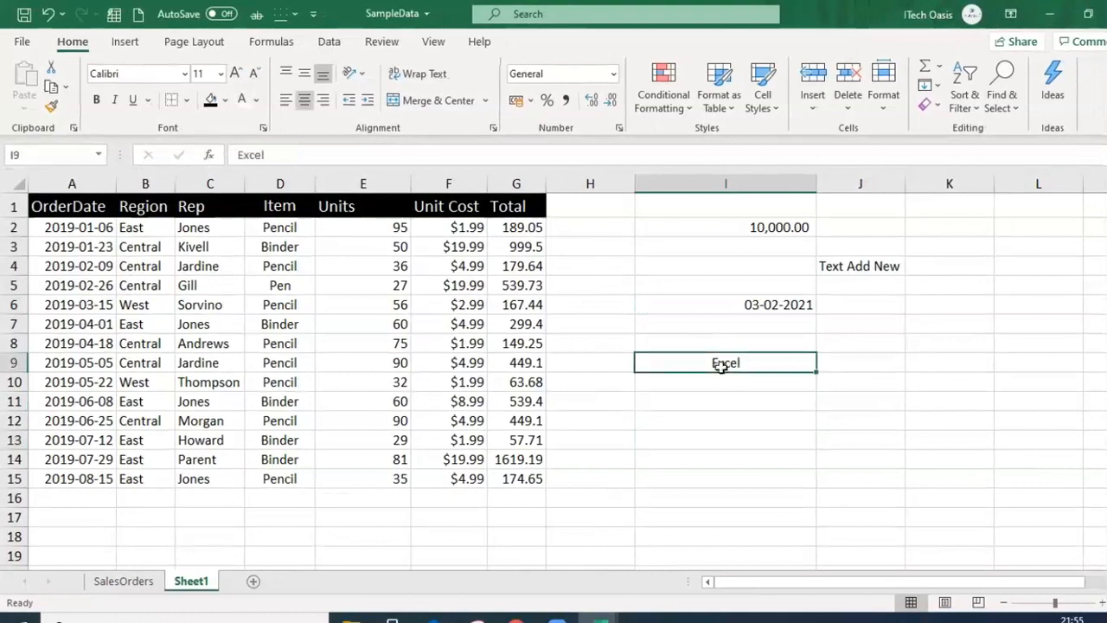
right_click(746, 364)
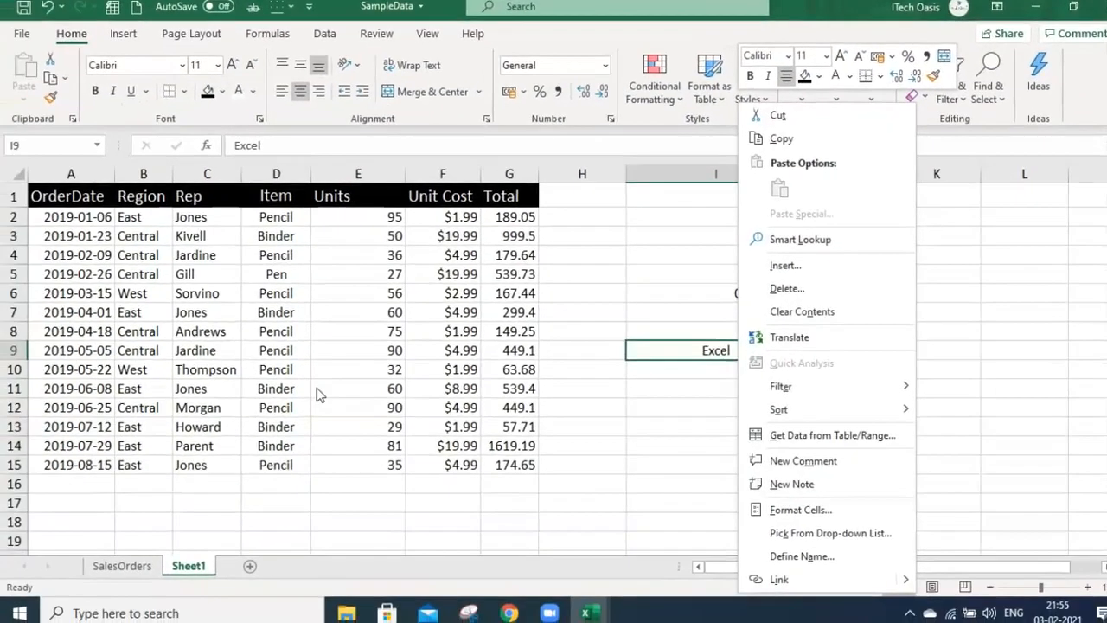
left_click(18, 456)
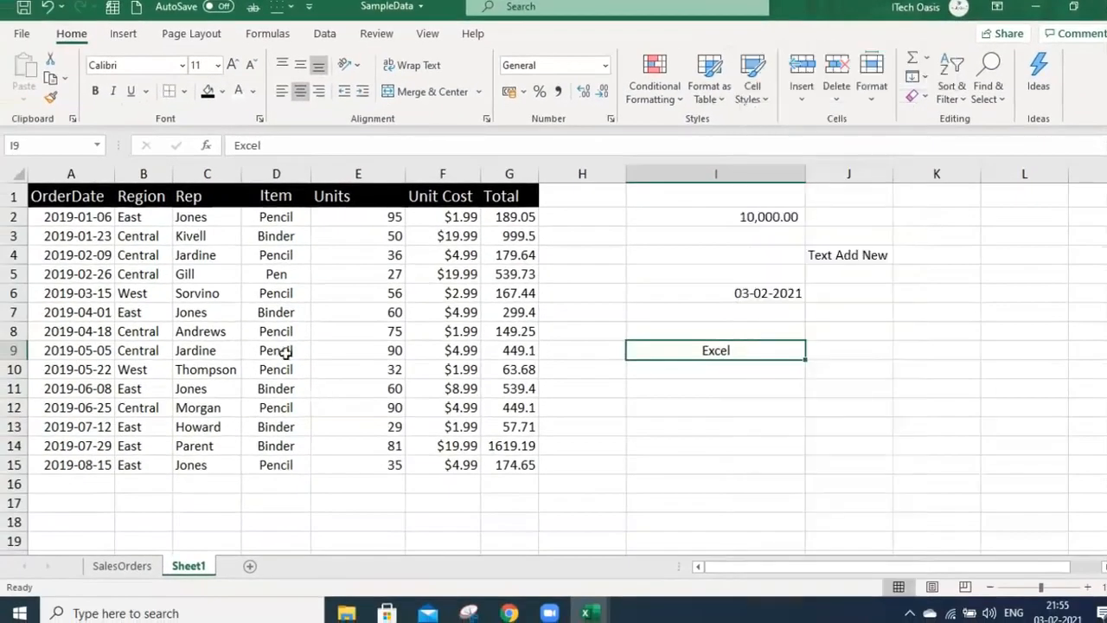
left_click(357, 357)
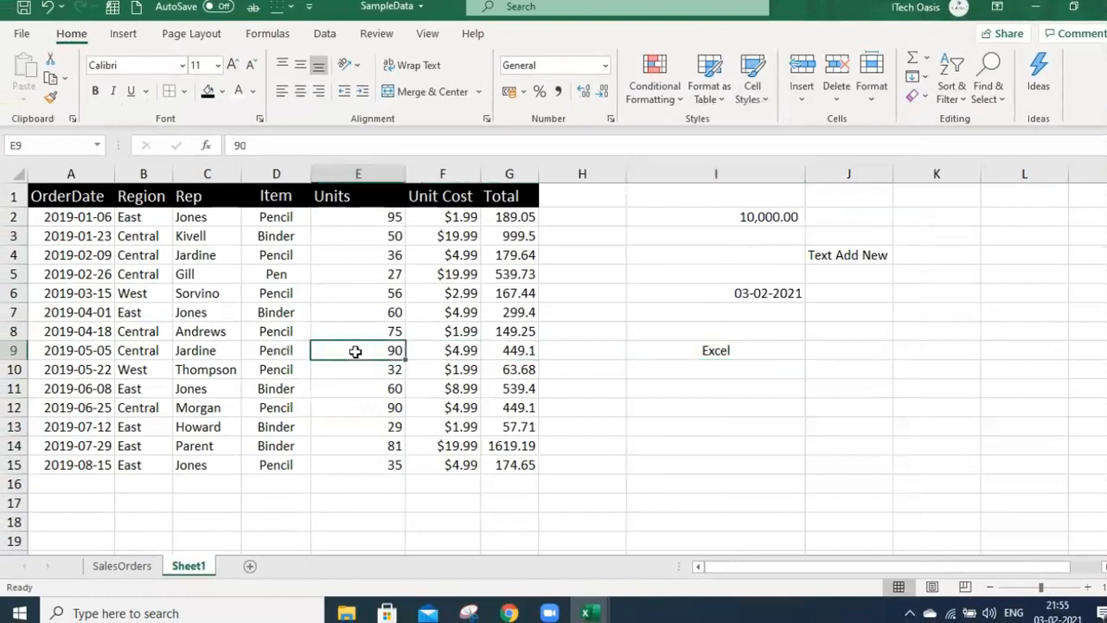
right_click(354, 358)
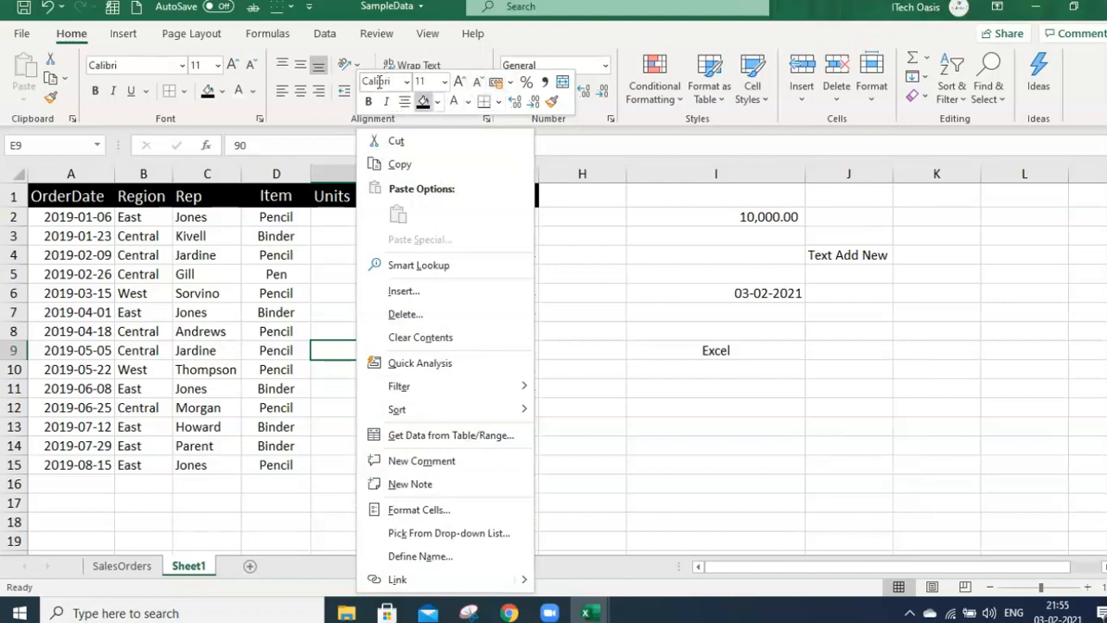
left_click(745, 337)
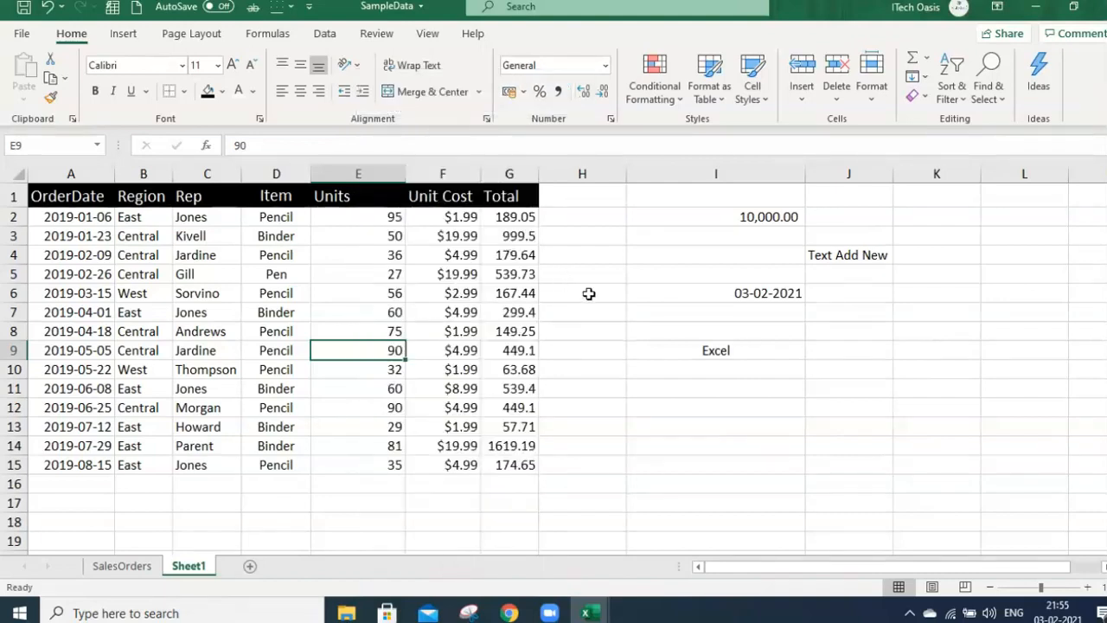
Apply bold to the text in cell I9 and remove it again
right_click(784, 346)
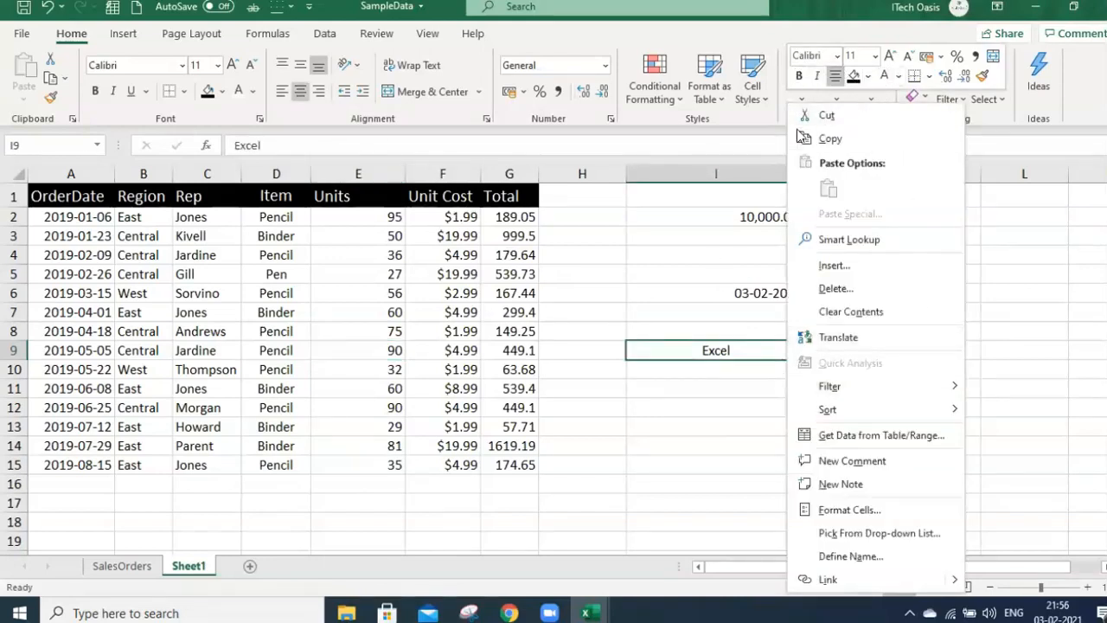
left_click(798, 78)
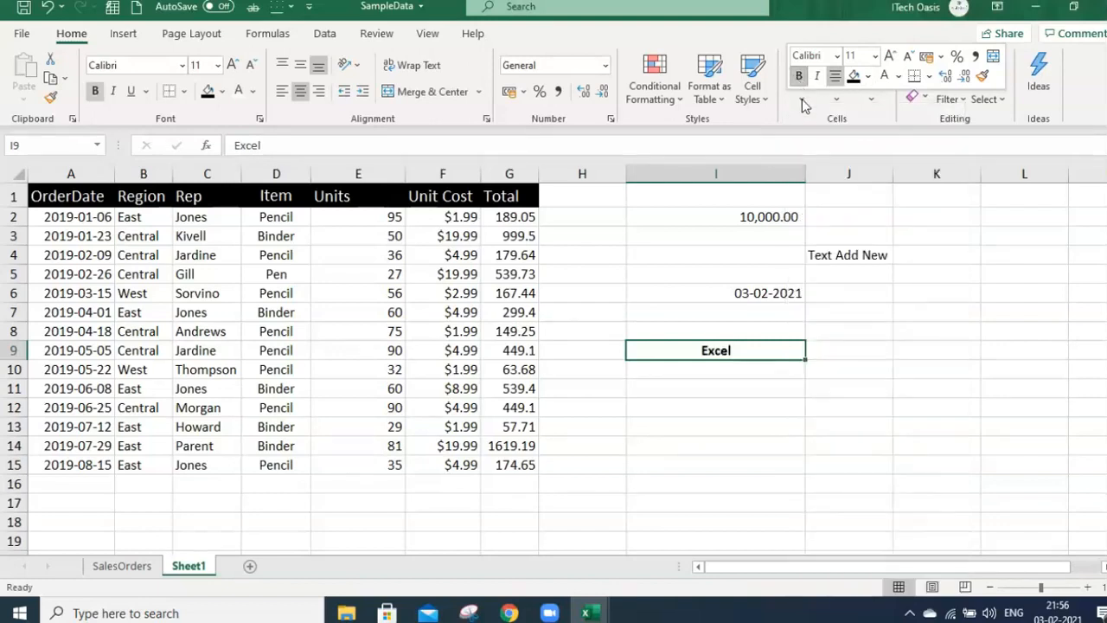
right_click(767, 350)
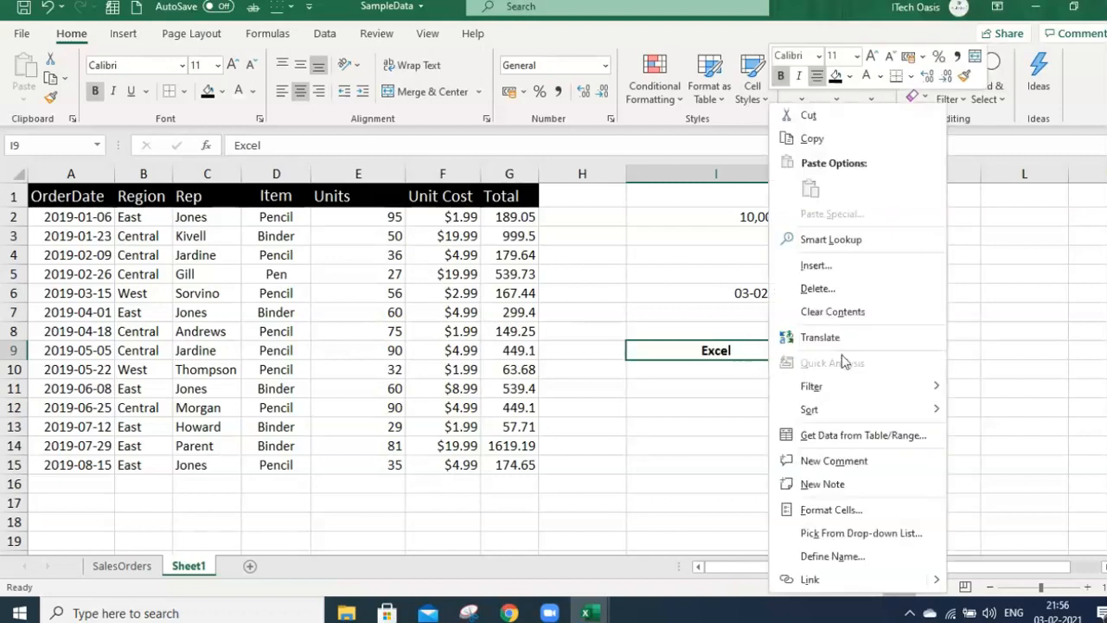
left_click(782, 76)
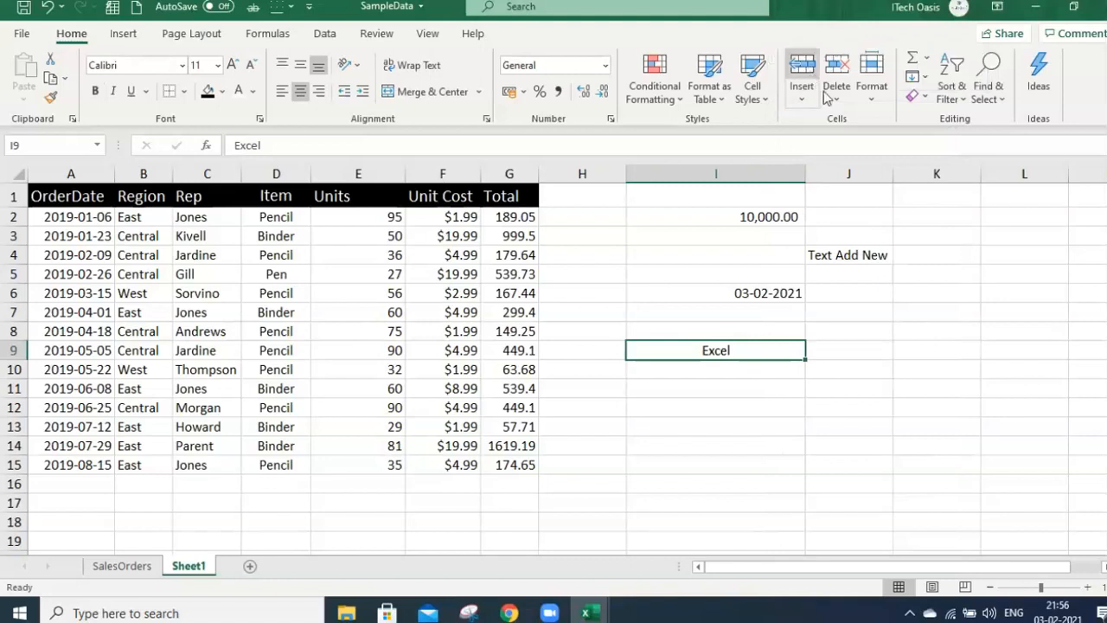
Change the font of the text in cell I9 to Biome and make it bold
right_click(772, 350)
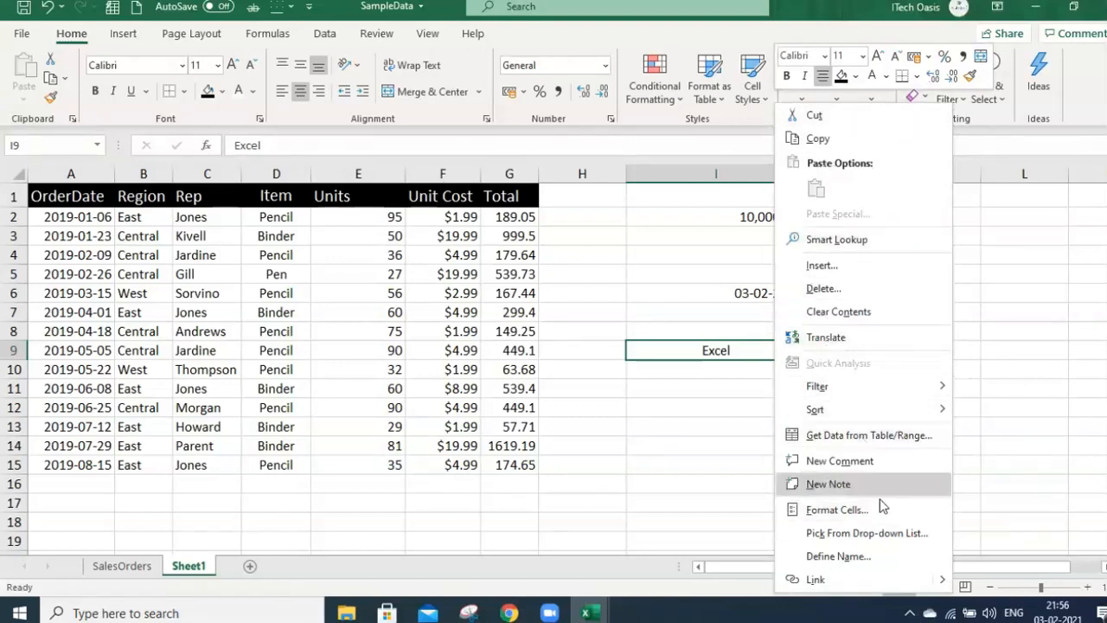
left_click(823, 59)
left_click(823, 59)
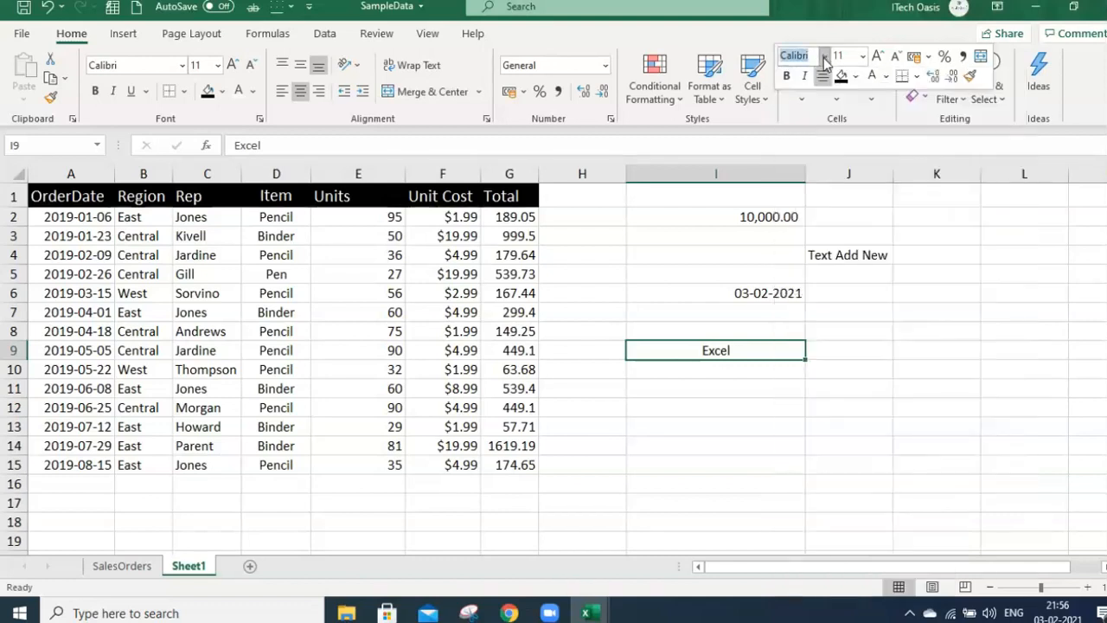
left_click(824, 58)
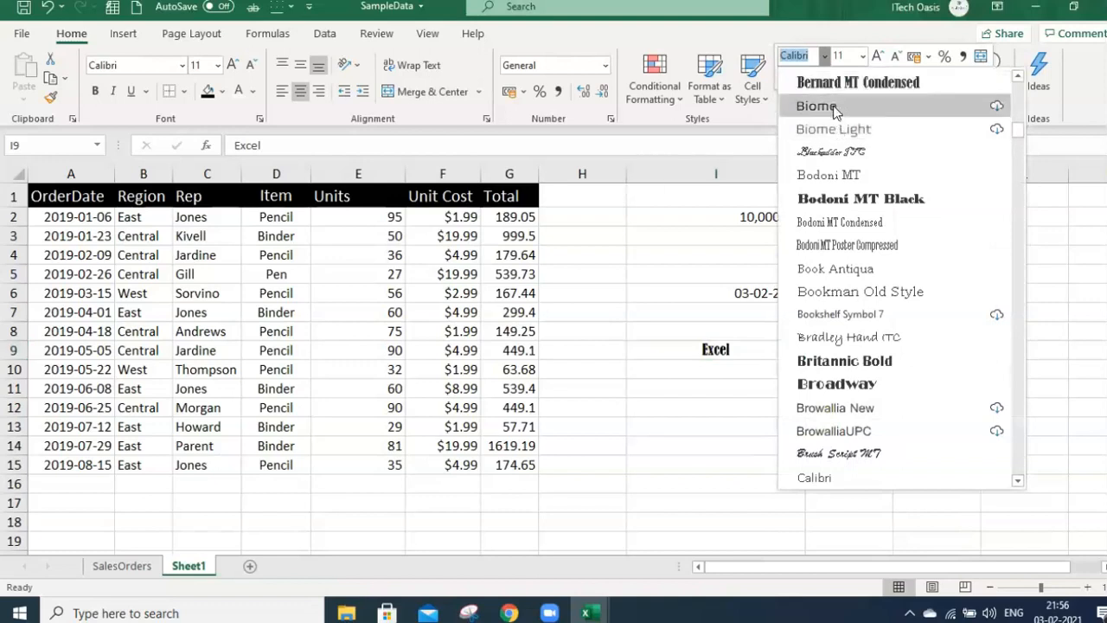
left_click(834, 108)
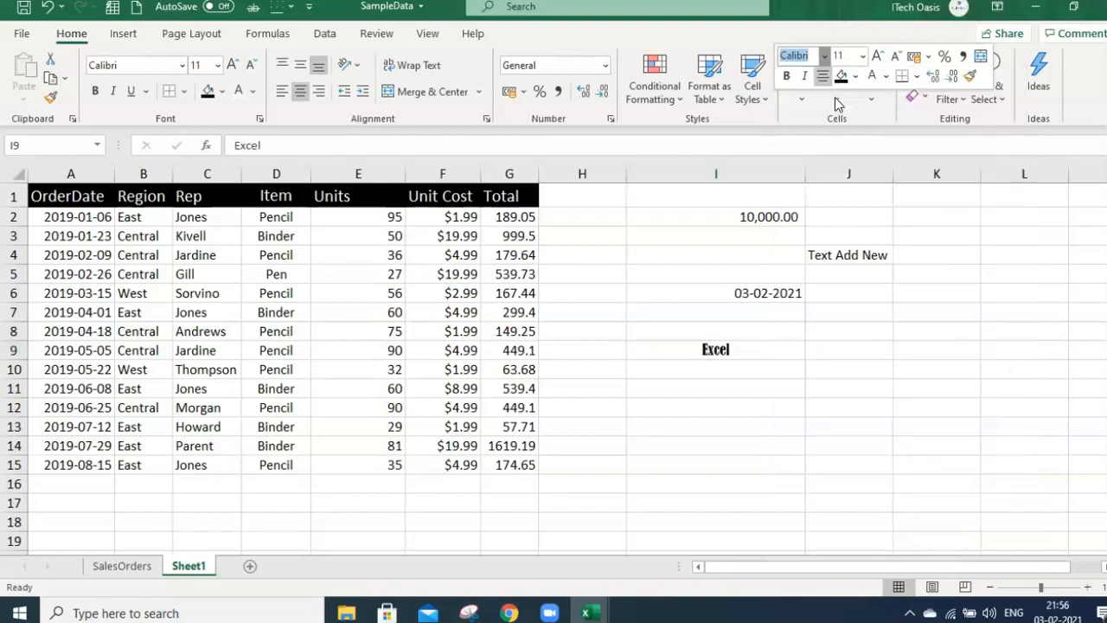
right_click(774, 354)
left_click(787, 77)
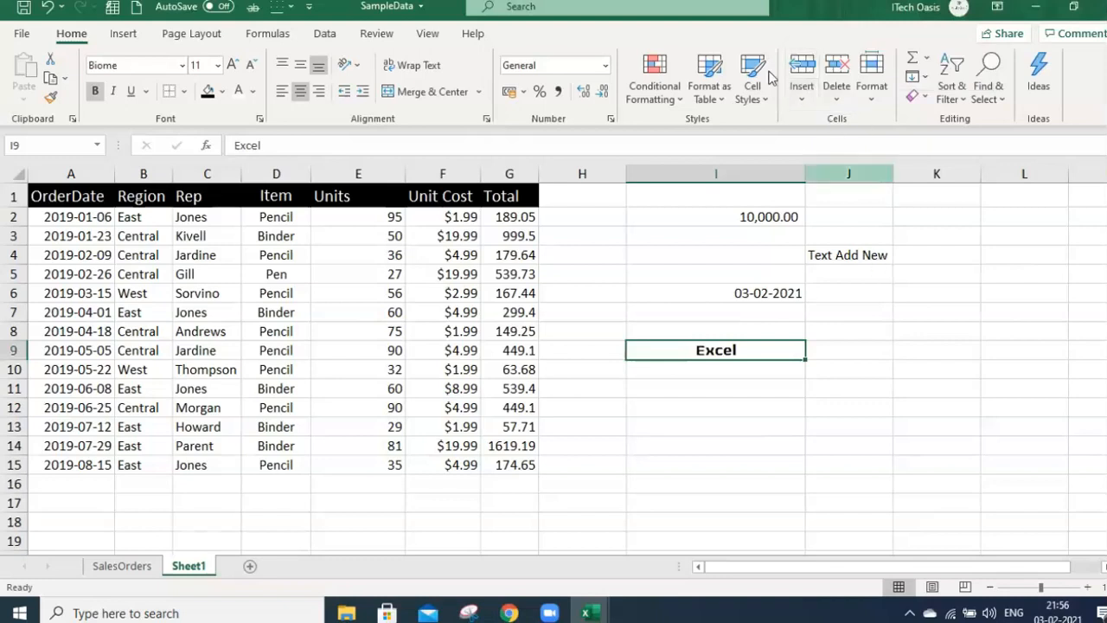
Italicize the text in cell I9 and fill the cell with the standard orange color
right_click(790, 354)
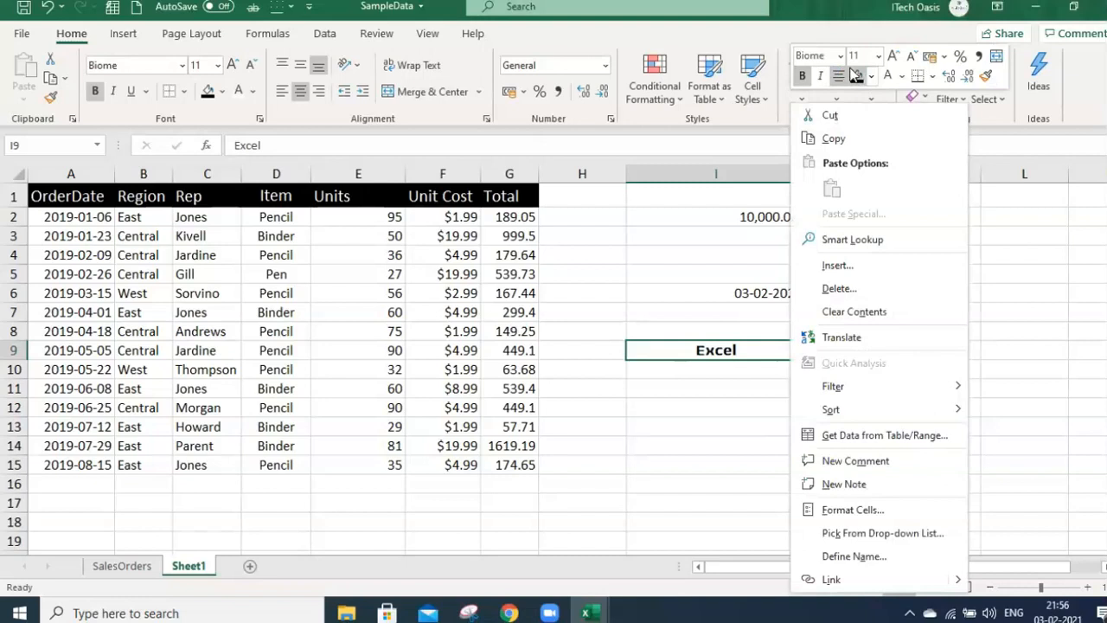
left_click(817, 78)
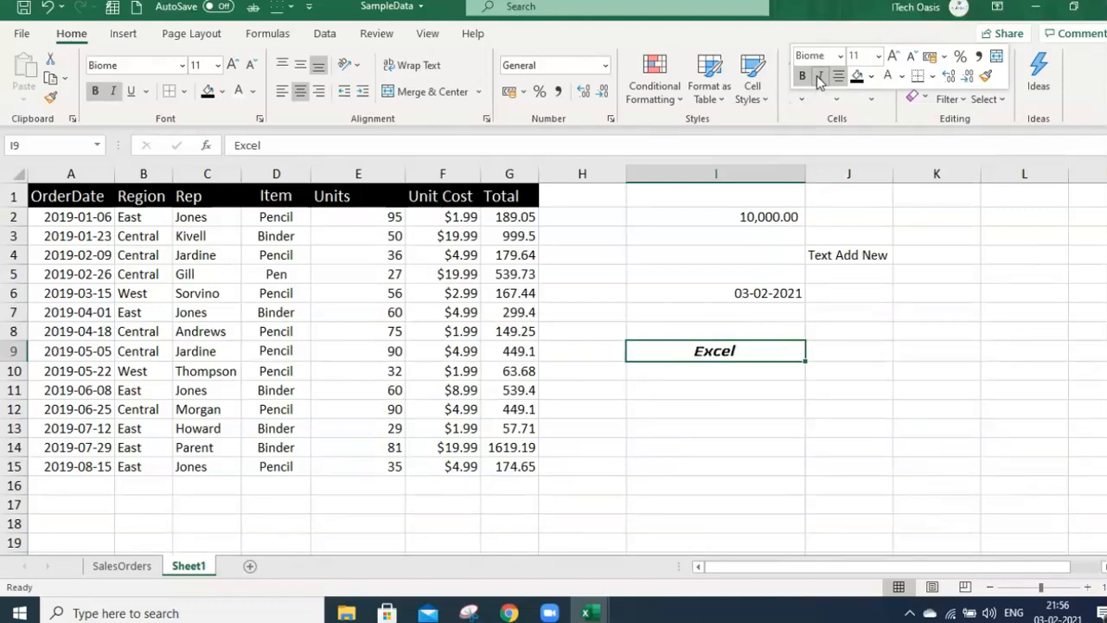
left_click(871, 77)
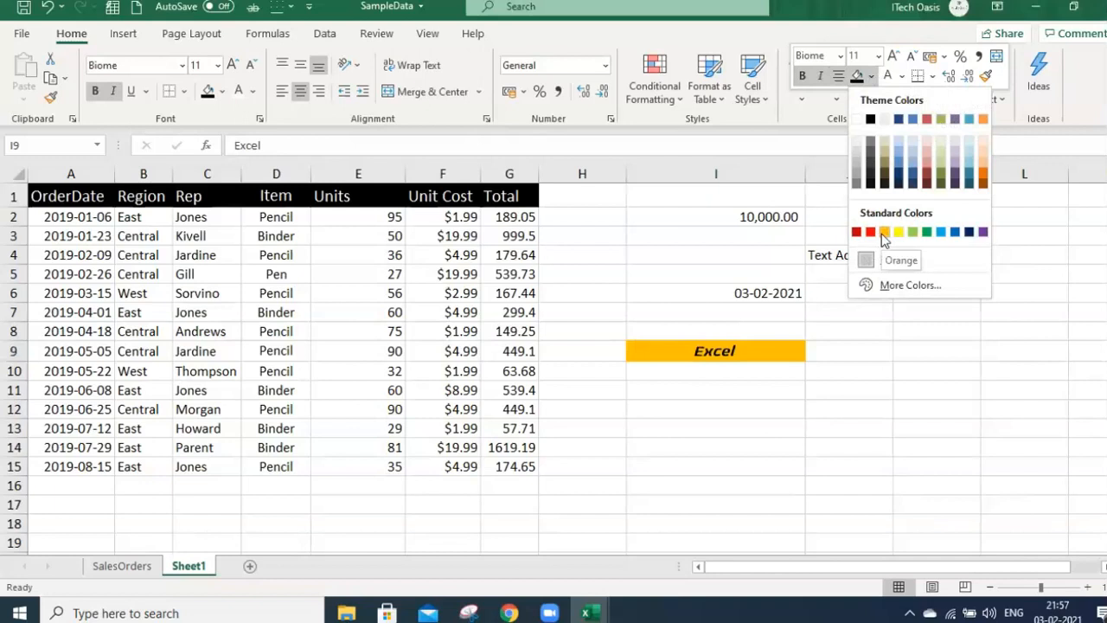
left_click(883, 233)
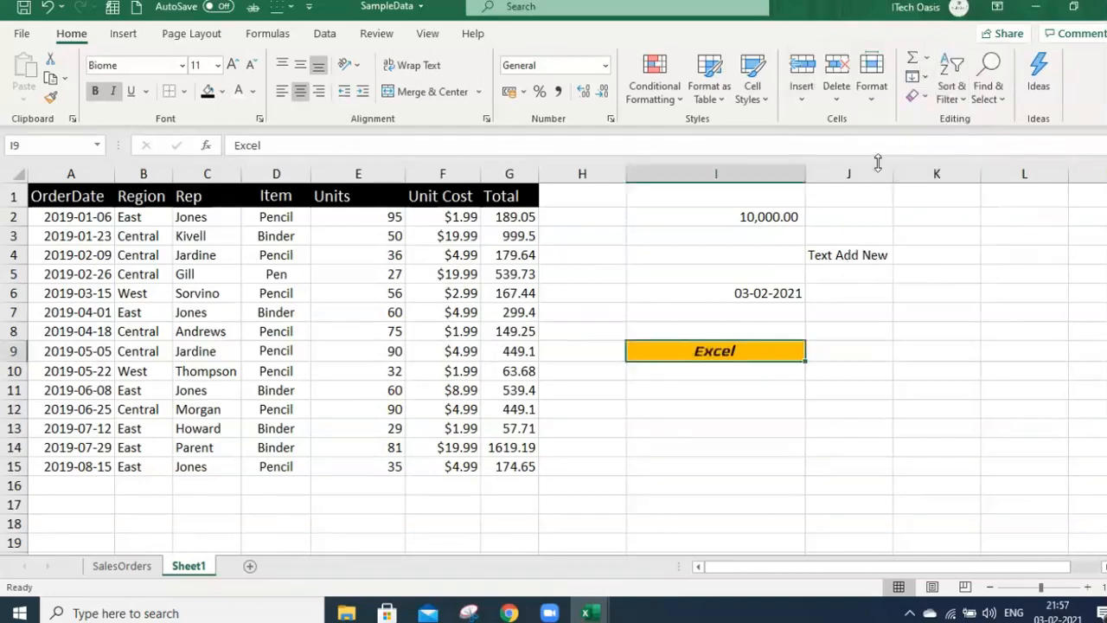
right_click(751, 353)
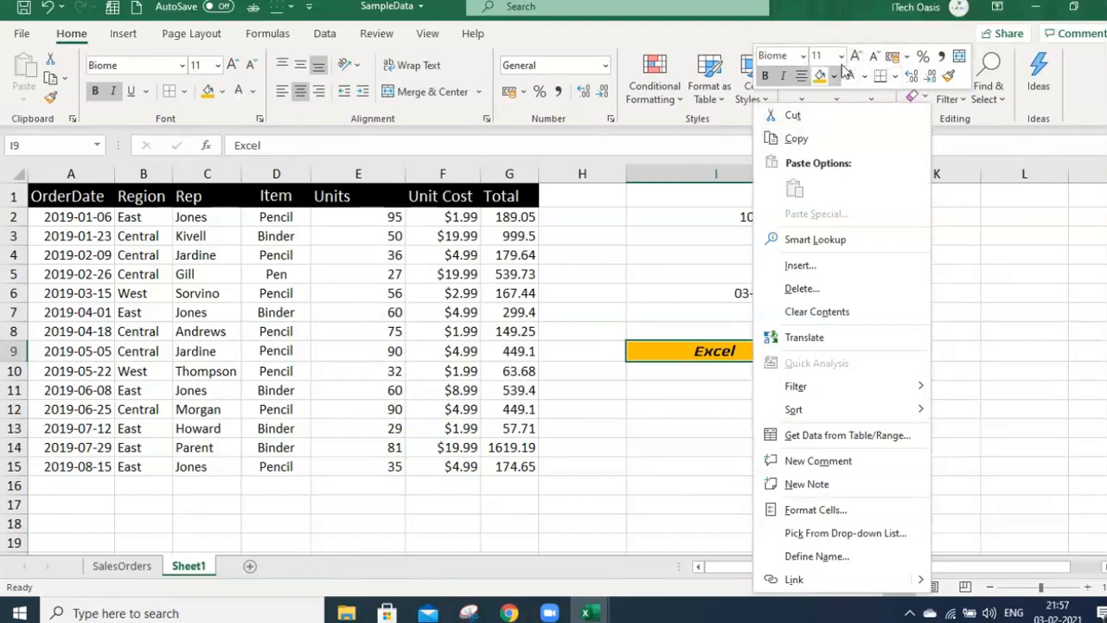
left_click(873, 57)
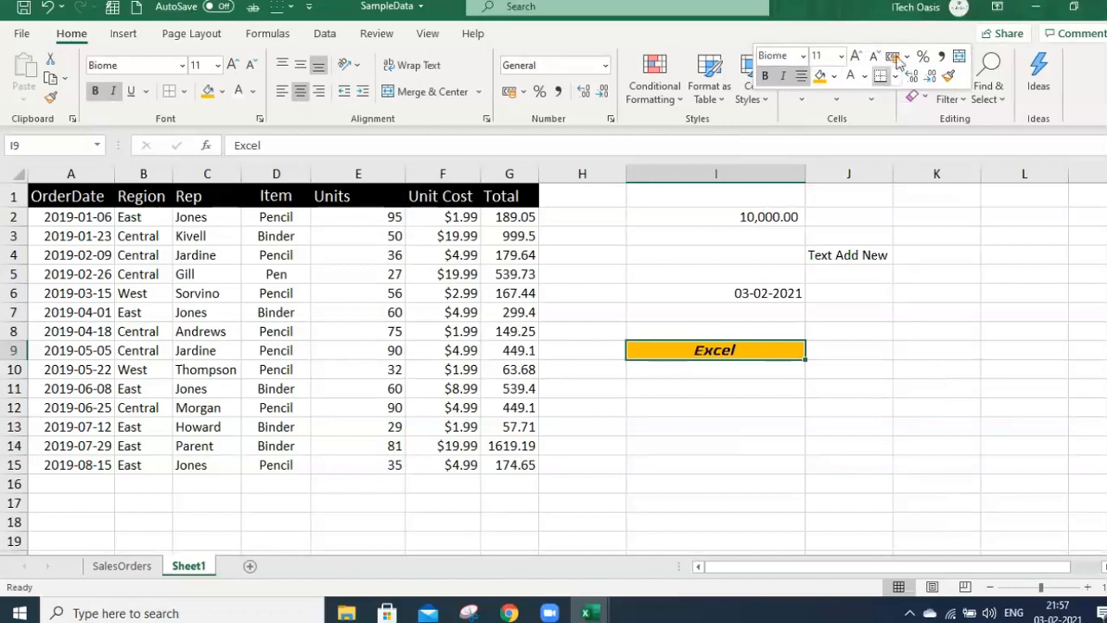
Fill the first Item entry, cell D2, with the same orange color
left_click(292, 221)
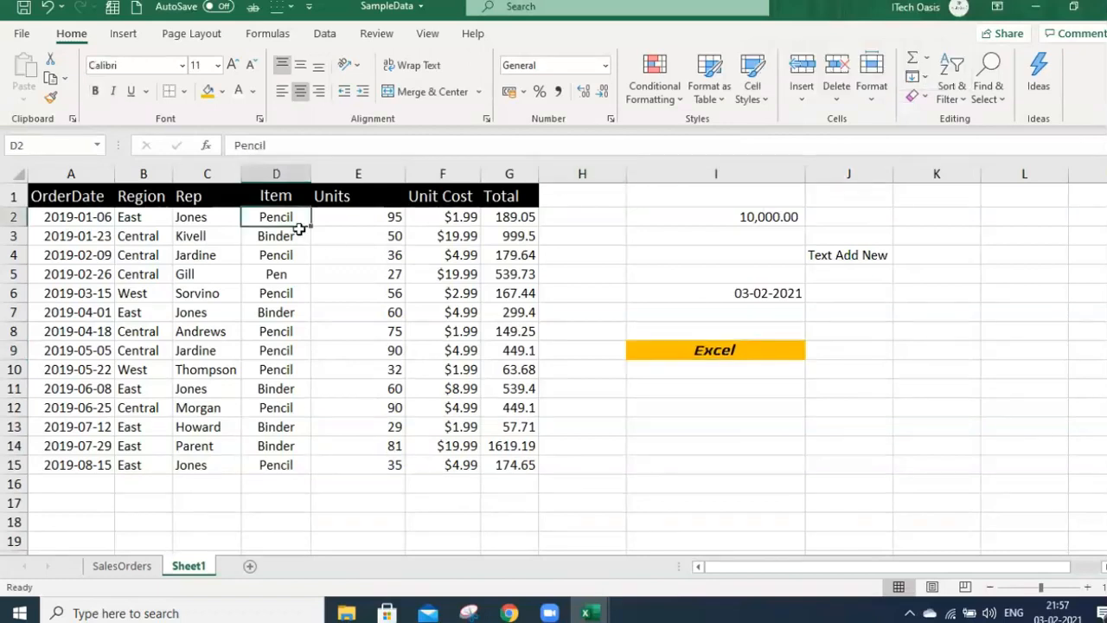
right_click(300, 218)
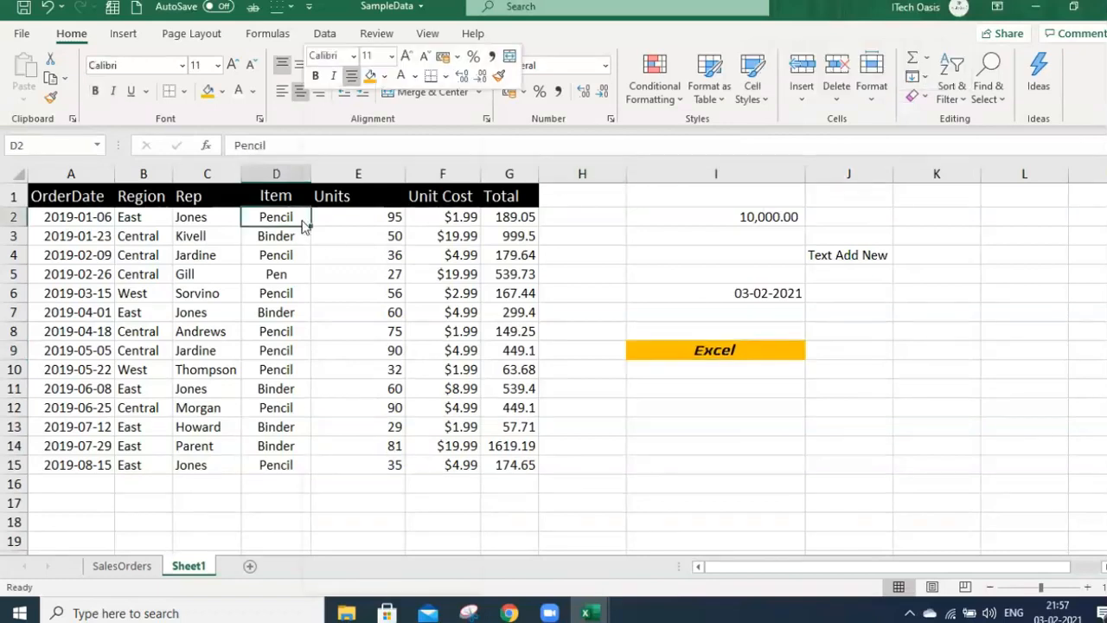
left_click(370, 76)
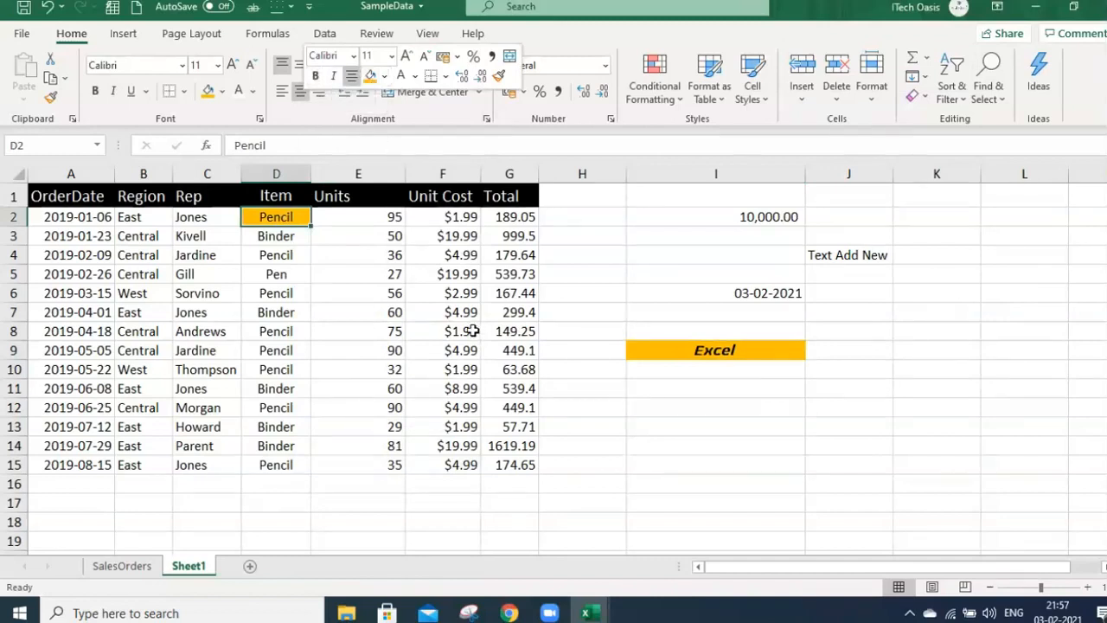
Repeat the last orange fill on cells D7, F4 and C5 of the sales table
left_click(542, 289)
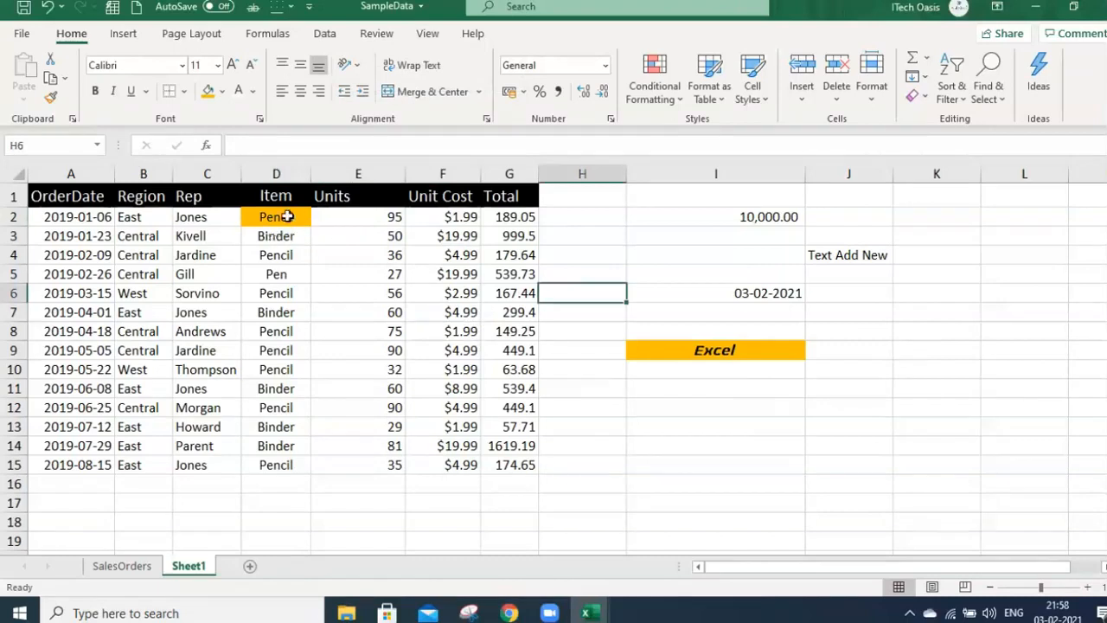
left_click(282, 293)
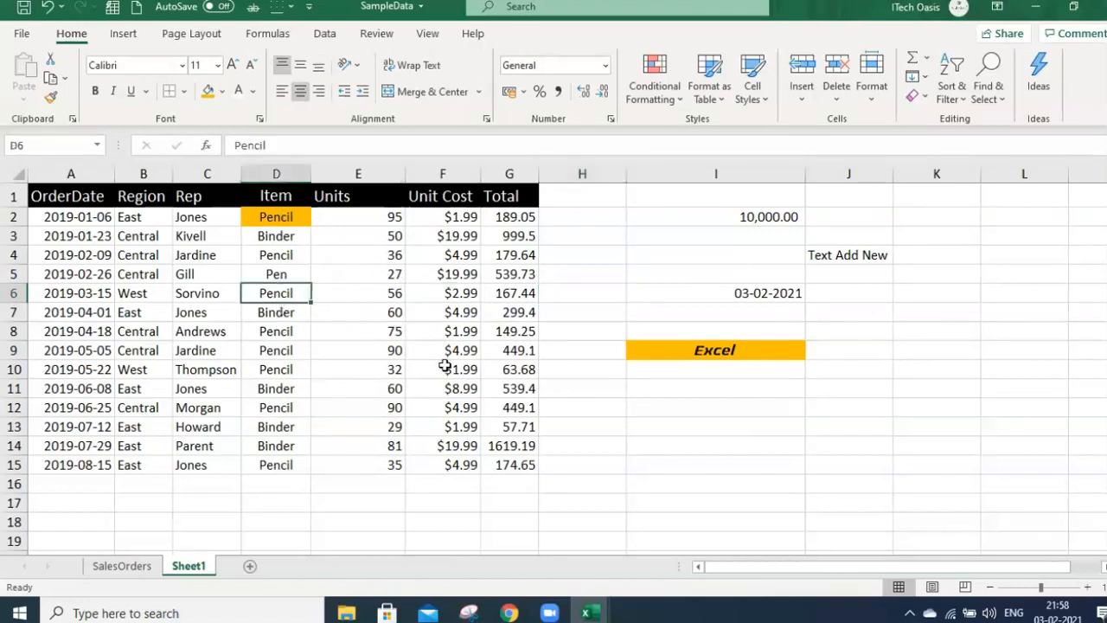
left_click(276, 313)
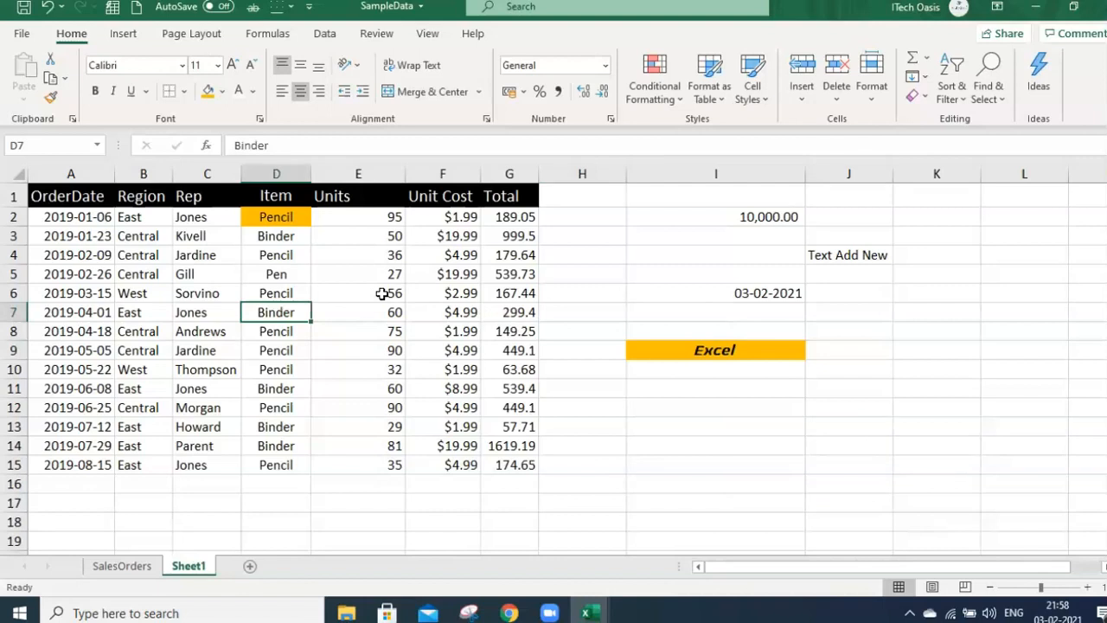
key("F4")
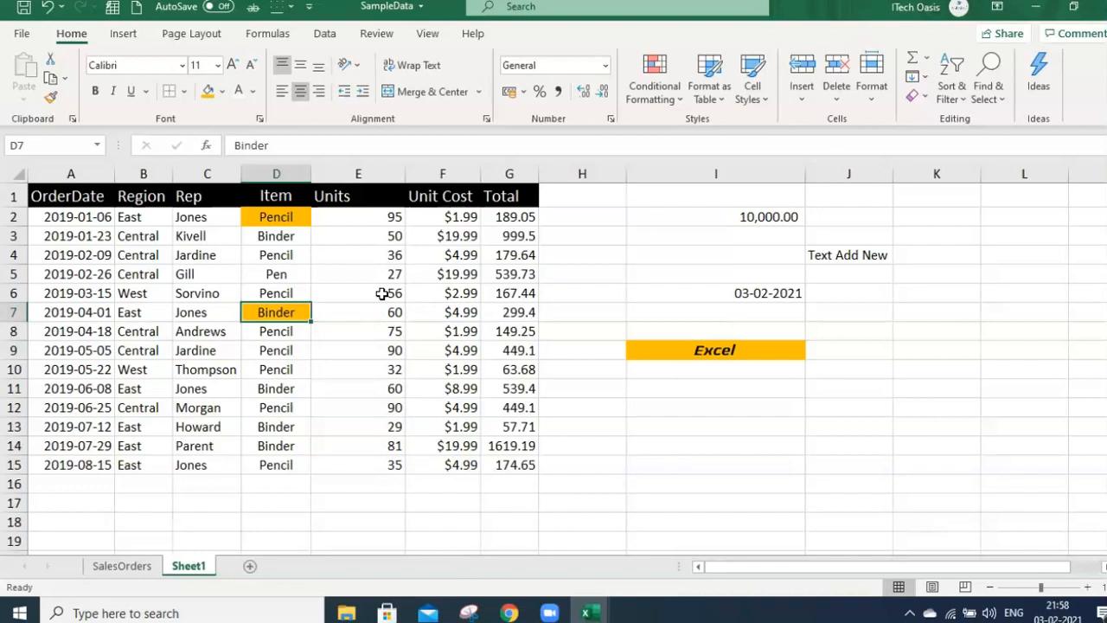
left_click(469, 251)
key("F4")
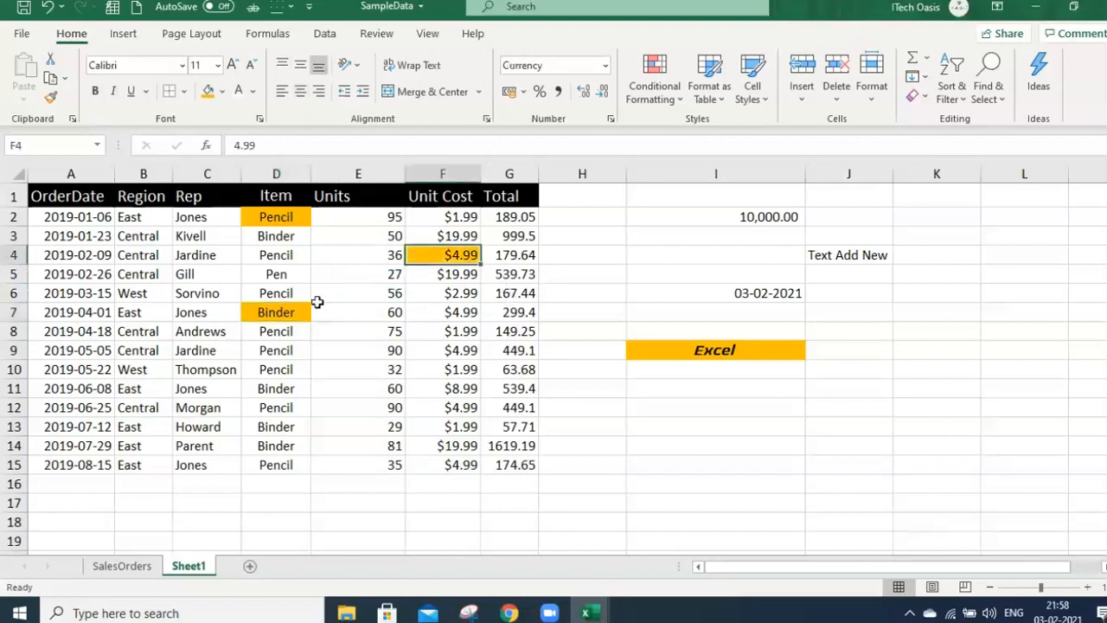
left_click(201, 275)
key("F4")
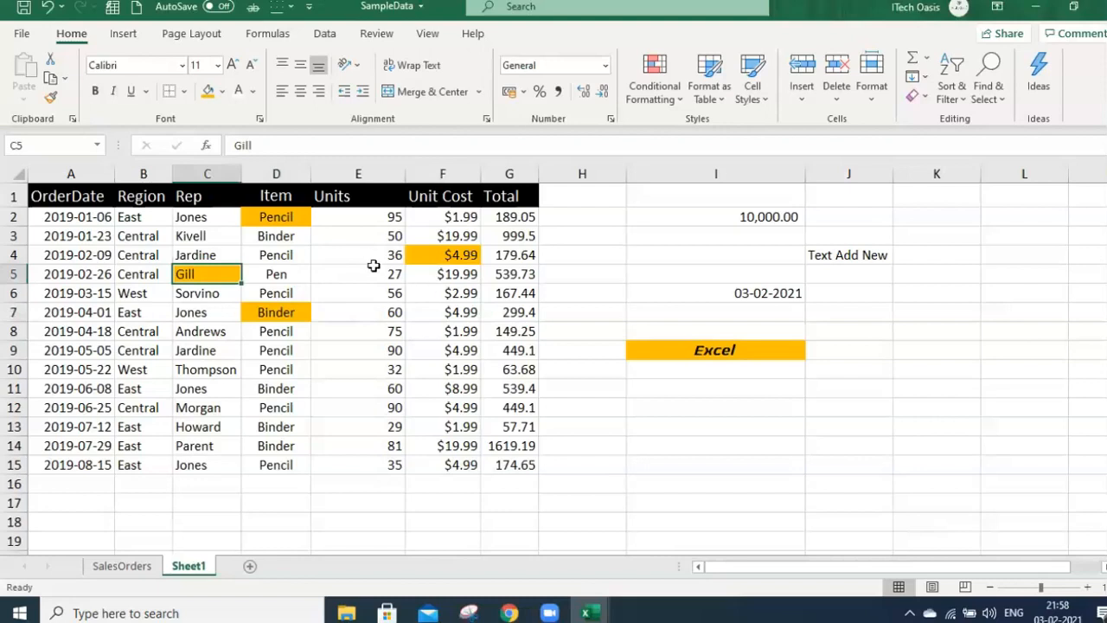
Undo the orange fills on cells C5, F4, D7 and D2 of the sales table
key("ctrl+z")
key("ctrl+z")
key("ctrl+z")
key("ctrl+z")
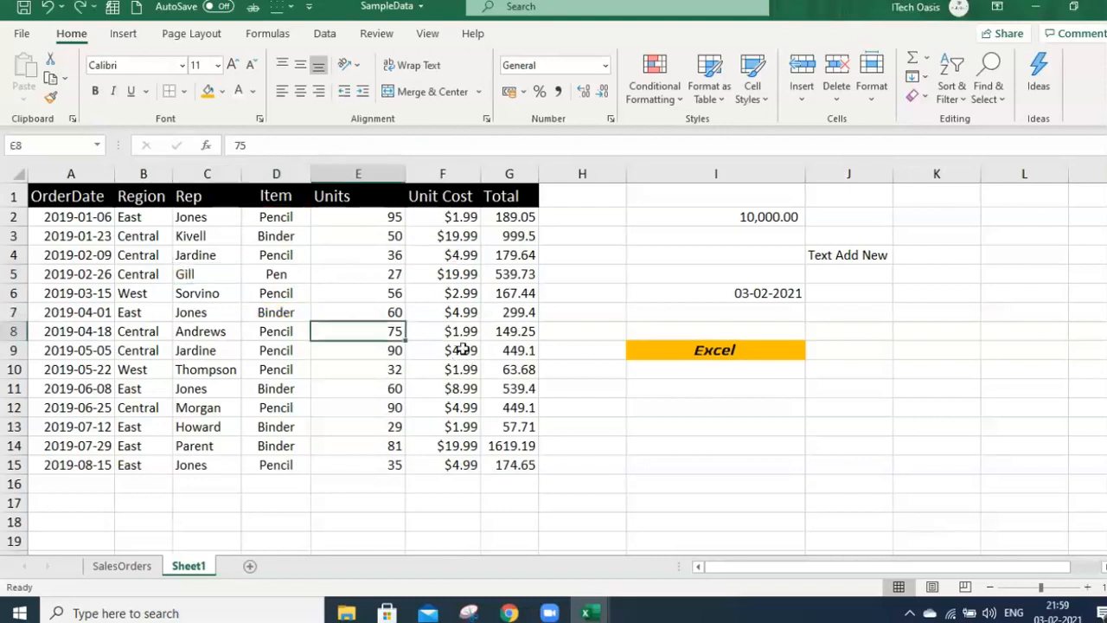
Copy the Item entries in cells D2 and D5, and display the Office Clipboard history
key("ctrl+c")
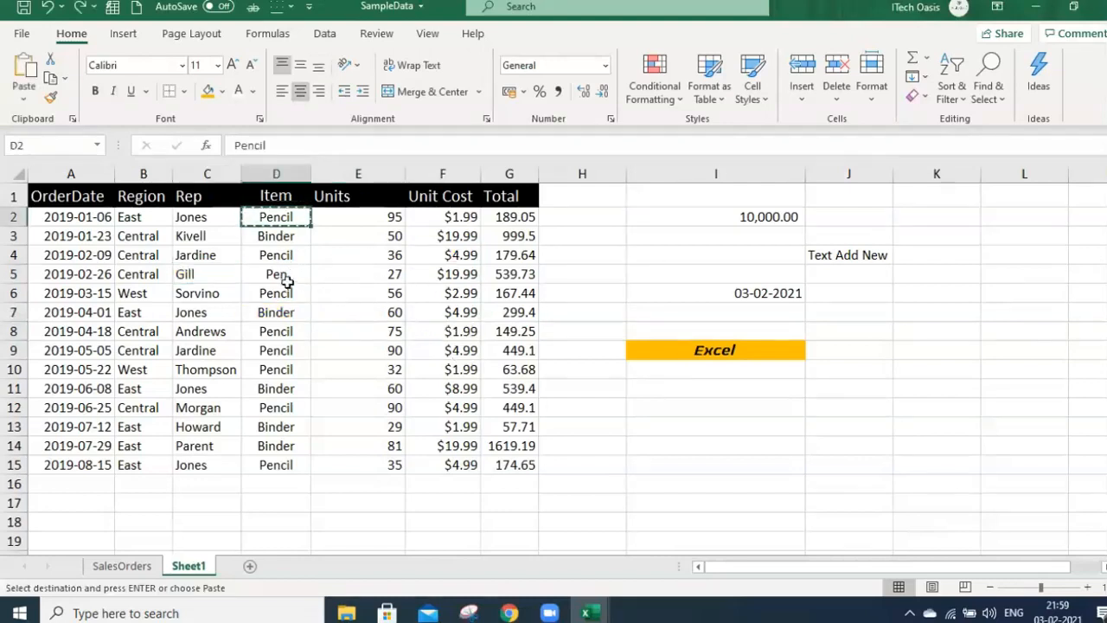
left_click(277, 272)
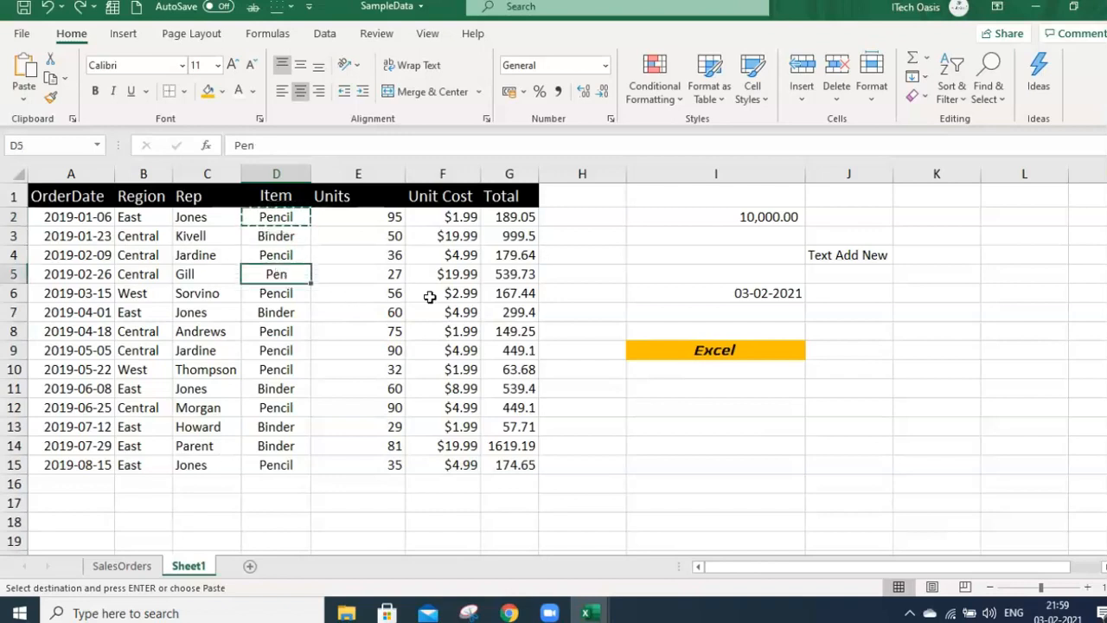
key("ctrl+c")
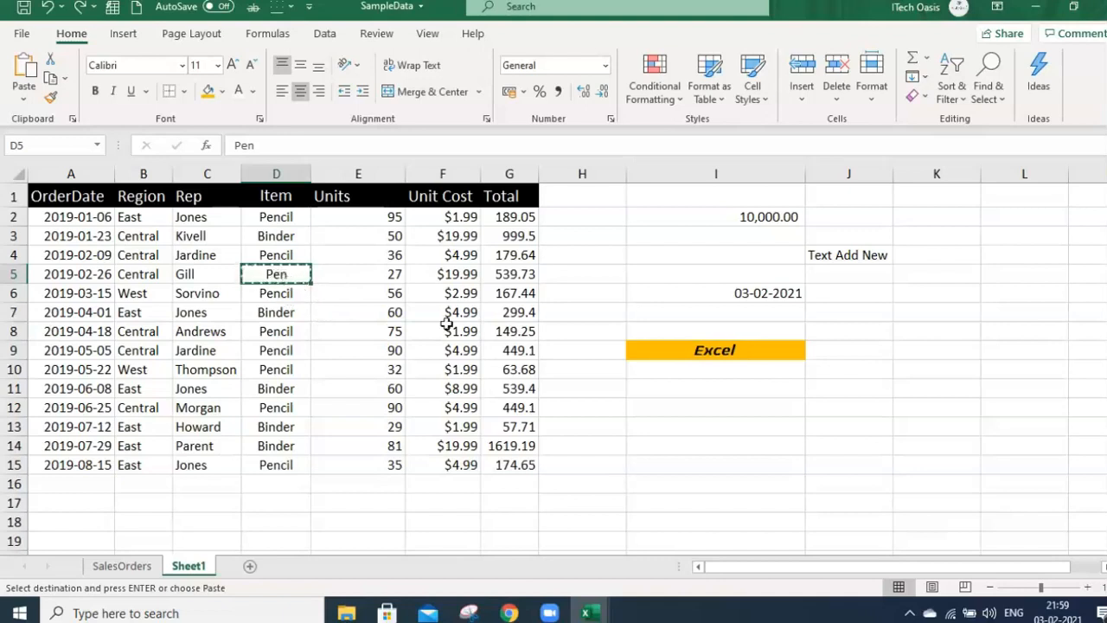
left_click(739, 389)
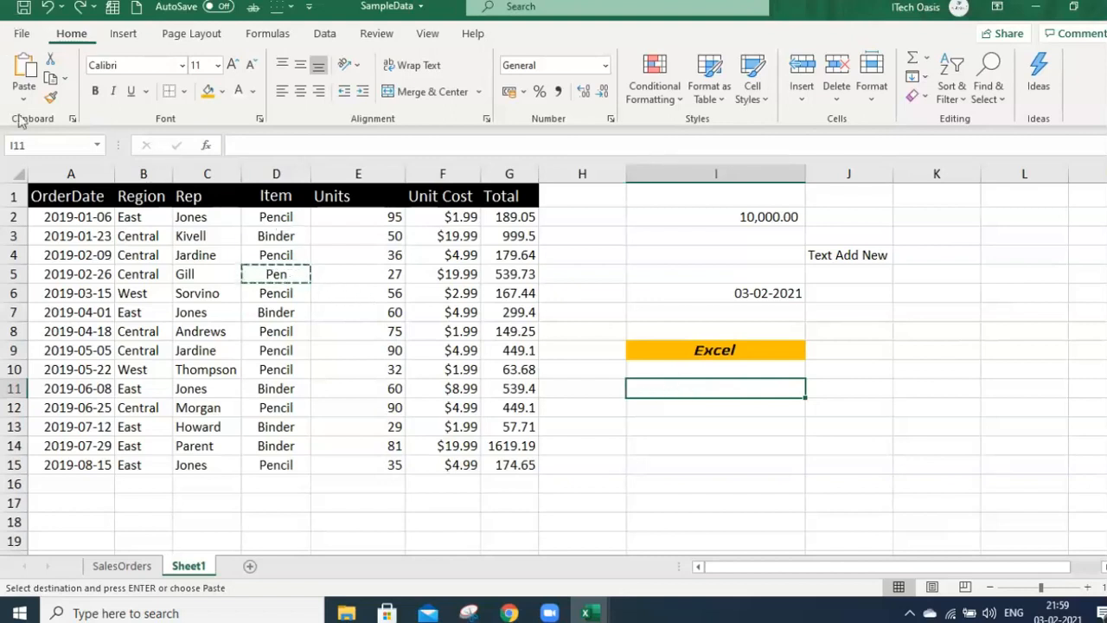
left_click(72, 121)
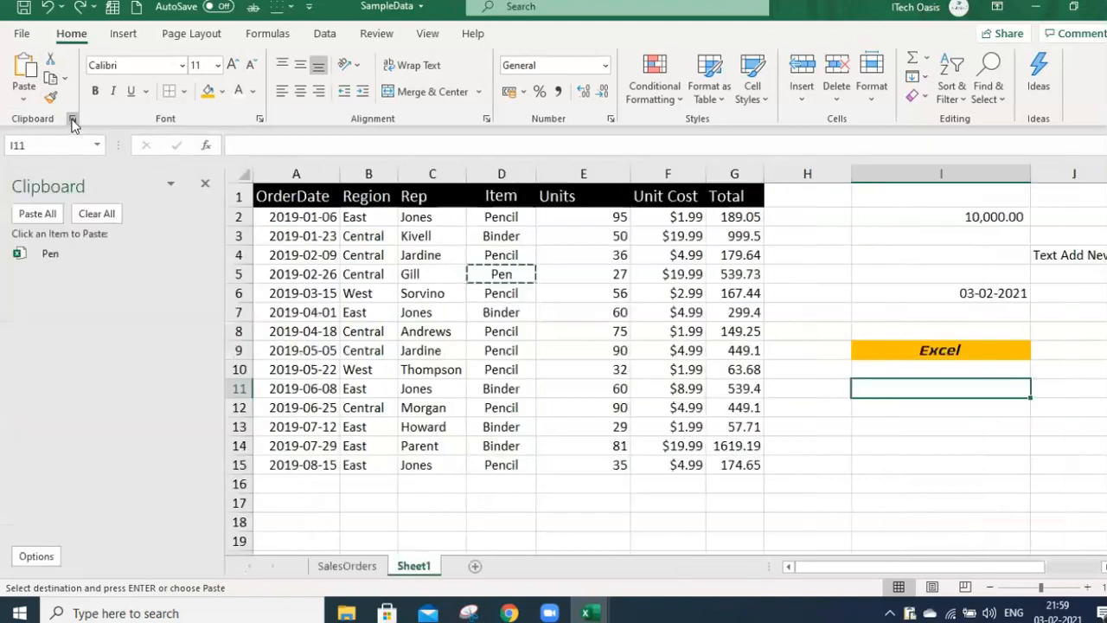
Collect copies of the Item entries in D8 and D11 and the Units value in E7 on the Office Clipboard
left_click(514, 330)
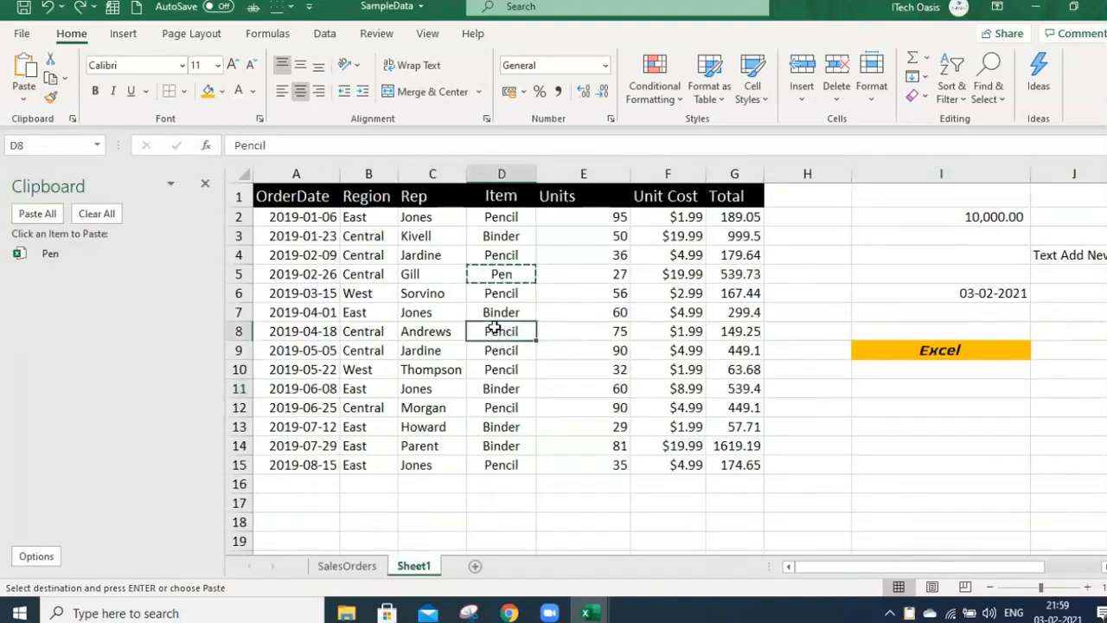
key("ctrl+c")
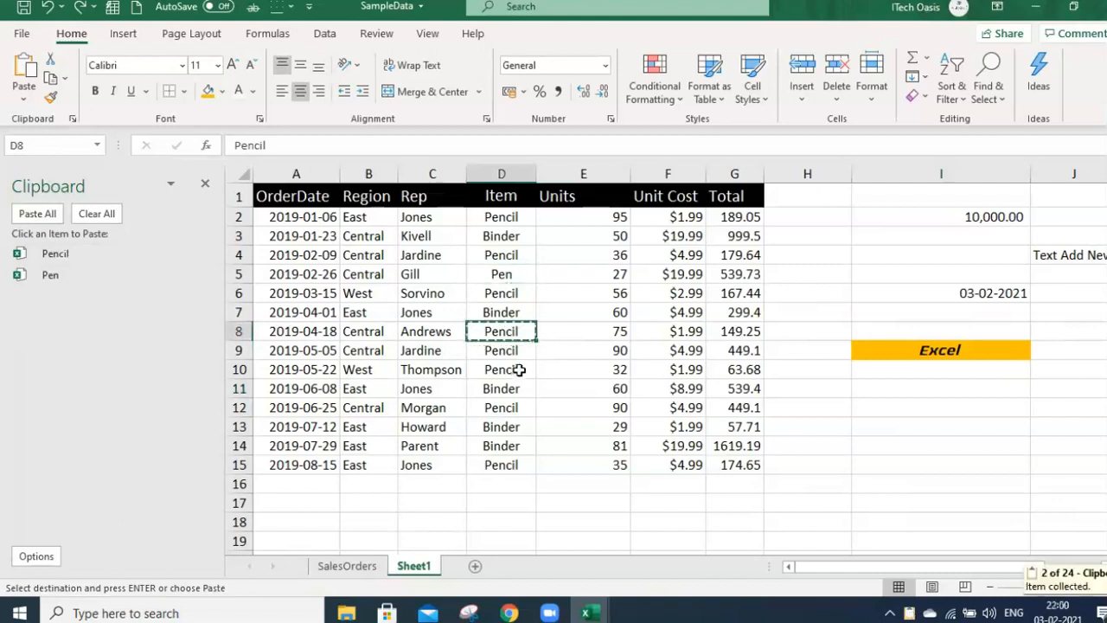
left_click(505, 390)
key("ctrl+c")
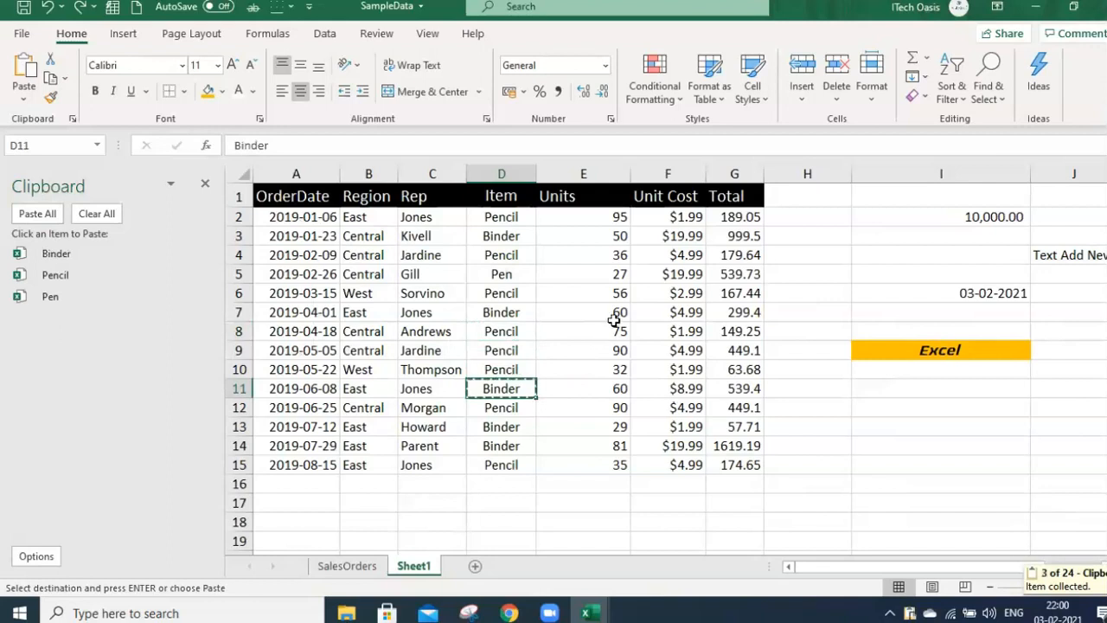
left_click(614, 317)
key("ctrl+c")
left_click(897, 409)
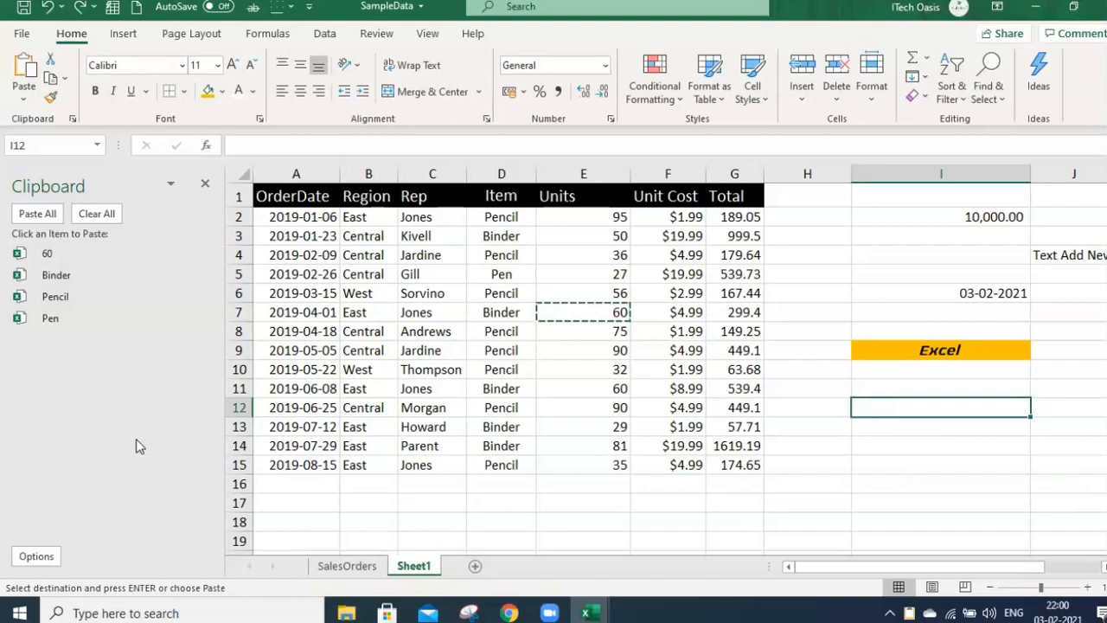
Add copies of cell C5, the range C5:C10 and cells C13, E12, F8 and G5 to the Office Clipboard
left_click(449, 277)
key("ctrl+c")
left_click(457, 373, "ctrl")
key("ctrl+c")
left_click(454, 427)
key("ctrl+c")
left_click(596, 407)
key("ctrl+c")
left_click(670, 331)
key("ctrl+c")
left_click(726, 274)
key("ctrl+c")
Copy cells C3, C8, E10, C8 again, B6, E7, F11, A5 and C8 once more to the Office Clipboard
left_click(425, 237)
key("ctrl+c")
left_click(444, 329)
key("ctrl+c")
left_click(567, 372)
key("ctrl+c")
left_click(415, 334)
key("ctrl+c")
left_click(388, 295)
key("ctrl+c")
left_click(585, 313)
key("ctrl+c")
left_click(662, 385)
key("ctrl+c")
left_click(292, 274)
key("ctrl+c")
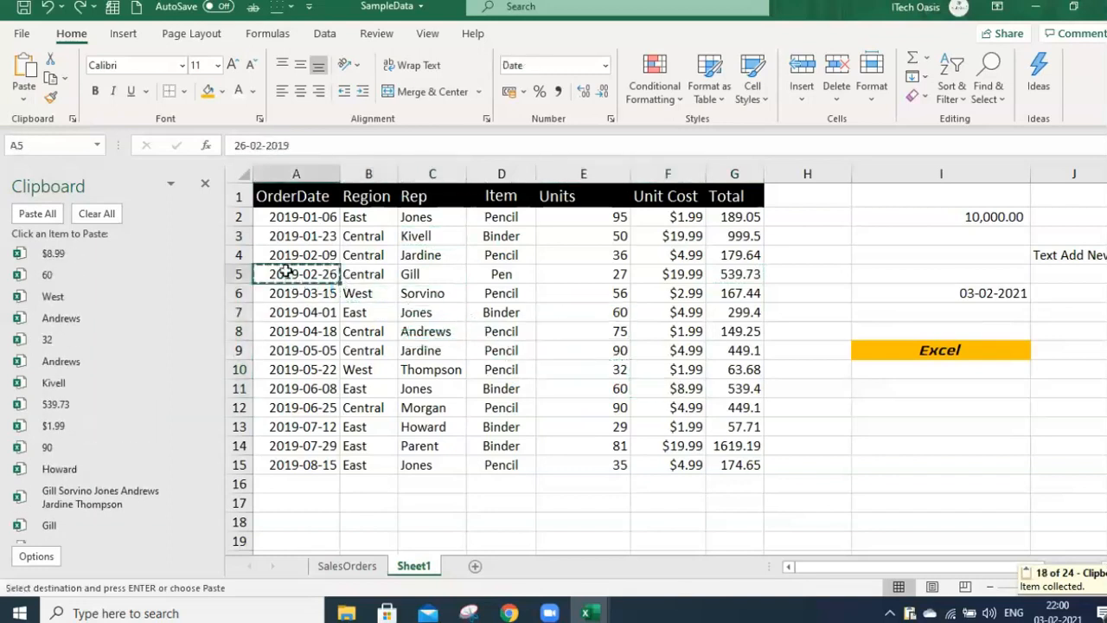
left_click(404, 333)
key("ctrl+c")
left_click(310, 369)
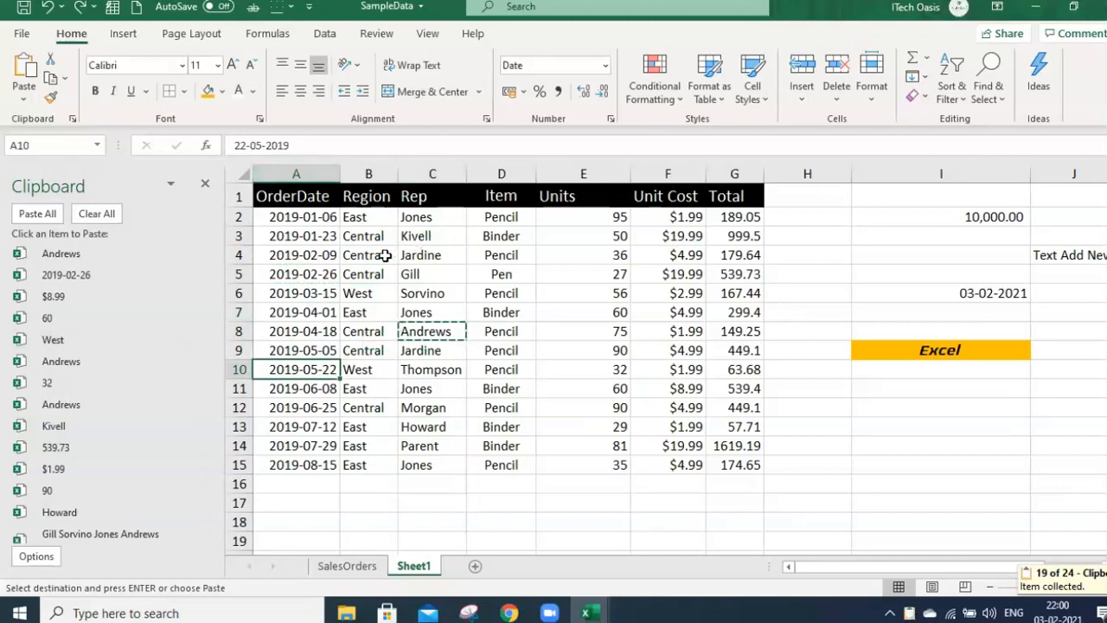
Switch to Chrome, open itechoasis.com and copy the site's web address
key("alt+Tab")
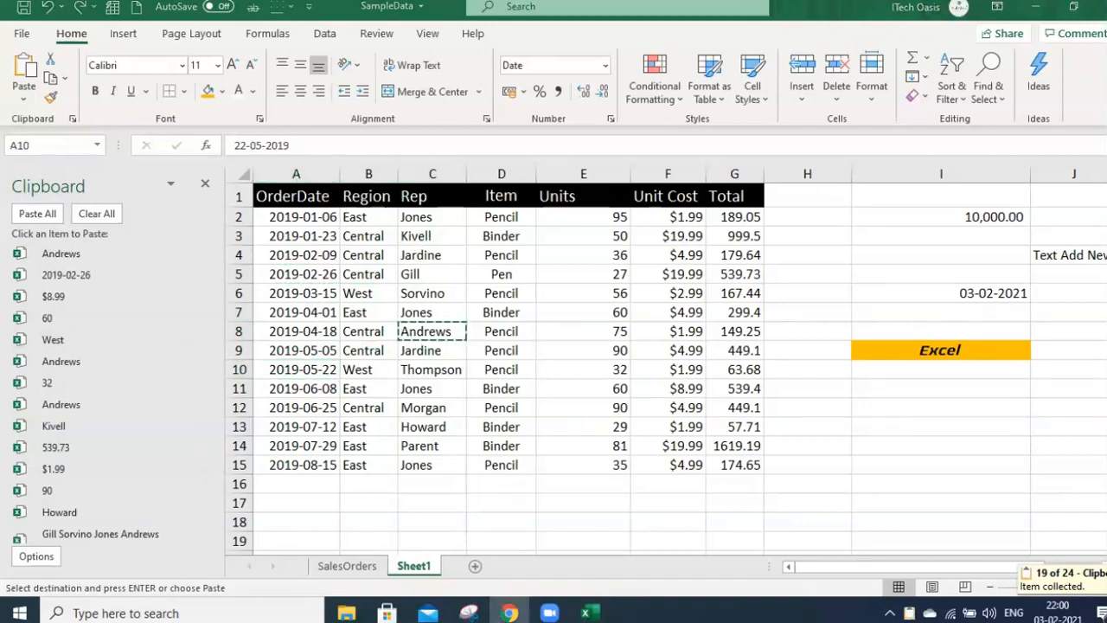
type("i")
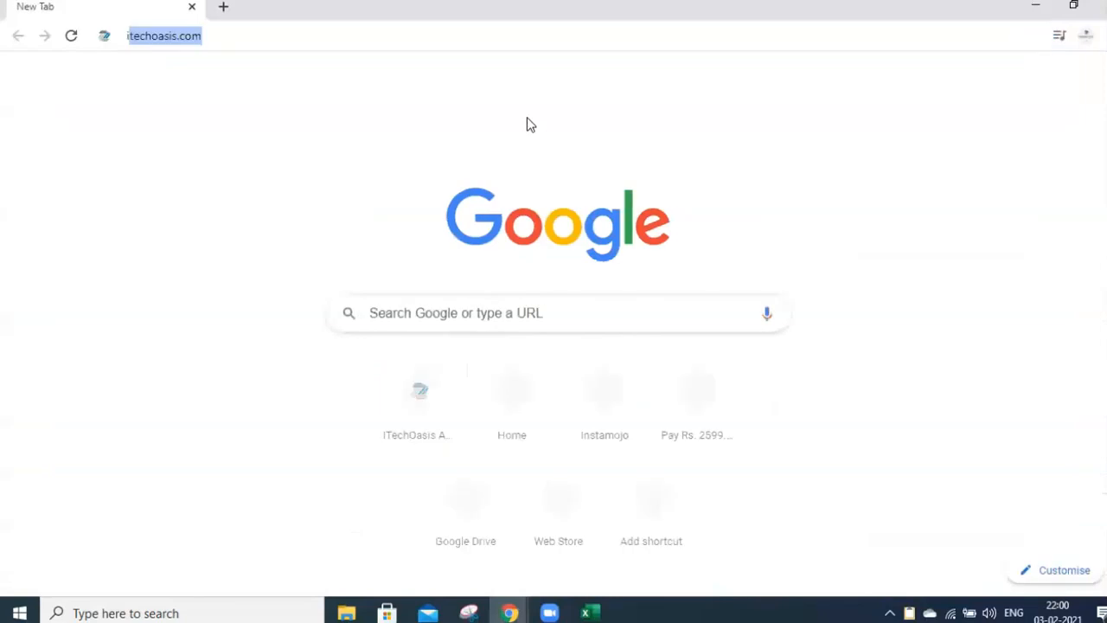
key("Return")
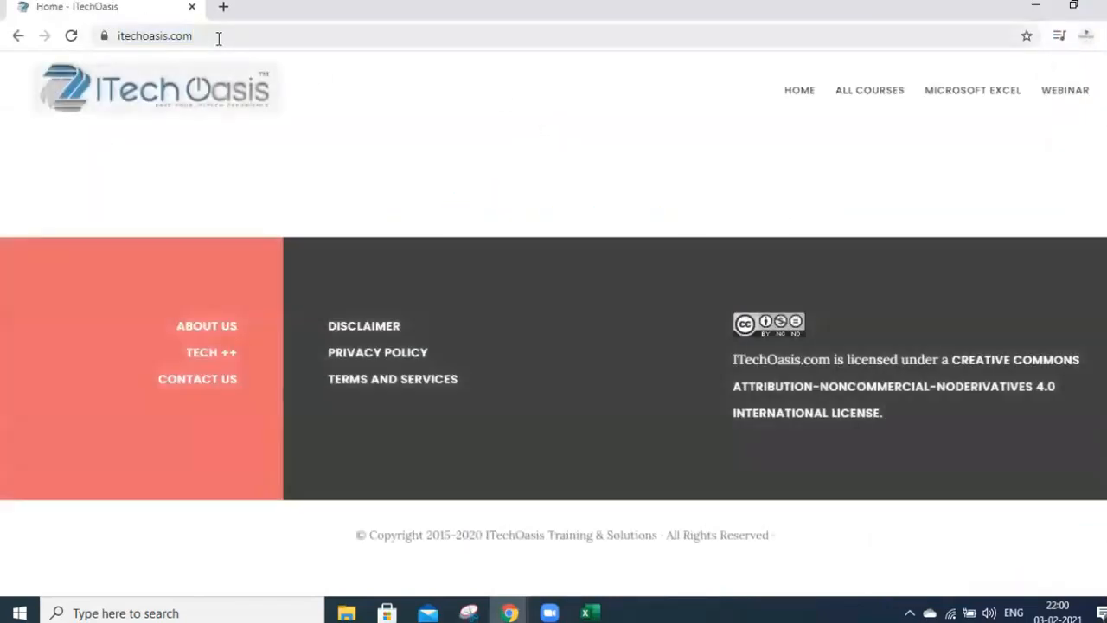
left_click(215, 36)
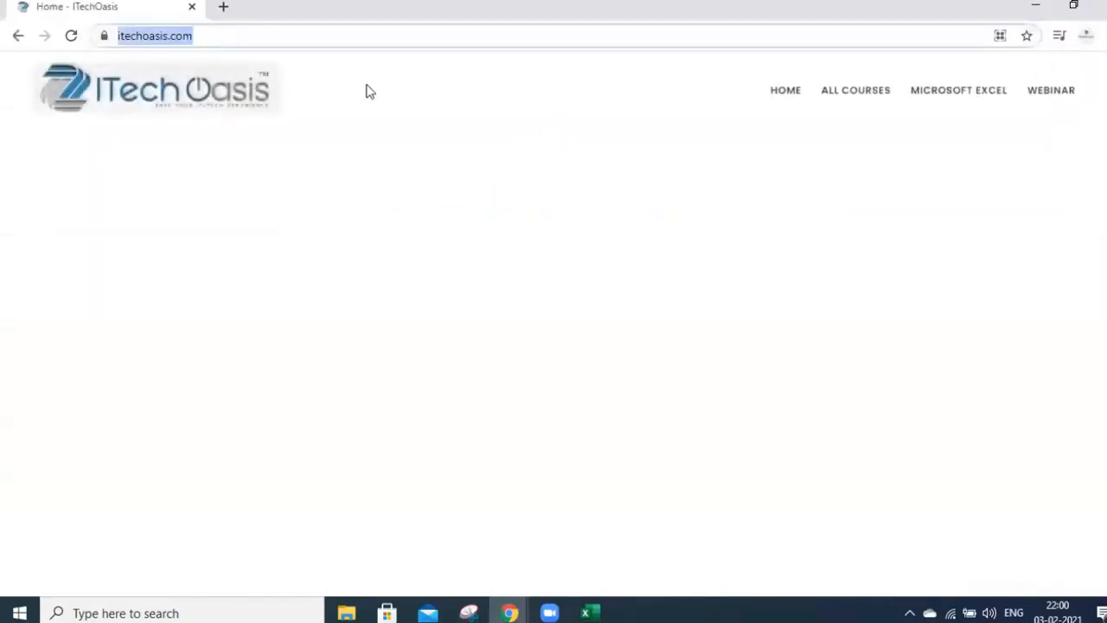
key("ctrl+c")
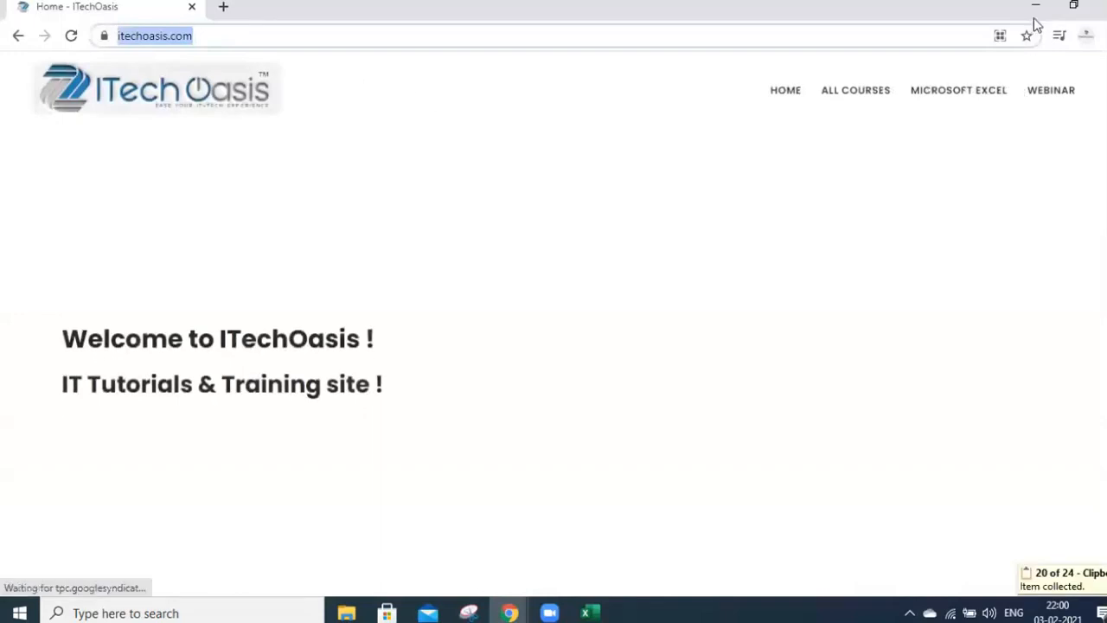
Switch back to Excel and paste all collected clipboard items starting at cell I11
key("alt+Tab")
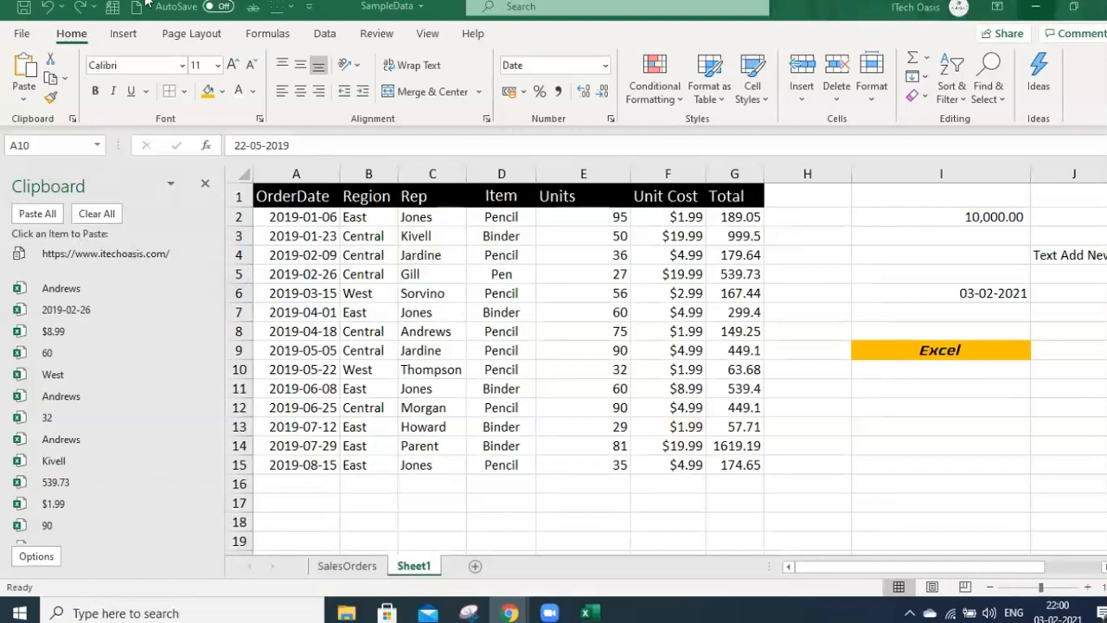
left_click(623, 302)
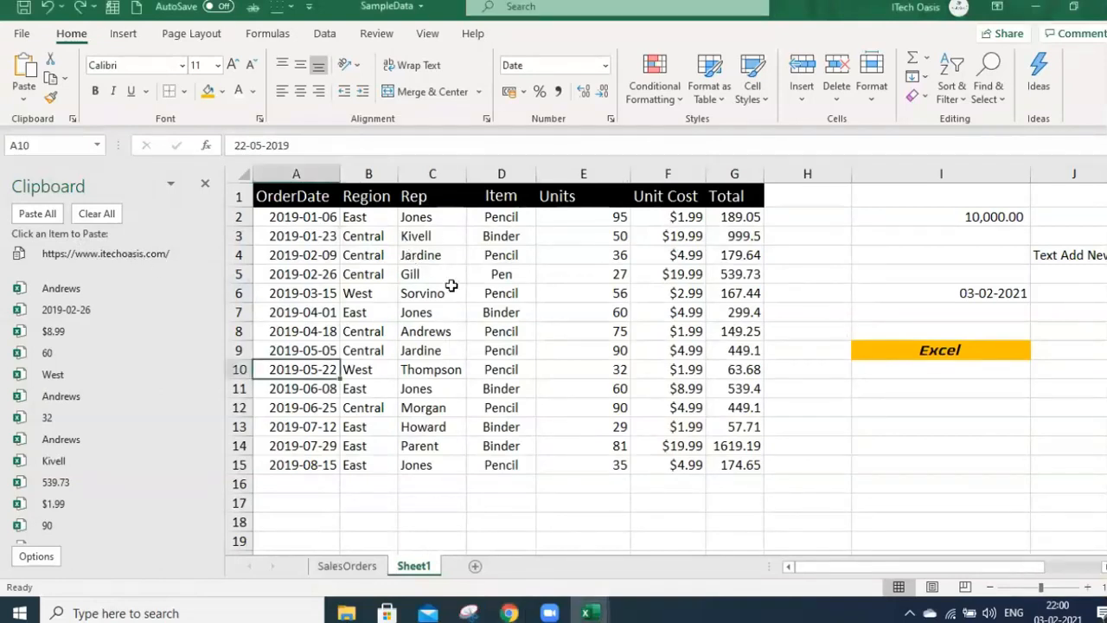
scroll(114, 379, "down", 5)
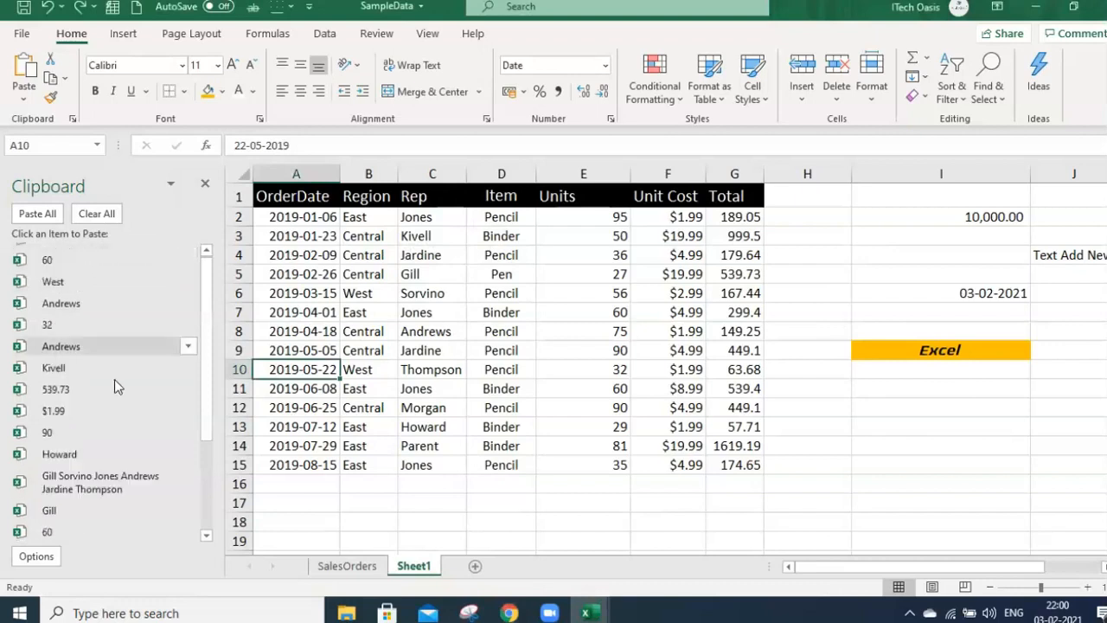
scroll(98, 322, "up", 5)
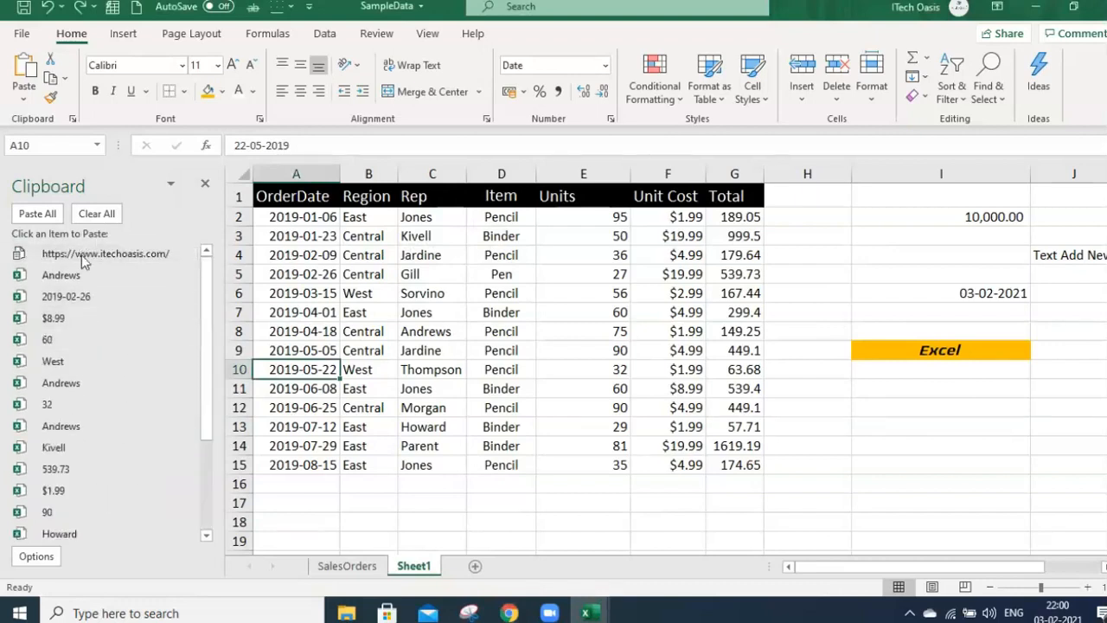
left_click(916, 390)
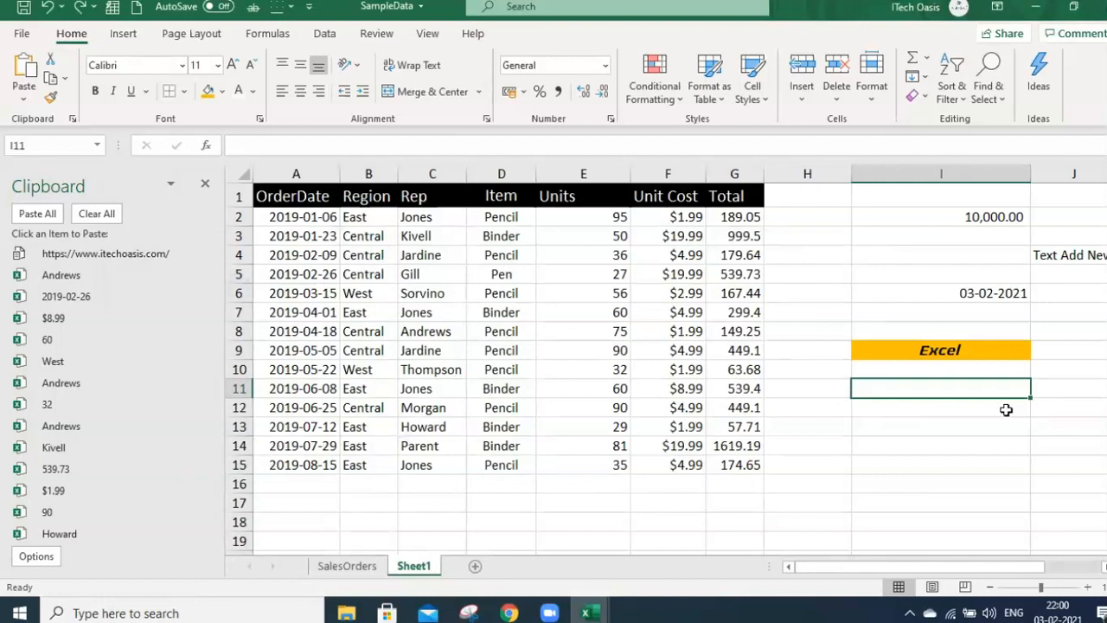
left_click(27, 215)
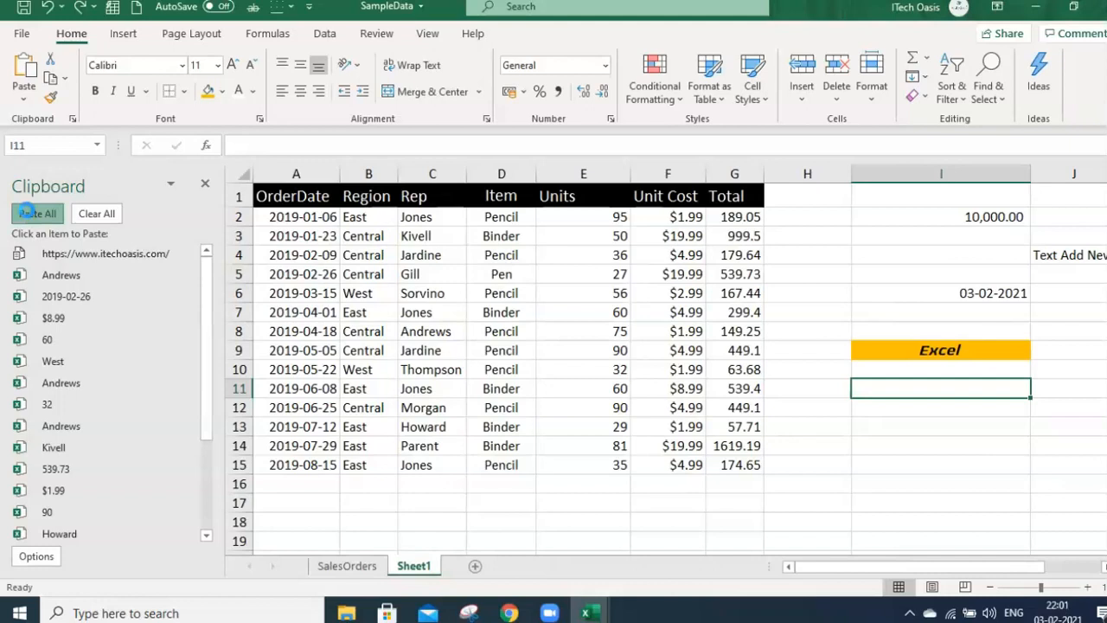
Examine the list of pasted clipboard items in column I from row 11 down to its last entry
scroll(409, 375, "down", 7)
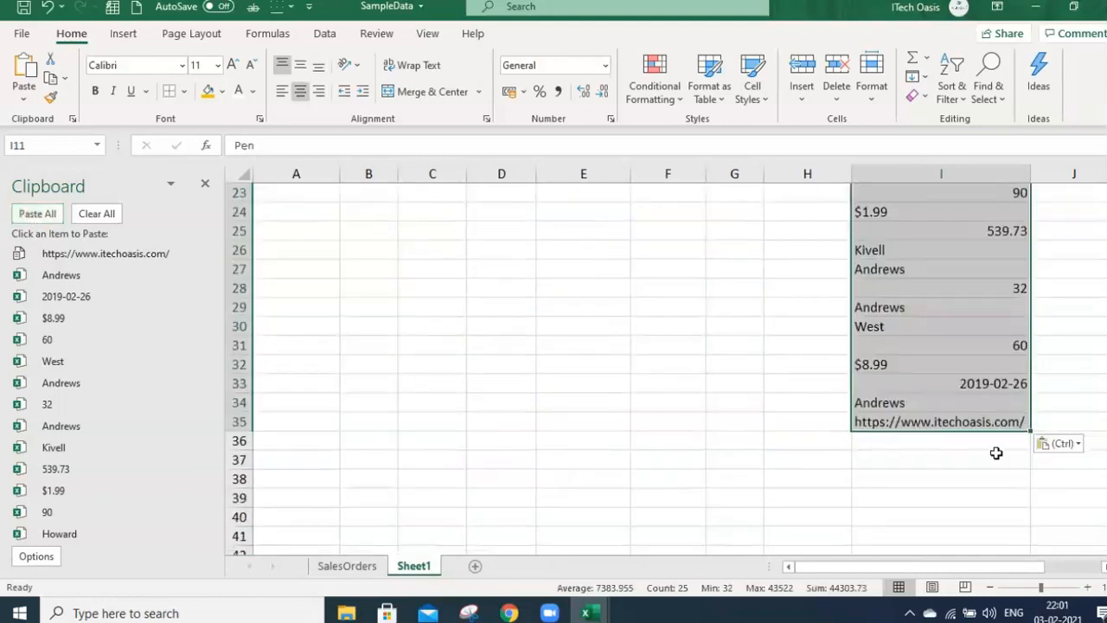
scroll(994, 449, "up", 7)
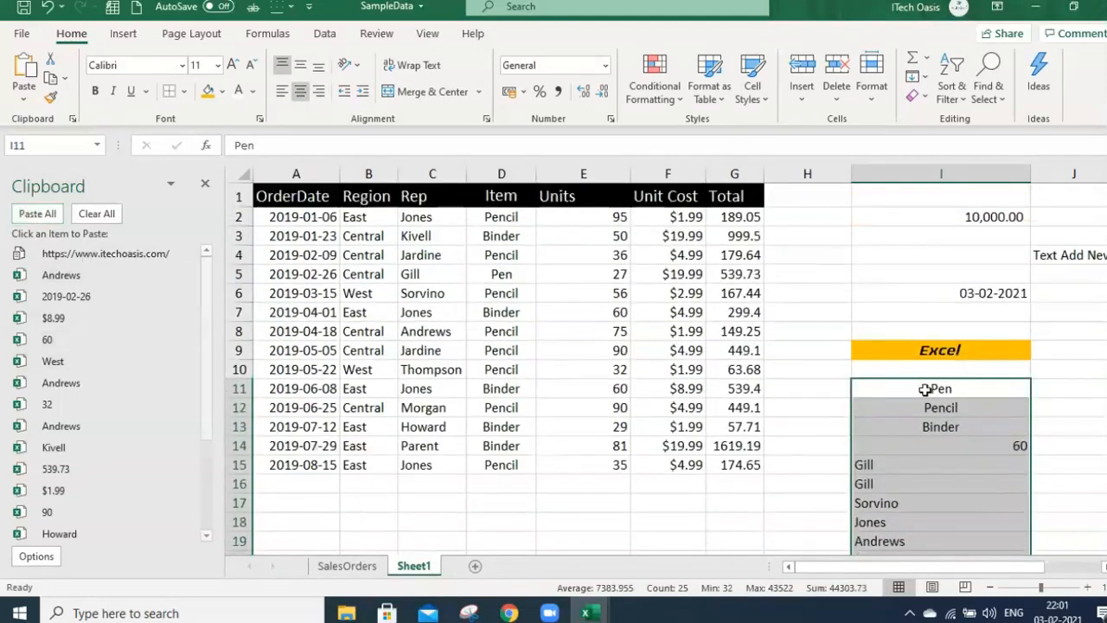
scroll(942, 375, "down", 2)
scroll(941, 397, "down", 2)
scroll(951, 441, "down", 3)
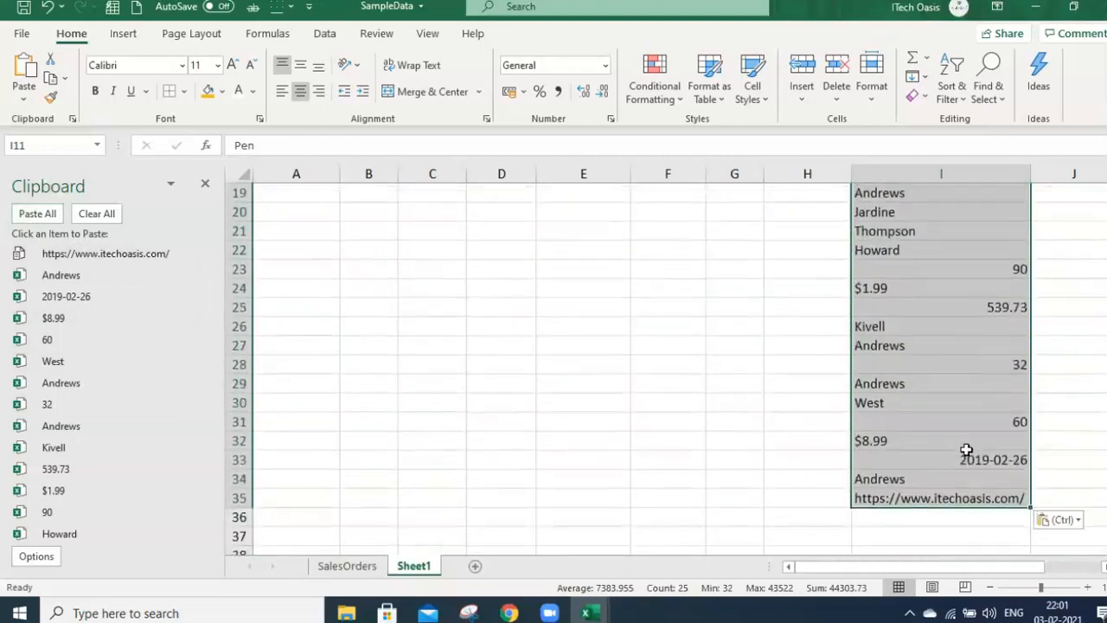
scroll(966, 449, "up", 7)
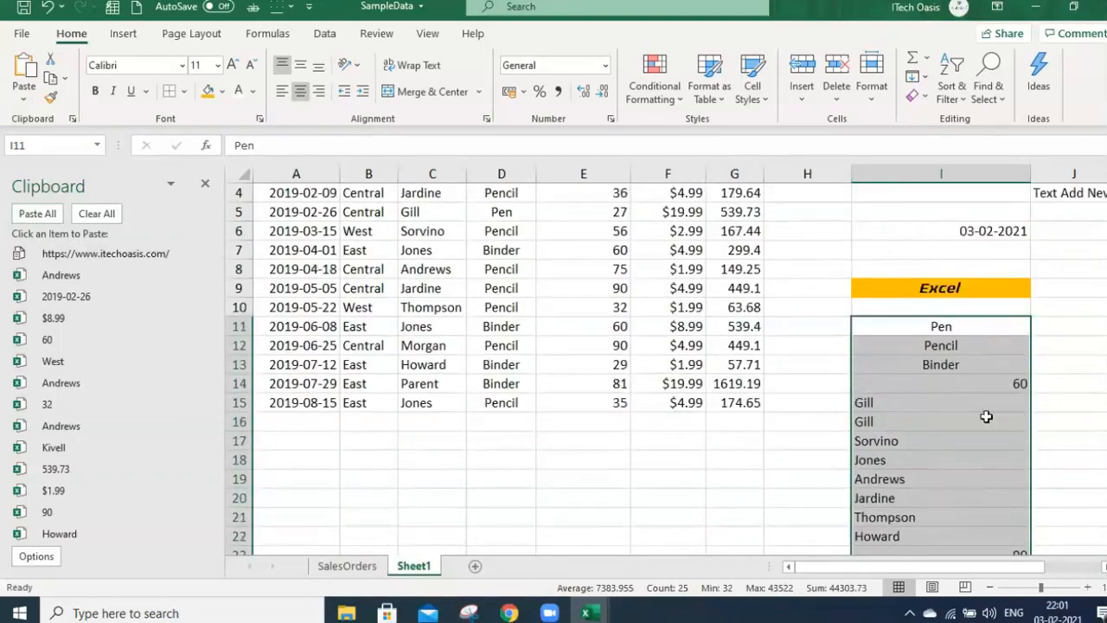
scroll(969, 364, "down", 8)
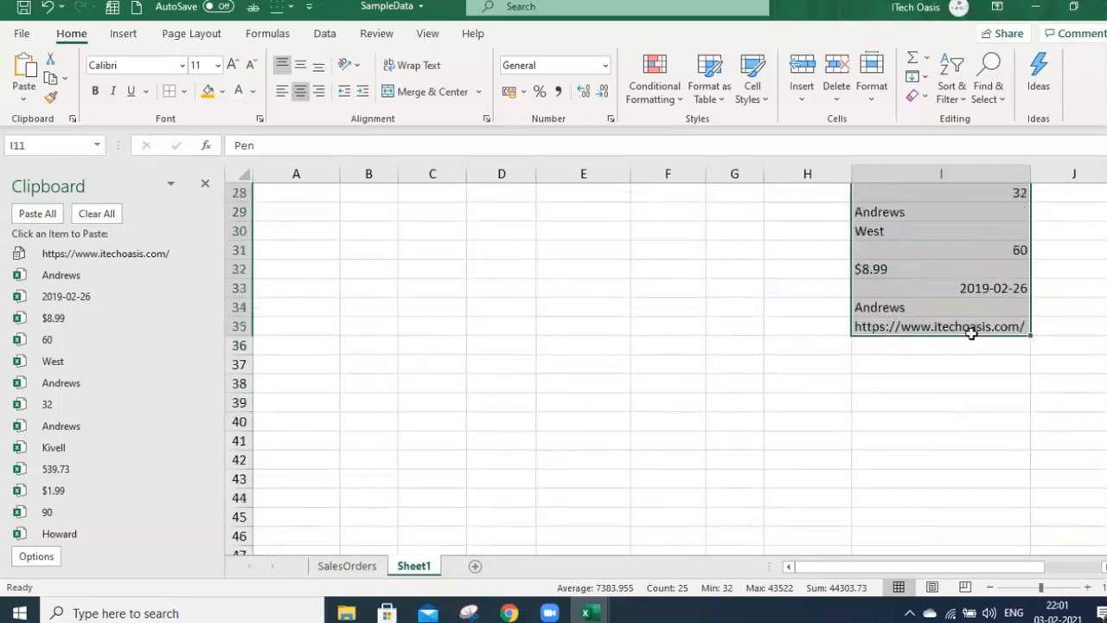
scroll(960, 328, "up", 7)
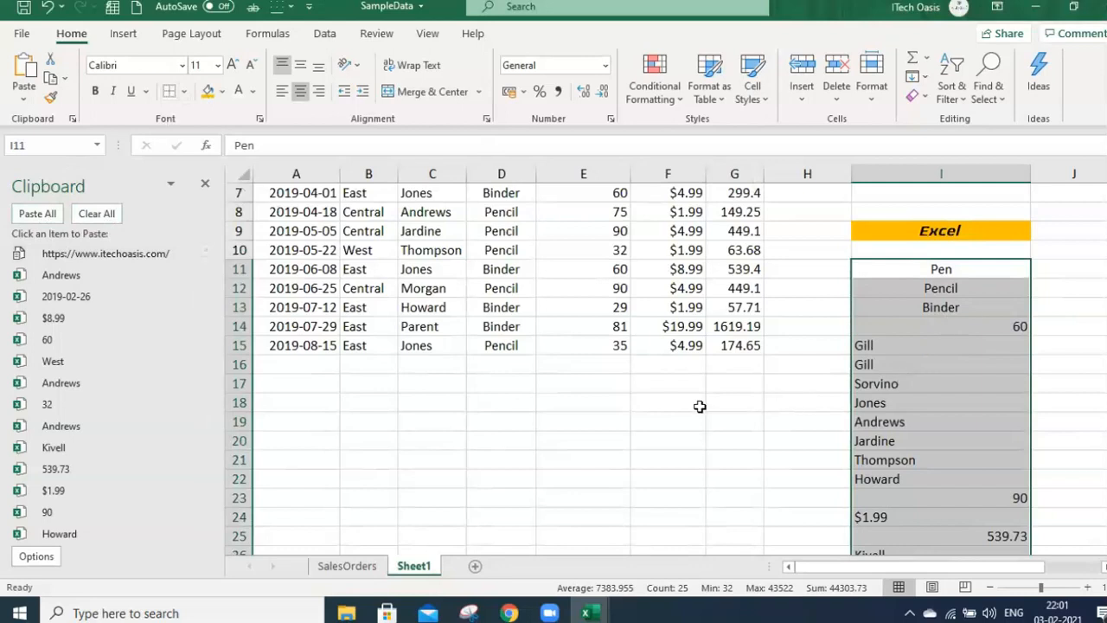
Clear all items from the Office Clipboard and hide it
left_click(489, 380)
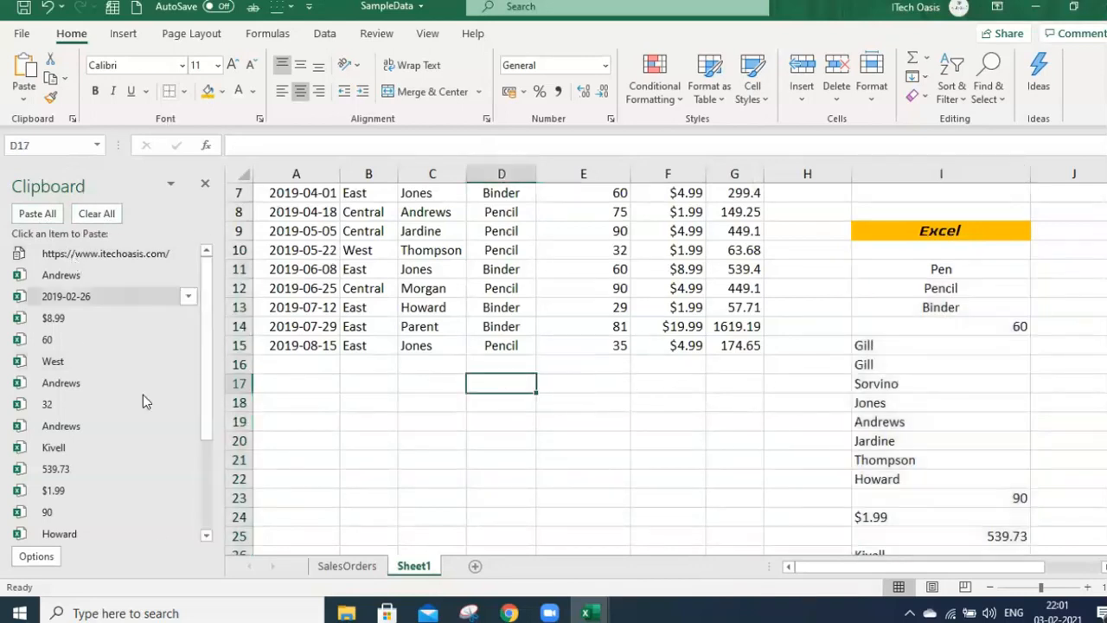
left_click(97, 216)
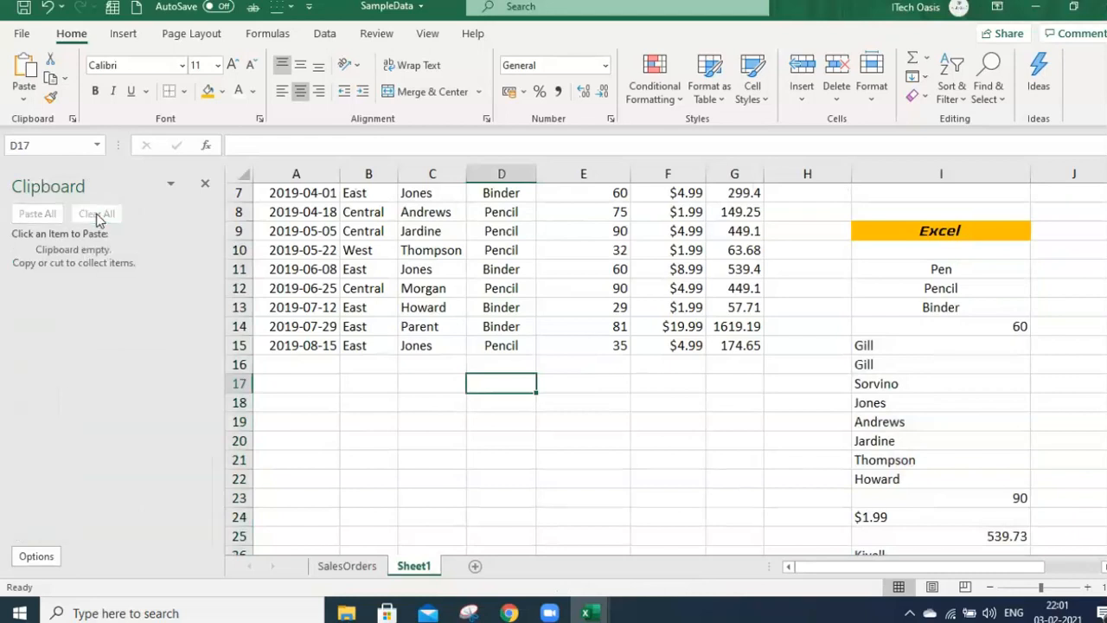
left_click(205, 183)
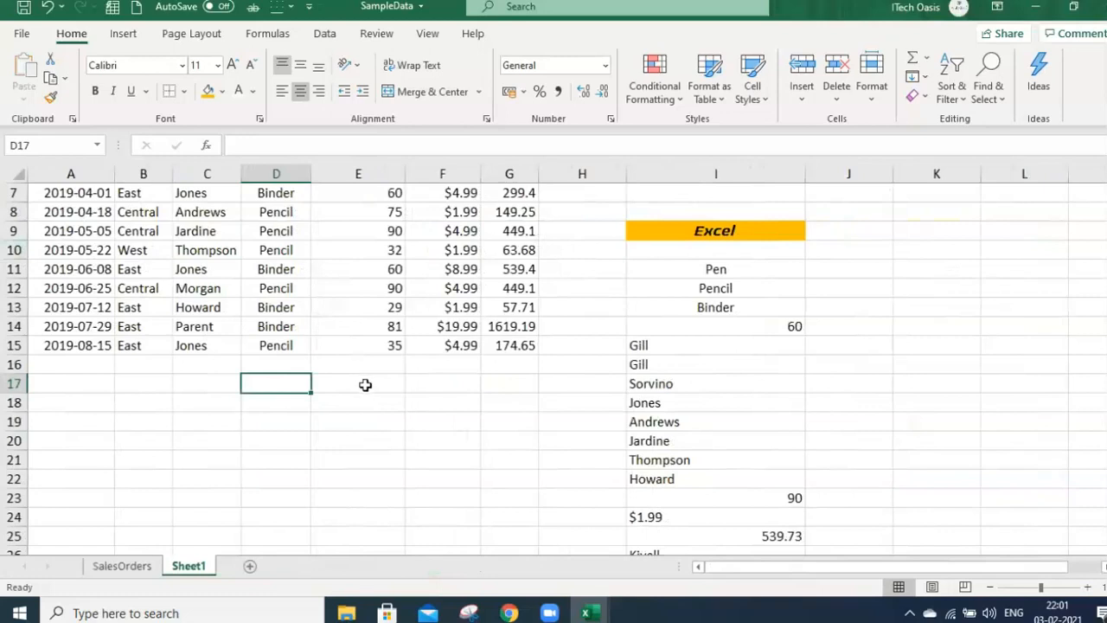
left_click(366, 383)
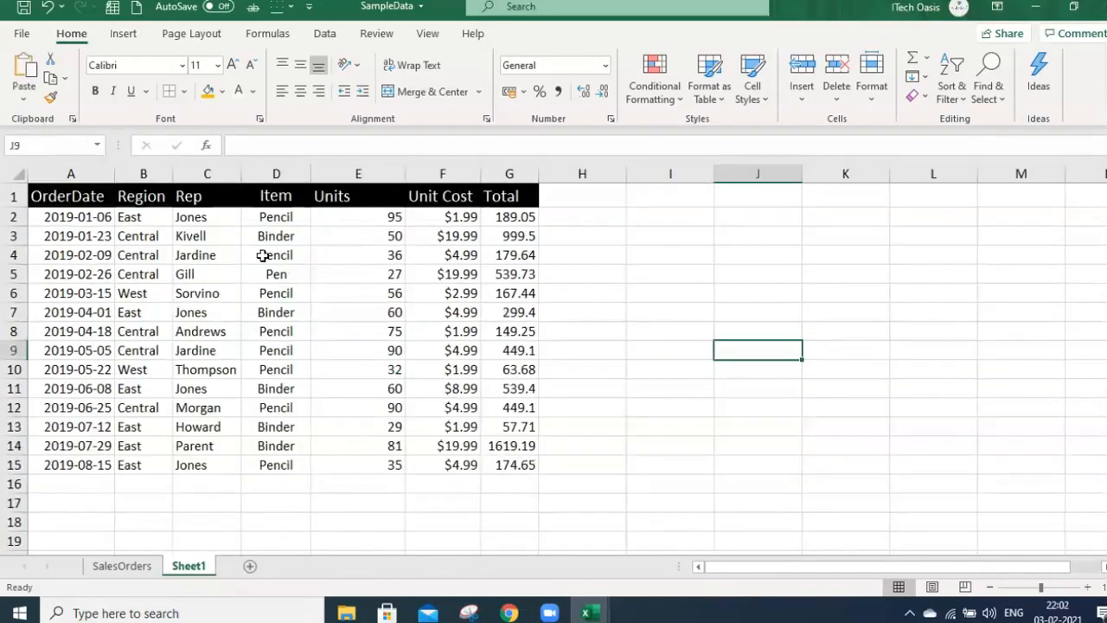
Apply all borders to the sales table in A1:G15
left_click_drag(69, 196, 516, 462)
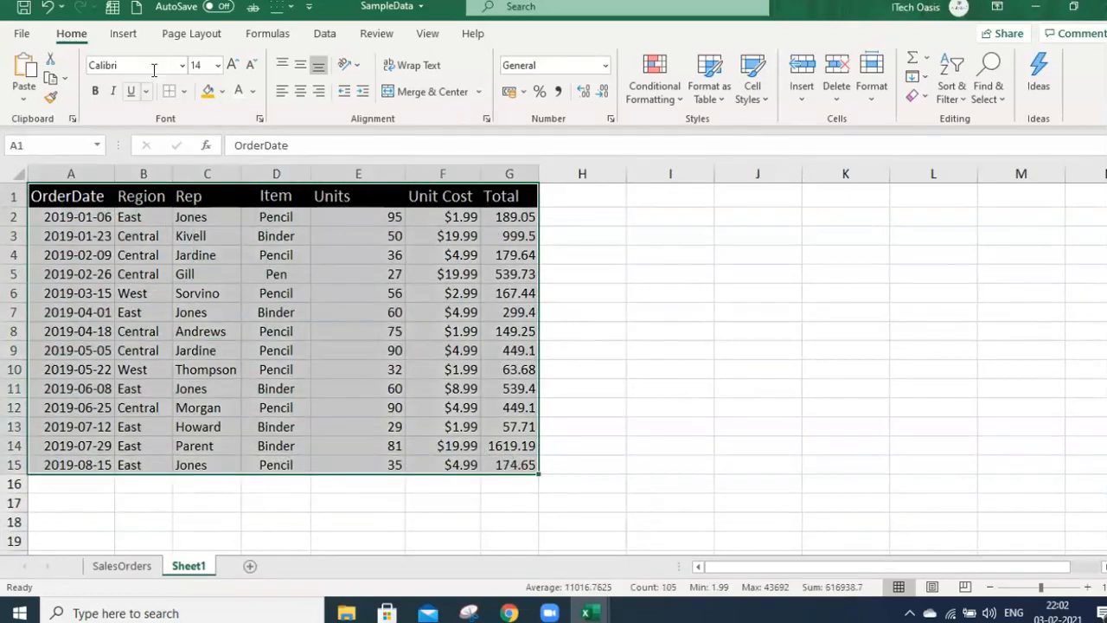
left_click(183, 90)
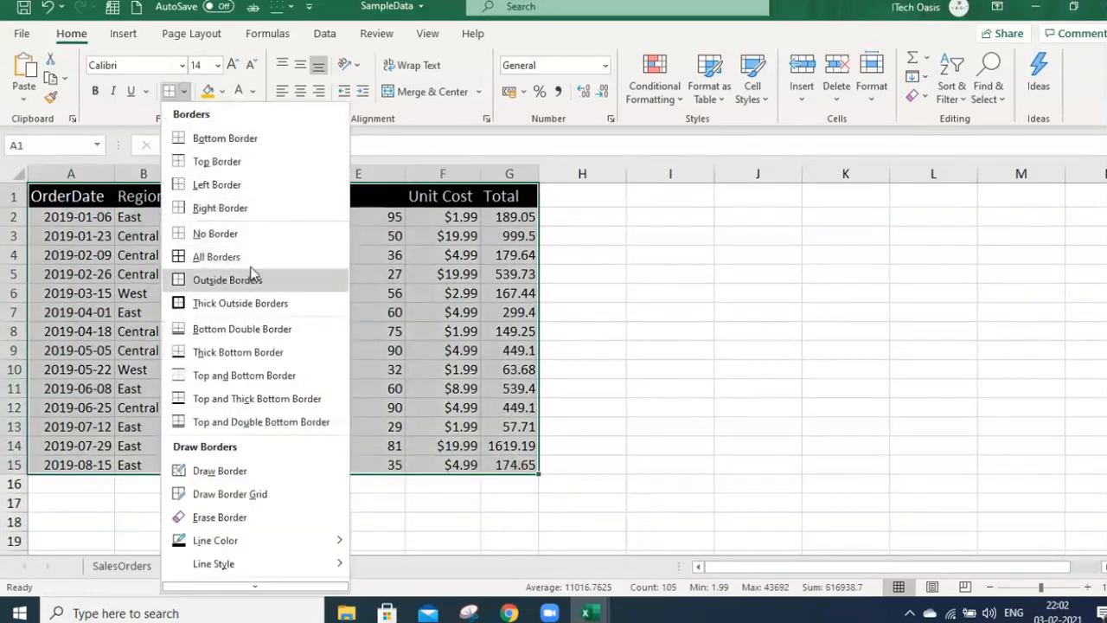
left_click(217, 257)
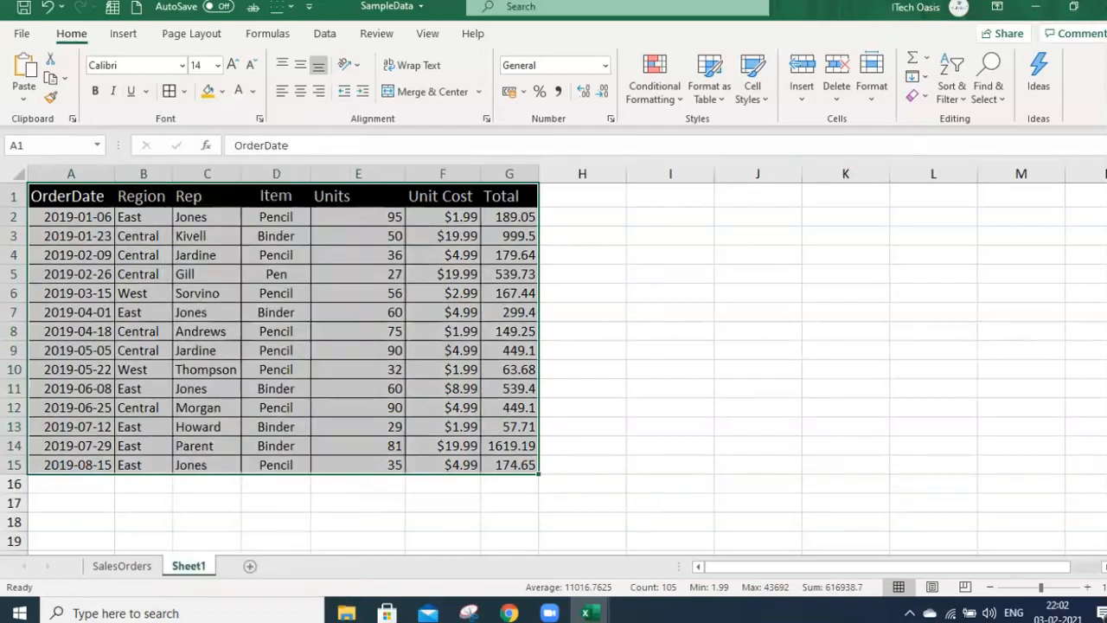
Draw an outside border around the empty range I4:K11 with Draw Border
left_click(670, 312)
left_click(183, 91)
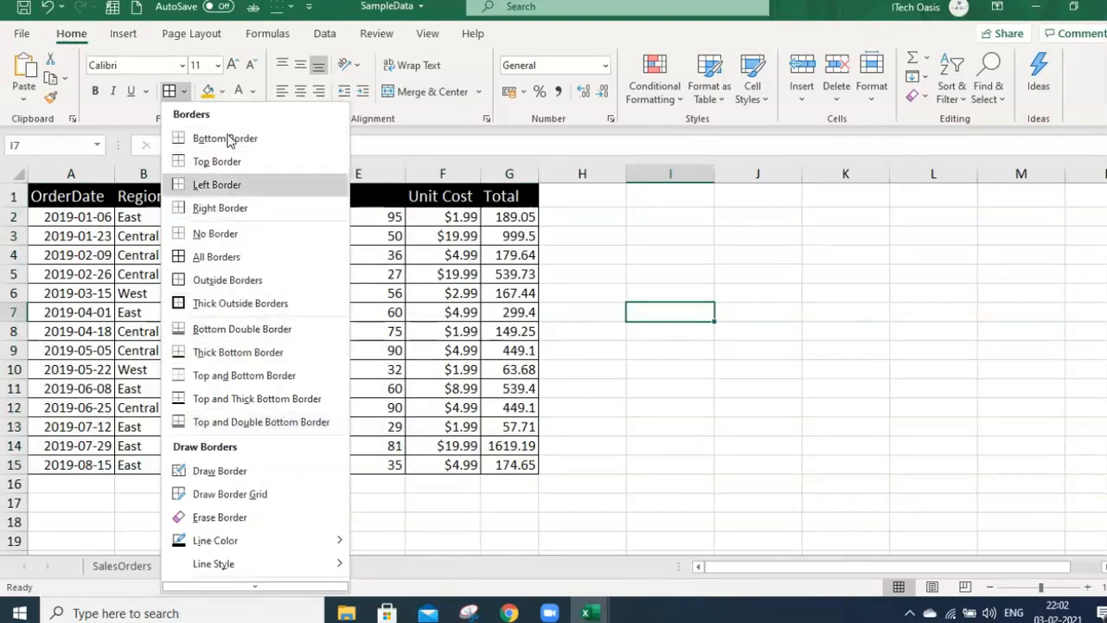
left_click(219, 471)
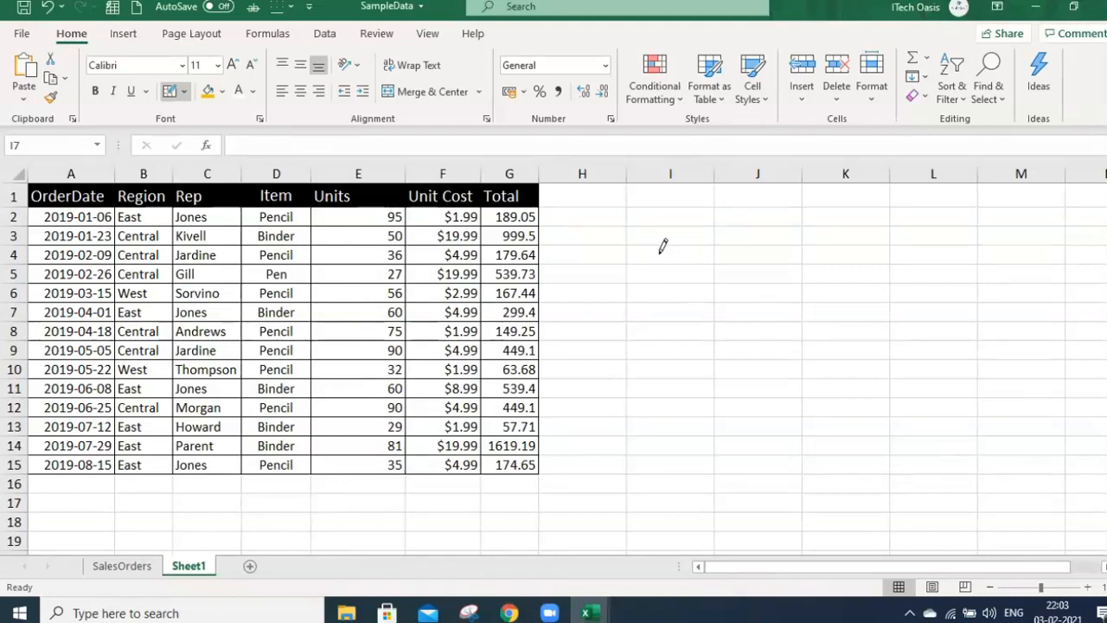
mouse_move(683, 256)
left_mouse_down()
mouse_move(717, 291)
mouse_move(745, 294)
mouse_move(739, 280)
mouse_move(827, 317)
mouse_move(840, 389)
left_mouse_up()
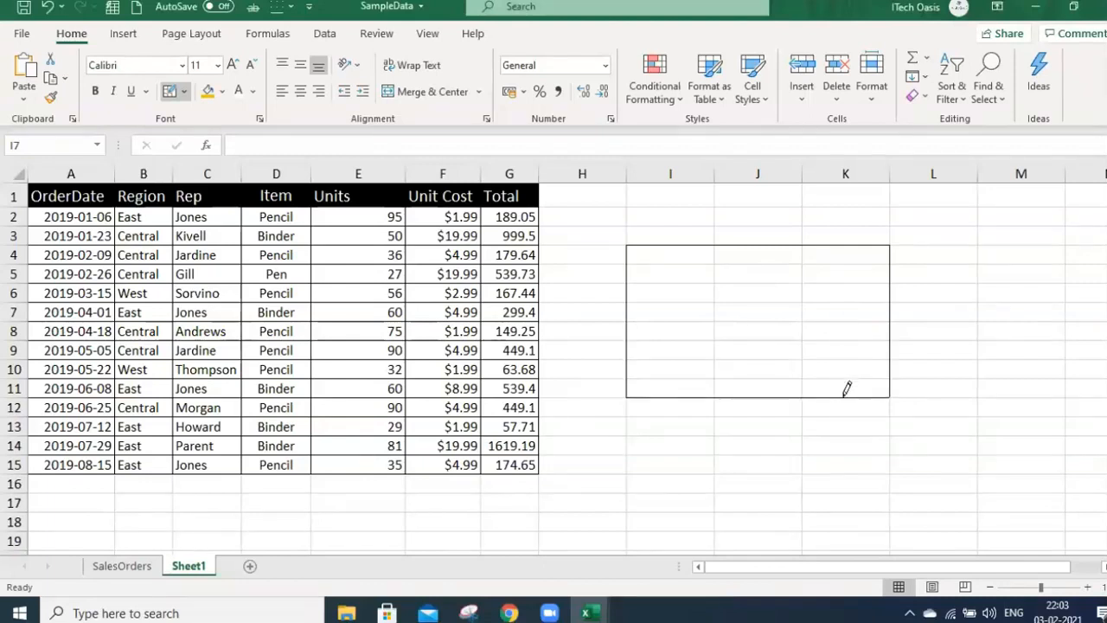
Draw a border grid over the empty range I14:L17 with Draw Border Grid
left_click(183, 90)
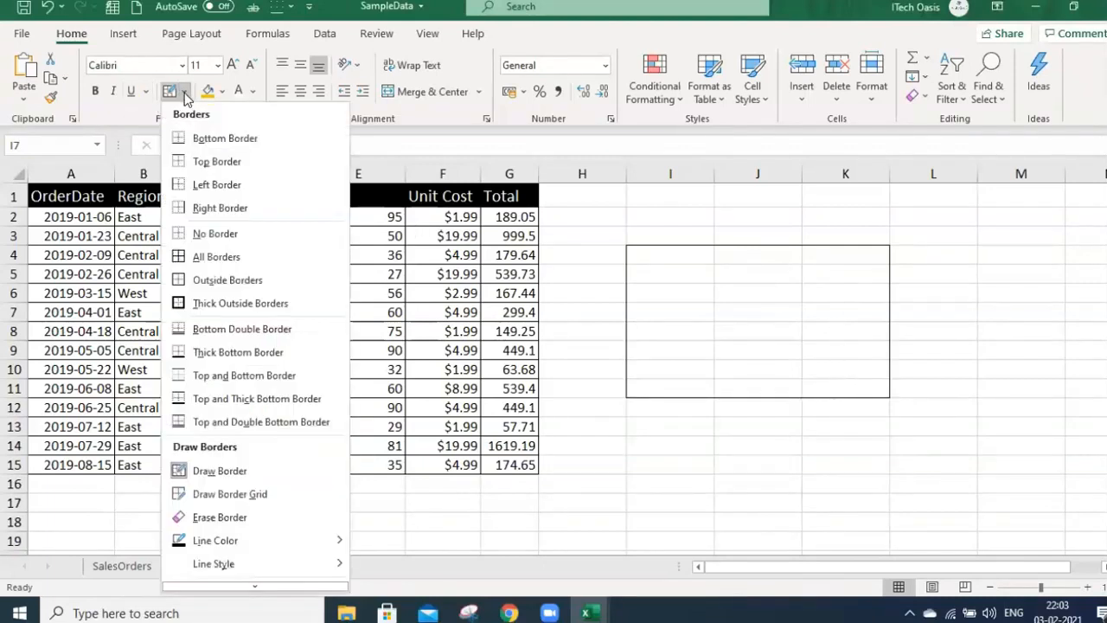
left_click(256, 494)
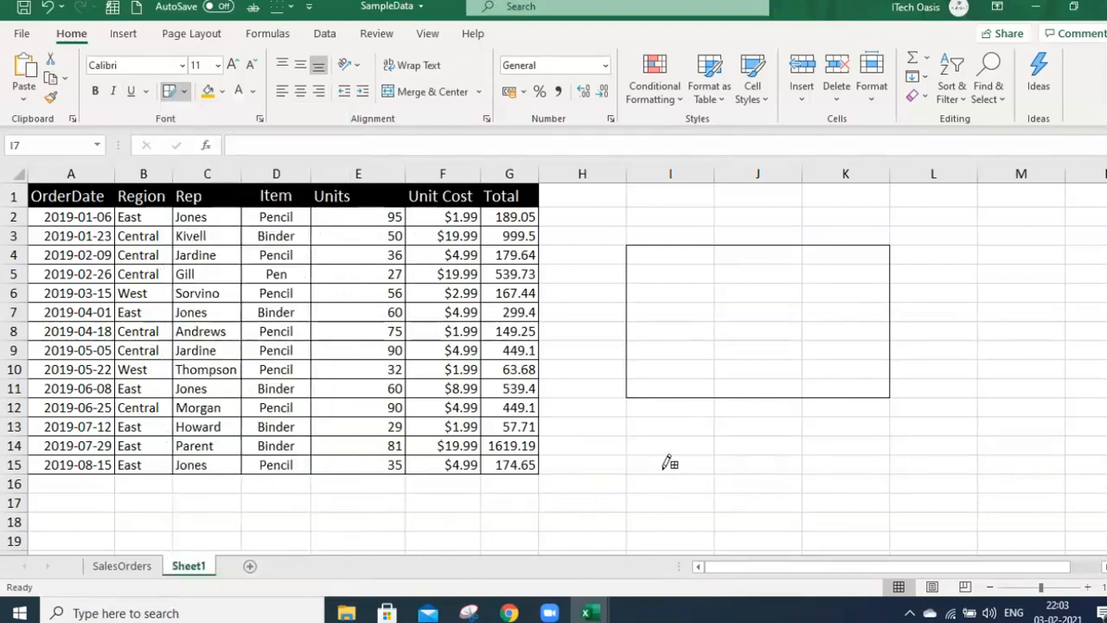
mouse_move(694, 453)
left_mouse_down()
mouse_move(748, 474)
mouse_move(847, 474)
mouse_move(854, 508)
mouse_move(1028, 475)
mouse_move(728, 501)
mouse_move(934, 487)
mouse_move(761, 498)
mouse_move(933, 502)
mouse_move(1026, 487)
mouse_move(1017, 469)
mouse_move(1015, 499)
mouse_move(793, 502)
mouse_move(921, 497)
left_mouse_up()
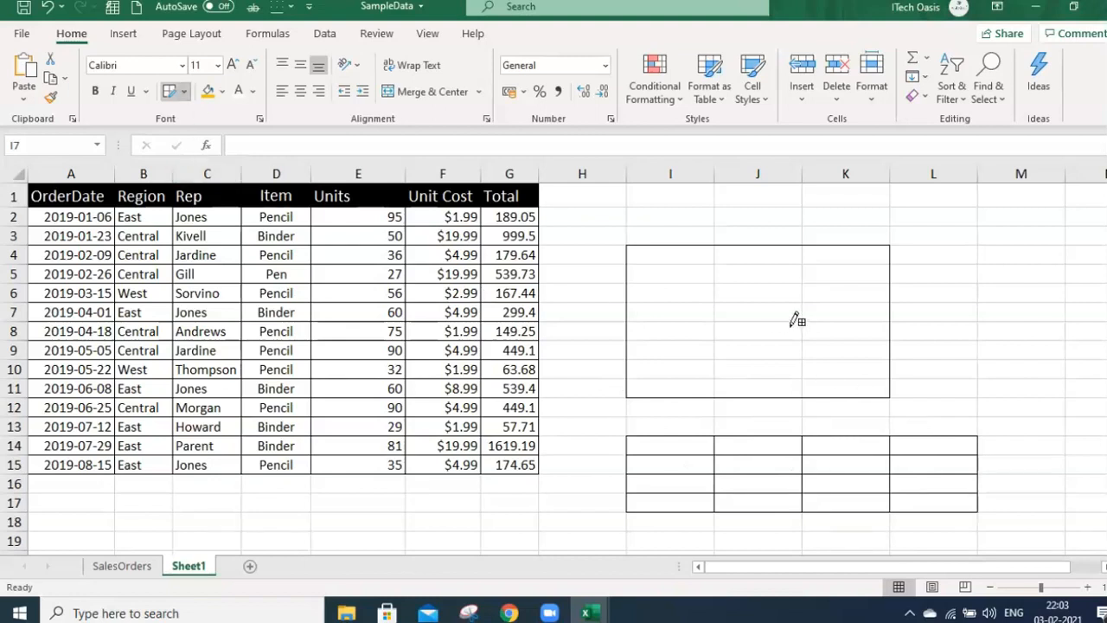
Erase the drawn grid in I14:L17 and the drawn outline around I4:K11 with Erase Border
left_click(183, 92)
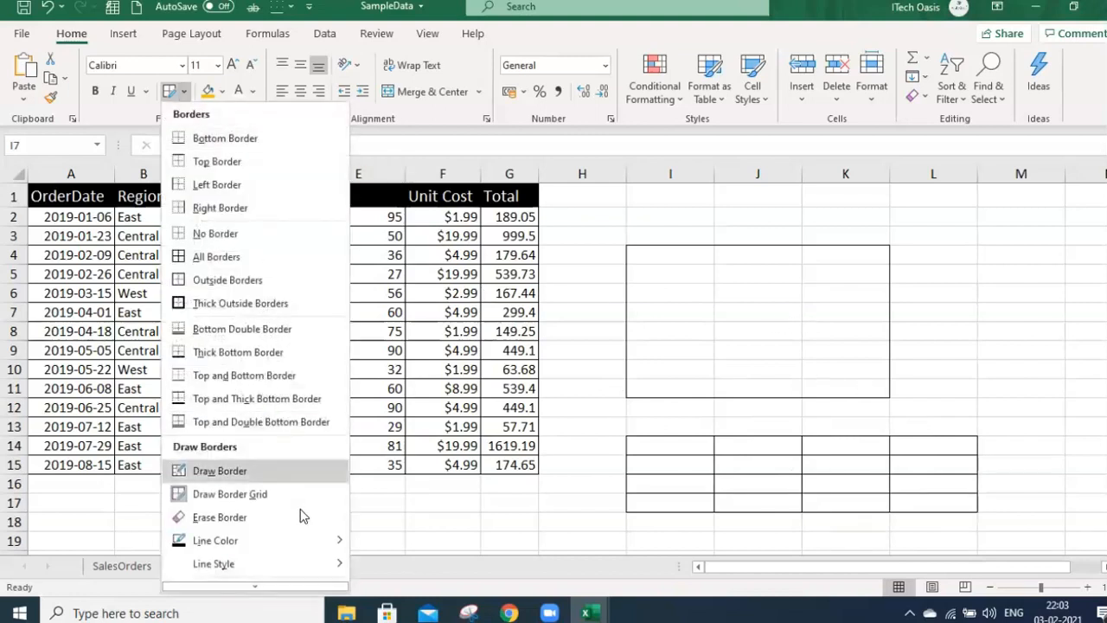
left_click(259, 517)
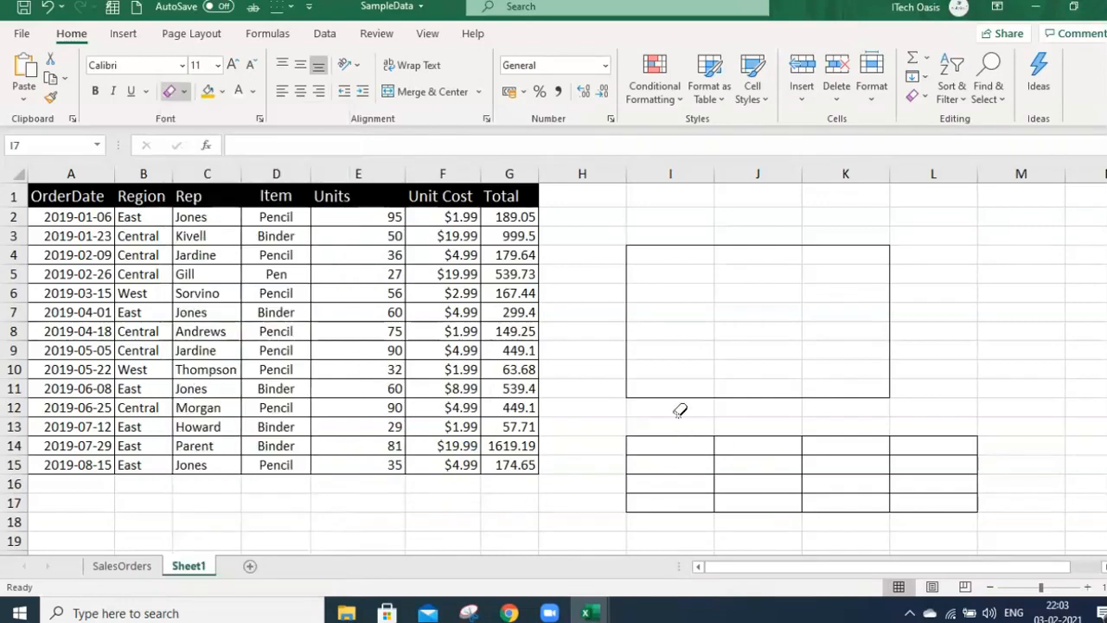
mouse_move(671, 445)
left_mouse_down()
mouse_move(885, 475)
mouse_move(939, 497)
mouse_move(898, 482)
left_mouse_up()
mouse_move(688, 482)
left_mouse_down()
mouse_move(958, 494)
mouse_move(844, 476)
left_mouse_up()
mouse_move(686, 255)
left_mouse_down()
mouse_move(886, 407)
mouse_move(903, 400)
left_mouse_up()
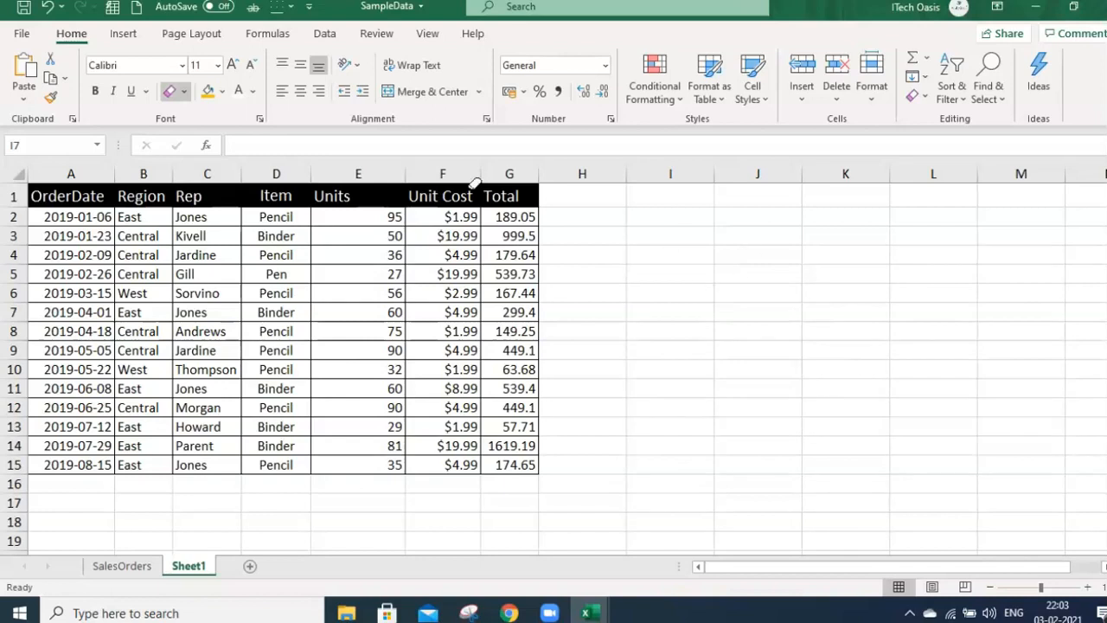
Set the border line color to the darkest orange theme shade and draw a border grid over I8:L14
left_click(186, 92)
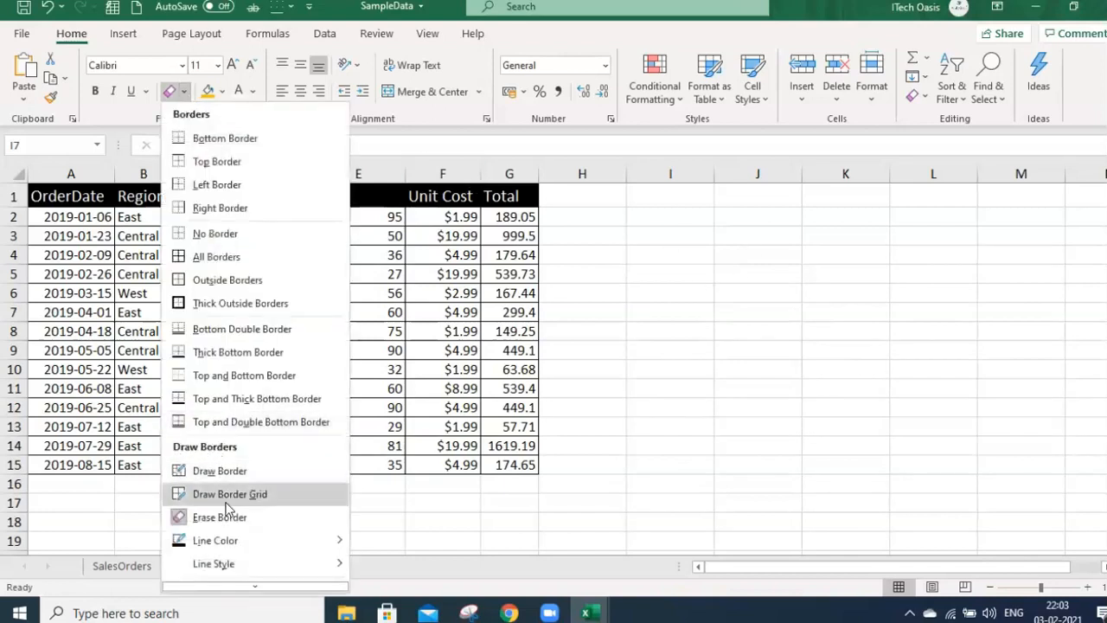
mouse_move(230, 545)
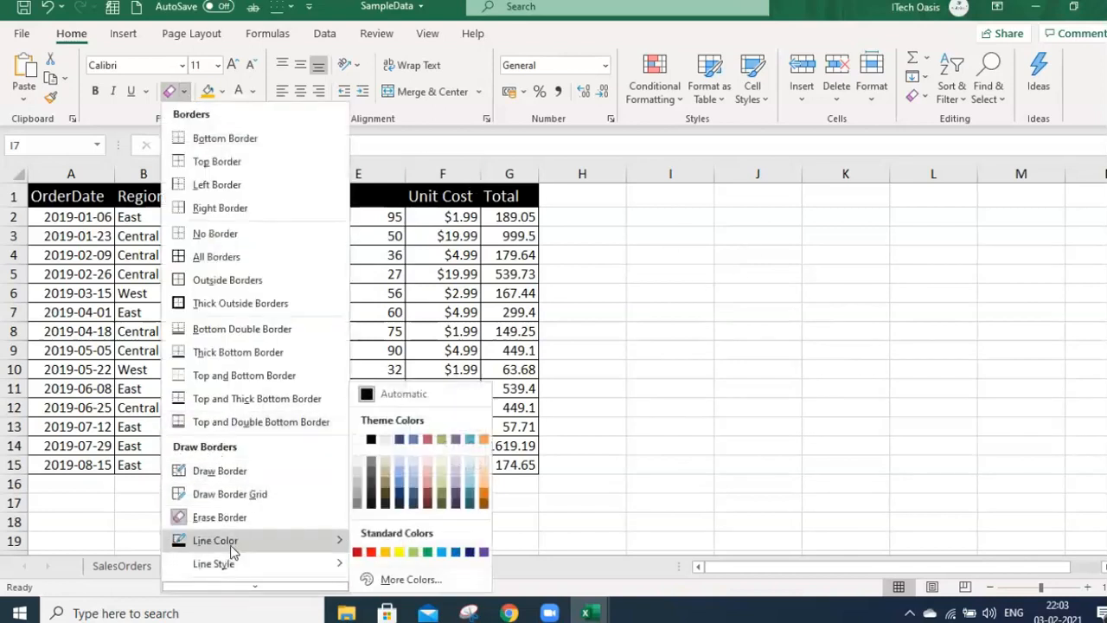
left_click(487, 508)
mouse_move(683, 317)
left_mouse_down()
mouse_move(815, 401)
mouse_move(897, 414)
mouse_move(919, 437)
left_mouse_up()
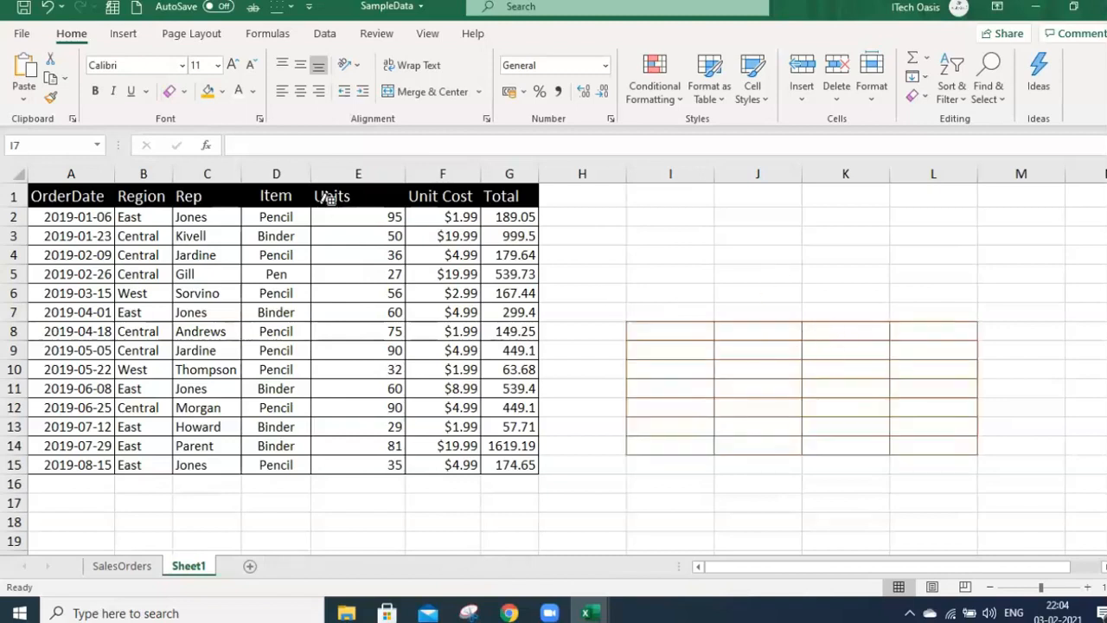
Draw another border grid over I2:K5 in the current dark orange line color
left_click(183, 90)
mouse_move(217, 539)
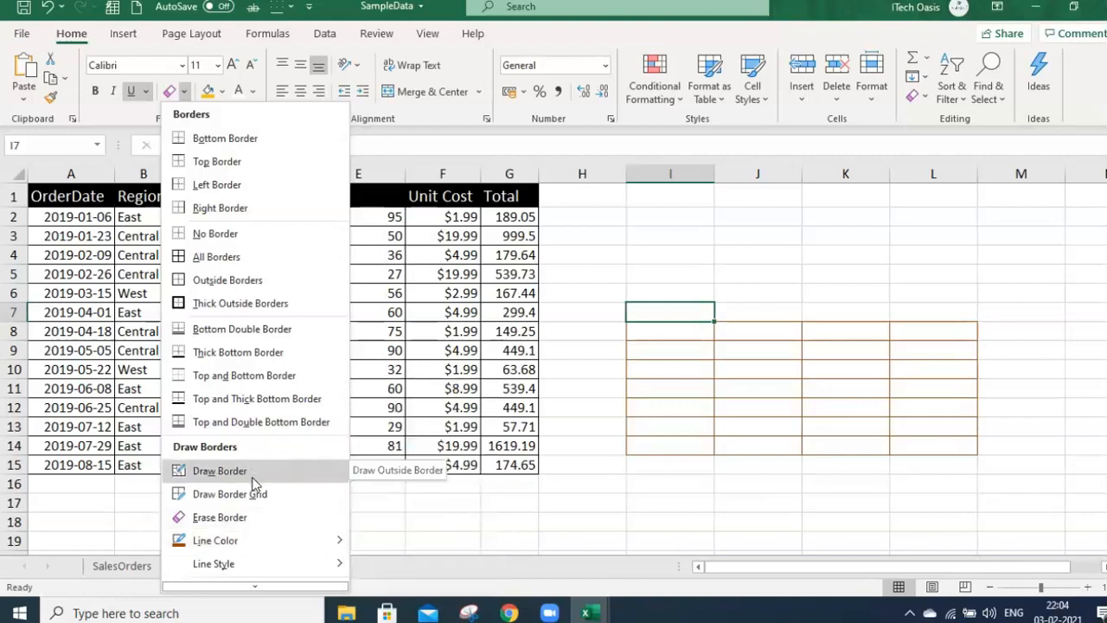
left_click(248, 504)
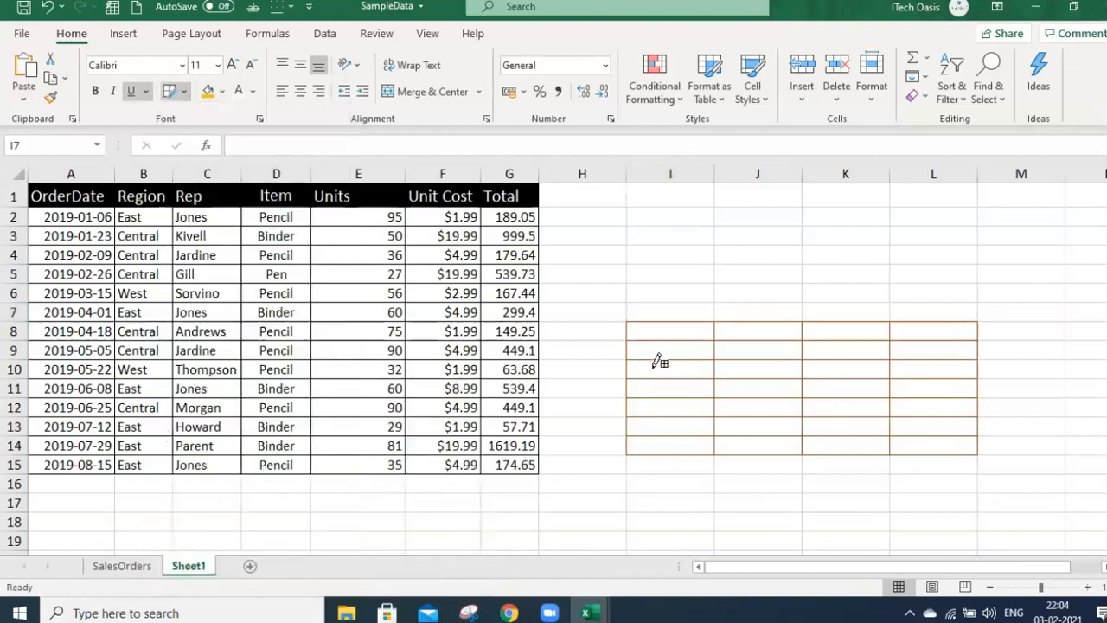
mouse_move(666, 207)
left_mouse_down()
mouse_move(847, 227)
mouse_move(871, 268)
left_mouse_up()
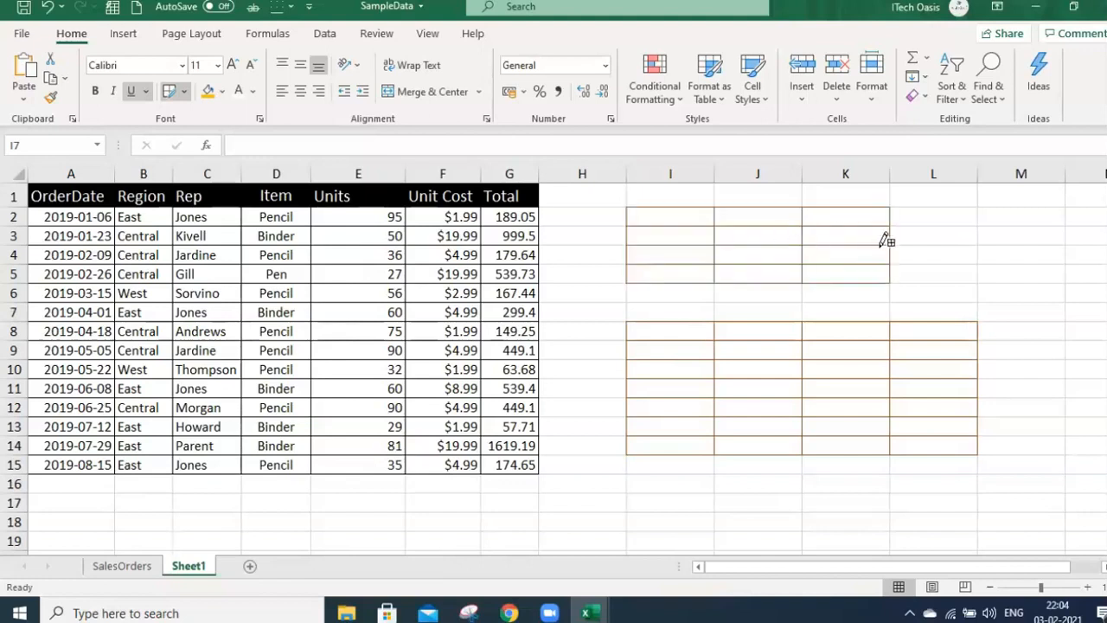
Set the border line color to standard yellow and leave border drawing mode
left_click(184, 91)
mouse_move(234, 543)
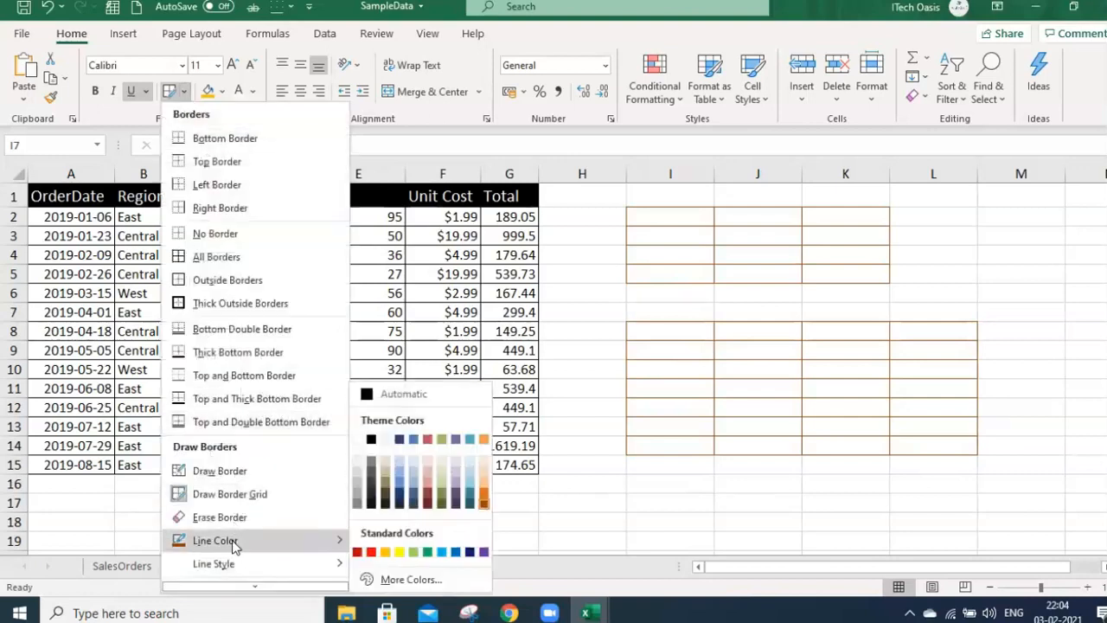
left_click(401, 552)
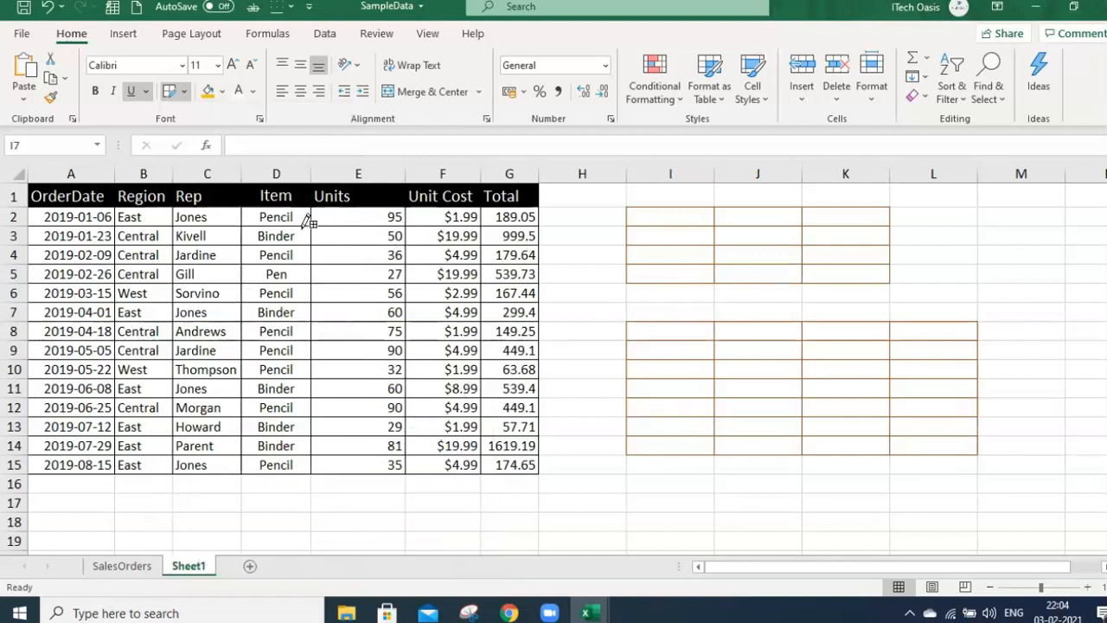
key("Escape")
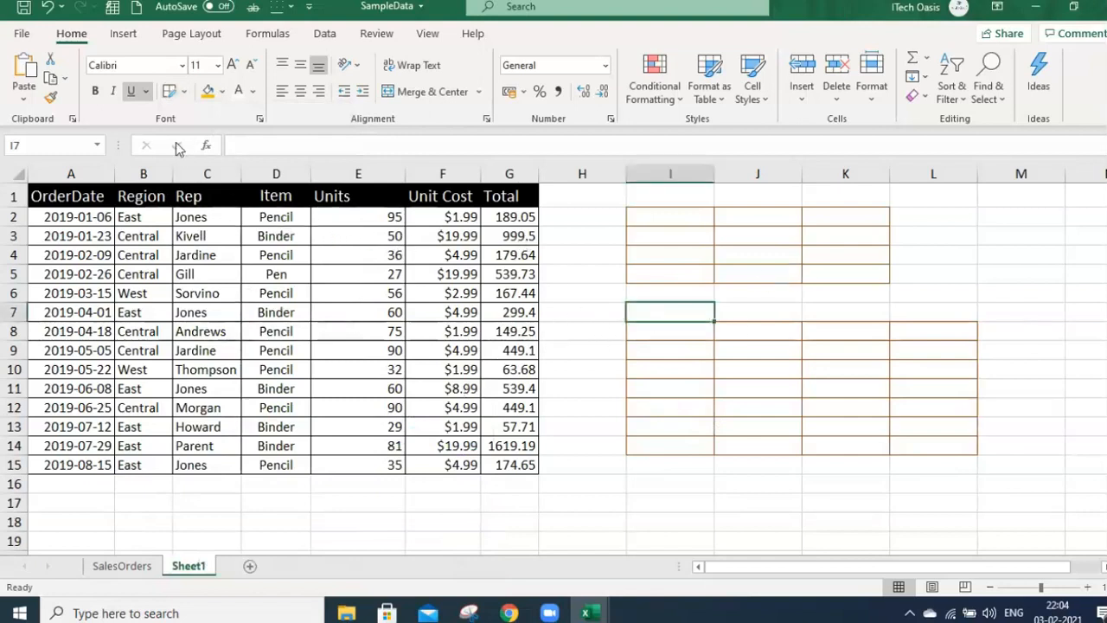
Apply All Borders to cell I7 and open the border options again
left_click(183, 93)
left_click(260, 251)
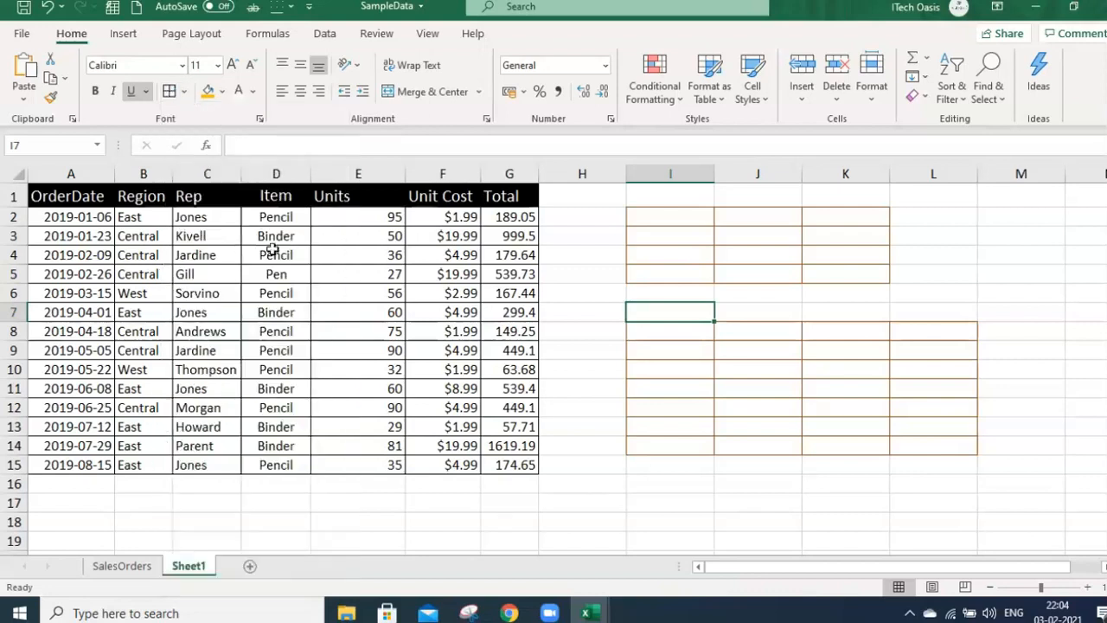
left_click(182, 92)
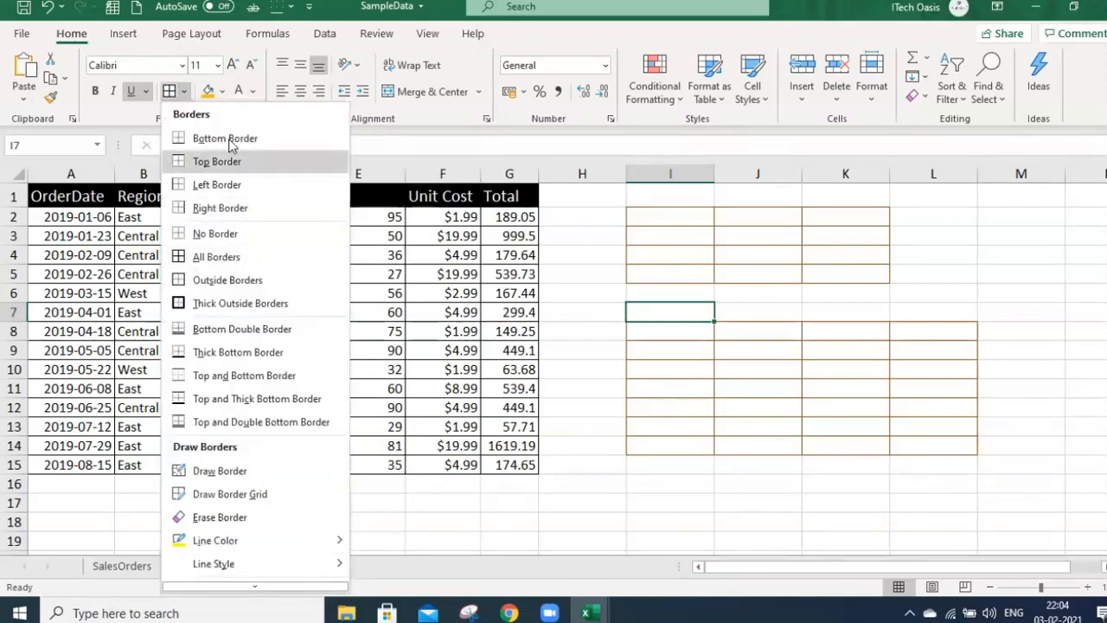